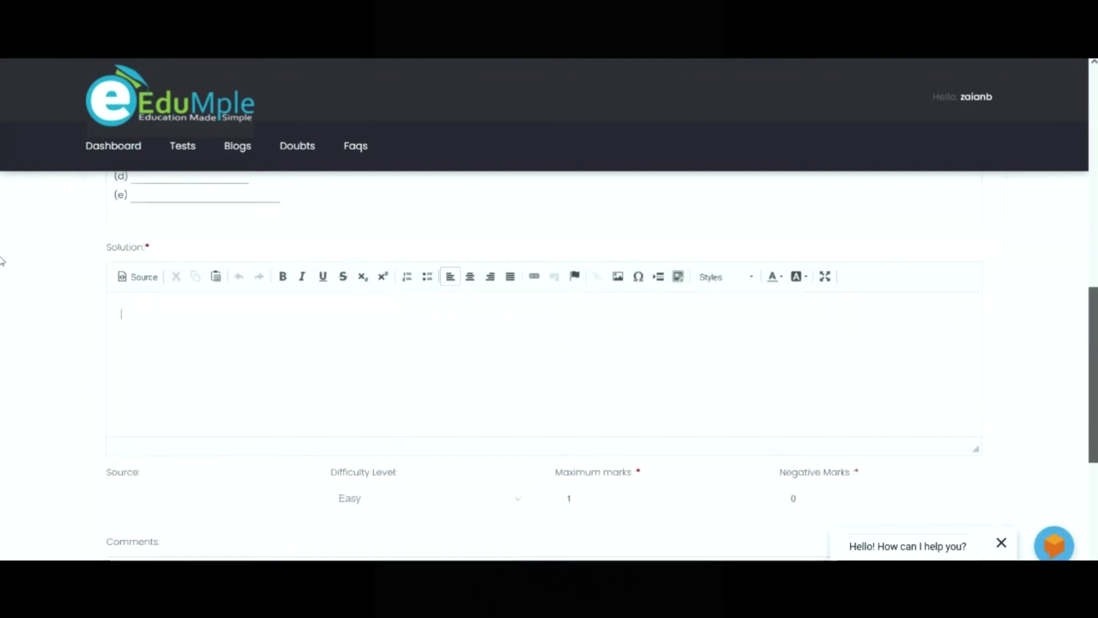
- Replace the question with "Name any three colors of rainbow" plus three "$$Red/Orange/Yellow/Green/Blue/Indigo/Violet$$" blanks on one line, and refresh the demo
{"action": "left_click", "coordinate": [566, 371]}
{"action": "key", "text": "ctrl+a"}
{"action": "key", "text": "Delete"}
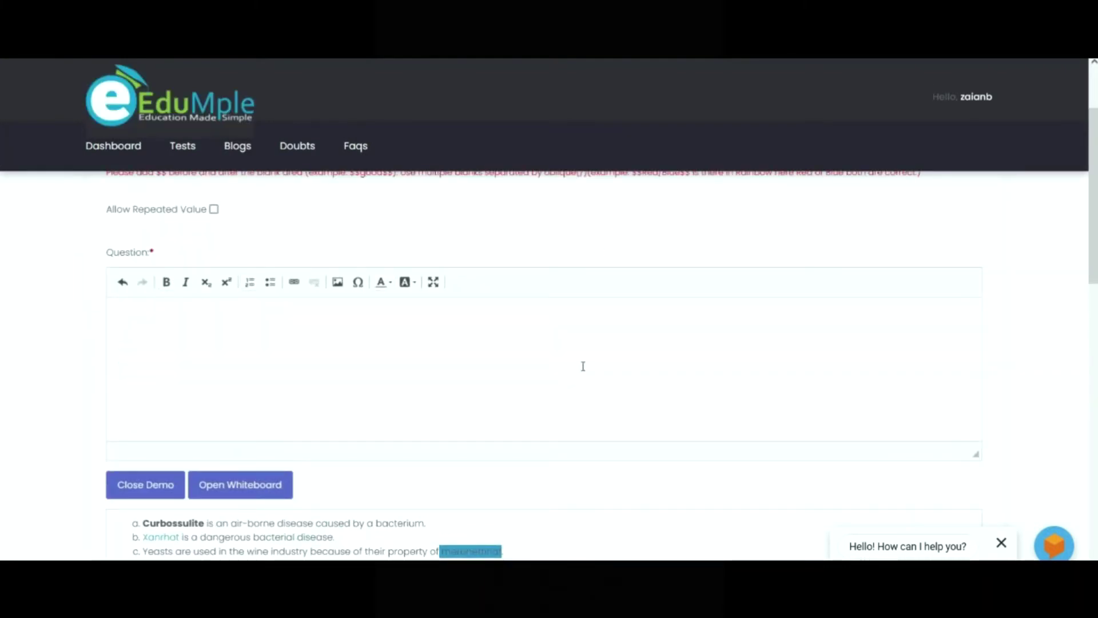
{"action": "type", "text": "Name any three colors of rainbow $$Red/Orange/Yellow/Green/Blue/Indigo/Violet$$,$$Red/Orange/Yellow/Green/Blue/Indigo/Violet$$, $$Red/Orange/Yellow/Green/Blue/Indigo/Violet$$"}
{"action": "left_click", "coordinate": [162, 486]}
{"action": "left_click", "coordinate": [149, 485]}
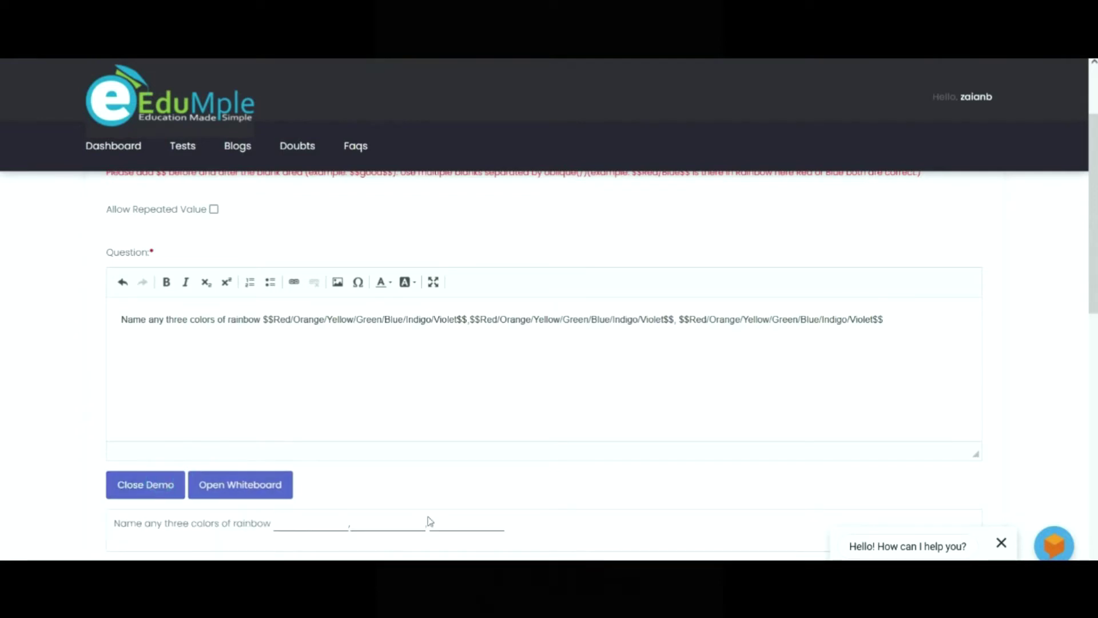
- Allow repeated values for the question and fill all three demo blanks with "red"
{"action": "left_click", "coordinate": [336, 528]}
{"action": "scroll", "coordinate": [2, 295], "scroll_direction": "up", "scroll_amount": 1}
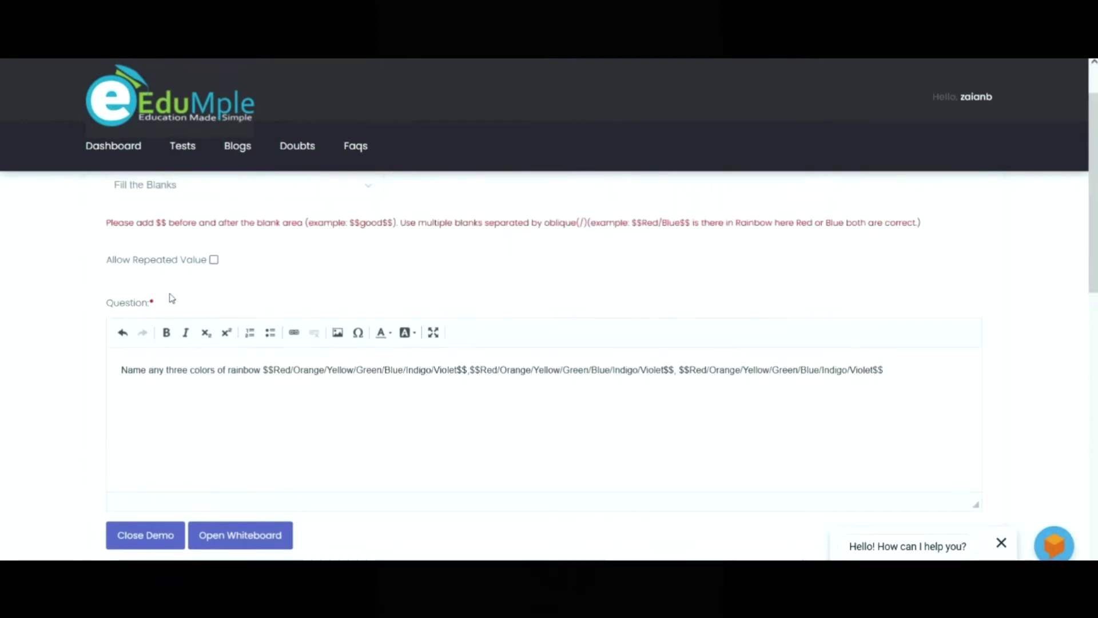
{"action": "left_click", "coordinate": [215, 262]}
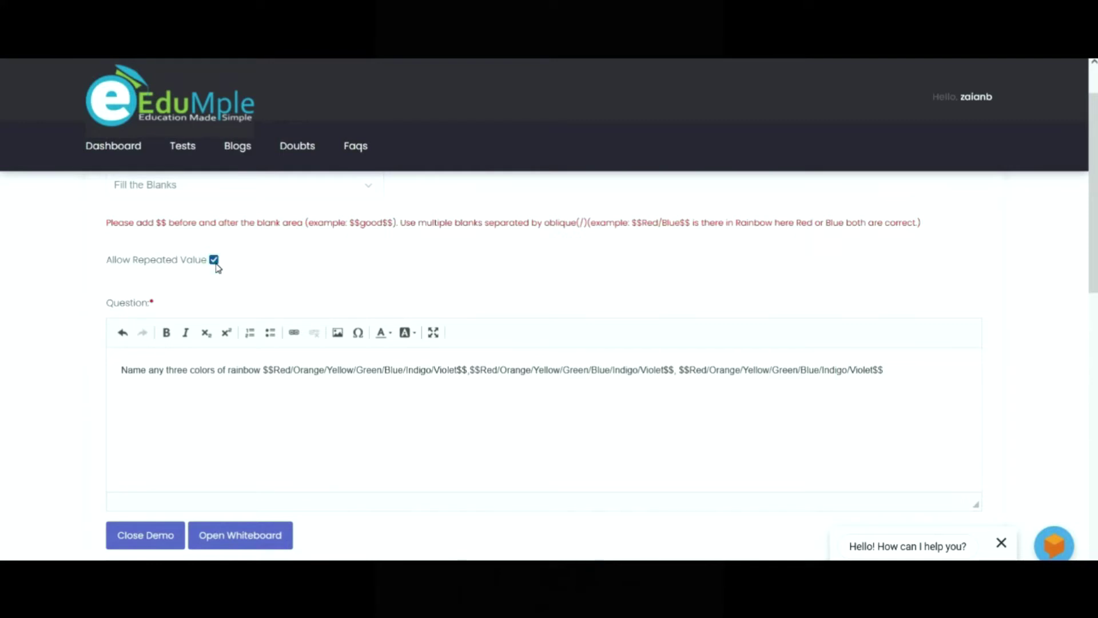
{"action": "scroll", "coordinate": [2, 288], "scroll_direction": "down", "scroll_amount": 5}
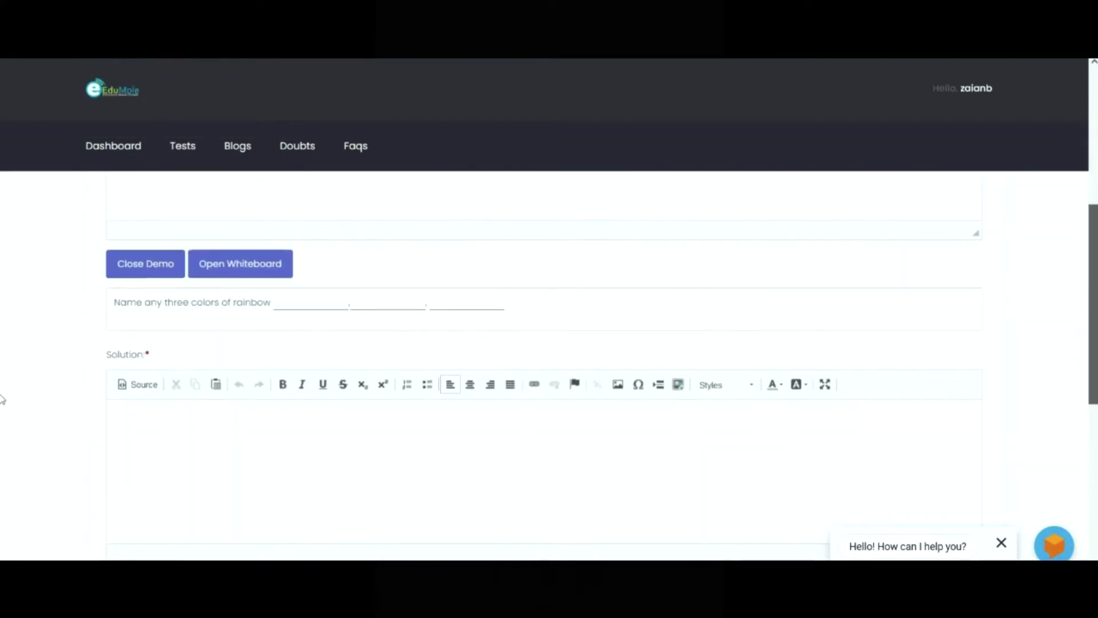
{"action": "left_click", "coordinate": [307, 306]}
{"action": "type", "text": "red"}
{"action": "left_click", "coordinate": [384, 307]}
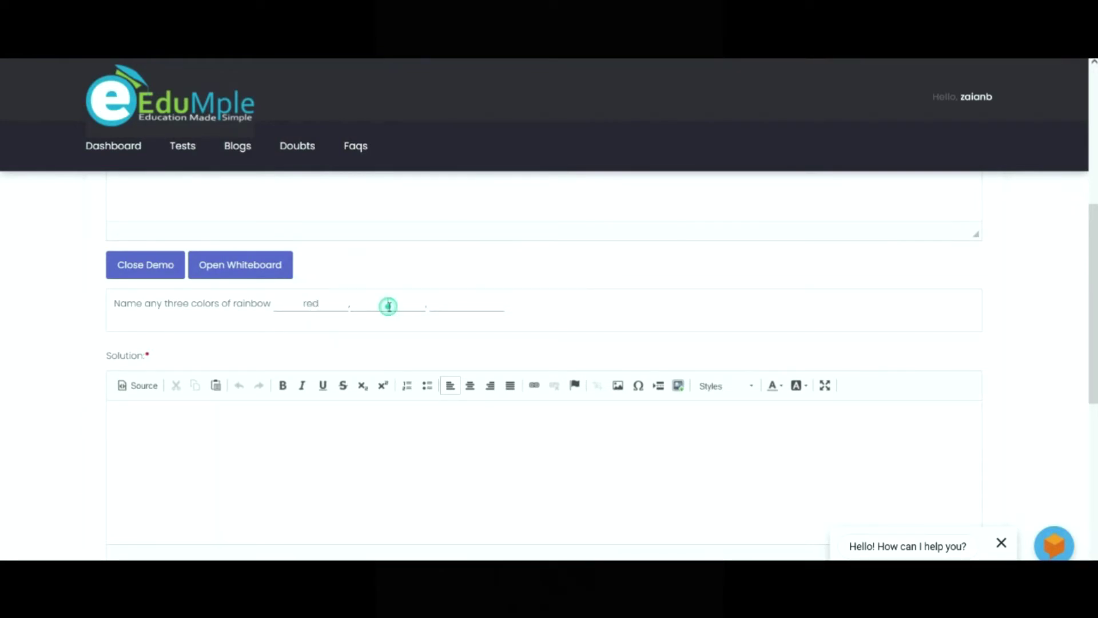
{"action": "type", "text": "red"}
{"action": "left_click", "coordinate": [448, 304]}
{"action": "type", "text": "red"}
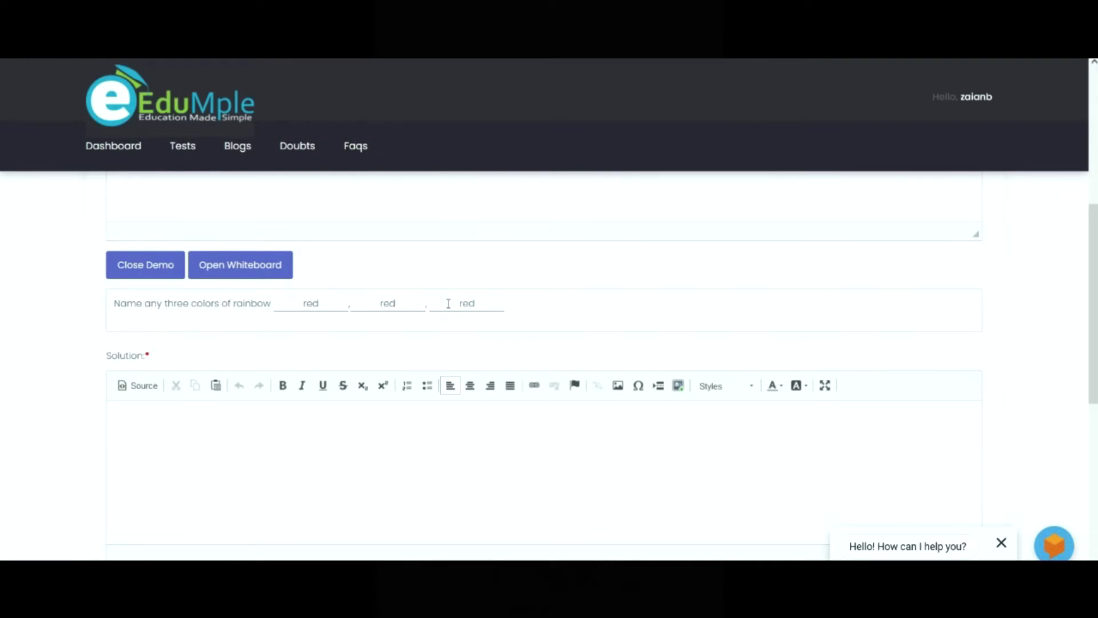
- Disallow repeated values again and clear the second and third demo blanks
{"action": "scroll", "coordinate": [2, 275], "scroll_direction": "up", "scroll_amount": 5}
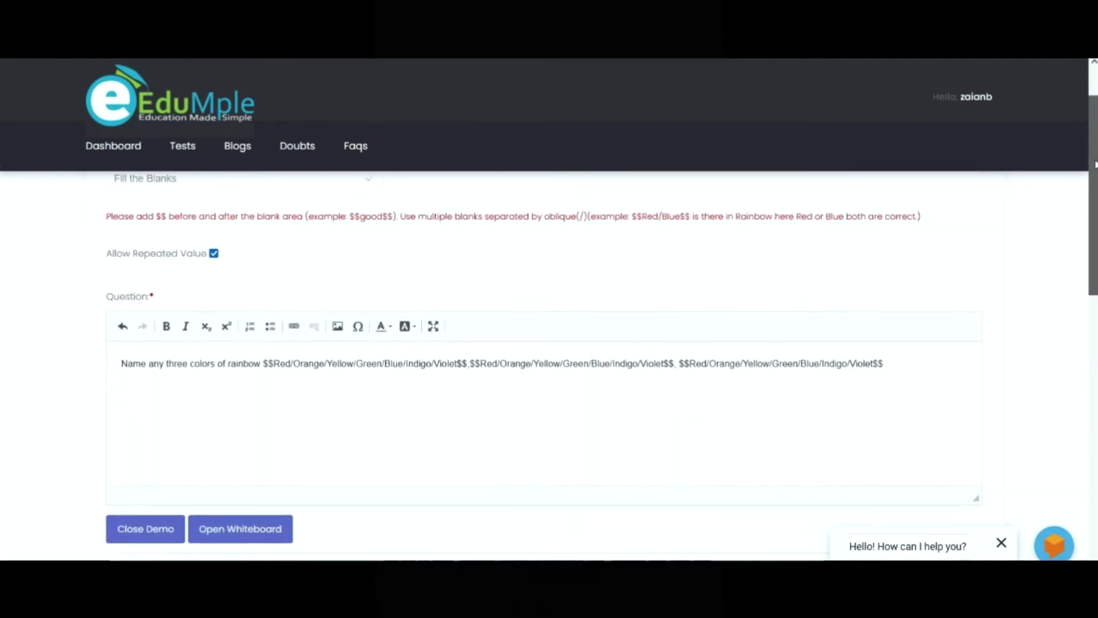
{"action": "left_click", "coordinate": [214, 263]}
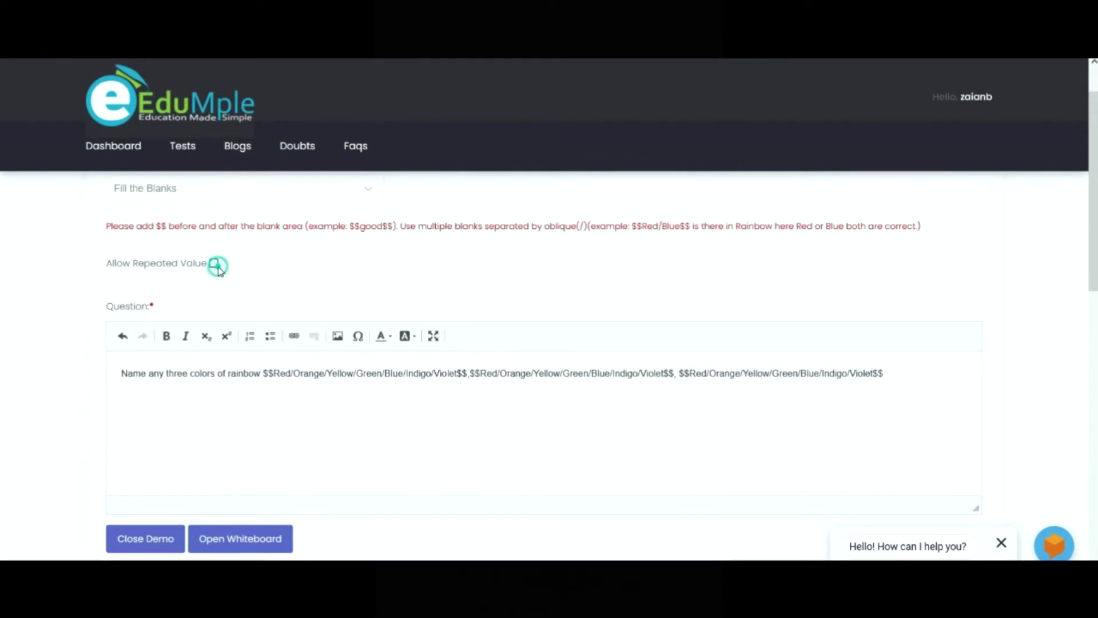
{"action": "scroll", "coordinate": [2, 189], "scroll_direction": "down", "scroll_amount": 6}
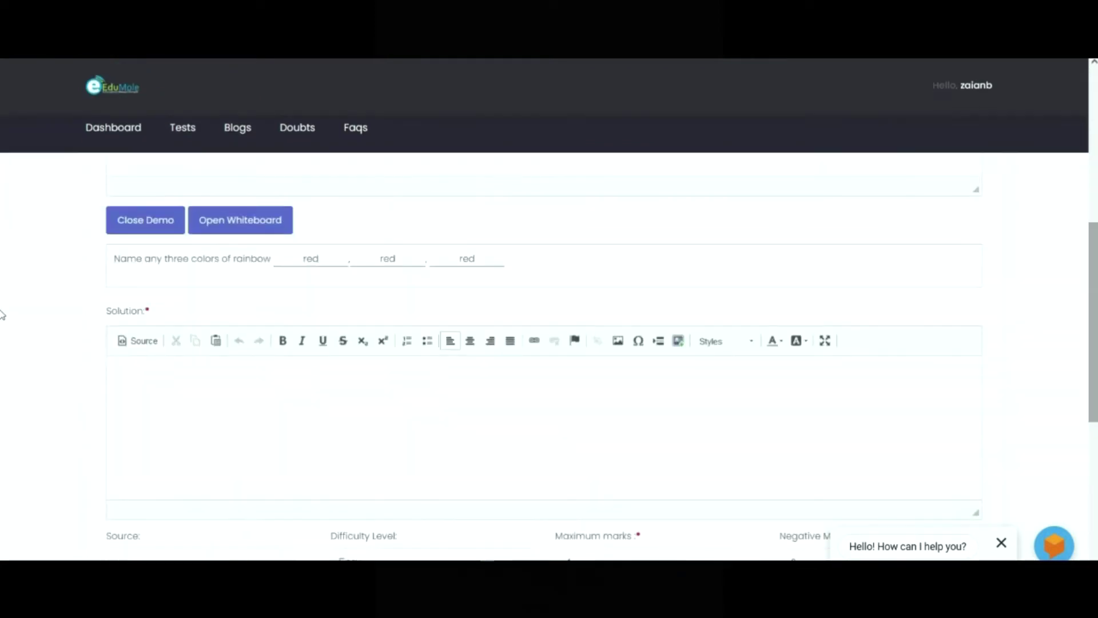
{"action": "double_click", "coordinate": [404, 257]}
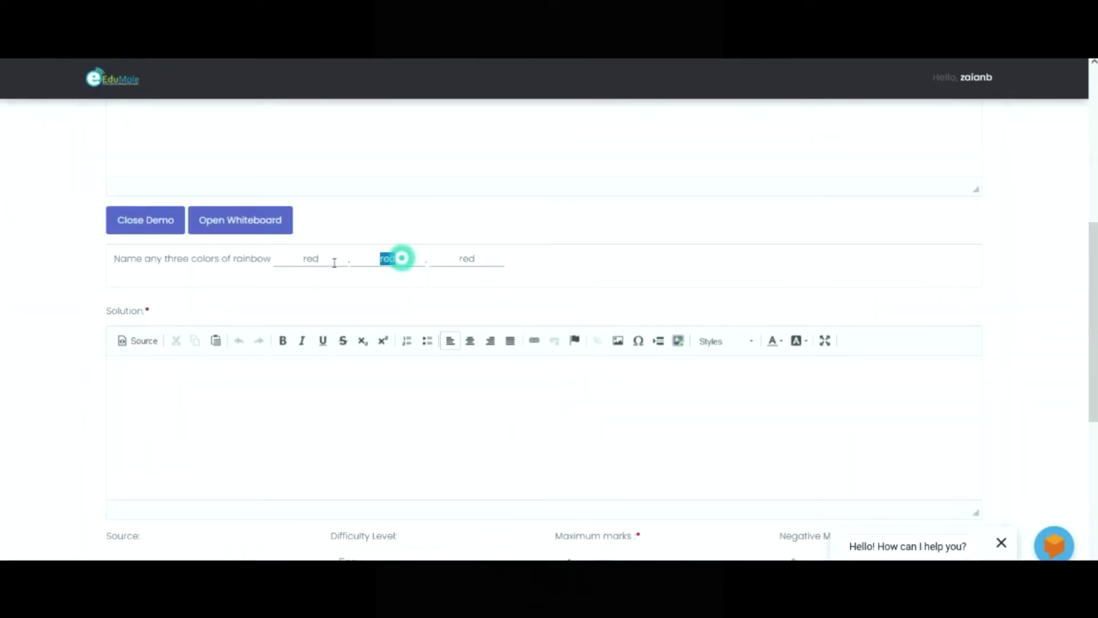
{"action": "key", "text": "BackSpace"}
{"action": "double_click", "coordinate": [485, 260]}
{"action": "key", "text": "BackSpace"}
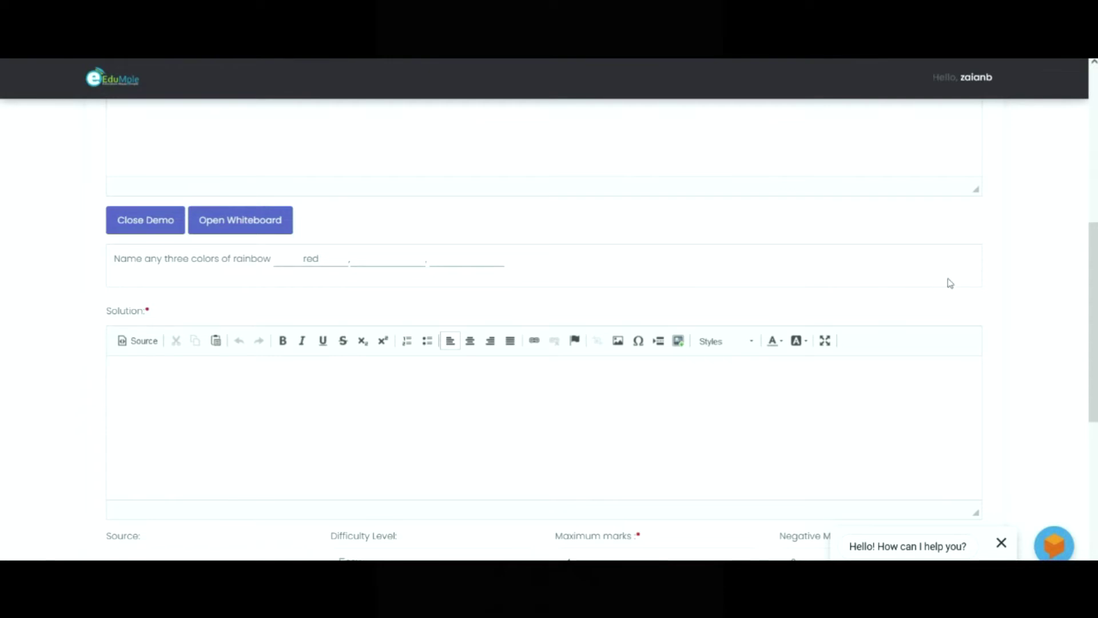
- Switch to the Word document and delete the two lines of $$ color blanks between the rainbow question and its answer line
{"action": "left_click_drag", "start_coordinate": [1096, 299], "coordinate": [1094, 220]}
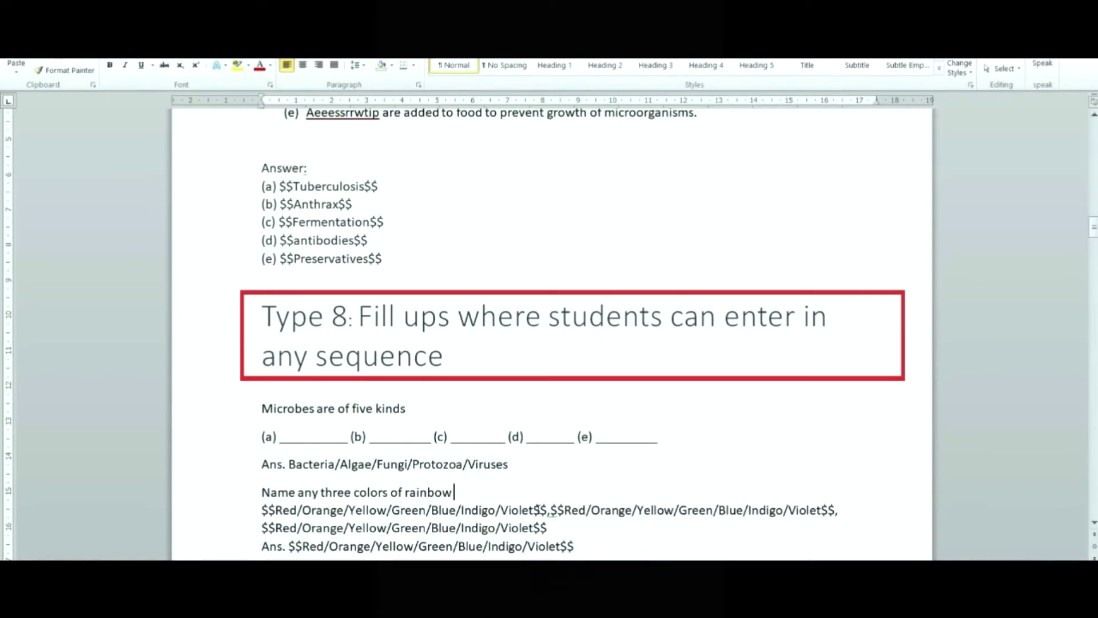
{"action": "left_click_drag", "start_coordinate": [549, 527], "coordinate": [253, 518]}
{"action": "key", "text": "Delete"}
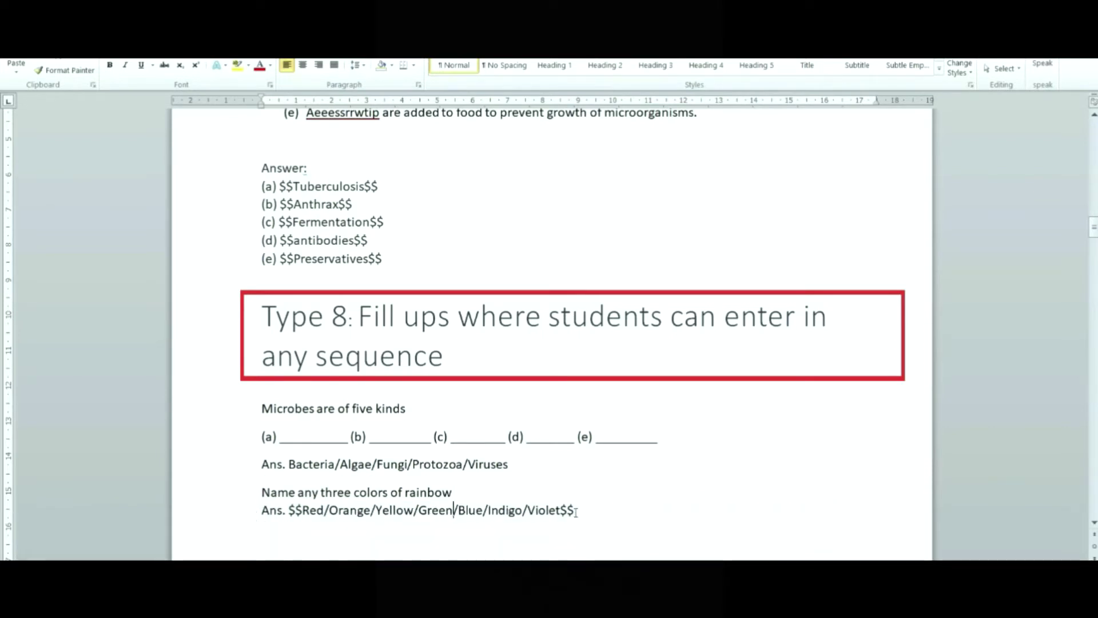
- Copy the "$$Red/Orange/Yellow/Green/Blue/Indigo/Violet$$" answer and paste it twice as separate lines below the rainbow answer
{"action": "key", "text": "shift+Left"}
{"action": "key", "text": "shift+Left"}
{"action": "key", "text": "shift+Left"}
{"action": "key", "text": "shift+Left"}
{"action": "key", "text": "shift+Left"}
{"action": "key", "text": "shift+Left"}
{"action": "key", "text": "shift+Left"}
{"action": "key", "text": "shift+Left"}
{"action": "key", "text": "shift+Left"}
{"action": "key", "text": "shift+Left"}
{"action": "key", "text": "shift+Left"}
{"action": "key", "text": "shift+Left"}
{"action": "key", "text": "shift+Left"}
{"action": "key", "text": "shift+Left"}
{"action": "key", "text": "shift+Left"}
{"action": "key", "text": "shift+Left"}
{"action": "key", "text": "shift+Left"}
{"action": "key", "text": "shift+Left"}
{"action": "key", "text": "shift+Left"}
{"action": "key", "text": "shift+Left"}
{"action": "key", "text": "shift+Left"}
{"action": "key", "text": "shift+Left"}
{"action": "key", "text": "shift+Left"}
{"action": "key", "text": "shift+Left"}
{"action": "key", "text": "shift+Left"}
{"action": "key", "text": "shift+Left"}
{"action": "key", "text": "shift+Left"}
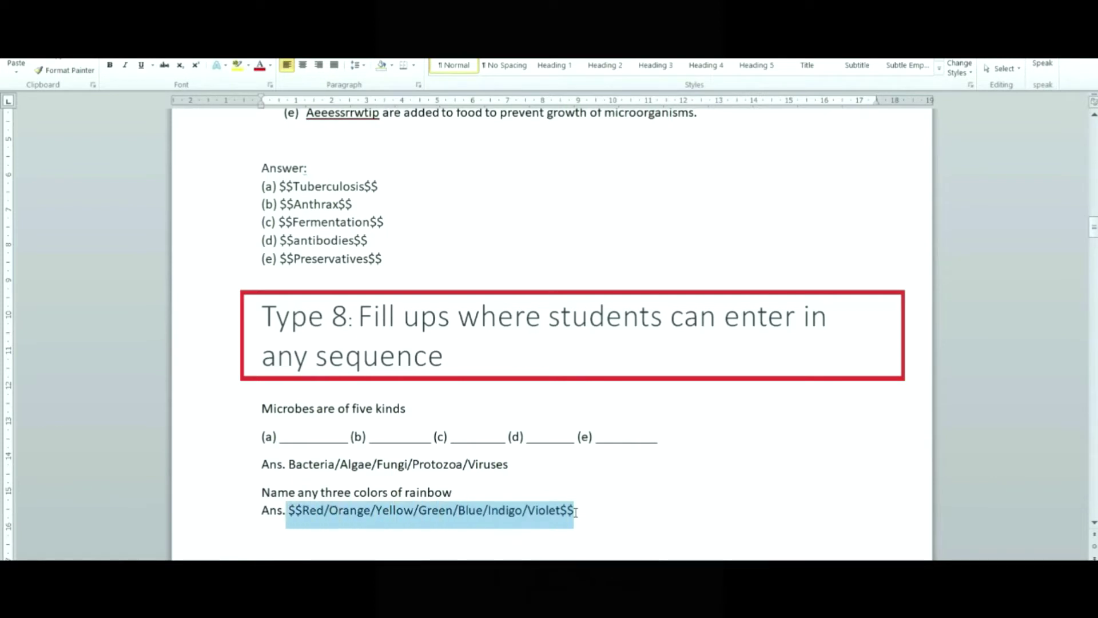
{"action": "double_click", "coordinate": [576, 512]}
{"action": "key", "text": "Right"}
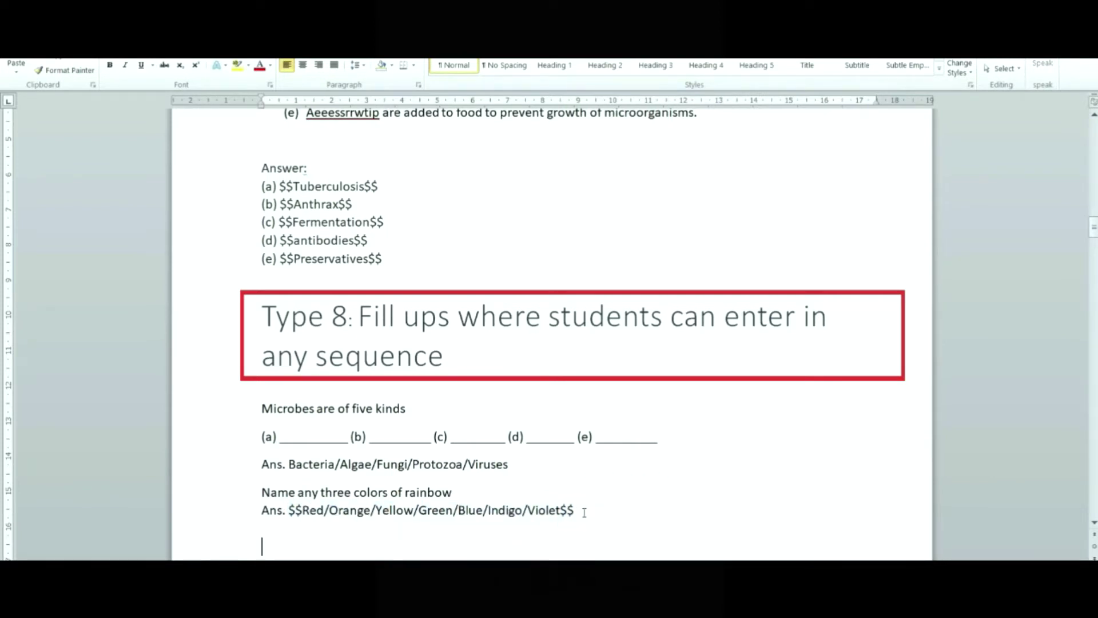
{"action": "left_click", "coordinate": [584, 506]}
{"action": "type", "text": "$$Red/Orange/Yellow/Green/Blue/Indigo/Violet$$ $$Red/Orange/Yellow/Green/Blue/Indigo/Violet$$"}
- Copy the rainbow question together with its three answer lines
{"action": "key", "text": "shift+Up"}
{"action": "key", "text": "shift+Up"}
{"action": "key", "text": "shift+Up"}
{"action": "key", "text": "shift+Up"}
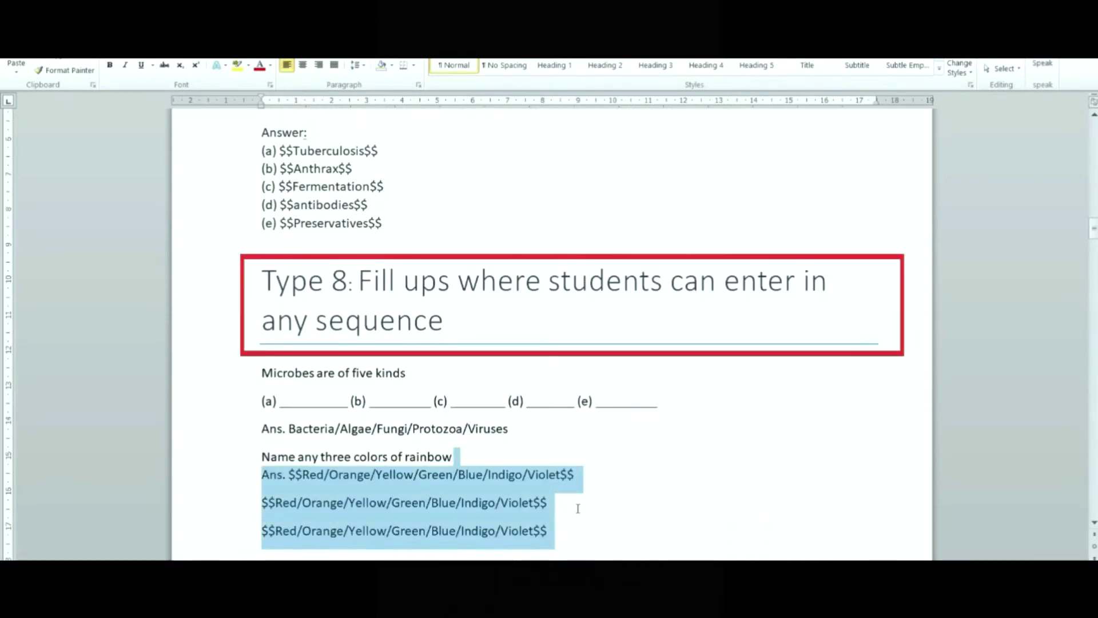
{"action": "key", "text": "shift+Down"}
{"action": "key", "text": "shift+Left"}
{"action": "key", "text": "shift+Left"}
{"action": "key", "text": "shift+Left"}
{"action": "key", "text": "shift+Left"}
{"action": "key", "text": "shift+Left"}
{"action": "key", "text": "shift+Left"}
{"action": "key", "text": "shift+Left"}
{"action": "key", "text": "shift+Left"}
{"action": "key", "text": "shift+Left"}
{"action": "key", "text": "shift+Left"}
{"action": "key", "text": "shift+Left"}
{"action": "key", "text": "shift+Left"}
{"action": "key", "text": "shift+Left"}
{"action": "key", "text": "shift+Left"}
{"action": "key", "text": "shift+Left"}
{"action": "key", "text": "shift+Left"}
{"action": "key", "text": "shift+Left"}
{"action": "key", "text": "shift+Left"}
{"action": "key", "text": "shift+Left"}
{"action": "key", "text": "shift+Left"}
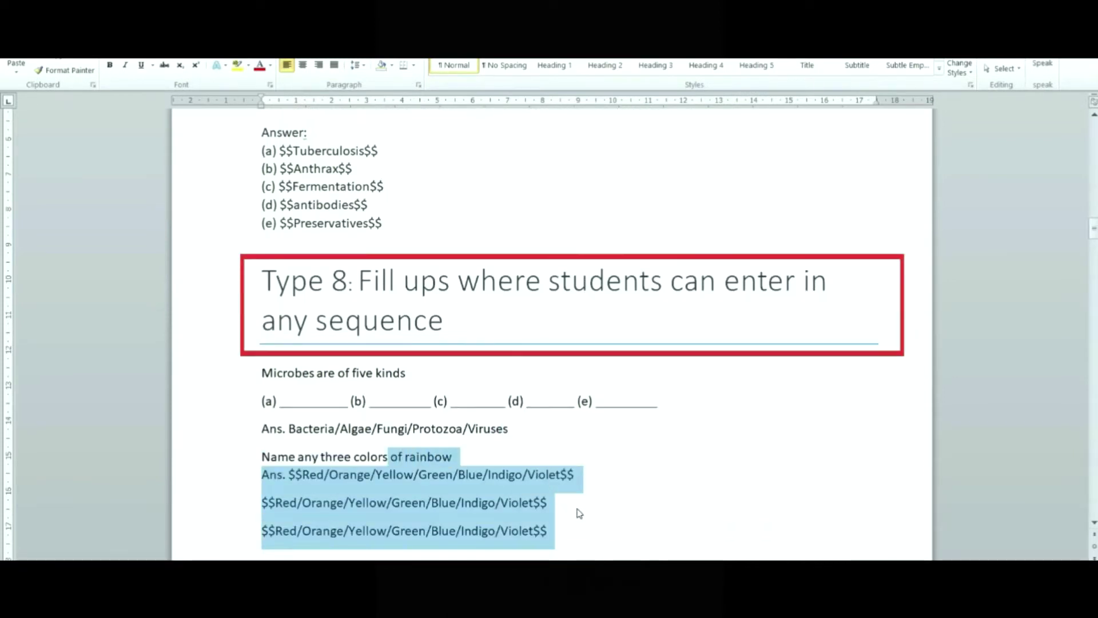
{"action": "key", "text": "shift+Left"}
{"action": "key", "text": "ctrl+c"}
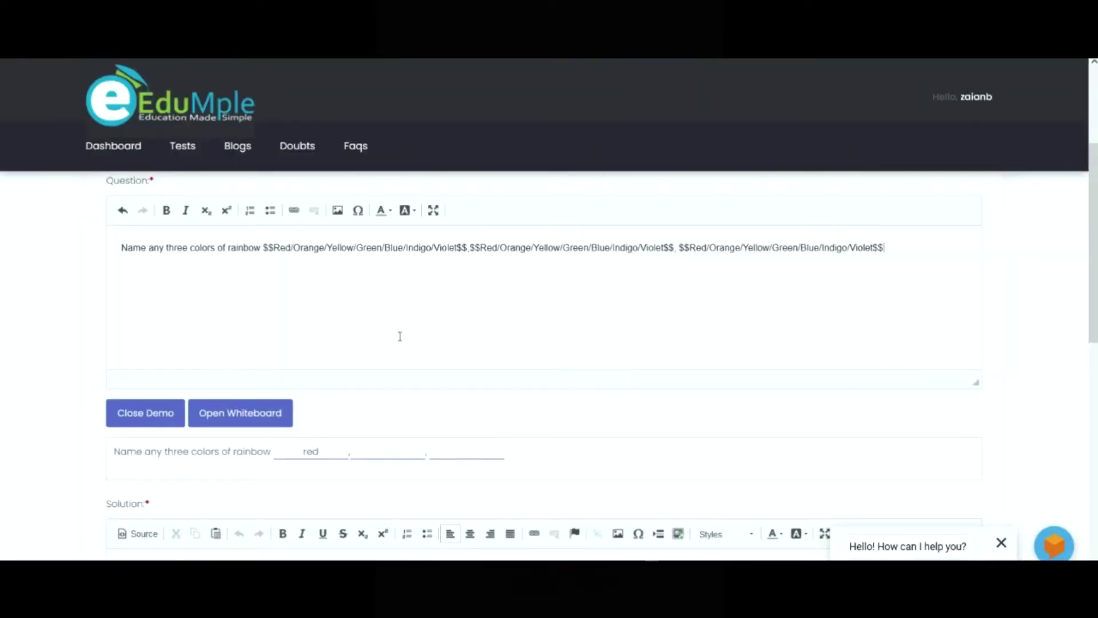
- Switch to the EduMple question form and replace the whole question text with the copied rainbow question and answers
{"action": "triple_click", "coordinate": [394, 326]}
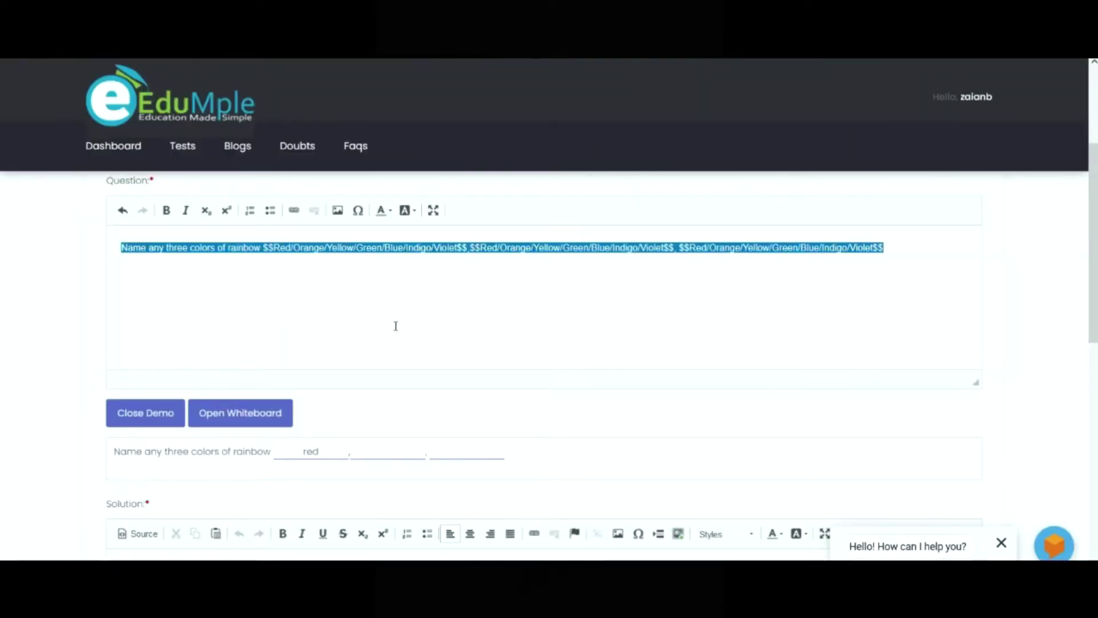
{"action": "left_click", "coordinate": [371, 451]}
{"action": "left_click", "coordinate": [496, 293]}
{"action": "key", "text": "ctrl+a"}
{"action": "key", "text": "Delete"}
{"action": "key", "text": "ctrl+v"}
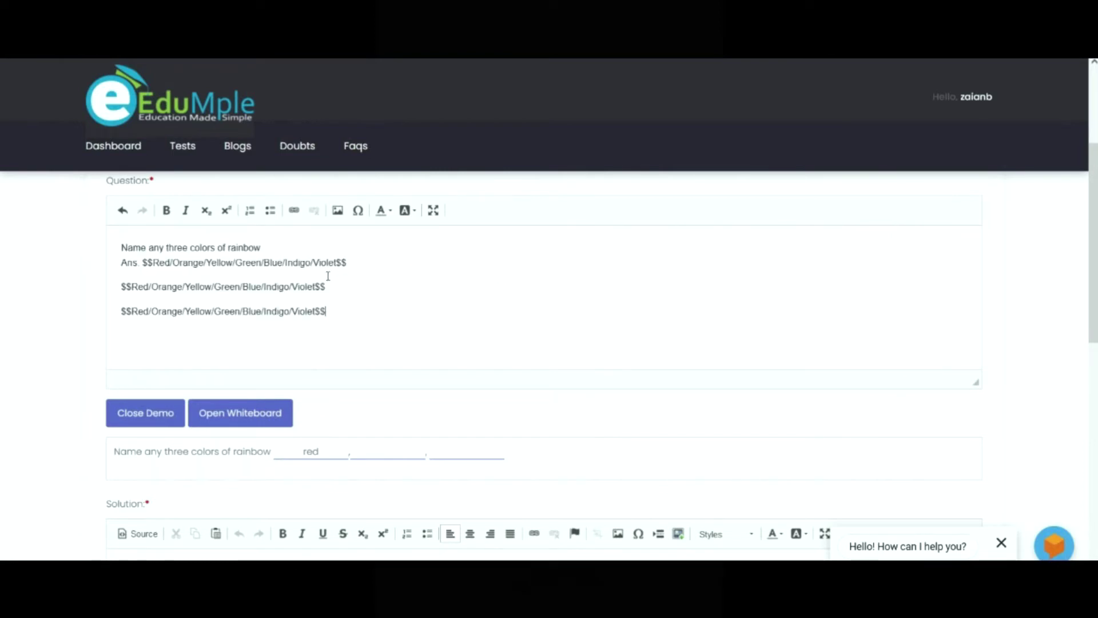
- Put the first color blank on its own line below "Ans.", turn the three blanks into a numbered list, and refresh the demo
{"action": "left_click", "coordinate": [138, 264]}
{"action": "key", "text": "Return"}
{"action": "left_click_drag", "start_coordinate": [326, 333], "coordinate": [71, 292]}
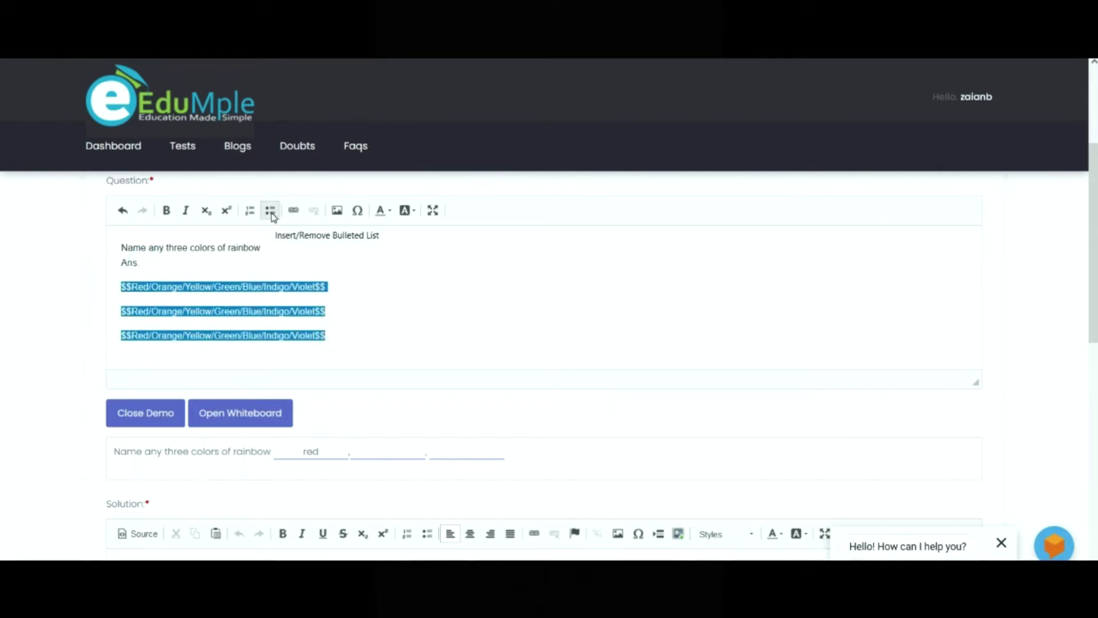
{"action": "left_click", "coordinate": [249, 210]}
{"action": "left_click", "coordinate": [143, 422]}
{"action": "left_click", "coordinate": [159, 421]}
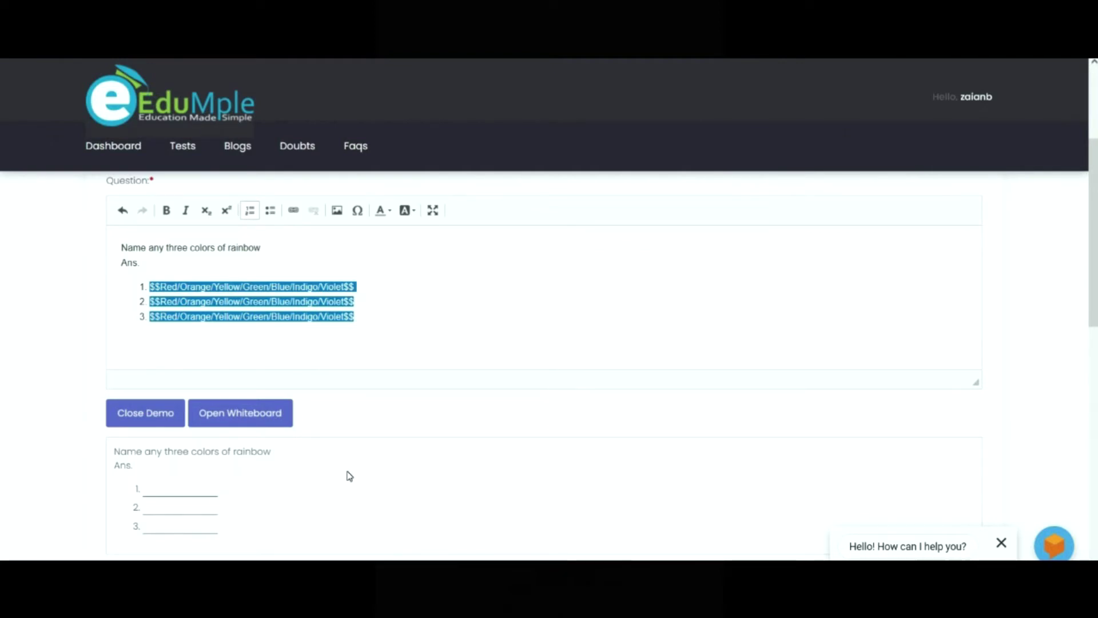
{"action": "scroll", "coordinate": [350, 476], "scroll_direction": "up", "scroll_amount": 2}
{"action": "scroll", "coordinate": [350, 476], "scroll_direction": "down", "scroll_amount": 1}
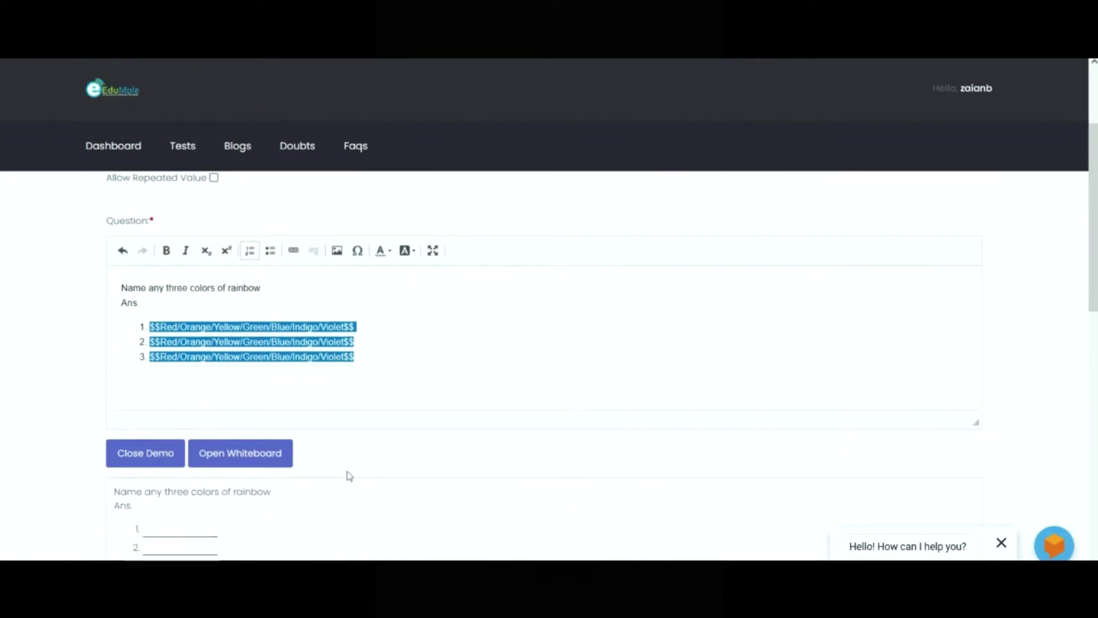
{"action": "scroll", "coordinate": [349, 476], "scroll_direction": "down", "scroll_amount": 1}
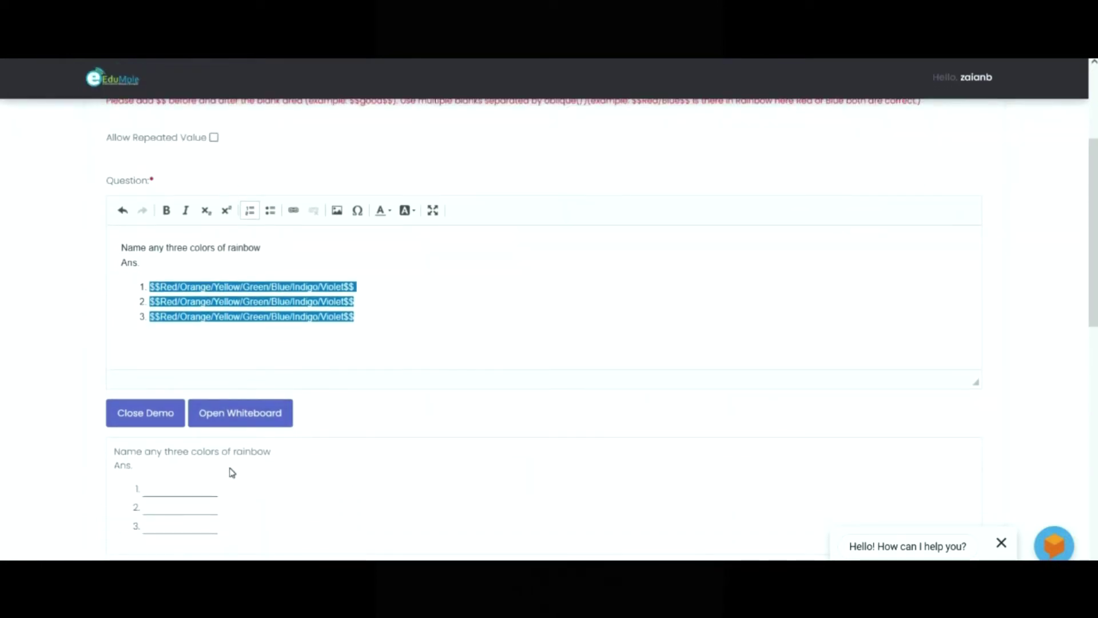
{"action": "scroll", "coordinate": [232, 472], "scroll_direction": "down", "scroll_amount": 1}
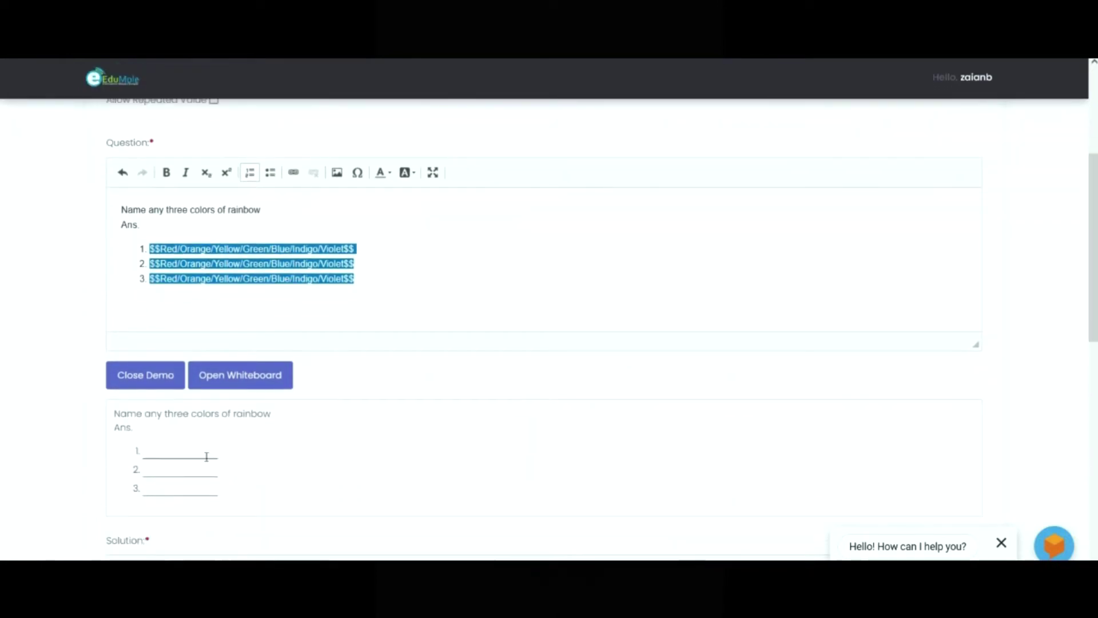
{"action": "left_click", "coordinate": [279, 493]}
{"action": "left_click", "coordinate": [279, 492]}
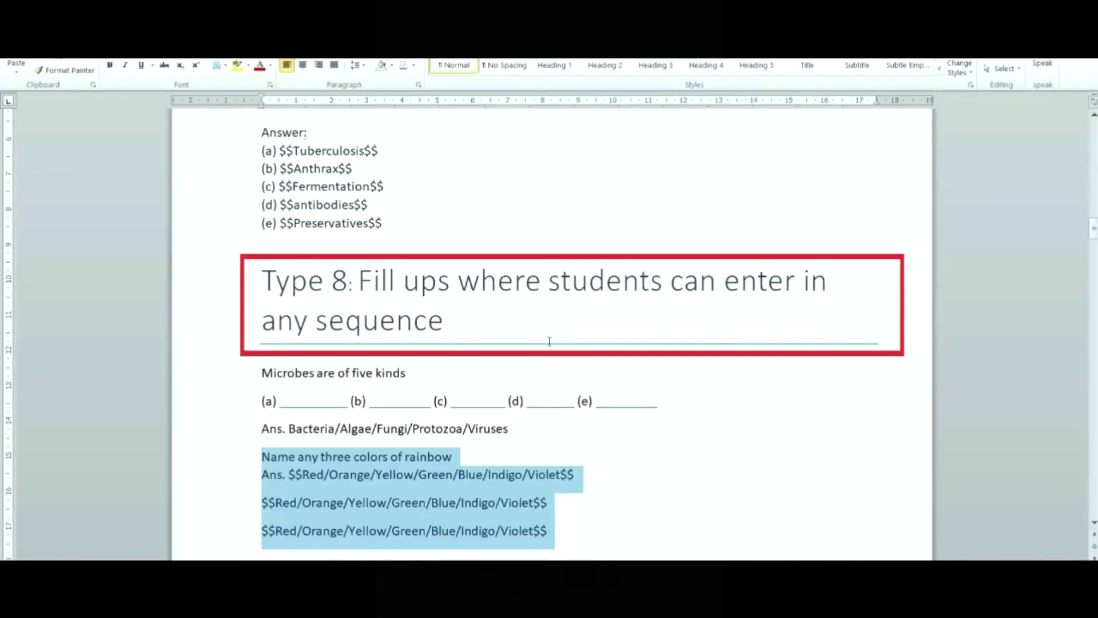
- In the Word document's Type 9 section, enclose the T or F answers of the first five statements in $$ markers
{"action": "left_click", "coordinate": [483, 311]}
{"action": "key", "text": "Down"}
{"action": "key", "text": "Down"}
{"action": "key", "text": "Down"}
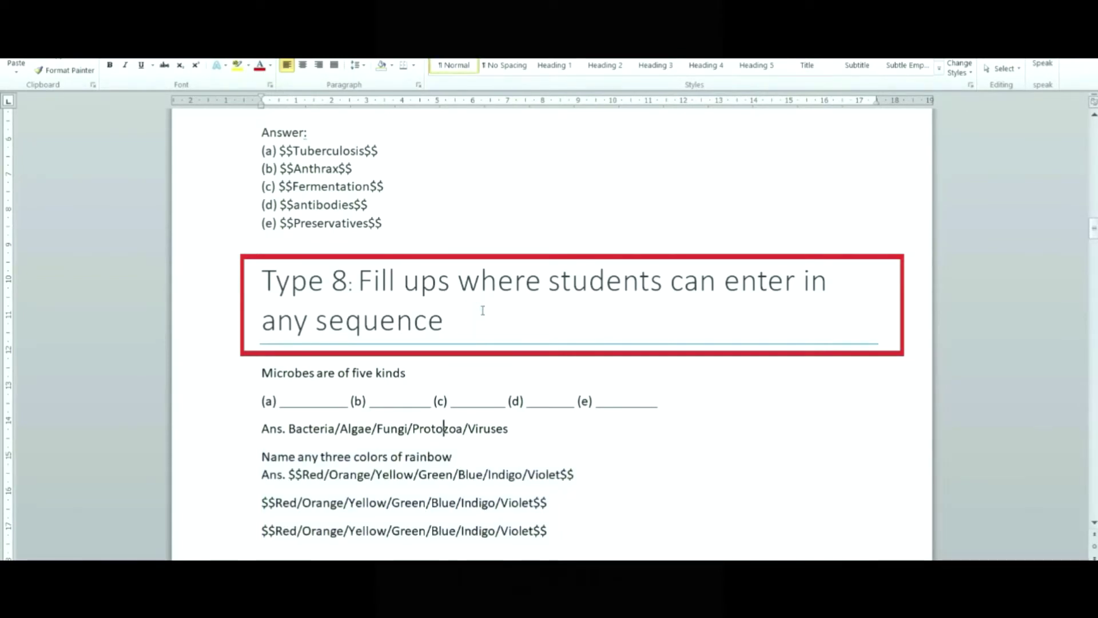
{"action": "key", "text": "Down"}
{"action": "key", "text": "Down"}
{"action": "key", "text": "Down"}
{"action": "key", "text": "Down"}
{"action": "key", "text": "Down"}
{"action": "key", "text": "Down"}
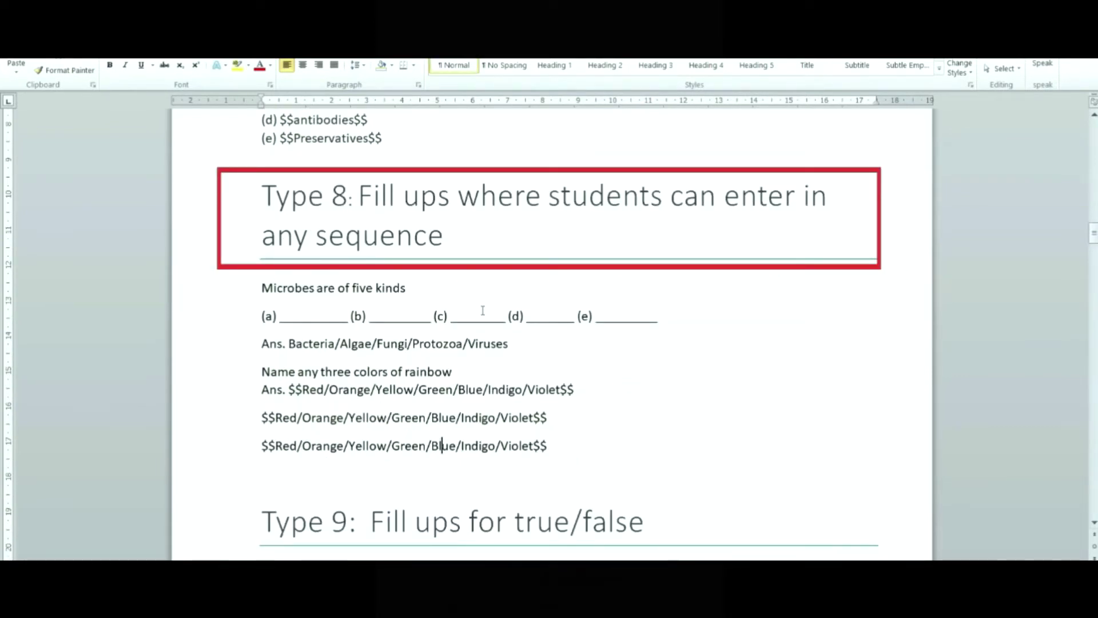
{"action": "key", "text": "Down"}
{"action": "key", "text": "Down"}
{"action": "key", "text": "Down"}
{"action": "key", "text": "Down"}
{"action": "key", "text": "Down"}
{"action": "key", "text": "Down"}
{"action": "key", "text": "Down"}
{"action": "key", "text": "Down"}
{"action": "key", "text": "Down"}
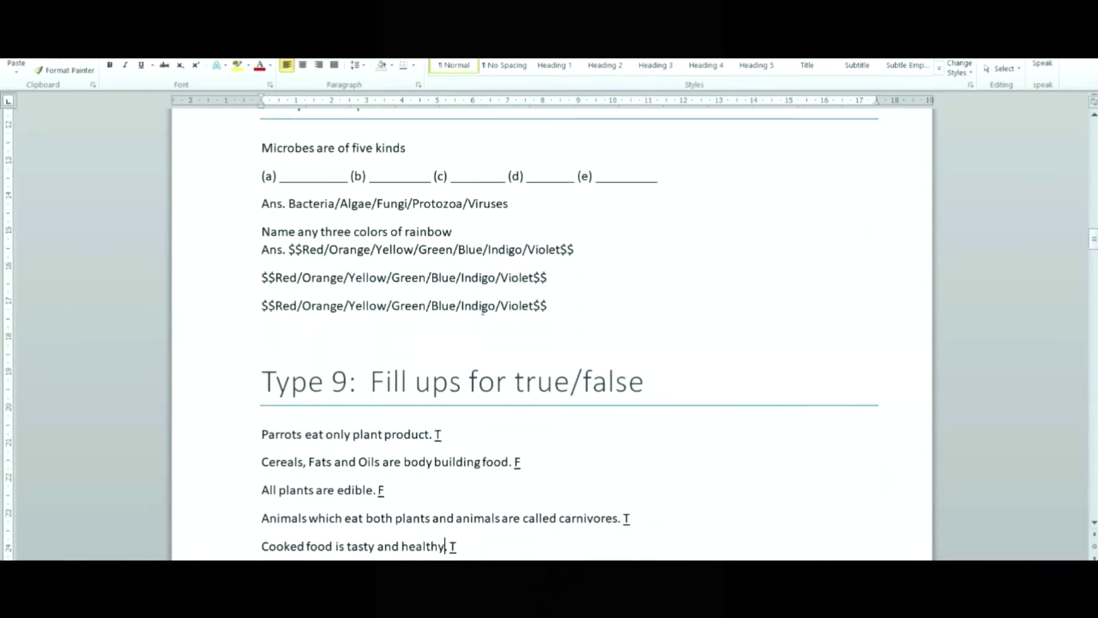
{"action": "key", "text": "Up"}
{"action": "key", "text": "shift+Up"}
{"action": "key", "text": "shift+Up"}
{"action": "key", "text": "Up"}
{"action": "key", "text": "Up"}
{"action": "key", "text": "Up"}
{"action": "type", "text": "$$"}
{"action": "key", "text": "Right"}
{"action": "type", "text": "$$"}
{"action": "key", "text": "Down"}
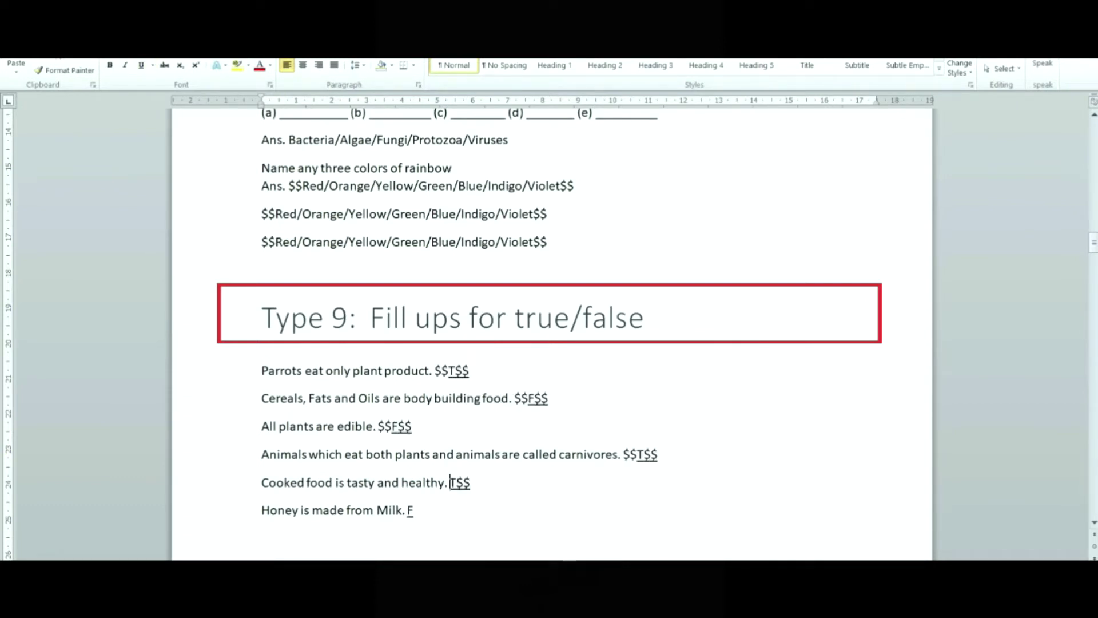
{"action": "type", "text": "$$"}
{"action": "key", "text": "Down"}
{"action": "key", "text": "Down"}
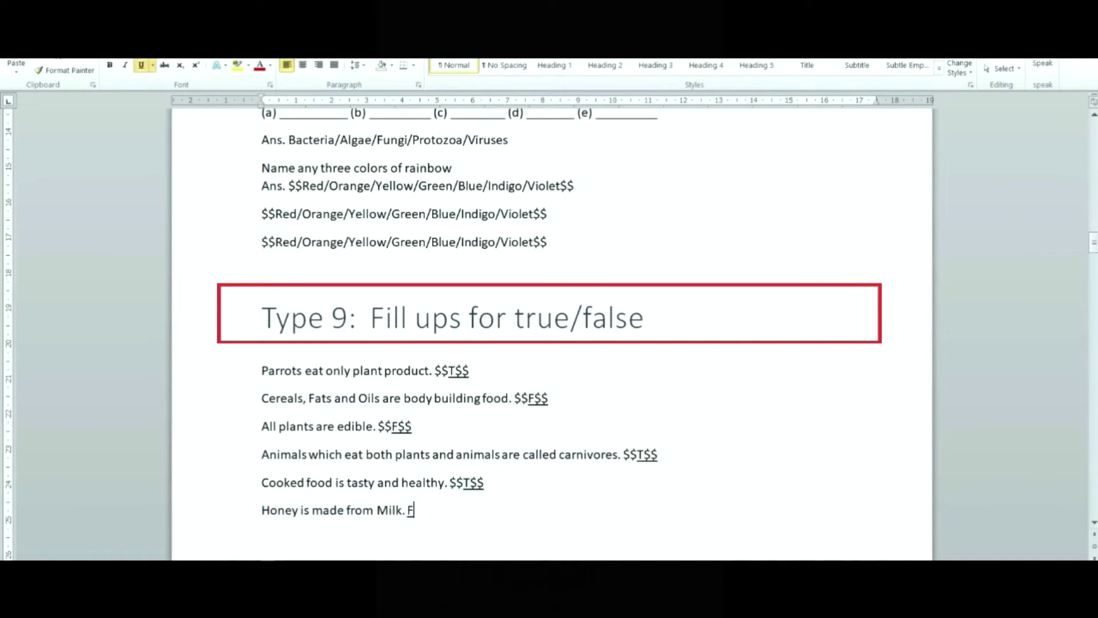
- Enclose the F answer of "Honey is made from Milk." in $$ markers
{"action": "scroll", "coordinate": [552, 332], "scroll_direction": "down", "scroll_amount": 1}
{"action": "key", "text": "Up"}
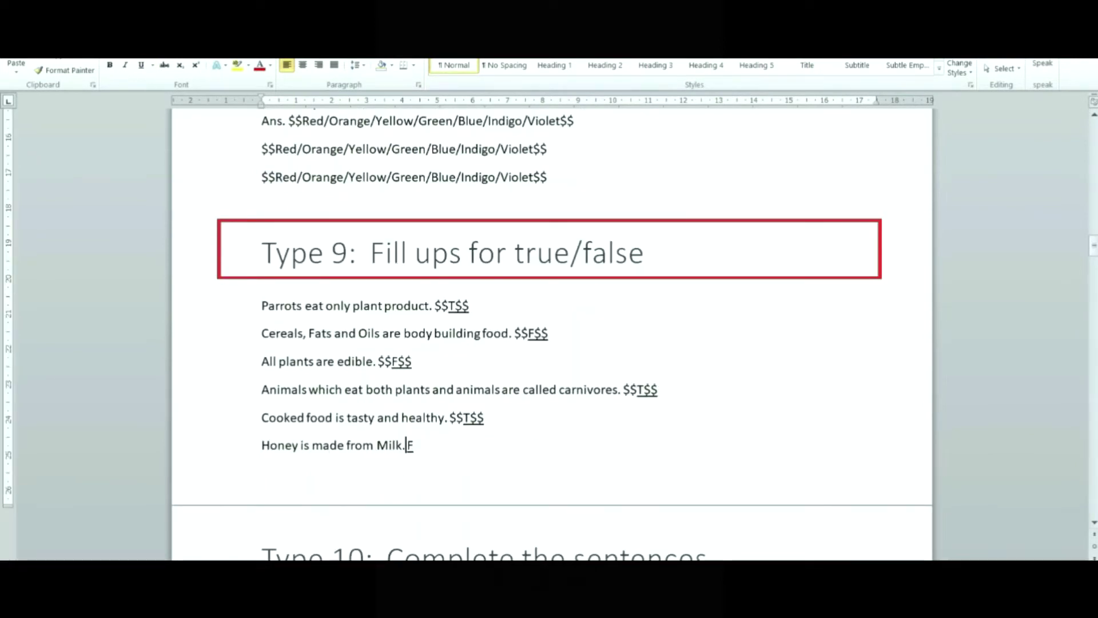
{"action": "type", "text": "$$"}
{"action": "key", "text": "Right"}
{"action": "type", "text": "$$"}
- Copy the six Type 9 true/false statements with their $$ answers and replace the EduMple question text with them
{"action": "key", "text": "shift+Up"}
{"action": "key", "text": "shift+Up"}
{"action": "key", "text": "shift+Up"}
{"action": "key", "text": "shift+Up"}
{"action": "key", "text": "shift+Up"}
{"action": "key", "text": "shift+Up"}
{"action": "key", "text": "shift+Up"}
{"action": "key", "text": "shift+Up"}
{"action": "key", "text": "shift+Up"}
{"action": "key", "text": "shift+Up"}
{"action": "key", "text": "shift+Up"}
{"action": "key", "text": "shift+Up"}
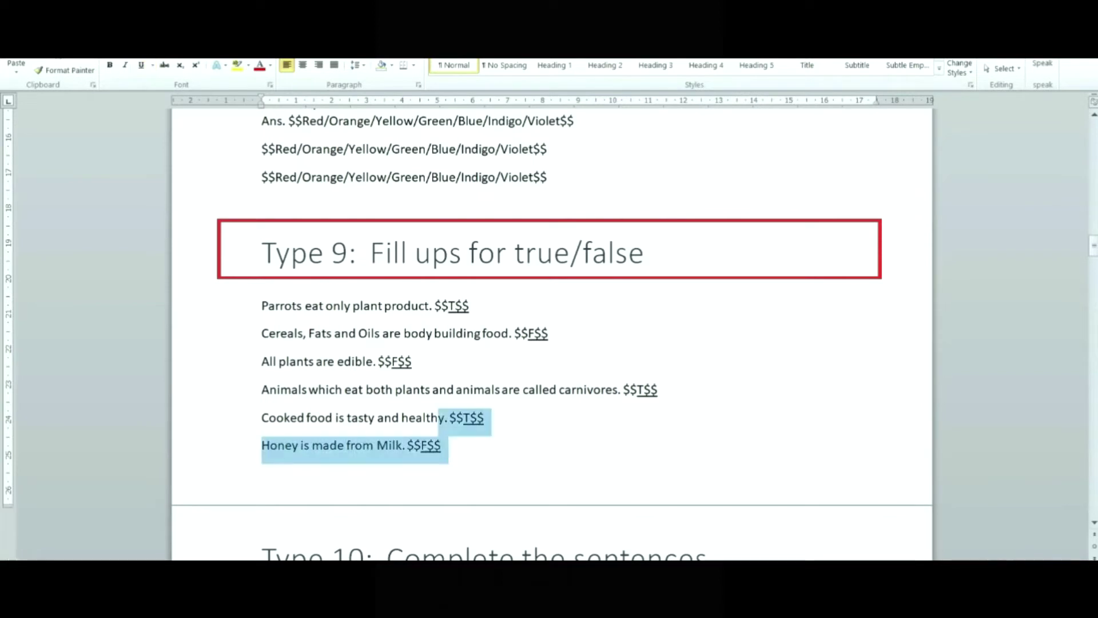
{"action": "key", "text": "shift+Down"}
{"action": "key", "text": "shift+Down"}
{"action": "key", "text": "shift+Down"}
{"action": "key", "text": "shift+Down"}
{"action": "key", "text": "shift+Down"}
{"action": "key", "text": "shift+Down"}
{"action": "key", "text": "shift+Down"}
{"action": "key", "text": "shift+Left"}
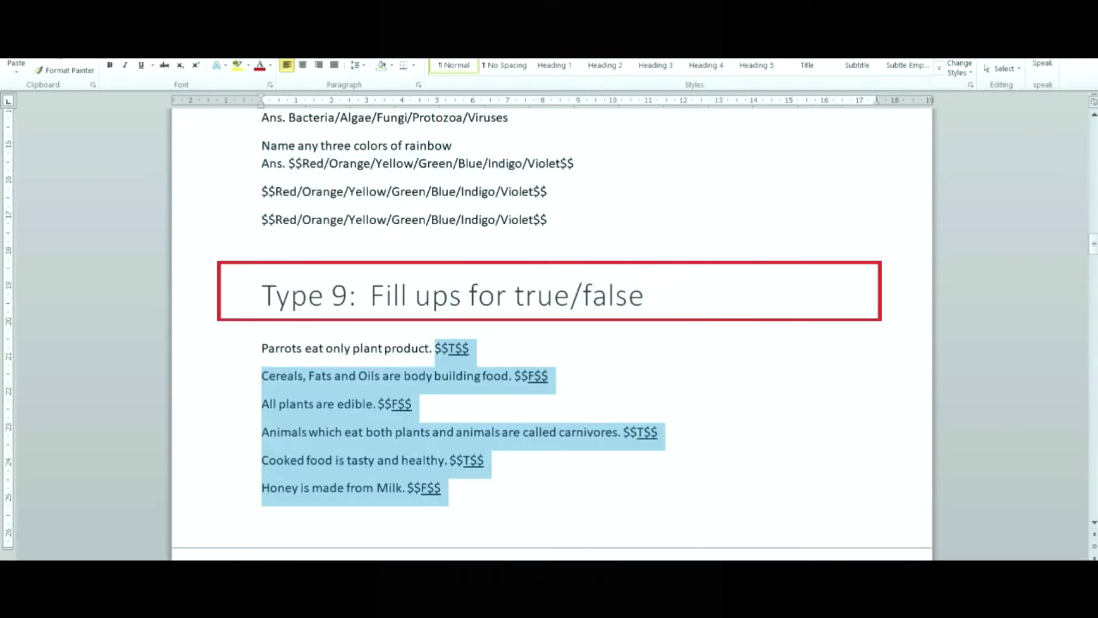
{"action": "key", "text": "ctrl+shift+Left"}
{"action": "key", "text": "ctrl+shift+Left"}
{"action": "key", "text": "ctrl+shift+Left"}
{"action": "key", "text": "ctrl+shift+Left"}
{"action": "key", "text": "shift+Left"}
{"action": "key", "text": "shift+Left"}
{"action": "key", "text": "shift+Left"}
{"action": "key", "text": "shift+Left"}
{"action": "key", "text": "shift+Left"}
{"action": "key", "text": "shift+Left"}
{"action": "key", "text": "shift+Left"}
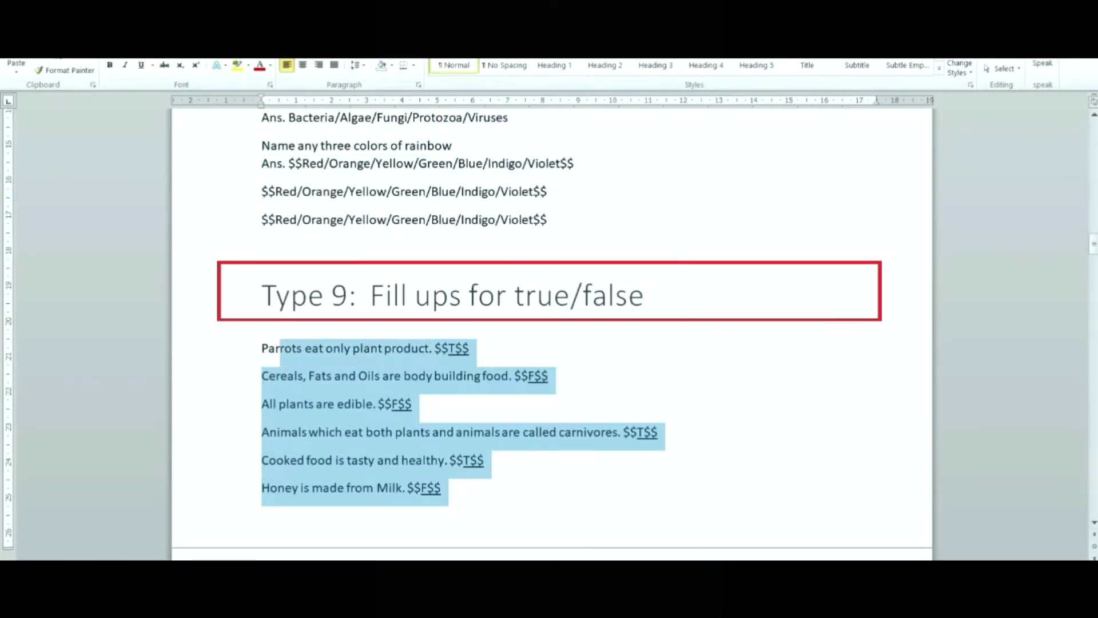
{"action": "key", "text": "shift+Left"}
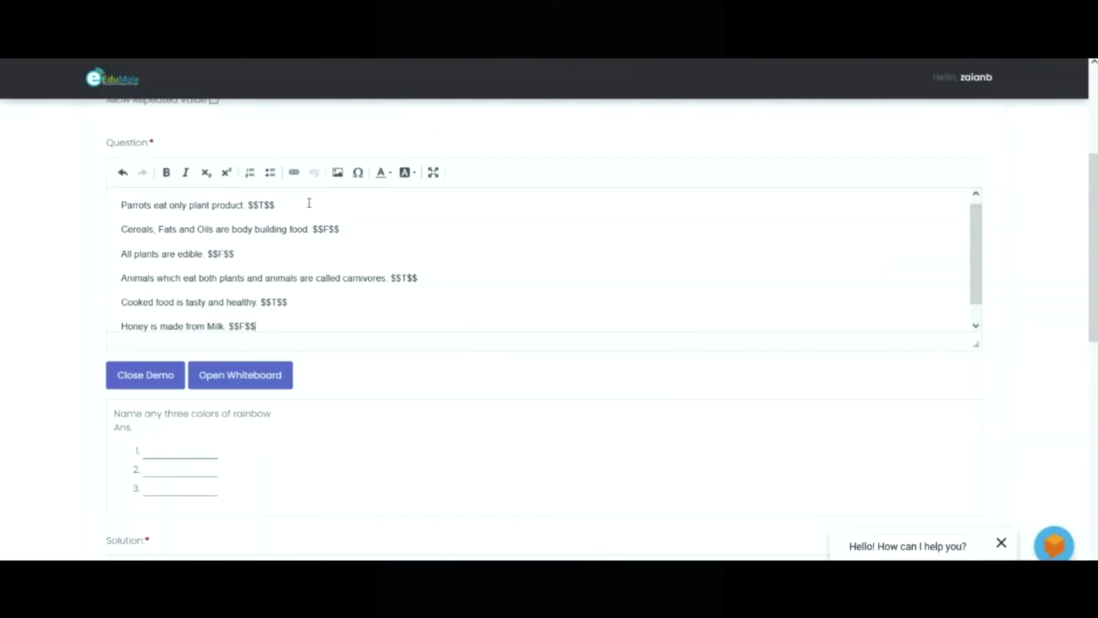
- Turn all six true/false statements in the question into a numbered list and refresh the demo
{"action": "key", "text": "ctrl+a"}
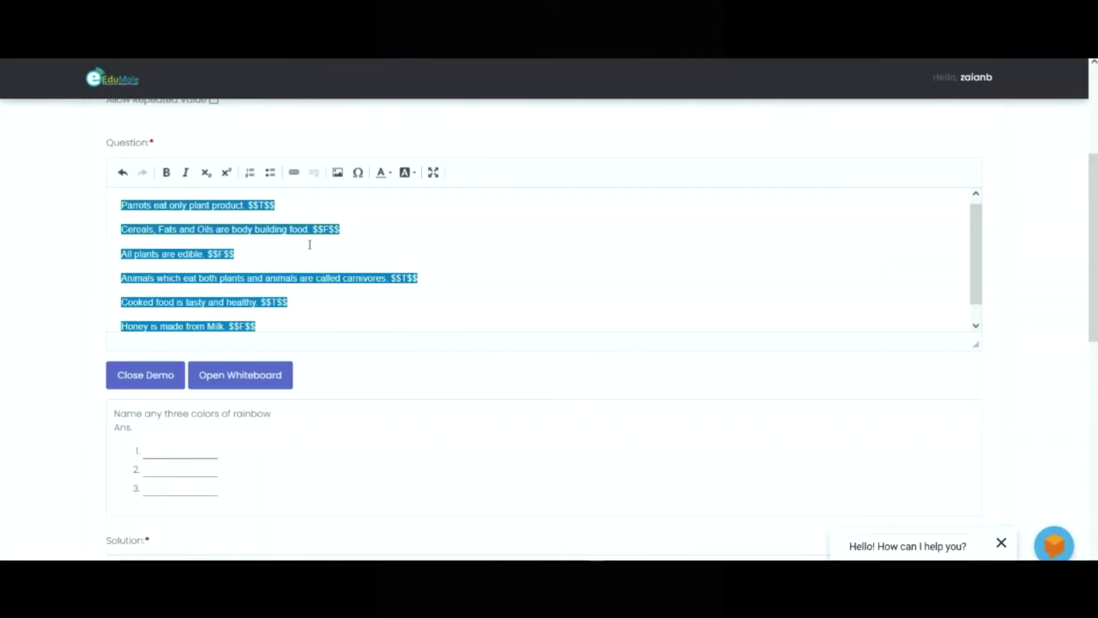
{"action": "left_click", "coordinate": [252, 175]}
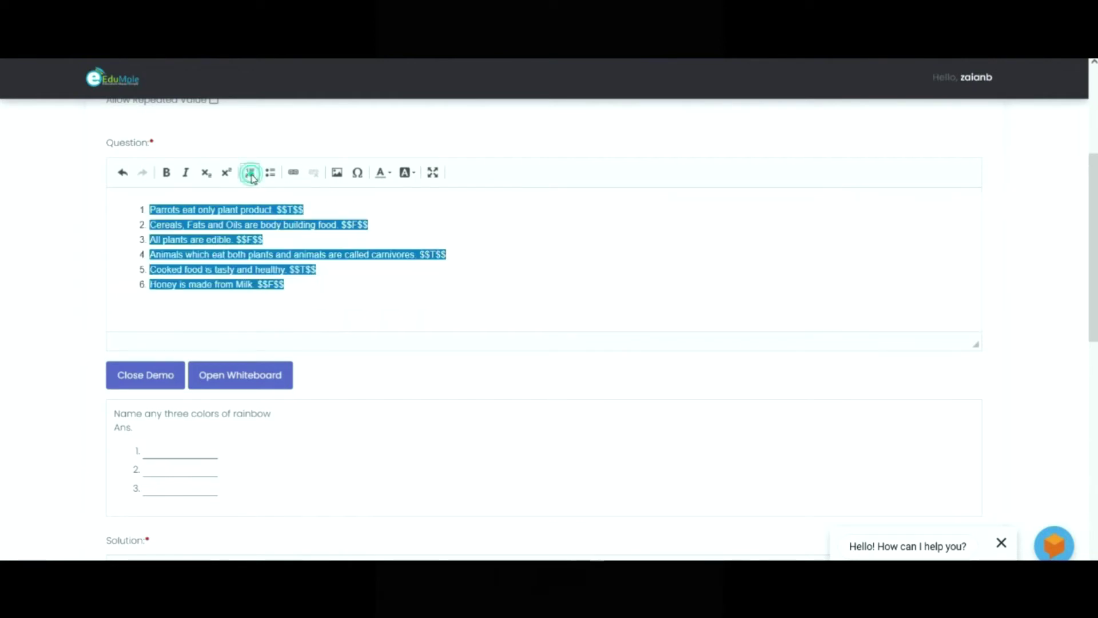
{"action": "left_click", "coordinate": [143, 385]}
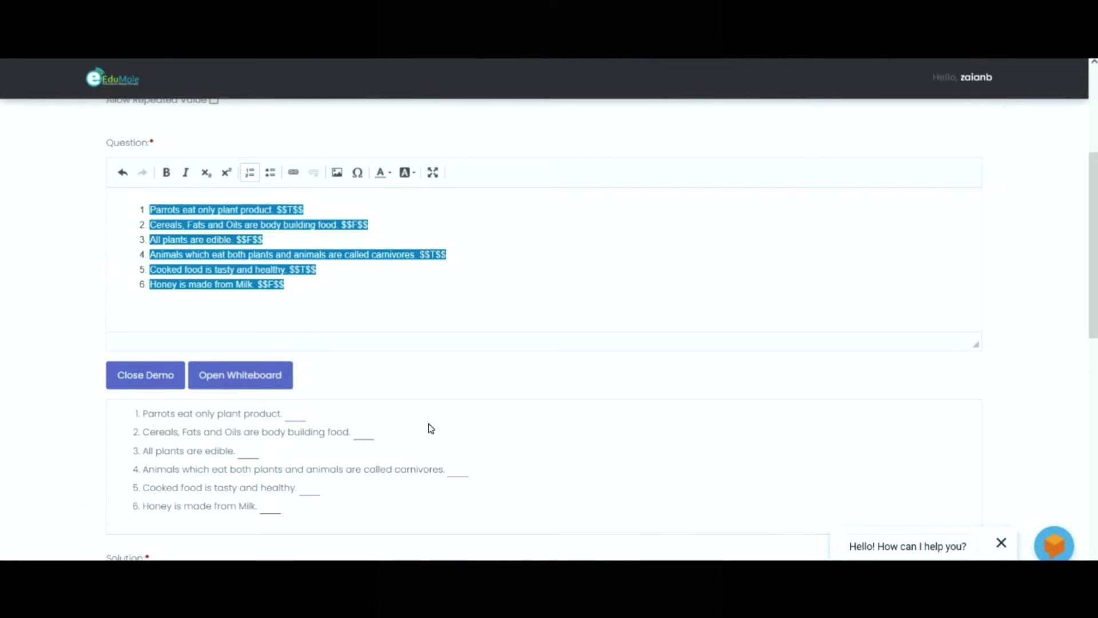
- Change the question type from Fill the Blanks to True/False
{"action": "scroll", "coordinate": [3, 300], "scroll_direction": "up", "scroll_amount": 3}
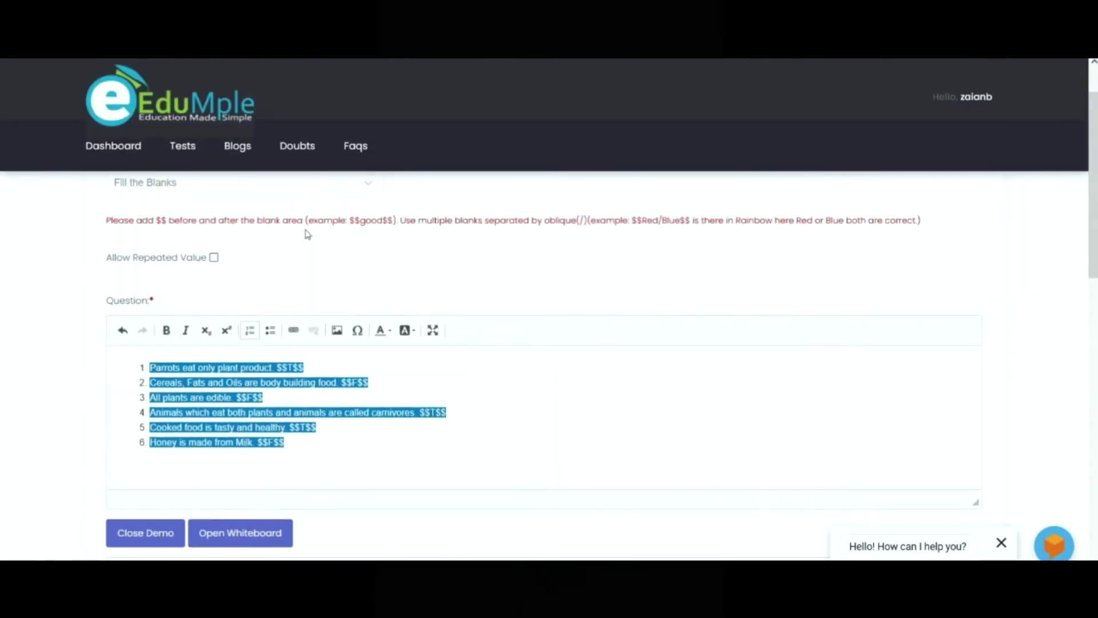
{"action": "left_click", "coordinate": [294, 184]}
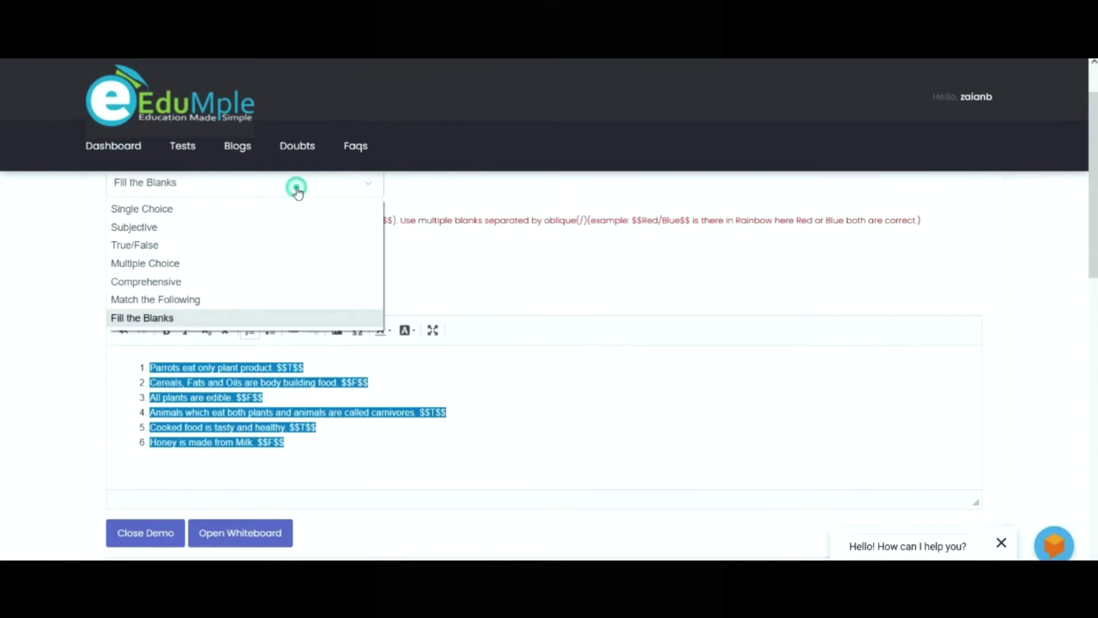
{"action": "left_click", "coordinate": [271, 247]}
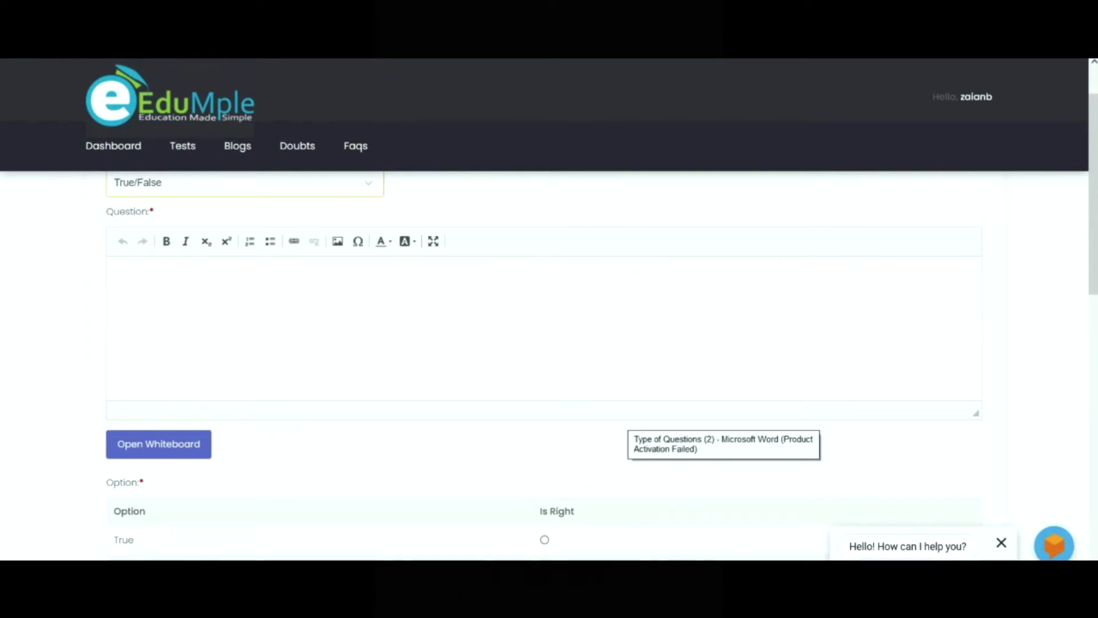
- Switch to the Word document and review the true/false statements in the Type 9 section line by line
{"action": "key", "text": "alt+Tab"}
{"action": "left_click", "coordinate": [503, 404]}
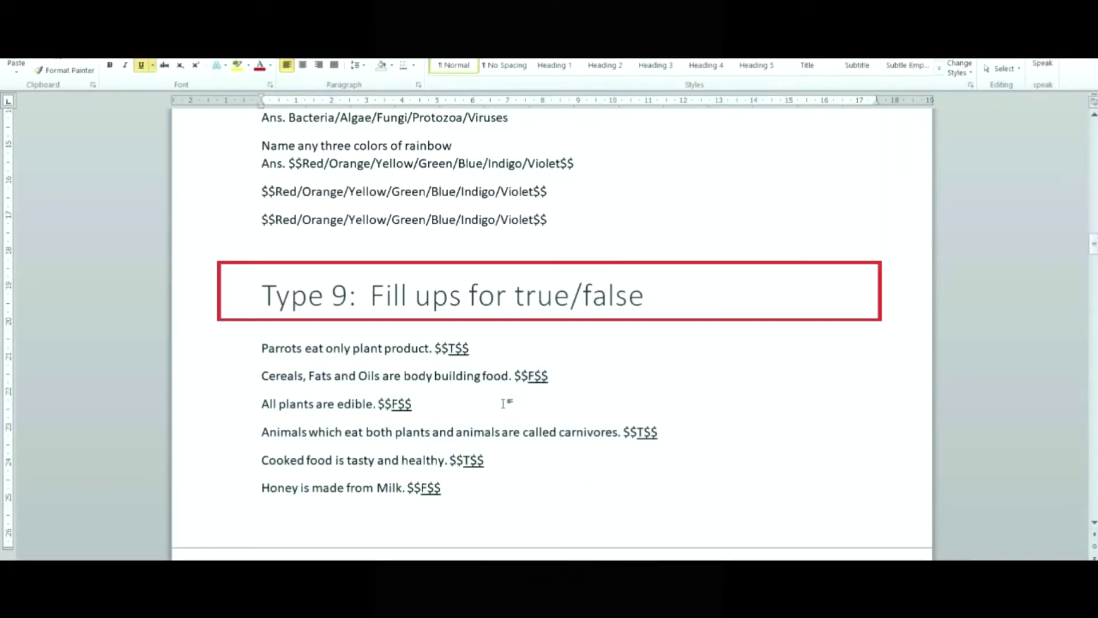
{"action": "key", "text": "Up"}
{"action": "key", "text": "Up"}
{"action": "key", "text": "Left"}
{"action": "key", "text": "Left"}
{"action": "key", "text": "Left"}
{"action": "key", "text": "Left"}
{"action": "key", "text": "Left"}
{"action": "key", "text": "Left"}
{"action": "key", "text": "Left"}
{"action": "key", "text": "Left"}
{"action": "key", "text": "Home"}
{"action": "key", "text": "shift+Right"}
{"action": "key", "text": "shift+Right"}
{"action": "key", "text": "shift+Right"}
{"action": "key", "text": "shift+Right"}
{"action": "key", "text": "shift+Right"}
{"action": "key", "text": "shift+Right"}
{"action": "key", "text": "shift+Right"}
{"action": "key", "text": "shift+Right"}
{"action": "key", "text": "shift+Right"}
{"action": "key", "text": "shift+Right"}
{"action": "key", "text": "shift+Right"}
{"action": "key", "text": "shift+Right"}
{"action": "key", "text": "shift+Right"}
{"action": "key", "text": "shift+Right"}
{"action": "key", "text": "shift+Right"}
{"action": "key", "text": "shift+Right"}
{"action": "key", "text": "shift+Right"}
{"action": "key", "text": "shift+Right"}
{"action": "key", "text": "shift+Right"}
{"action": "key", "text": "shift+Right"}
{"action": "key", "text": "Down"}
{"action": "key", "text": "shift+Left"}
{"action": "key", "text": "shift+Left"}
{"action": "key", "text": "shift+Left"}
{"action": "key", "text": "shift+Left"}
{"action": "key", "text": "shift+Left"}
{"action": "key", "text": "shift+Left"}
{"action": "key", "text": "Down"}
{"action": "key", "text": "Left"}
{"action": "key", "text": "Down"}
{"action": "key", "text": "Down"}
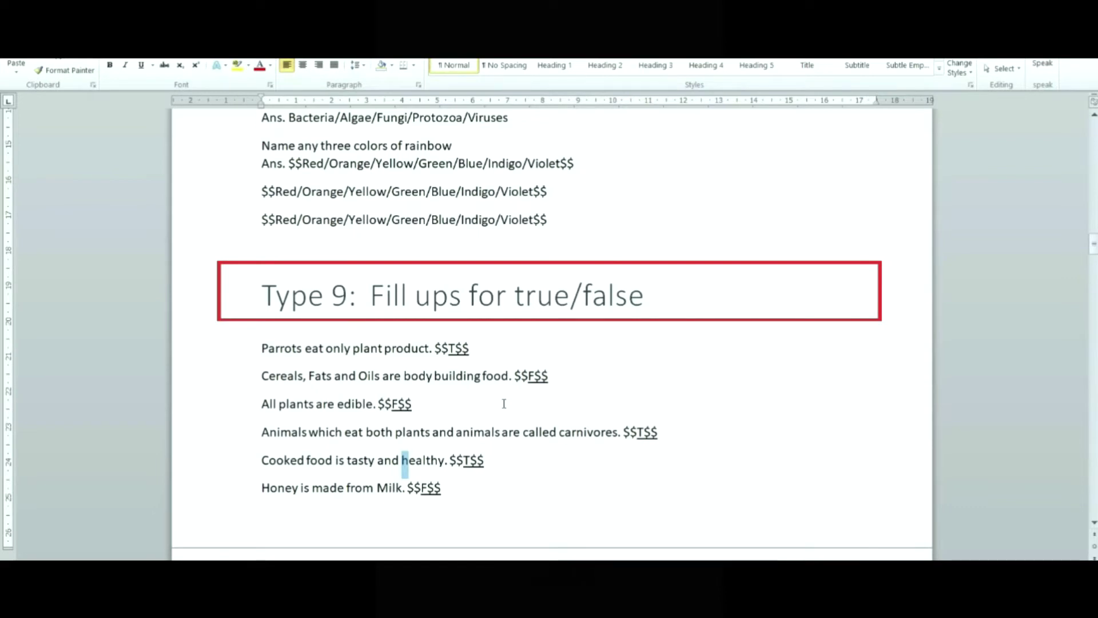
{"action": "key", "text": "Up"}
{"action": "key", "text": "Up"}
{"action": "key", "text": "Up"}
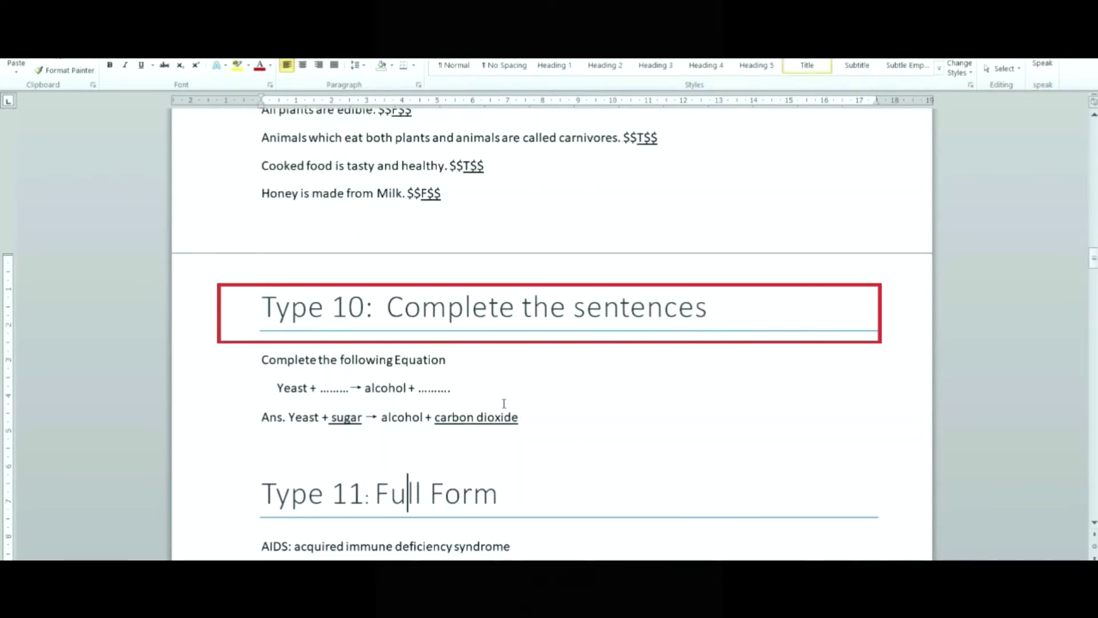
- In the Type 10 answer line, enclose "sugar" and "carbon dioxide" in $$ markers
{"action": "key", "text": "Down"}
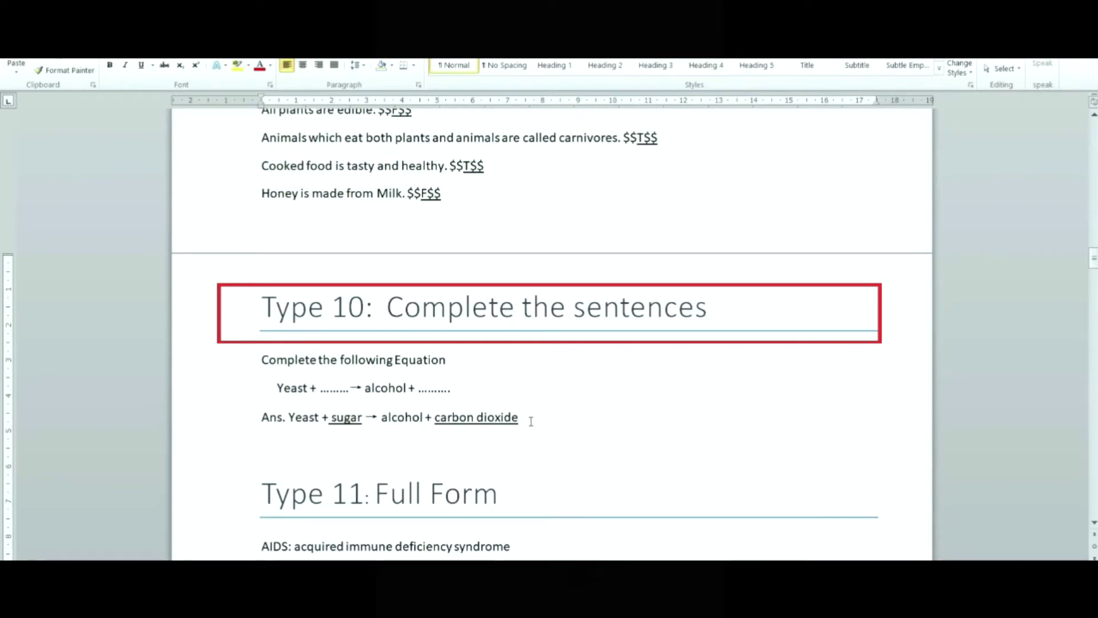
{"action": "left_click_drag", "start_coordinate": [531, 421], "coordinate": [293, 375]}
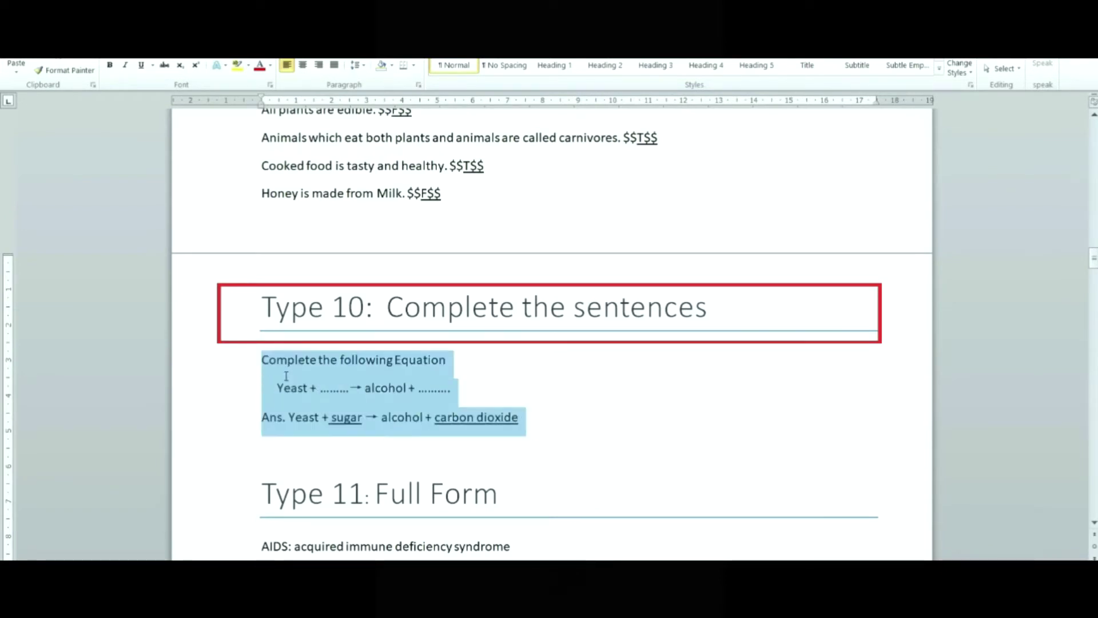
{"action": "left_click", "coordinate": [522, 480]}
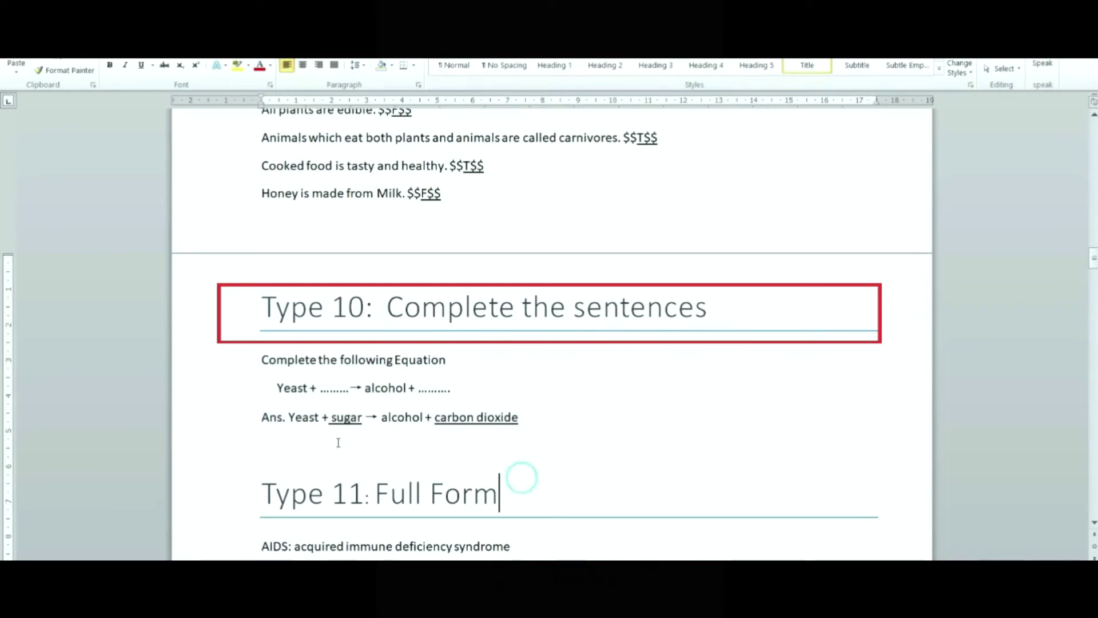
{"action": "left_click", "coordinate": [330, 417]}
{"action": "type", "text": "$$"}
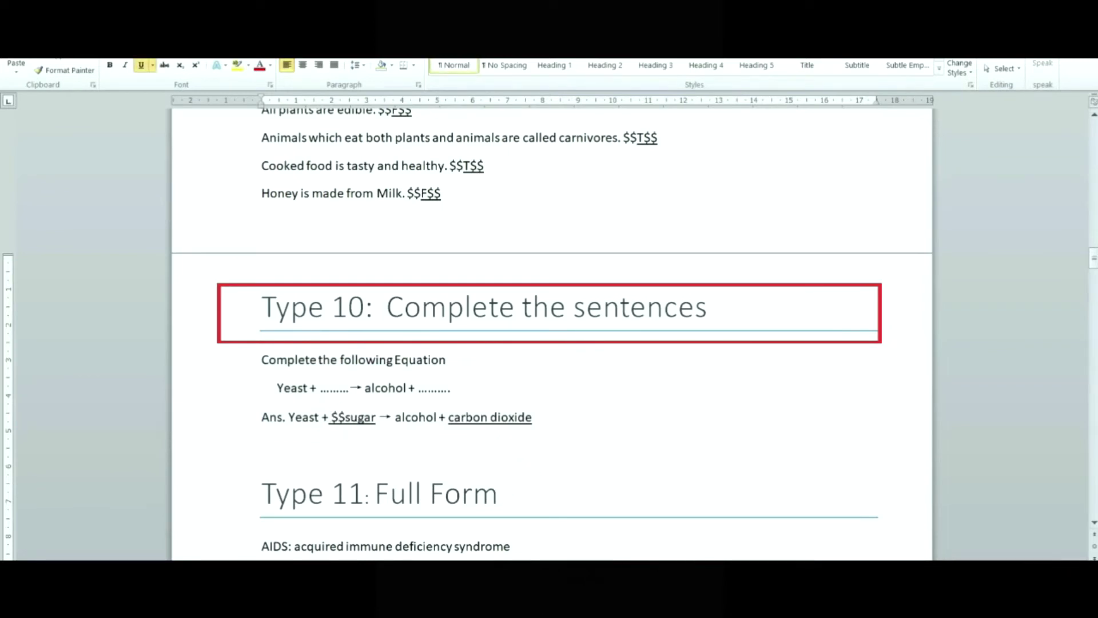
{"action": "left_click", "coordinate": [377, 418]}
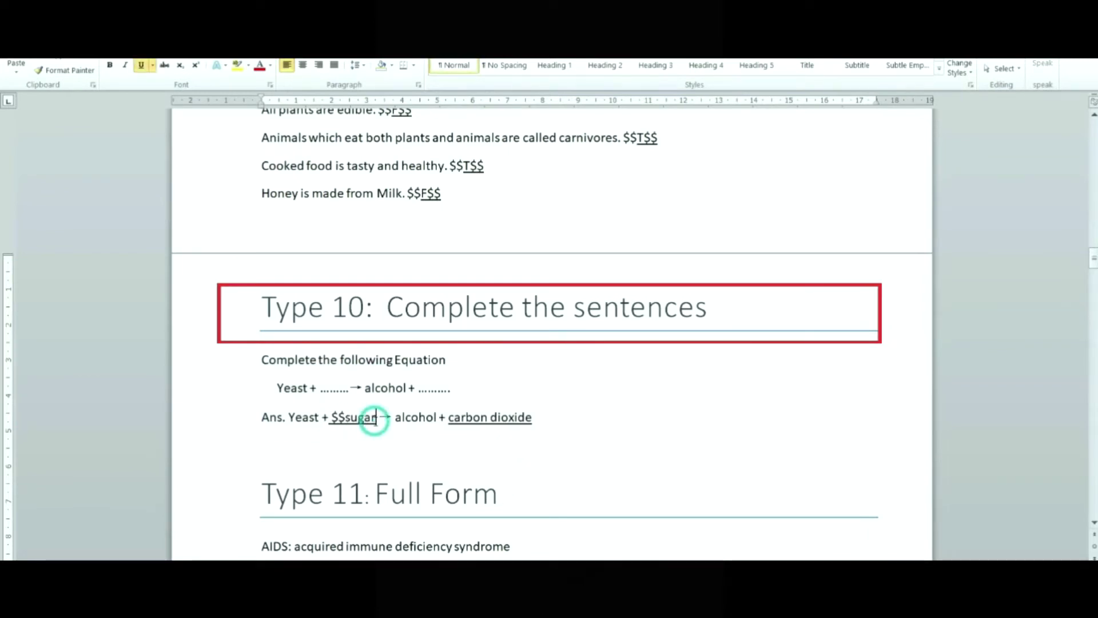
{"action": "type", "text": "$$"}
{"action": "left_click", "coordinate": [459, 417]}
{"action": "left_click", "coordinate": [459, 417]}
{"action": "type", "text": "$$"}
{"action": "left_click", "coordinate": [562, 417]}
{"action": "type", "text": "$$"}
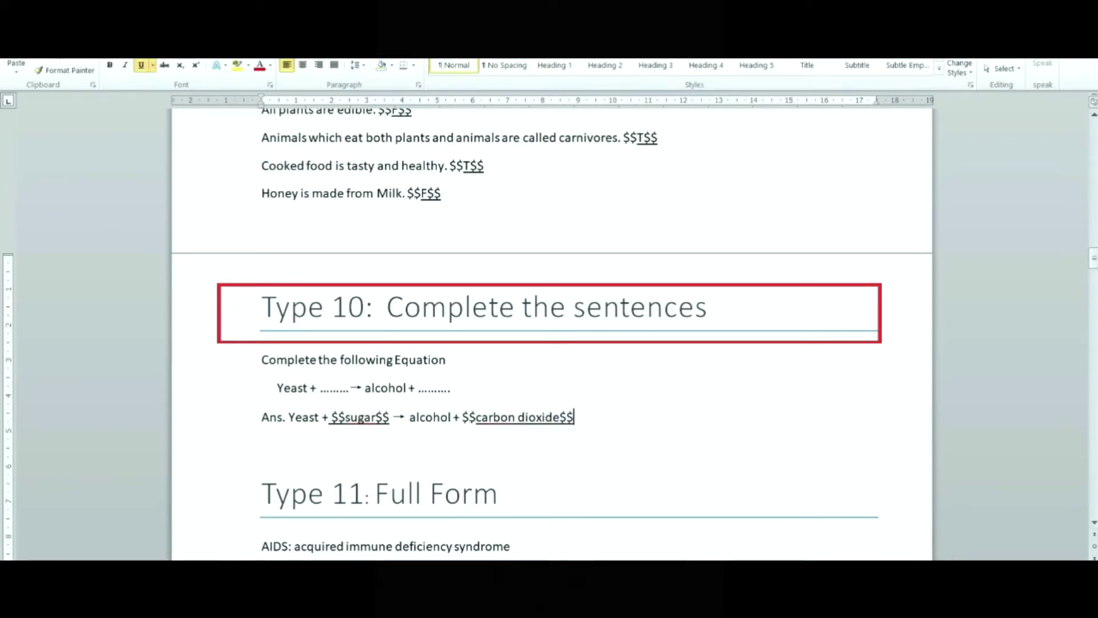
- Copy the whole Type 10 question, from "Complete the following Equation" through the marked answer line
{"action": "key", "text": "Up"}
{"action": "key", "text": "Up"}
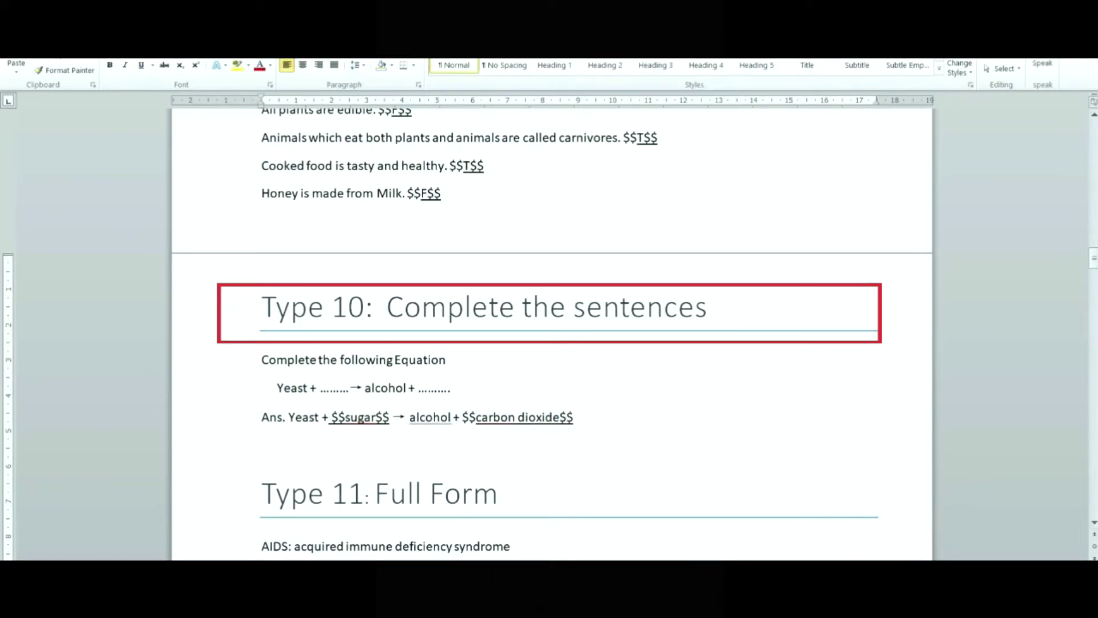
{"action": "key", "text": "Left"}
{"action": "key", "text": "Left"}
{"action": "key", "text": "Left"}
{"action": "key", "text": "Left"}
{"action": "key", "text": "Left"}
{"action": "key", "text": "Left"}
{"action": "key", "text": "Left"}
{"action": "key", "text": "Left"}
{"action": "key", "text": "Left"}
{"action": "key", "text": "Left"}
{"action": "key", "text": "Left"}
{"action": "key", "text": "Left"}
{"action": "key", "text": "Left"}
{"action": "key", "text": "Left"}
{"action": "key", "text": "Left"}
{"action": "key", "text": "Left"}
{"action": "key", "text": "Left"}
{"action": "key", "text": "Left"}
{"action": "key", "text": "Left"}
{"action": "key", "text": "Left"}
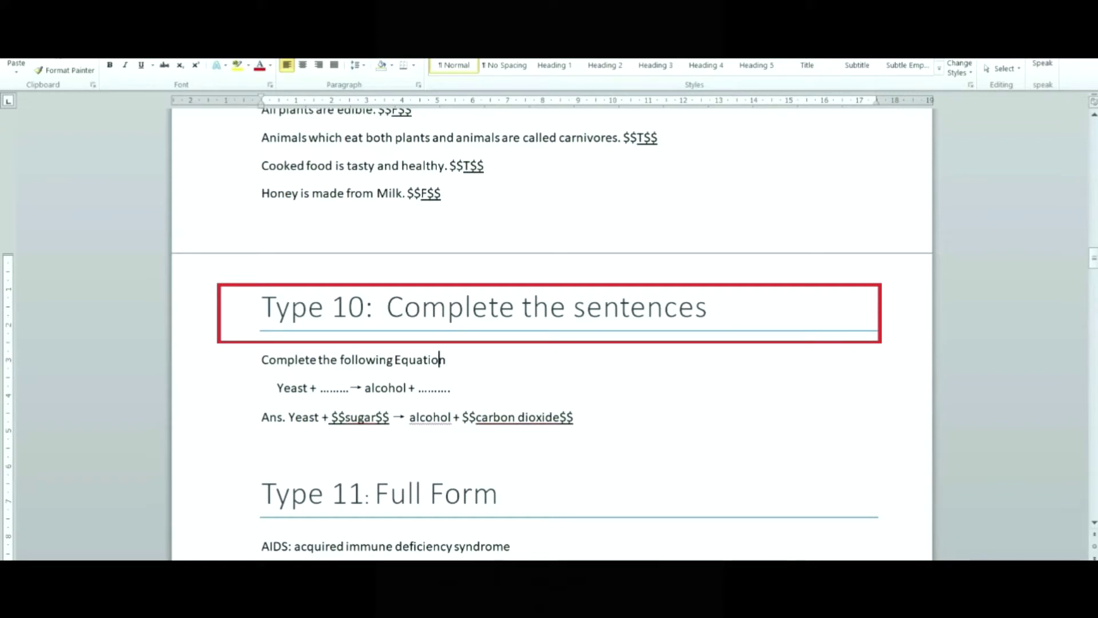
{"action": "key", "text": "shift+Down"}
{"action": "key", "text": "shift+Down"}
{"action": "key", "text": "shift+Down"}
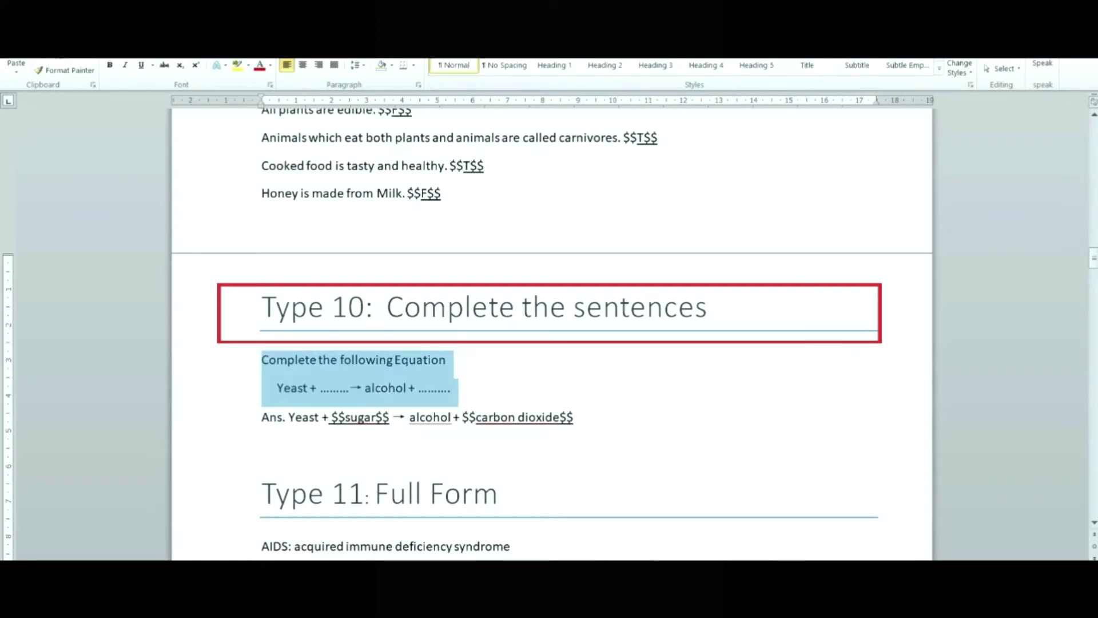
{"action": "left_click", "coordinate": [561, 417]}
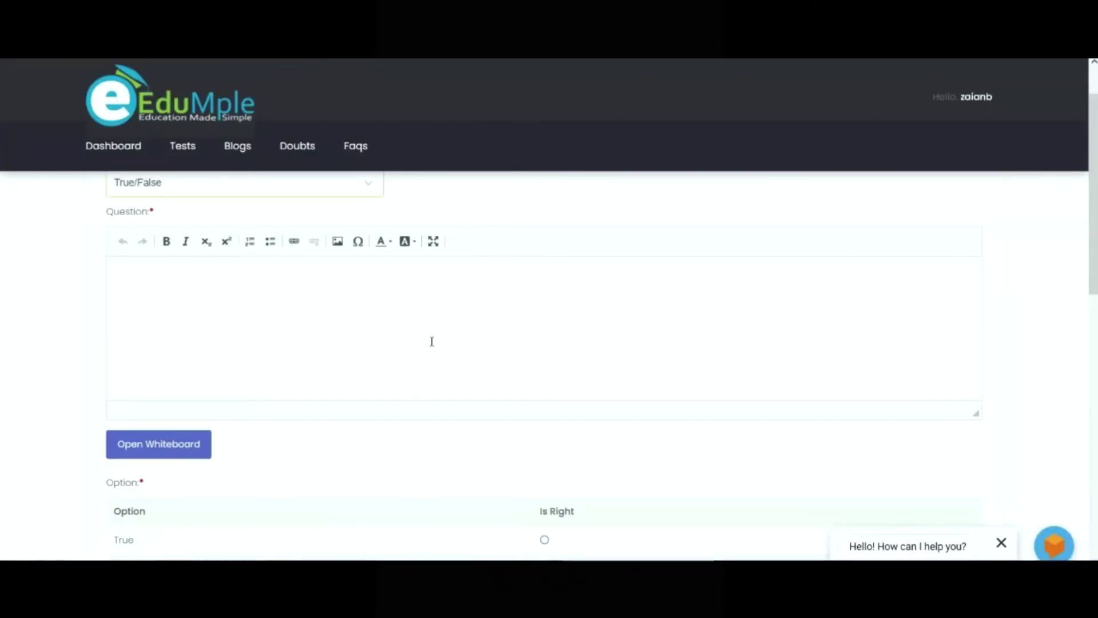
- In the EduMple form, set the question type to Fill the Blanks and paste the copied equation question into the question text
{"action": "left_click", "coordinate": [432, 341]}
{"action": "left_click", "coordinate": [340, 184]}
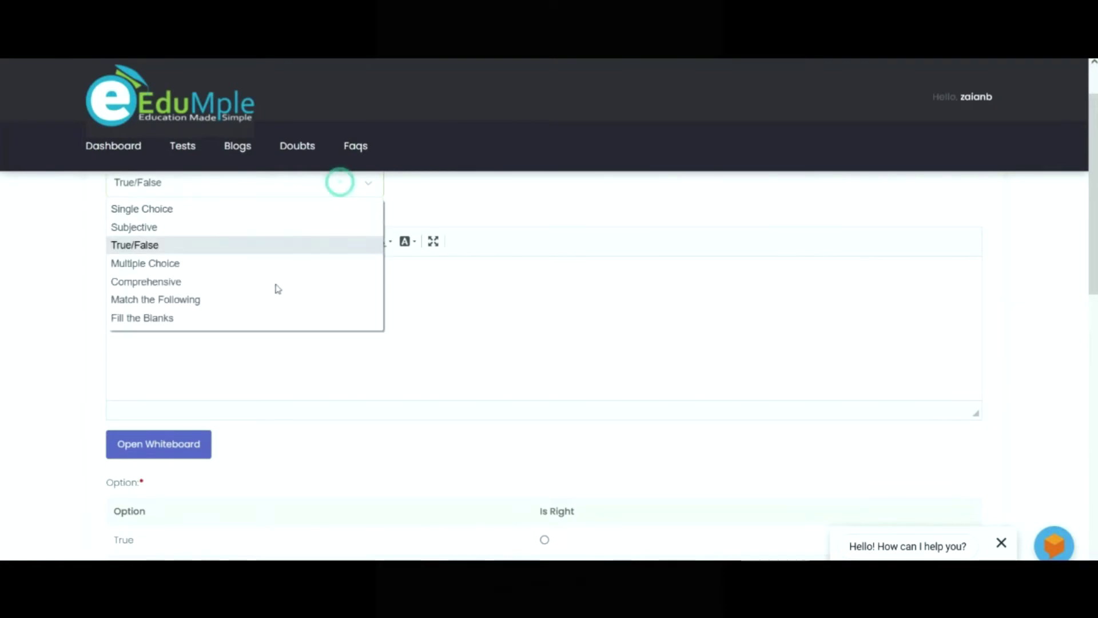
{"action": "left_click", "coordinate": [267, 317]}
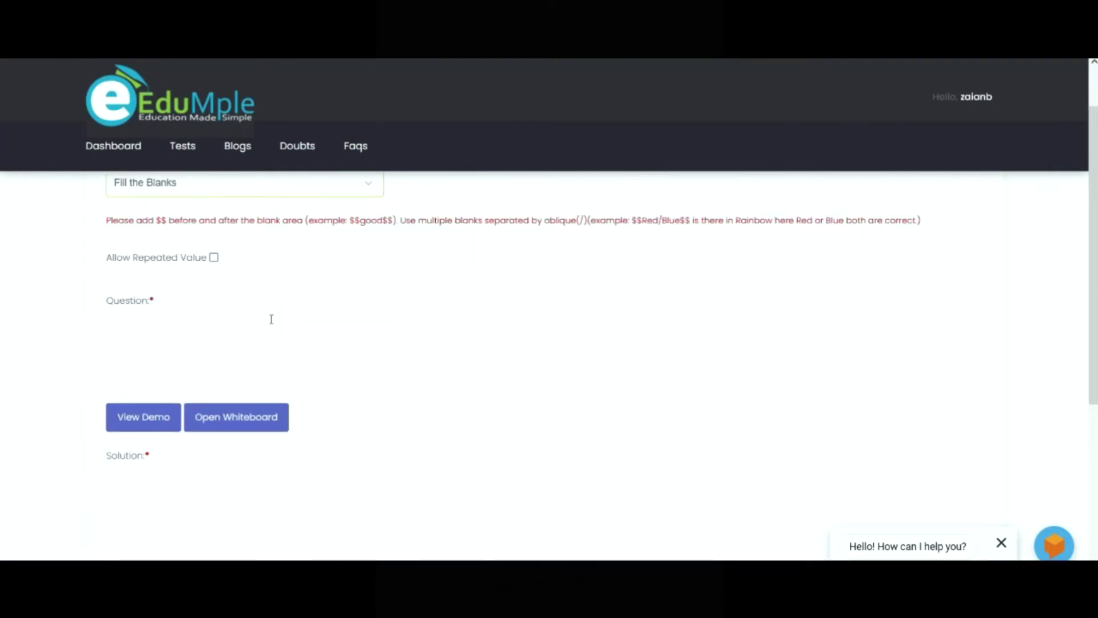
{"action": "left_click", "coordinate": [279, 368]}
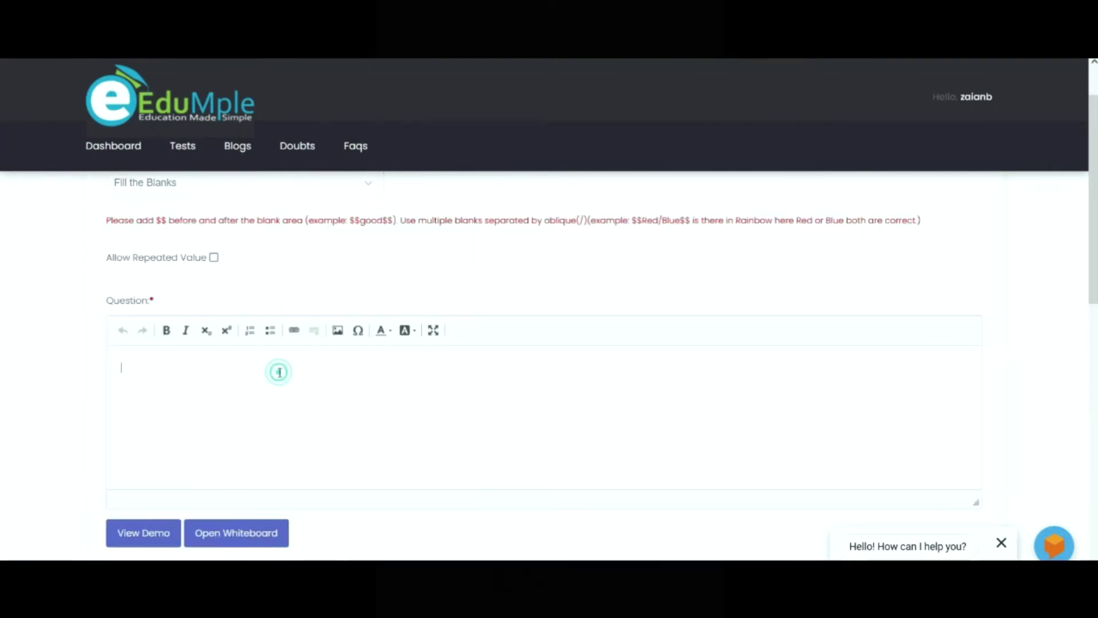
{"action": "type", "text": "Complete the following Equation Yeast + ........ → alcohol + ........ Ans Yeast + $$sugar$$ → alcohol + $$carbon dioxide$$"}
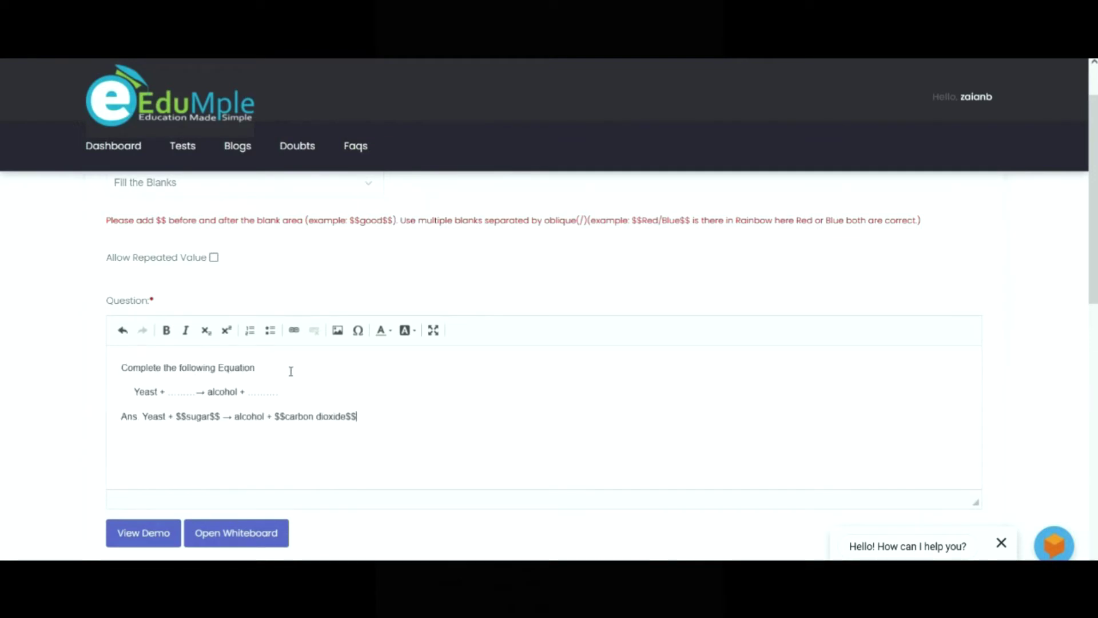
- Preview the demo, delete the dotted Yeast equation line above the answer line, and refresh the demo
{"action": "left_click", "coordinate": [146, 529]}
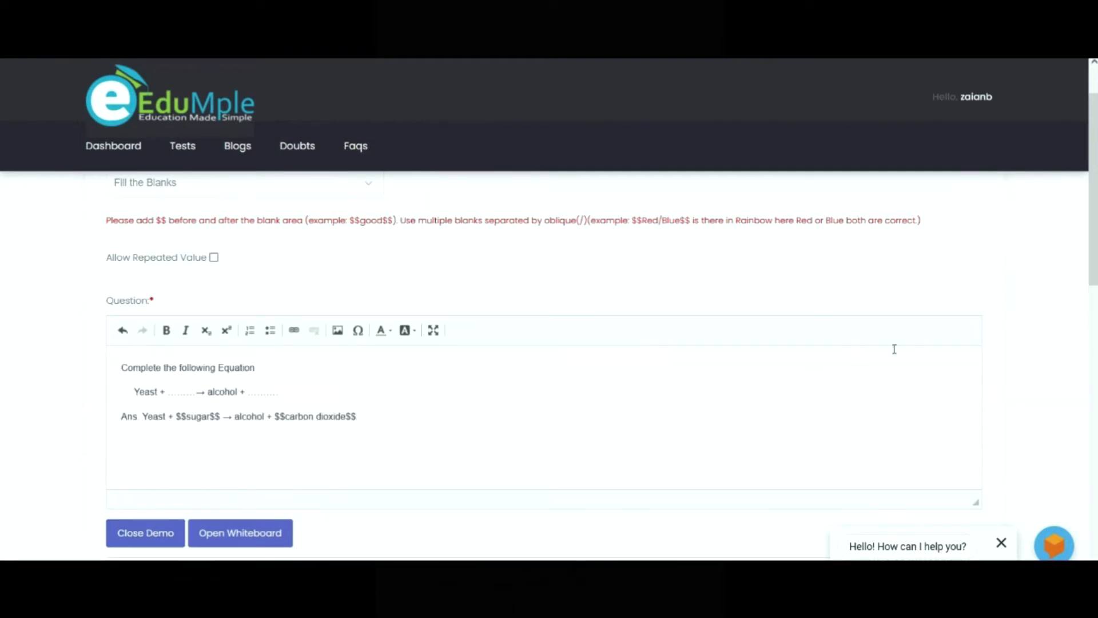
{"action": "scroll", "coordinate": [1, 223], "scroll_direction": "down", "scroll_amount": 5}
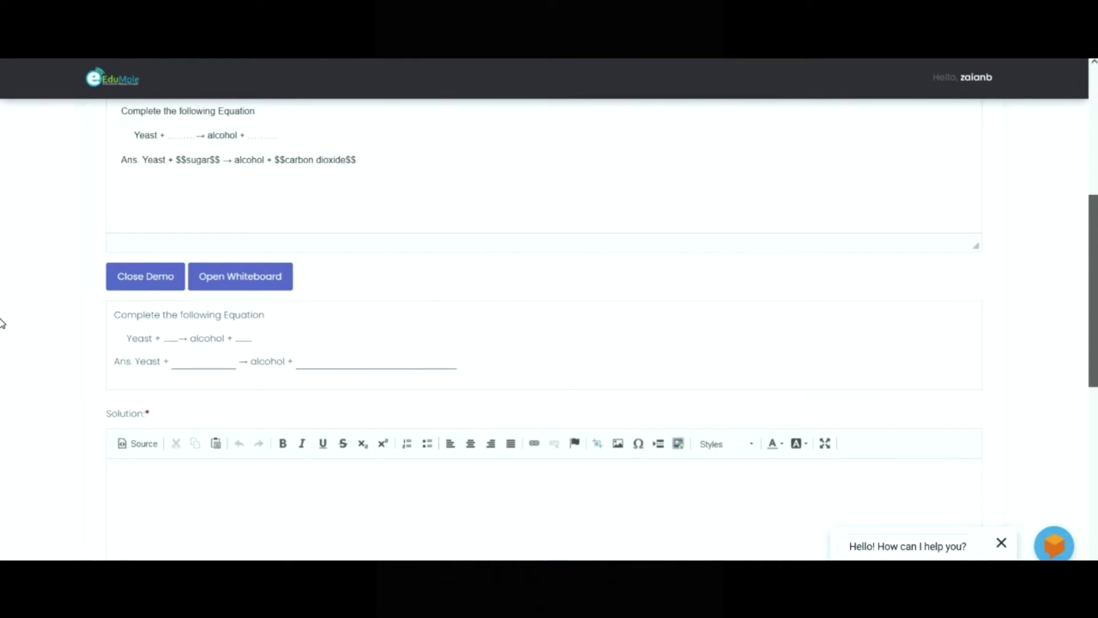
{"action": "scroll", "coordinate": [2, 323], "scroll_direction": "up", "scroll_amount": 3}
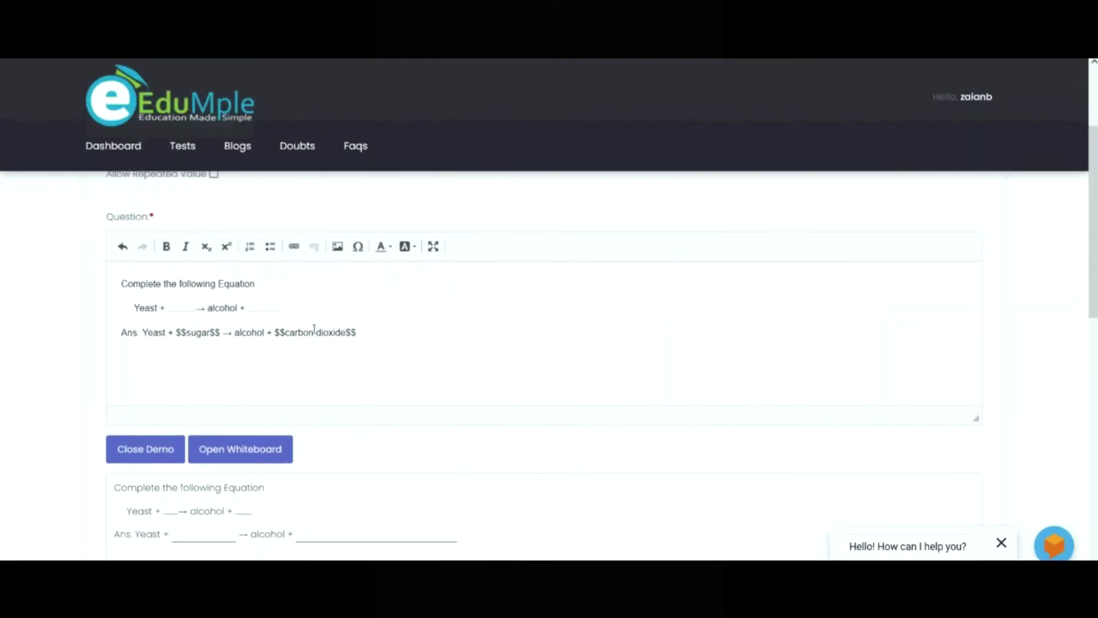
{"action": "left_click_drag", "start_coordinate": [301, 312], "coordinate": [89, 307]}
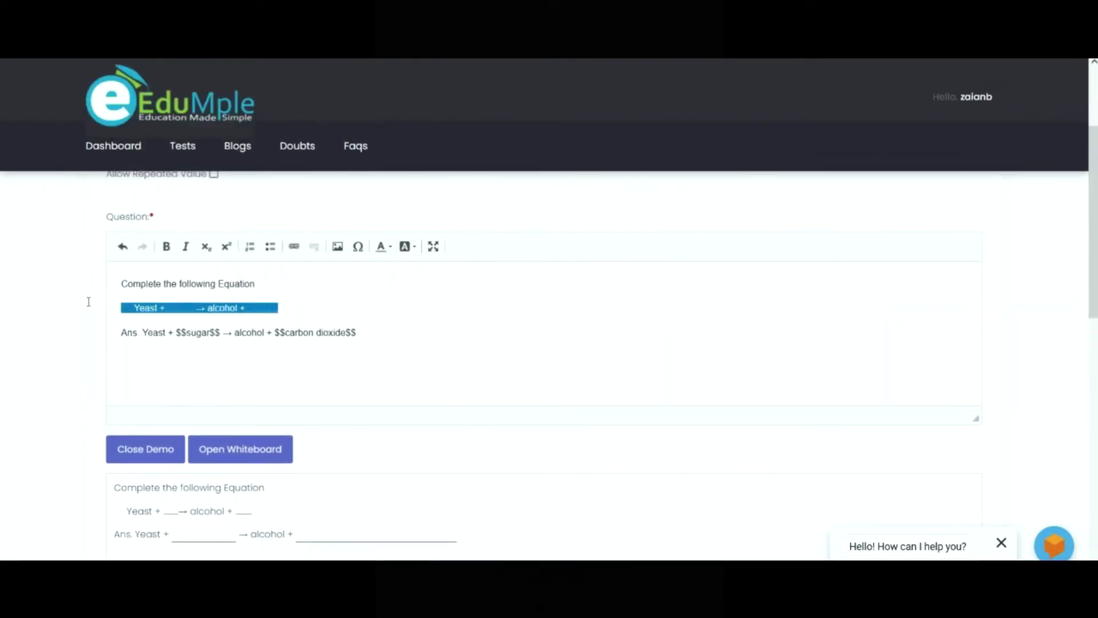
{"action": "key", "text": "BackSpace"}
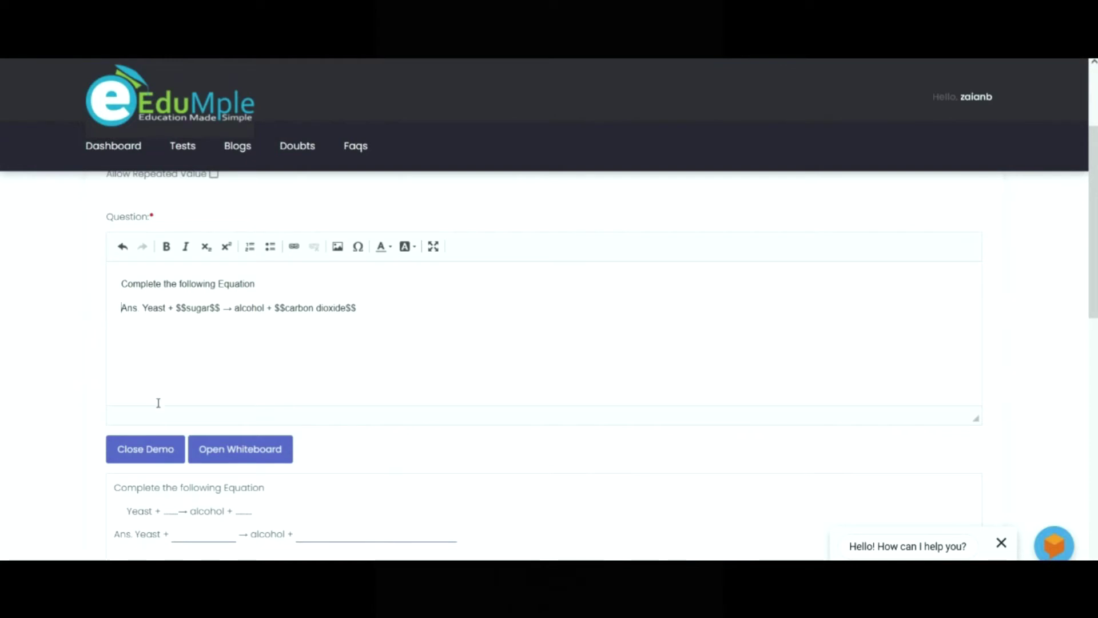
{"action": "left_click", "coordinate": [158, 461]}
{"action": "left_click", "coordinate": [159, 464]}
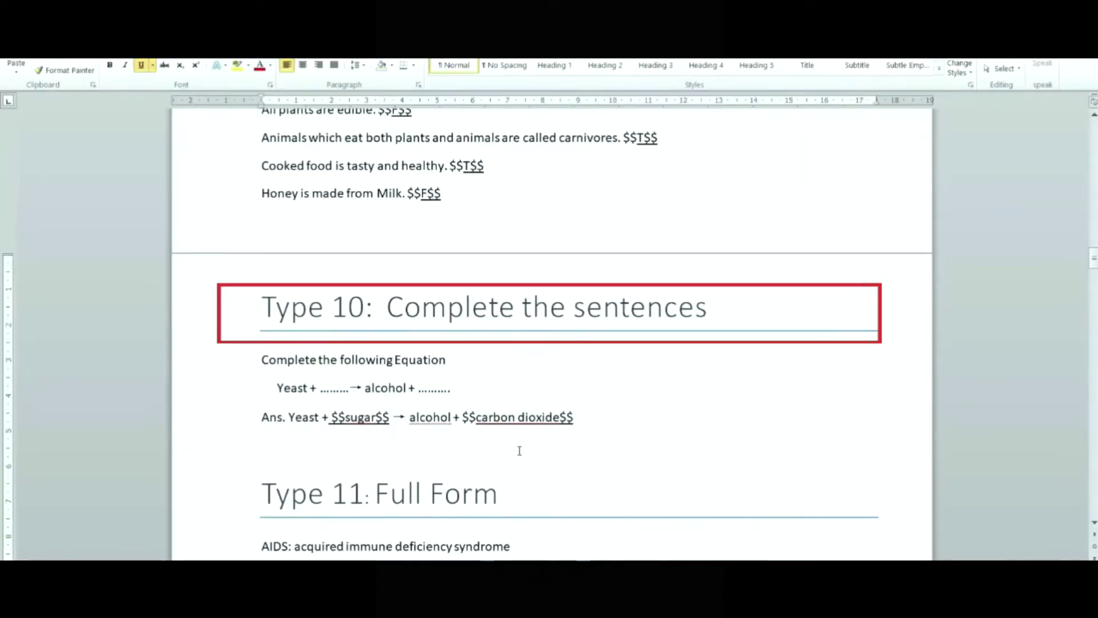
- Switch to the Word document and copy the line "AIDS: acquired immune deficiency syndrome" under Type 11: Full Form
{"action": "left_click", "coordinate": [519, 450]}
{"action": "key", "text": "Down"}
{"action": "key", "text": "Down"}
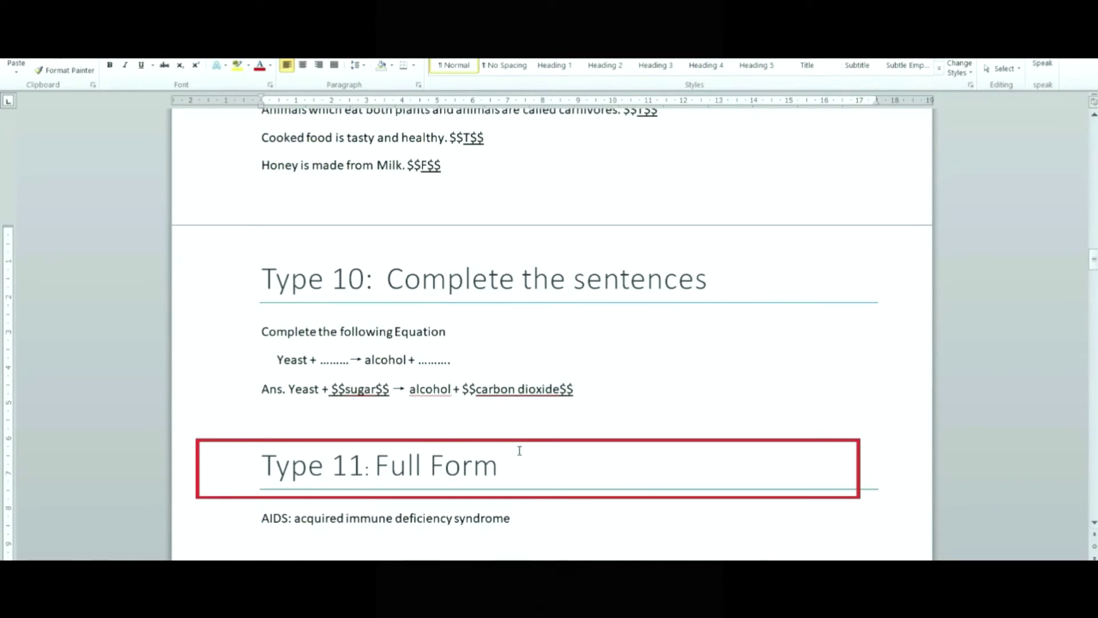
{"action": "key", "text": "shift+Right"}
{"action": "key", "text": "ctrl+shift+Right"}
{"action": "key", "text": "ctrl+shift+Right"}
{"action": "key", "text": "ctrl+shift+Right"}
{"action": "key", "text": "ctrl+shift+Right"}
{"action": "key", "text": "ctrl+shift+Right"}
{"action": "key", "text": "shift+Right"}
{"action": "key", "text": "shift+Right"}
{"action": "key", "text": "shift+Right"}
{"action": "key", "text": "shift+Right"}
{"action": "key", "text": "shift+Right"}
{"action": "key", "text": "shift+Right"}
{"action": "key", "text": "shift+Right"}
{"action": "key", "text": "shift+Right"}
{"action": "key", "text": "shift+Right"}
{"action": "key", "text": "shift+Left"}
{"action": "key", "text": "ctrl+c"}
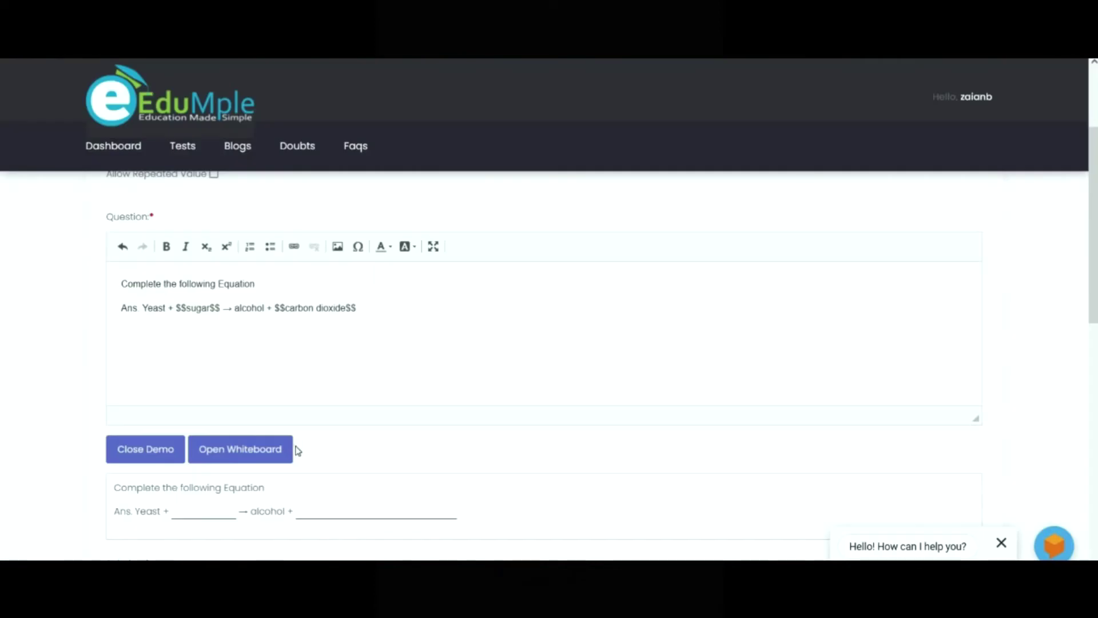
- In the EduMple form, replace the equation question with the copied line "AIDS: acquired immune deficiency syndrome"
{"action": "left_click", "coordinate": [346, 405]}
{"action": "key", "text": "ctrl+a"}
{"action": "key", "text": "BackSpace"}
{"action": "key", "text": "ctrl+v"}
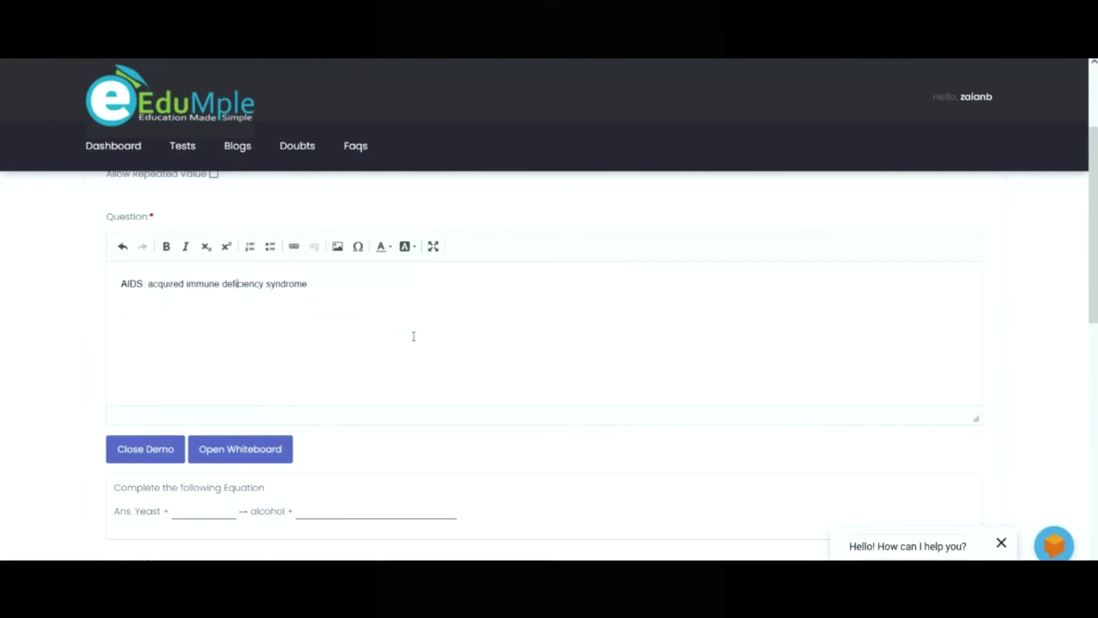
- Move the full form below "AIDS:" and mark its first word as "A: $$acquired$$"
{"action": "key", "text": "Return"}
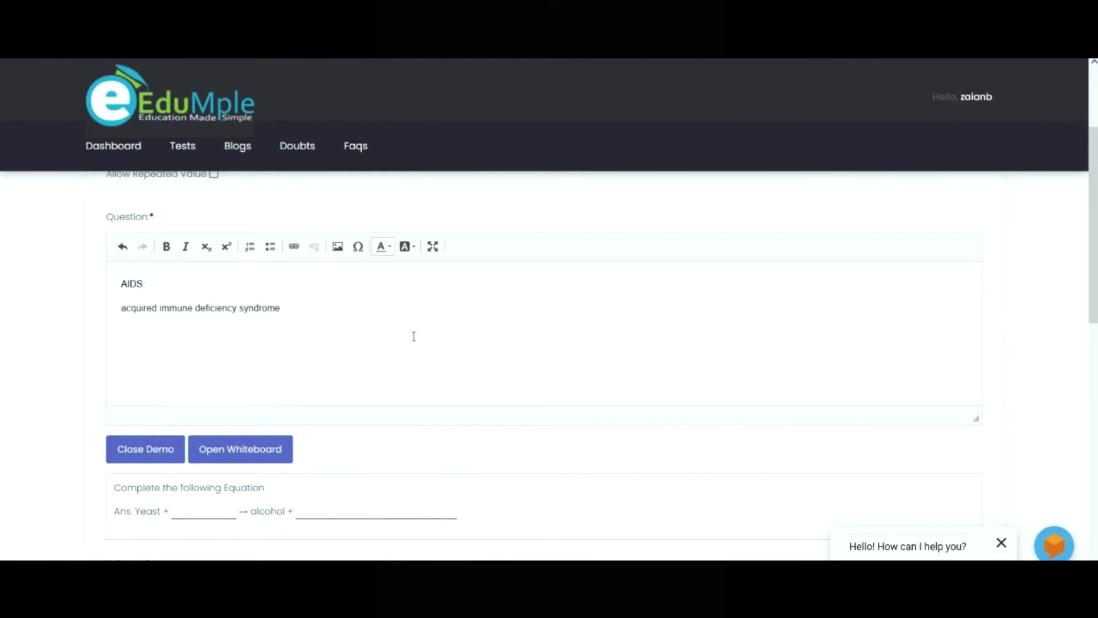
{"action": "type", "text": "A: $$"}
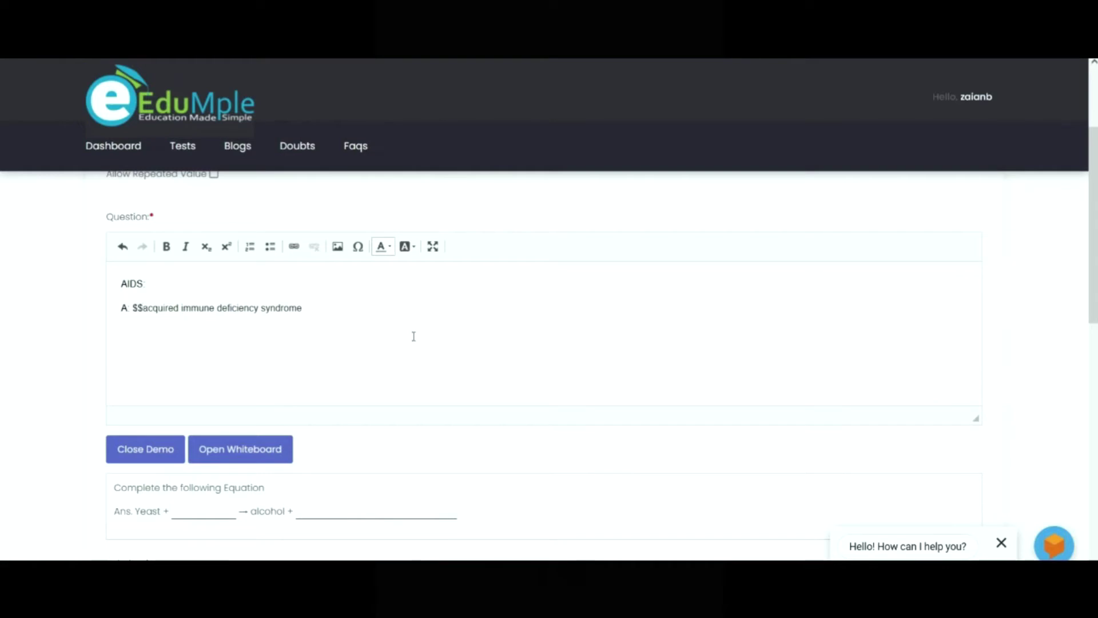
{"action": "key", "text": "Left"}
{"action": "type", "text": "$$"}
- Put the second word of the full form on its own line as "I: $$immune$$"
{"action": "key", "text": "Return"}
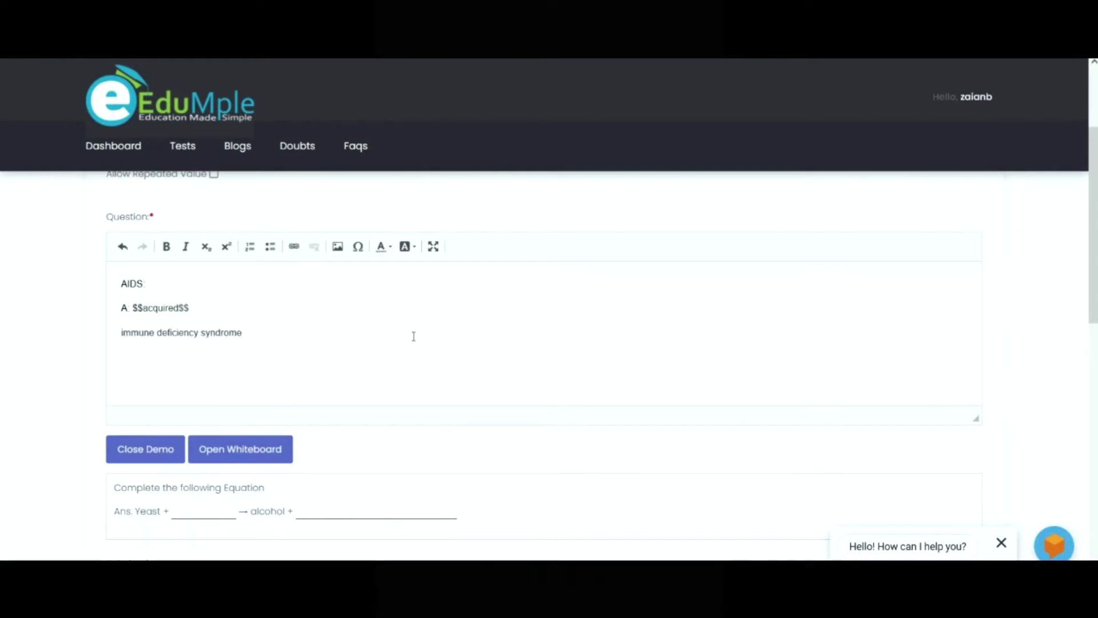
{"action": "type", "text": "I: $$"}
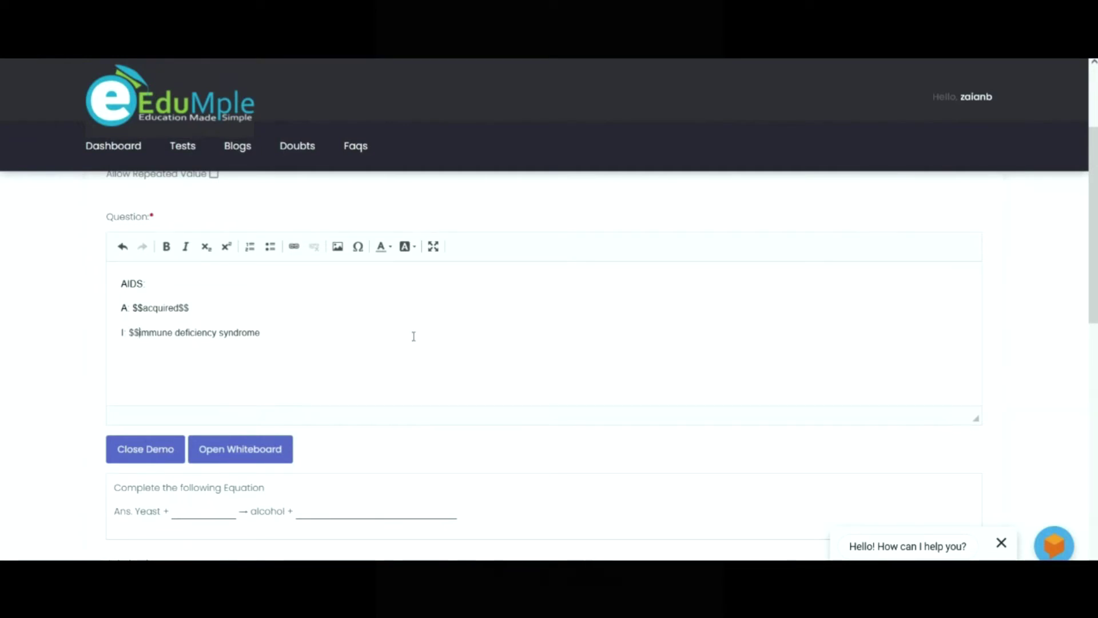
{"action": "key", "text": "Right"}
{"action": "key", "text": "Right"}
{"action": "key", "text": "Right"}
{"action": "key", "text": "Right"}
{"action": "key", "text": "Right"}
{"action": "key", "text": "Right"}
{"action": "type", "text": "$$"}
- Put the third word of the full form on its own line as "D: $$deficiency$$"
{"action": "key", "text": "Return"}
{"action": "type", "text": "D"}
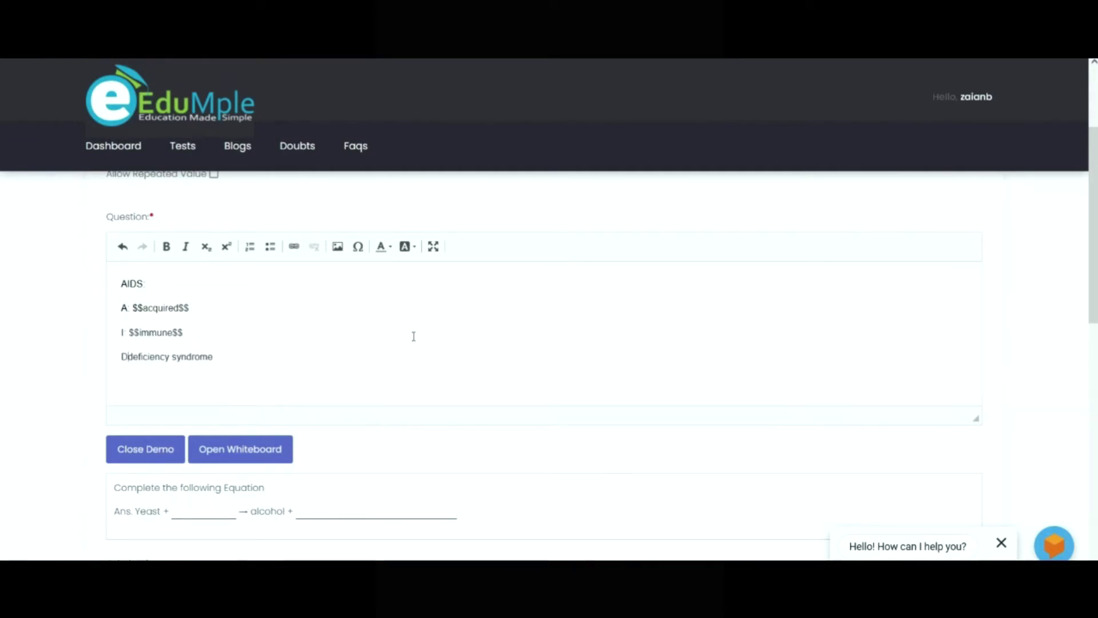
{"action": "type", "text": ": $$"}
{"action": "key", "text": "Right"}
{"action": "key", "text": "Right"}
{"action": "key", "text": "Right"}
{"action": "key", "text": "Right"}
{"action": "key", "text": "Right"}
{"action": "key", "text": "Right"}
{"action": "key", "text": "Right"}
{"action": "key", "text": "Right"}
{"action": "key", "text": "Right"}
{"action": "key", "text": "Right"}
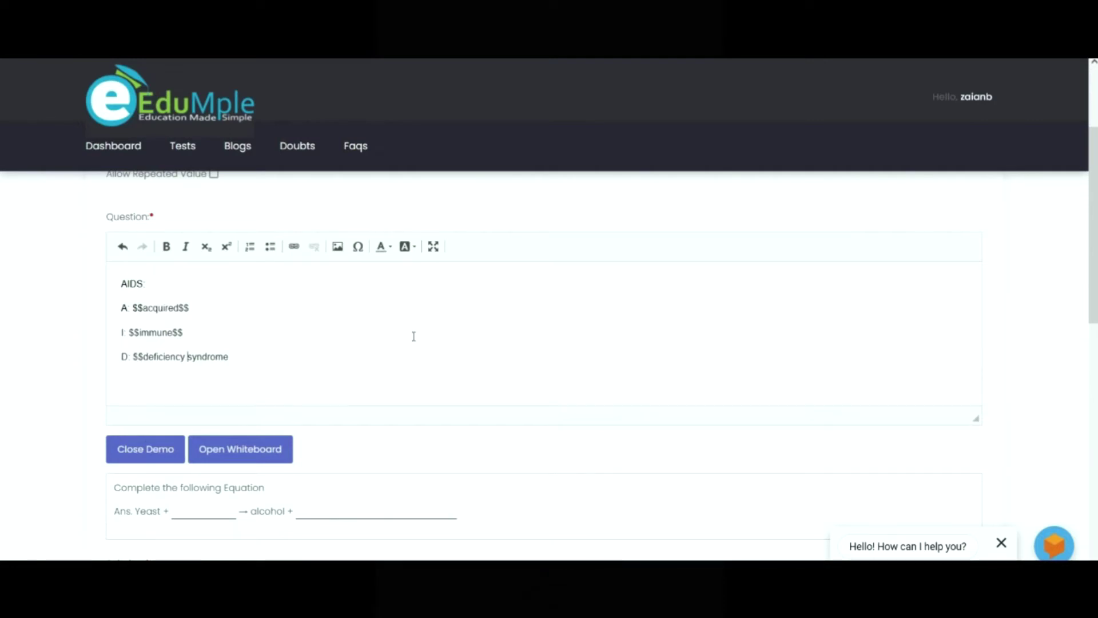
{"action": "type", "text": "$$"}
{"action": "key", "text": "Delete"}
- Put the last word of the full form on its own line as "S: $$syndrome$$"
{"action": "key", "text": "Return"}
{"action": "type", "text": "S: "}
{"action": "type", "text": "$$"}
{"action": "key", "text": "shift+Right"}
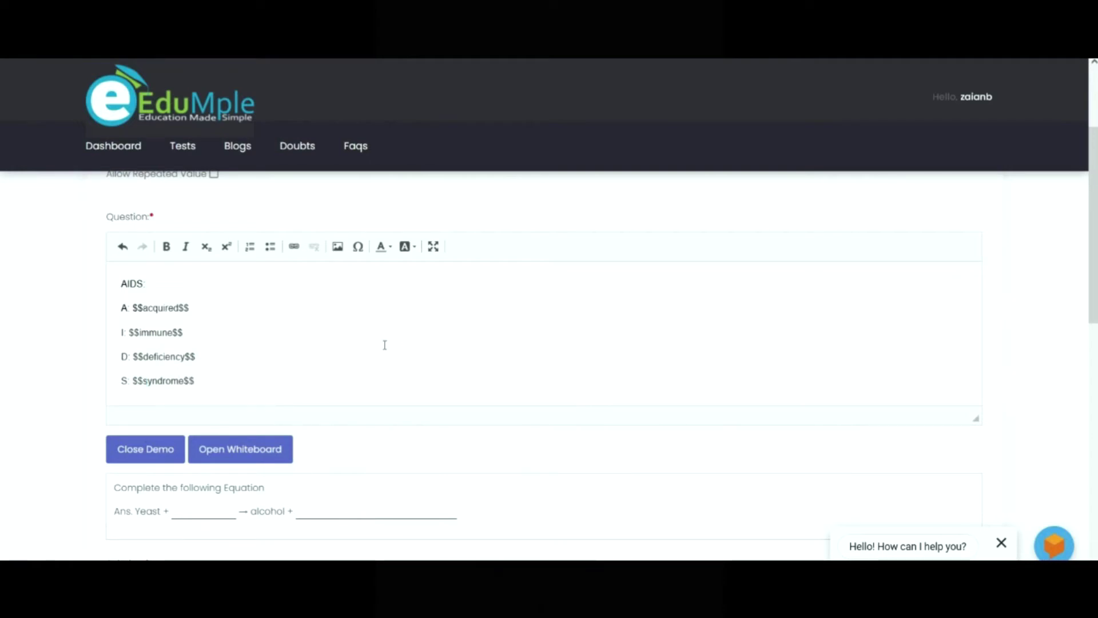
- Refresh the demo and check the blanks generated for the AIDS full-form question
{"action": "left_click", "coordinate": [160, 451]}
{"action": "left_click", "coordinate": [159, 451]}
{"action": "scroll", "coordinate": [260, 421], "scroll_direction": "down", "scroll_amount": 2}
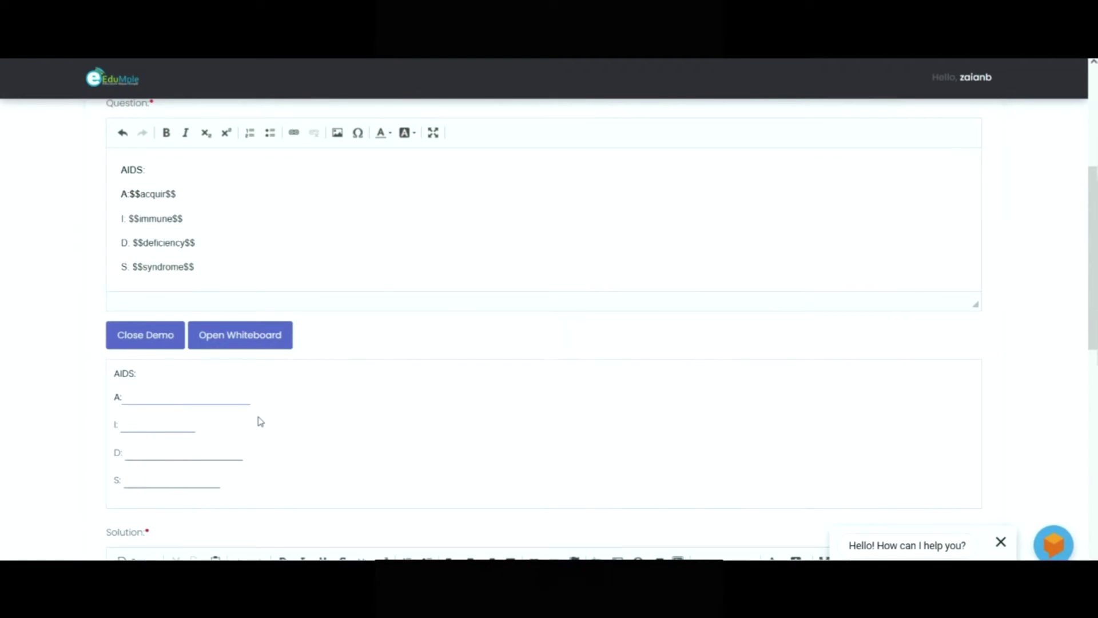
{"action": "scroll", "coordinate": [260, 421], "scroll_direction": "down", "scroll_amount": 3}
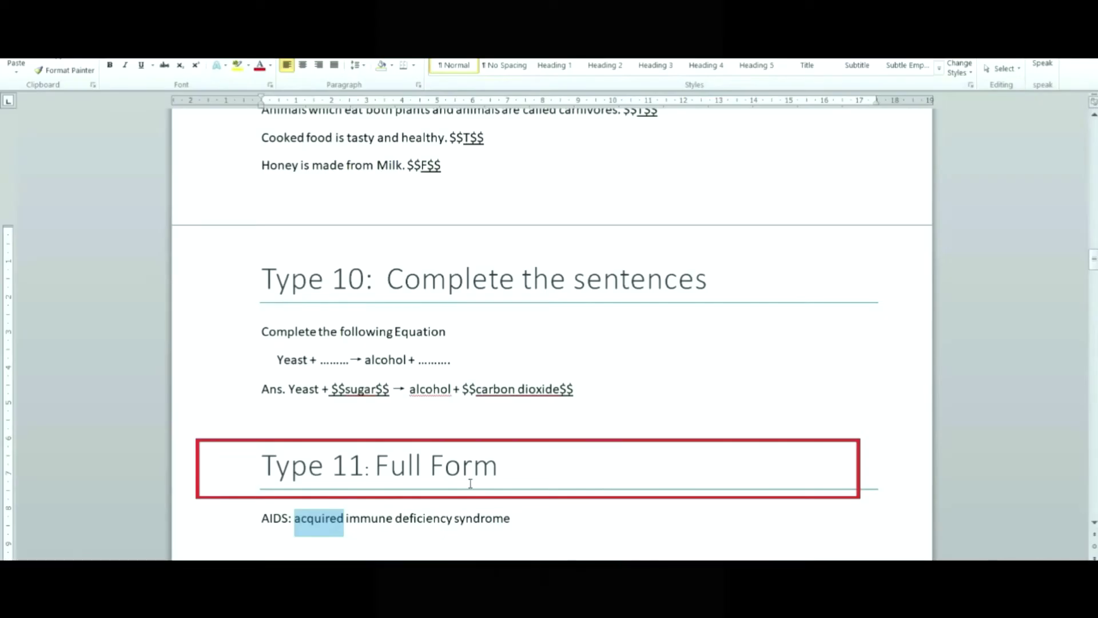
- In the Word document, copy the Type 12 projectile question from "The horizontal and vertical displacement" through "in m/s", without its answer line
{"action": "left_click", "coordinate": [467, 521]}
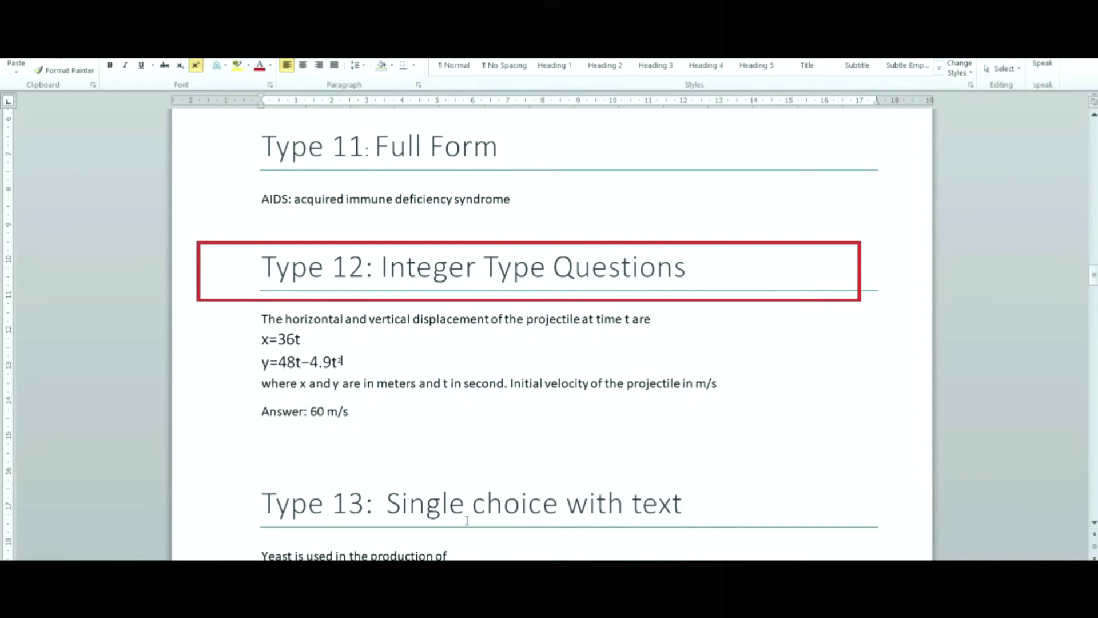
{"action": "key", "text": "Down"}
{"action": "key", "text": "Up"}
{"action": "key", "text": "Up"}
{"action": "key", "text": "Up"}
{"action": "key", "text": "Left"}
{"action": "key", "text": "Left"}
{"action": "key", "text": "Left"}
{"action": "key", "text": "Left"}
{"action": "key", "text": "Left"}
{"action": "key", "text": "Left"}
{"action": "key", "text": "Left"}
{"action": "key", "text": "Left"}
{"action": "key", "text": "Left"}
{"action": "key", "text": "Left"}
{"action": "key", "text": "Left"}
{"action": "key", "text": "Left"}
{"action": "key", "text": "Left"}
{"action": "key", "text": "Left"}
{"action": "key", "text": "Left"}
{"action": "key", "text": "Left"}
{"action": "key", "text": "Left"}
{"action": "key", "text": "Left"}
{"action": "key", "text": "Left"}
{"action": "key", "text": "Left"}
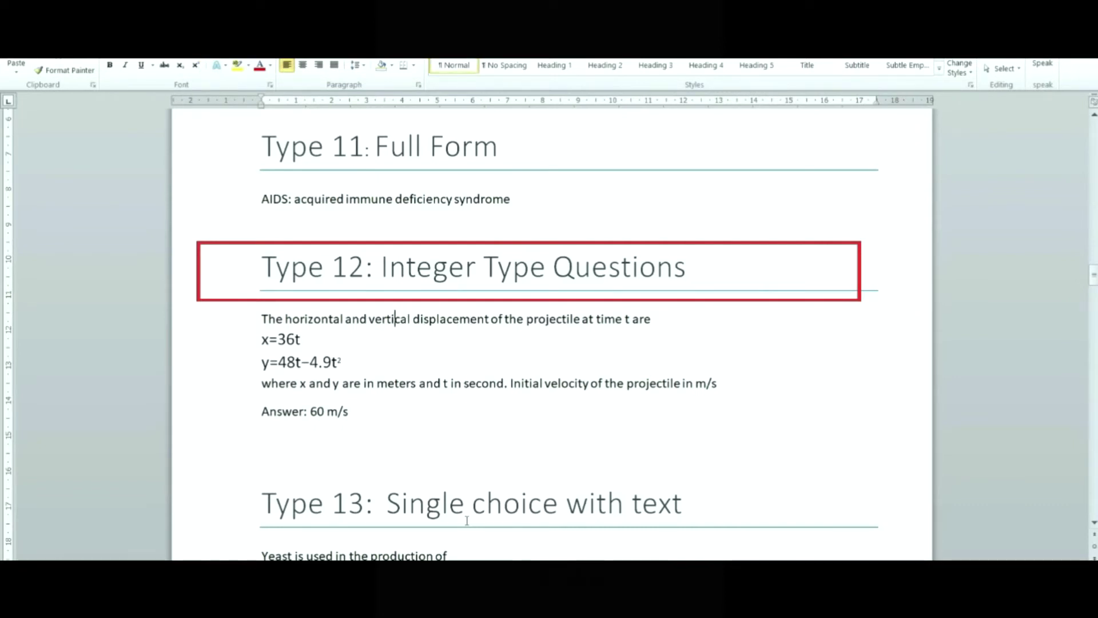
{"action": "key", "text": "shift+Down"}
{"action": "key", "text": "shift+Down"}
{"action": "key", "text": "shift+Down"}
{"action": "key", "text": "shift+Down"}
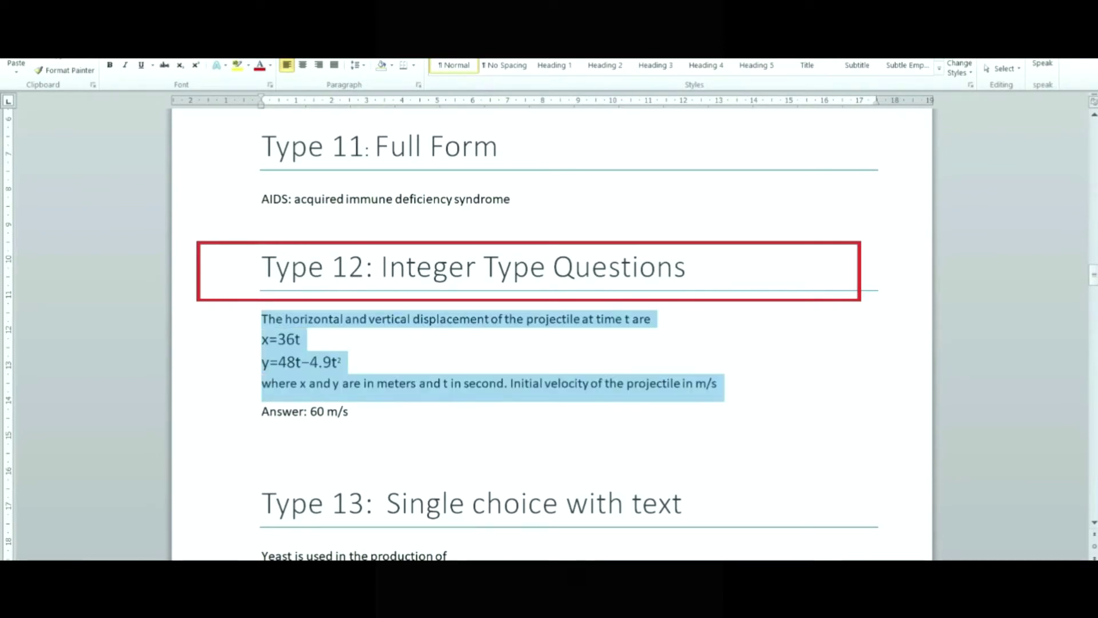
- Switch to the EduMple form and replace the AIDS question text with the copied projectile question, leaving the cursor after its last line
{"action": "key", "text": "alt+Tab"}
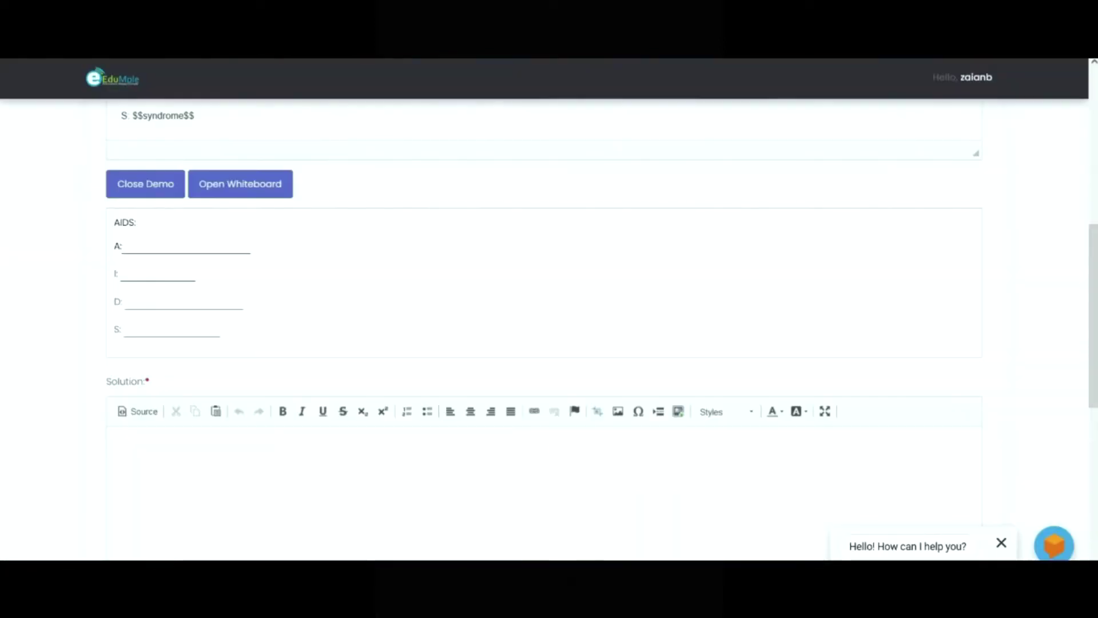
{"action": "left_click_drag", "start_coordinate": [1095, 322], "coordinate": [1092, 113]}
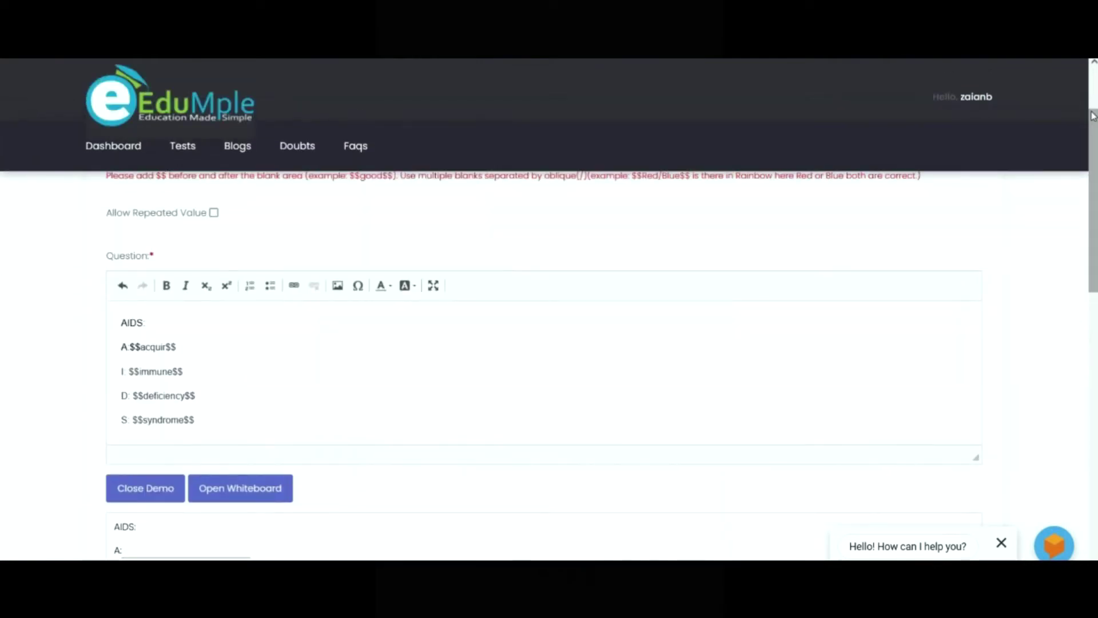
{"action": "left_click", "coordinate": [411, 364]}
{"action": "key", "text": "ctrl+a"}
{"action": "key", "text": "BackSpace"}
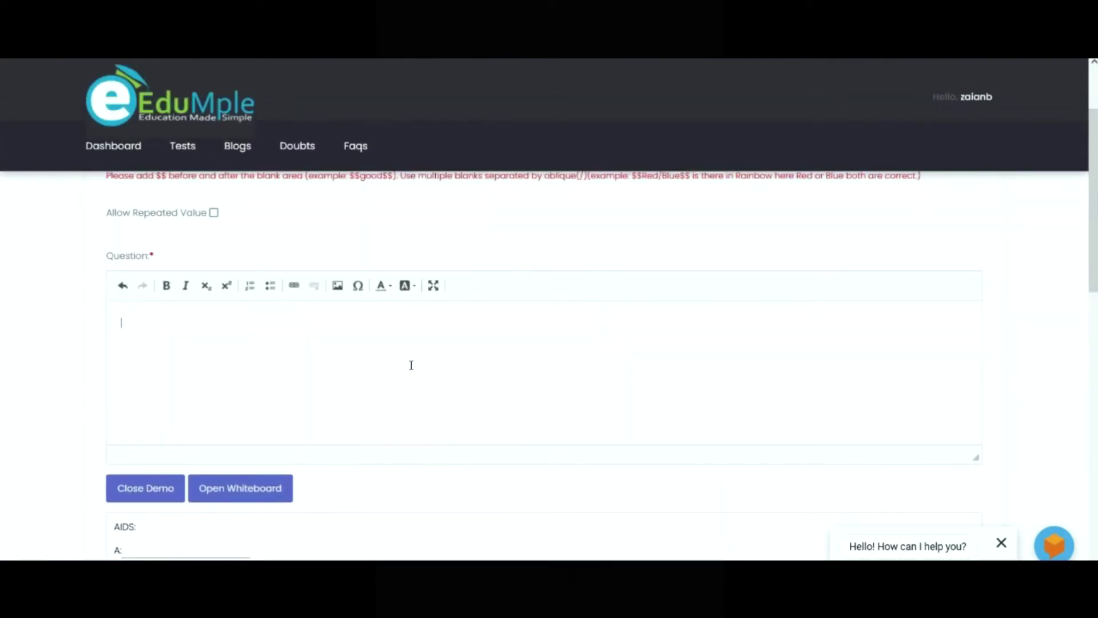
{"action": "type", "text": "The horizontal and vertical displacement of the projectile at time t are x=36t y=48t-4.9t2 where x and y are in meters and t in second. Initial velocity of the projectile in m/s"}
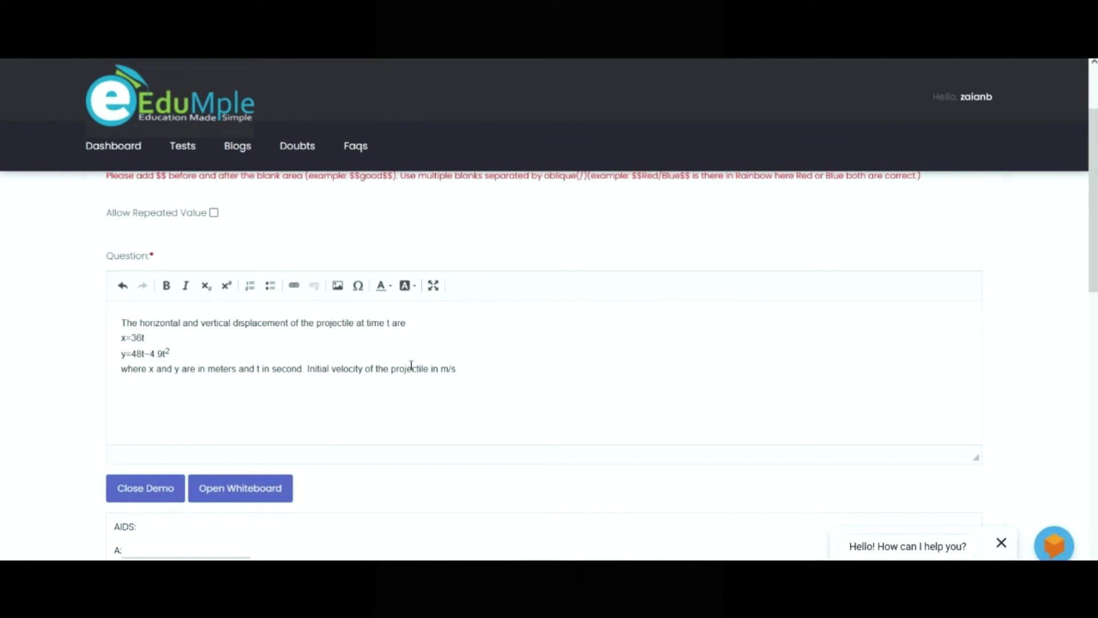
{"action": "left_click", "coordinate": [473, 372]}
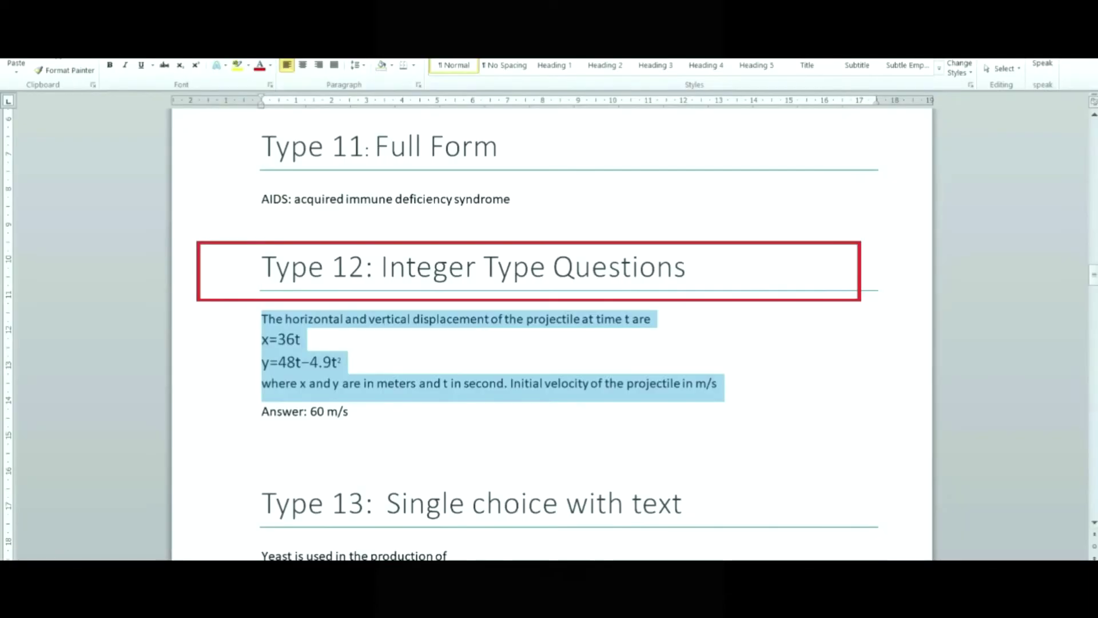
- In the Word document, mark the Type 12 answer value as a blank so the line reads "Answer: $$60$$ m/s"
{"action": "left_click", "coordinate": [369, 413]}
{"action": "key", "text": "Left"}
{"action": "key", "text": "Left"}
{"action": "key", "text": "Left"}
{"action": "key", "text": "Left"}
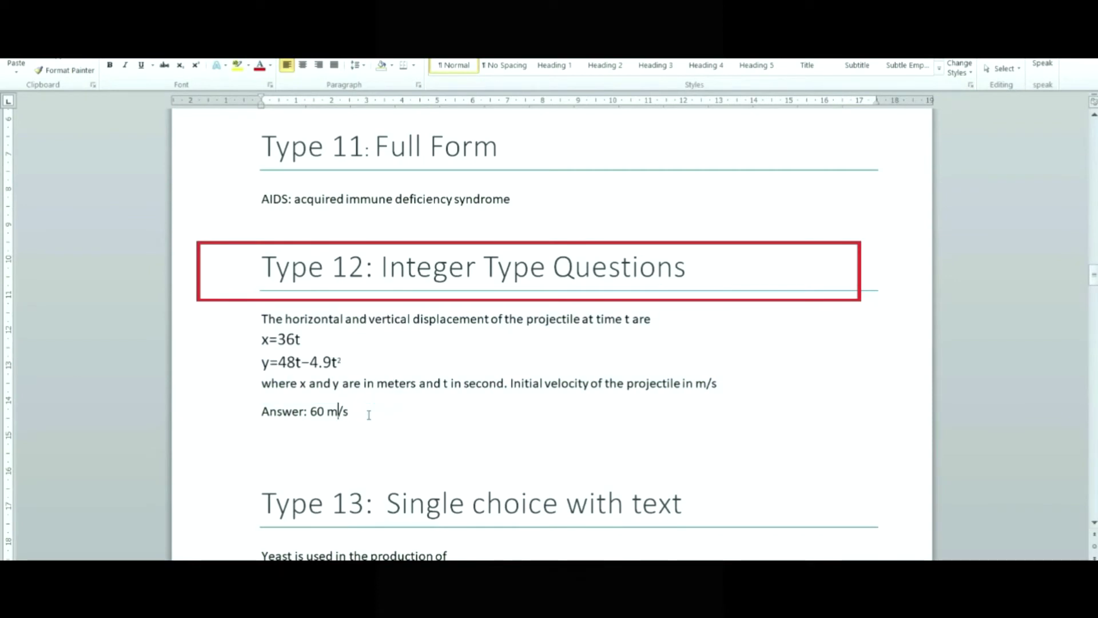
{"action": "key", "text": "Left"}
{"action": "key", "text": "Left"}
{"action": "type", "text": "$$"}
{"action": "key", "text": "Right"}
{"action": "key", "text": "Right"}
{"action": "type", "text": "%%="}
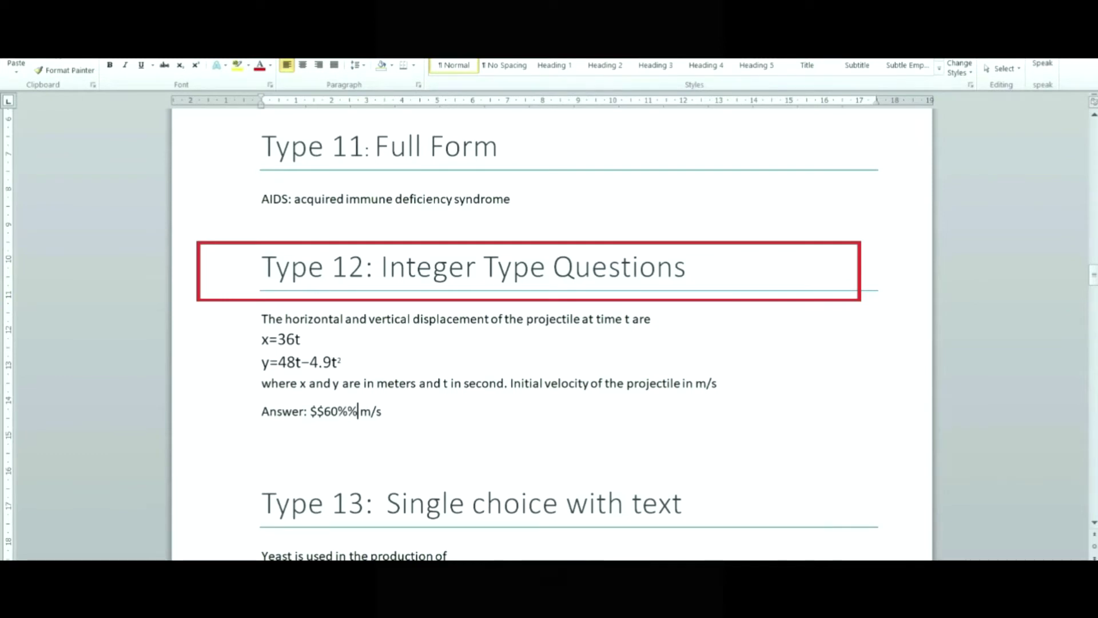
{"action": "key", "text": "BackSpace"}
{"action": "key", "text": "BackSpace"}
{"action": "key", "text": "BackSpace"}
{"action": "type", "text": "$$"}
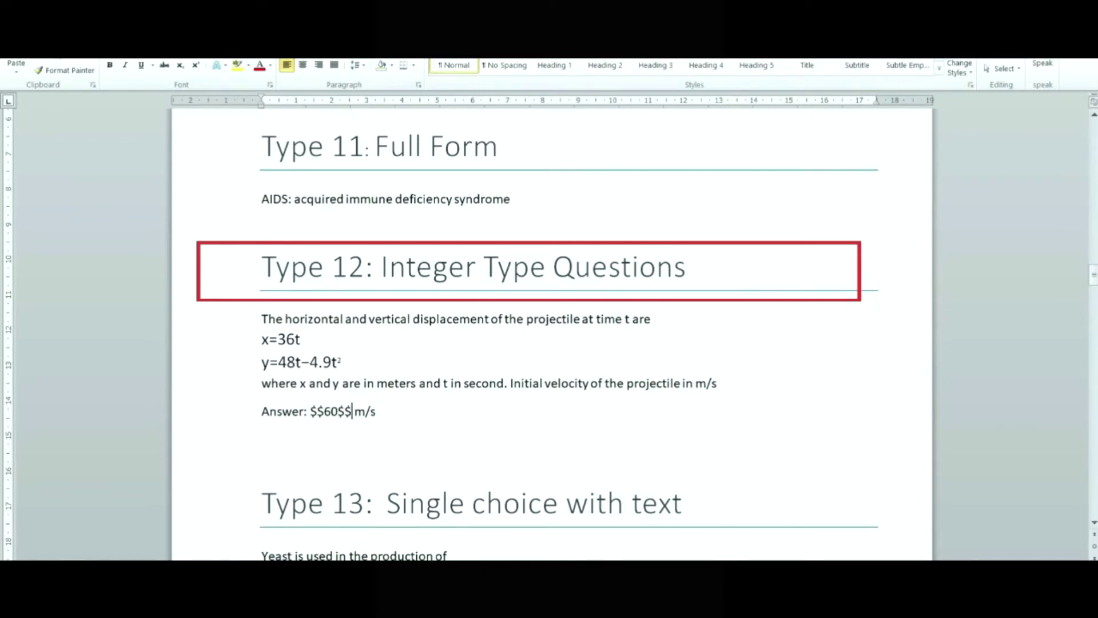
- Copy the whole marked answer line of the Type 12 question
{"action": "key", "text": "Right"}
{"action": "key", "text": "Right"}
{"action": "key", "text": "Right"}
{"action": "key", "text": "Left"}
{"action": "key", "text": "Left"}
{"action": "key", "text": "Left"}
{"action": "key", "text": "Right"}
{"action": "key", "text": "Right"}
{"action": "key", "text": "Right"}
{"action": "key", "text": "shift+Up"}
{"action": "key", "text": "shift+Down"}
{"action": "key", "text": "shift+Left"}
{"action": "key", "text": "shift+Left"}
{"action": "key", "text": "shift+Left"}
{"action": "key", "text": "shift+Left"}
{"action": "key", "text": "shift+Left"}
{"action": "key", "text": "shift+Left"}
{"action": "key", "text": "shift+Left"}
{"action": "key", "text": "shift+Left"}
{"action": "key", "text": "shift+Left"}
{"action": "key", "text": "shift+Left"}
{"action": "key", "text": "shift+Left"}
{"action": "key", "text": "shift+Left"}
{"action": "key", "text": "shift+Left"}
{"action": "key", "text": "shift+Left"}
{"action": "key", "text": "shift+Left"}
{"action": "key", "text": "shift+Left"}
{"action": "key", "text": "shift+Left"}
{"action": "key", "text": "shift+Left"}
{"action": "key", "text": "ctrl+c"}
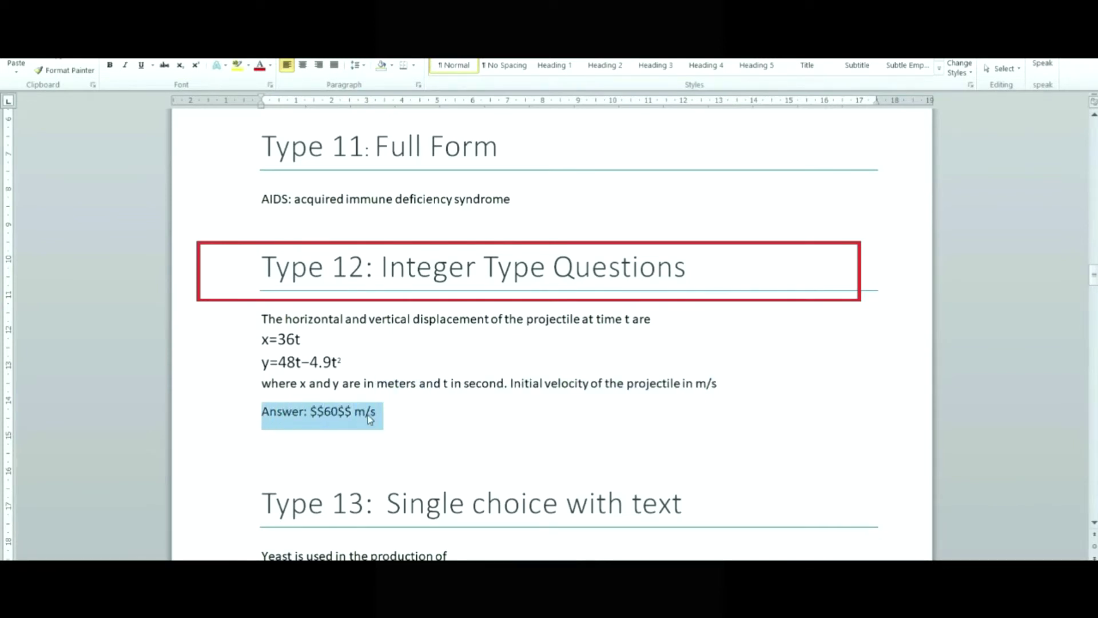
- Switch to the EduMple form, paste the answer line below the projectile question, and refresh the demo
{"action": "key", "text": "alt+Tab"}
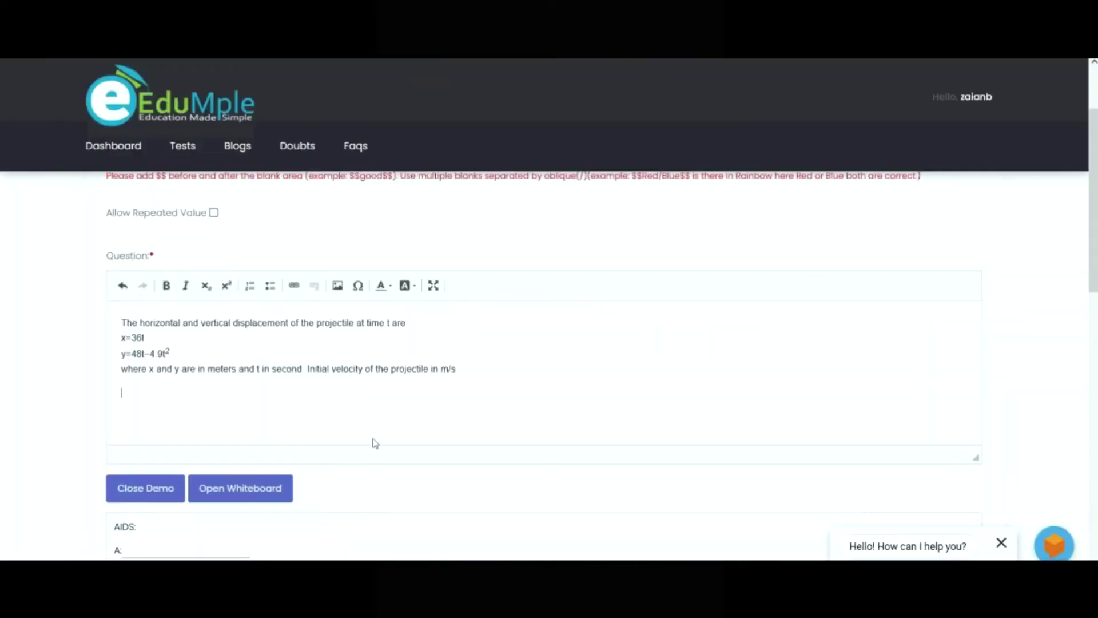
{"action": "key", "text": "ctrl+v"}
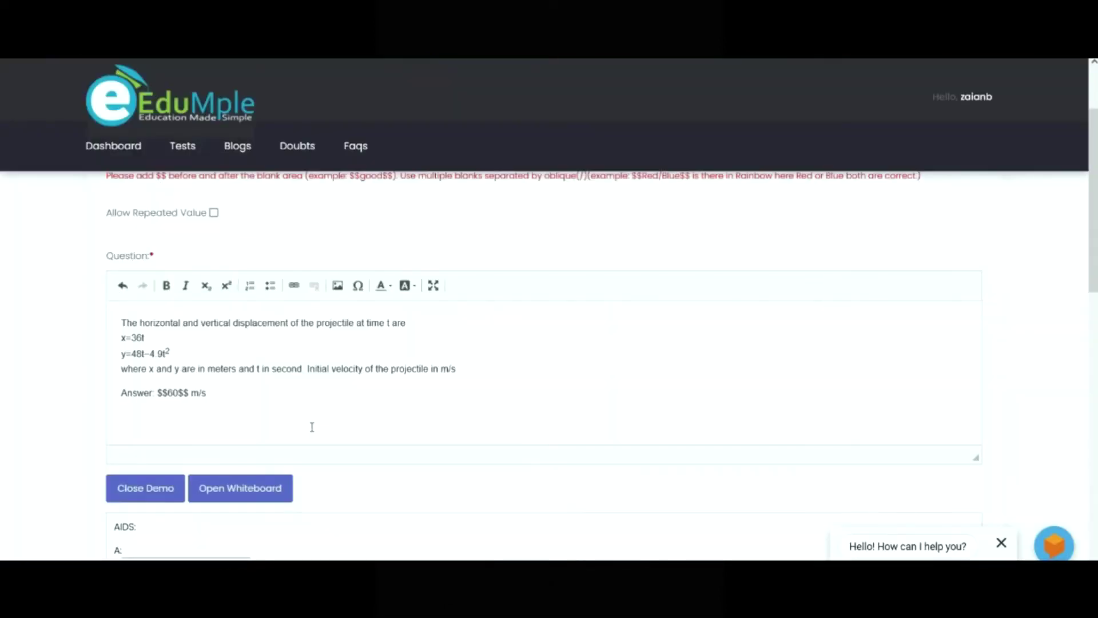
{"action": "left_click", "coordinate": [159, 489]}
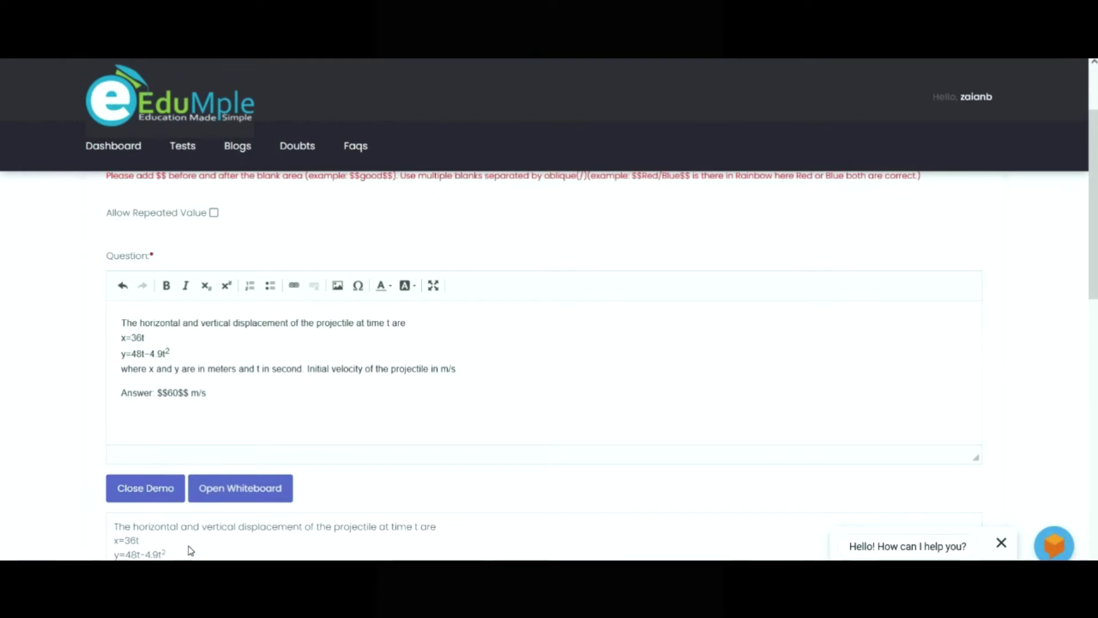
{"action": "scroll", "coordinate": [205, 510], "scroll_direction": "down", "scroll_amount": 2}
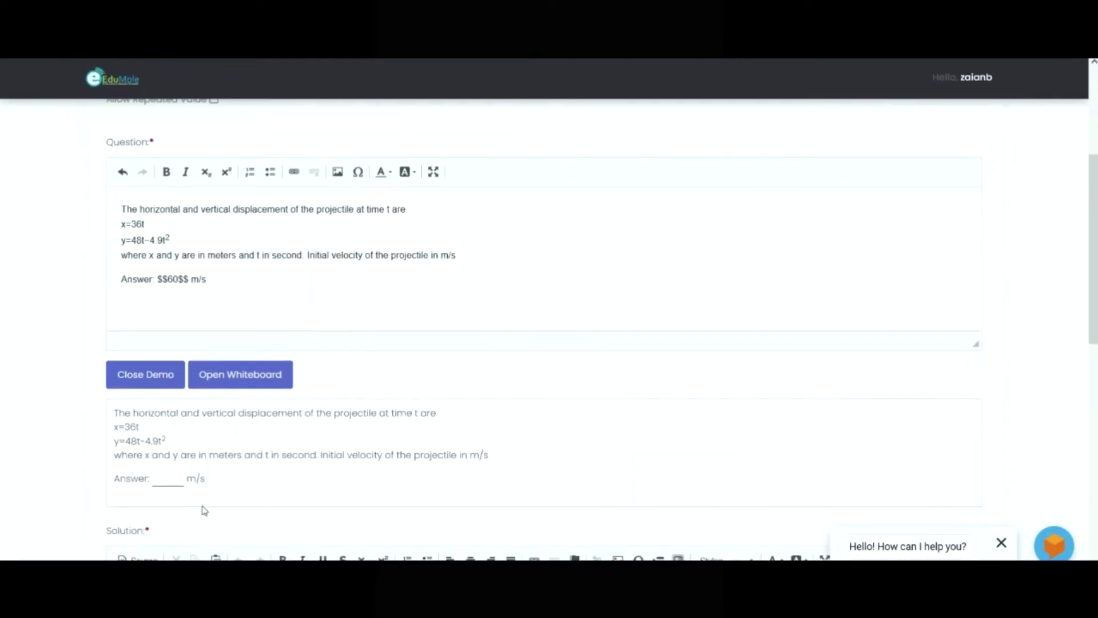
- Remove the space before the unit so the answer line reads "Answer: $$60$$m/s", and refresh the demo to check the blank
{"action": "right_click", "coordinate": [171, 483]}
{"action": "left_click", "coordinate": [164, 478]}
{"action": "left_click", "coordinate": [178, 279]}
{"action": "key", "text": "BackSpace"}
{"action": "type", "text": "$$"}
{"action": "left_click", "coordinate": [206, 282]}
{"action": "left_click", "coordinate": [150, 387]}
{"action": "left_click", "coordinate": [150, 387]}
{"action": "key", "text": "BackSpace"}
{"action": "key", "text": "BackSpace"}
{"action": "key", "text": "BackSpace"}
{"action": "key", "text": "BackSpace"}
{"action": "type", "text": "$$m/s"}
{"action": "left_click", "coordinate": [150, 387]}
{"action": "left_click", "coordinate": [170, 477]}
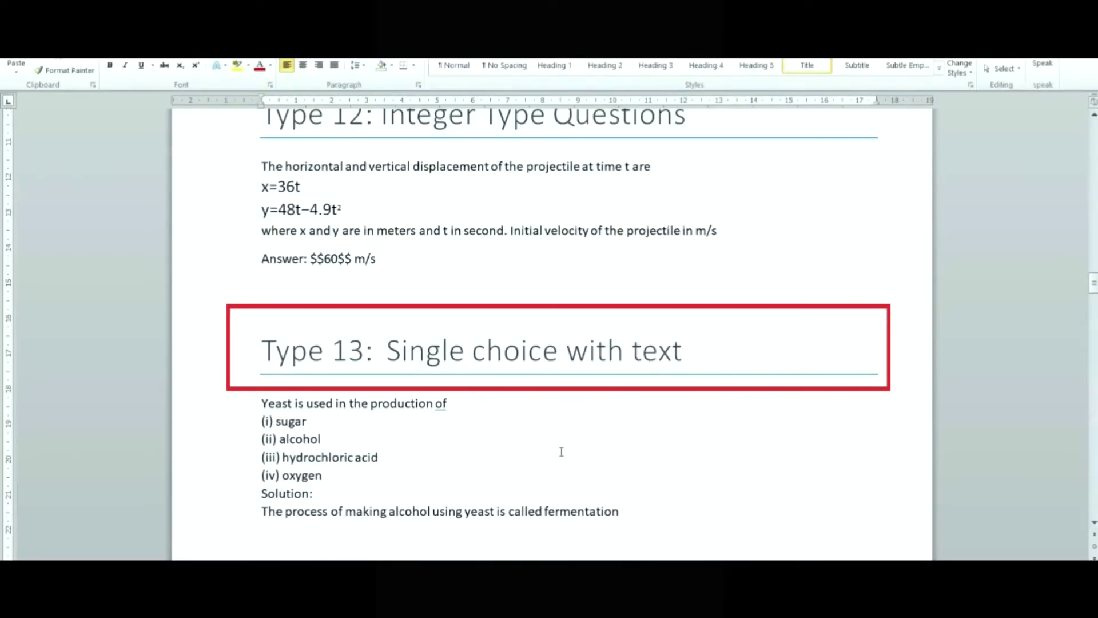
- In the Word document, copy the Type 13 question "Yeast is used in the production of" with its options (i) to (iv)
{"action": "key", "text": "Down"}
{"action": "key", "text": "Down"}
{"action": "key", "text": "shift+Down"}
{"action": "key", "text": "shift+Down"}
{"action": "key", "text": "shift+Down"}
{"action": "key", "text": "shift+Down"}
{"action": "key", "text": "shift+Down"}
{"action": "key", "text": "ctrl+c"}
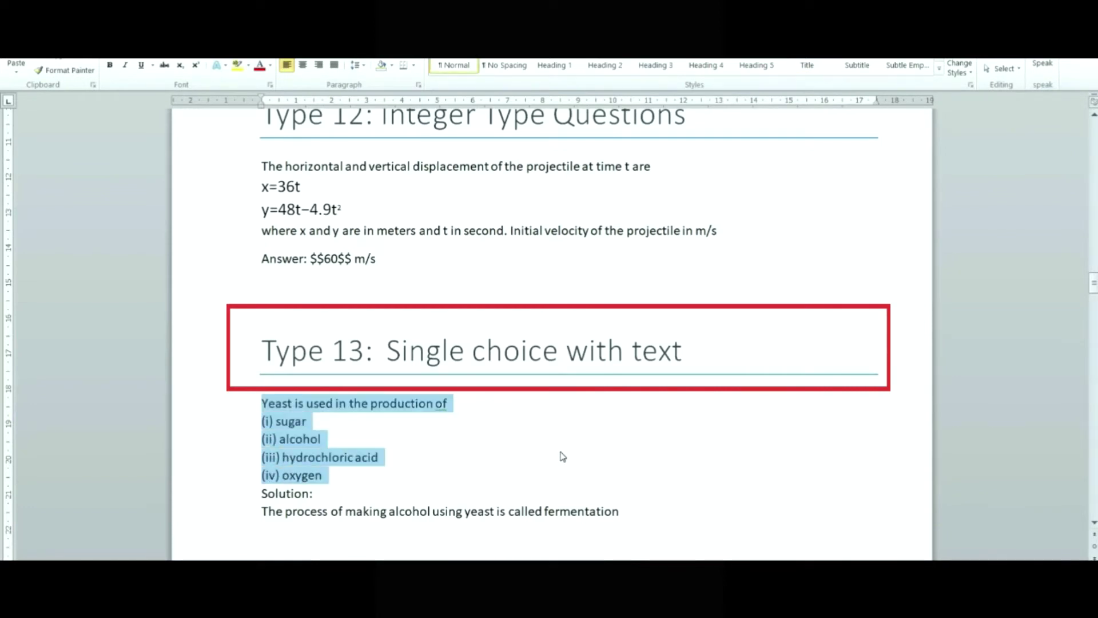
- Switch to the EduMple form, set the question type to Single Choice, and paste the copied yeast question with its options into the question text
{"action": "key", "text": "alt+Tab"}
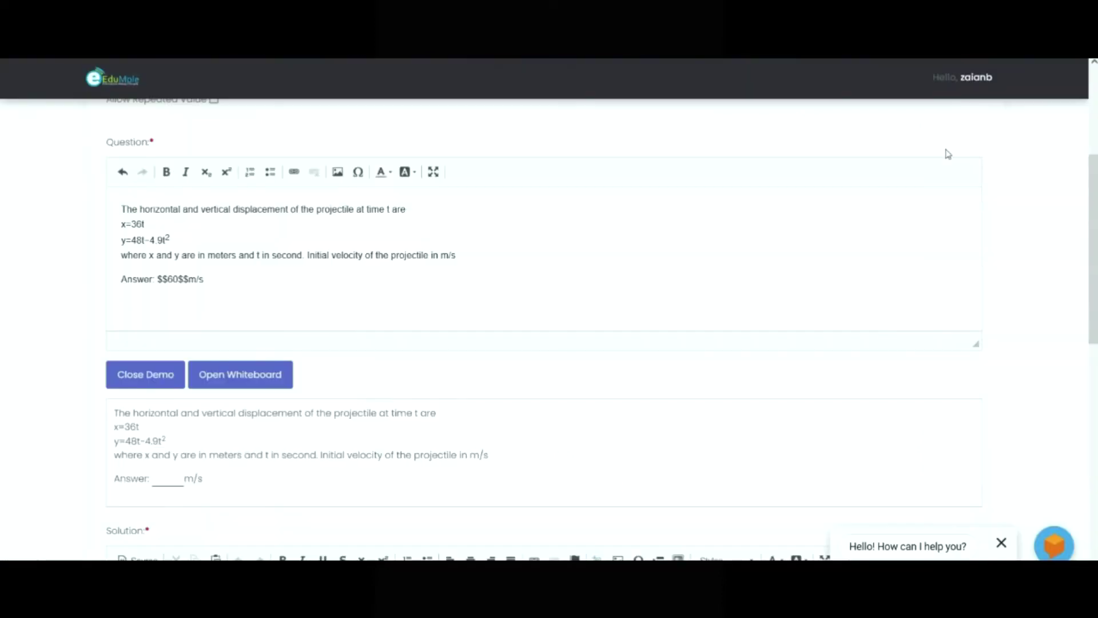
{"action": "left_click_drag", "start_coordinate": [1094, 194], "coordinate": [1093, 87]}
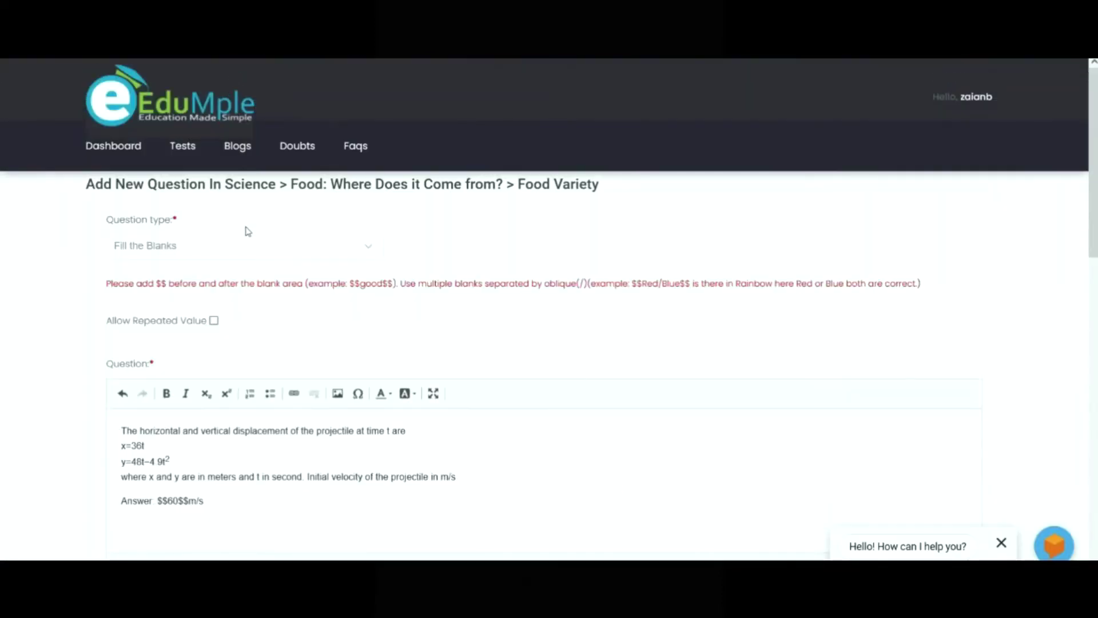
{"action": "left_click", "coordinate": [261, 250]}
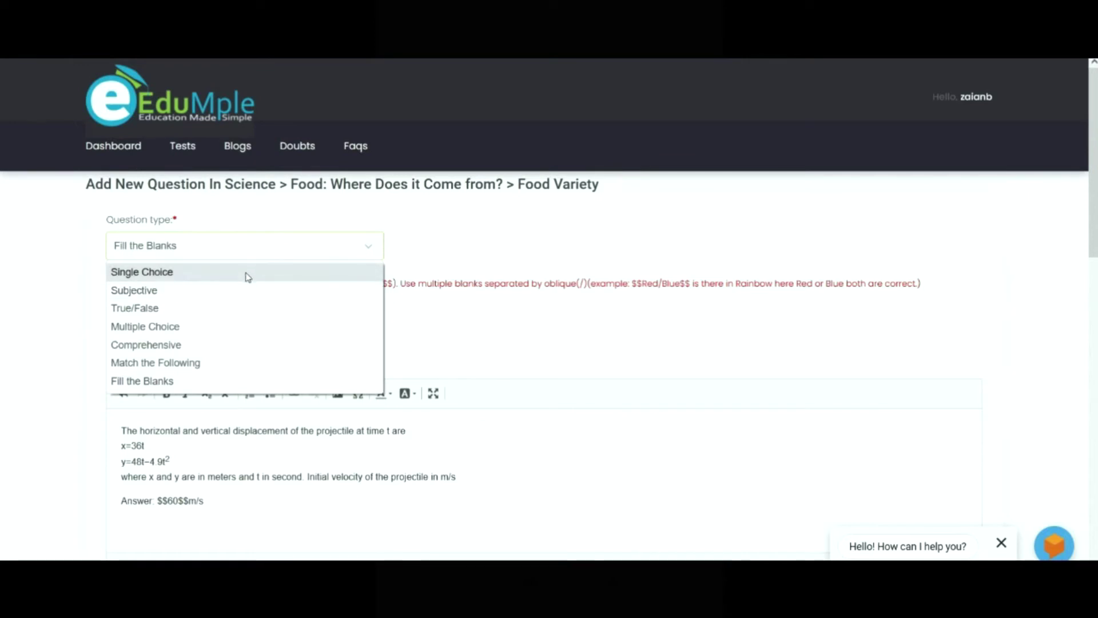
{"action": "left_click", "coordinate": [247, 278]}
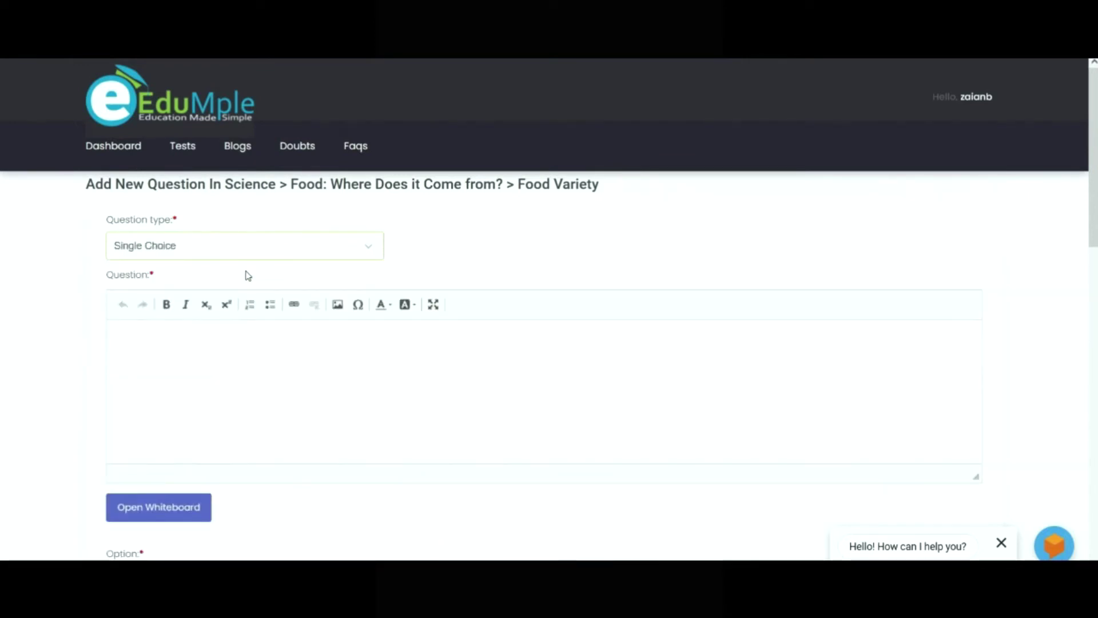
{"action": "left_click", "coordinate": [213, 376]}
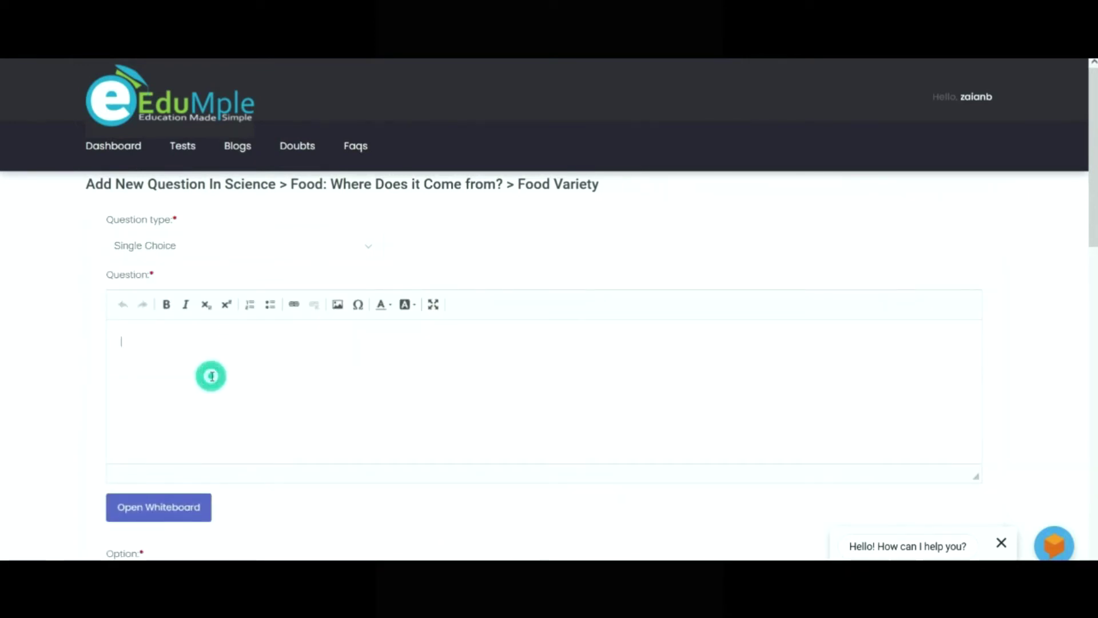
{"action": "key", "text": "ctrl+v"}
{"action": "key", "text": "BackSpace"}
{"action": "key", "text": "BackSpace"}
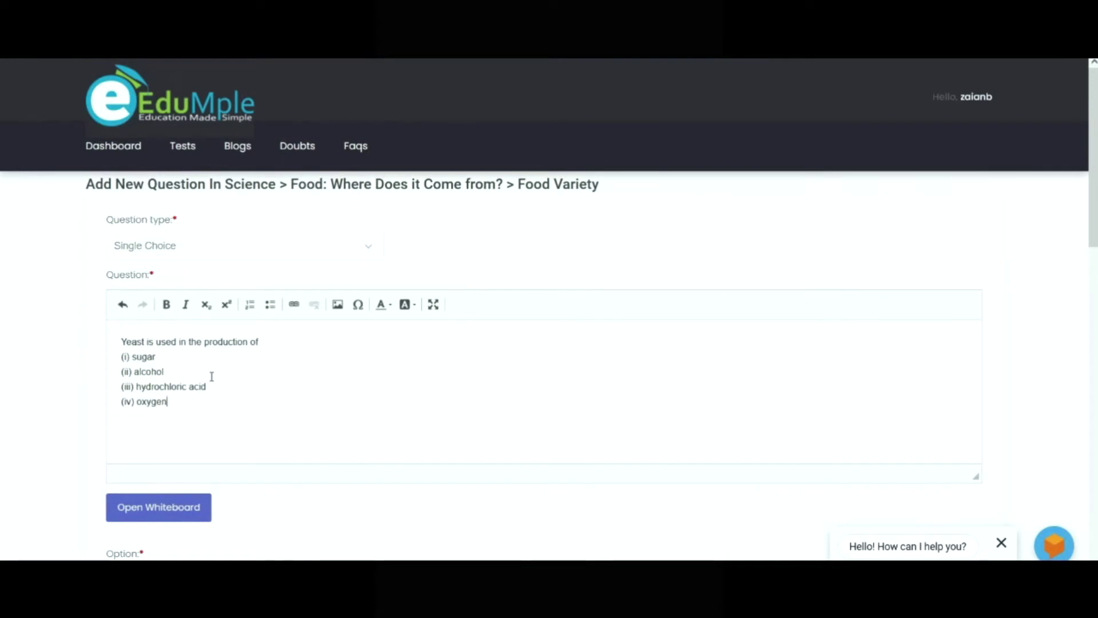
{"action": "scroll", "coordinate": [2, 196], "scroll_direction": "down", "scroll_amount": 3}
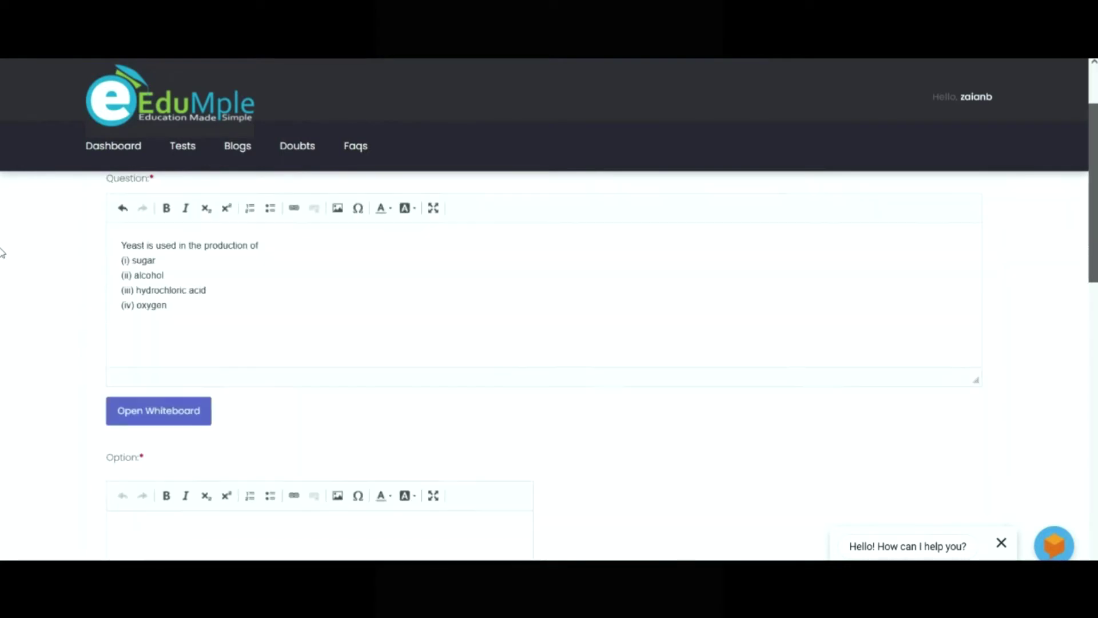
- Add four answer options to the yeast question with the numerals i, ii, iii and iv as their text
{"action": "left_click", "coordinate": [249, 468]}
{"action": "type", "text": "("}
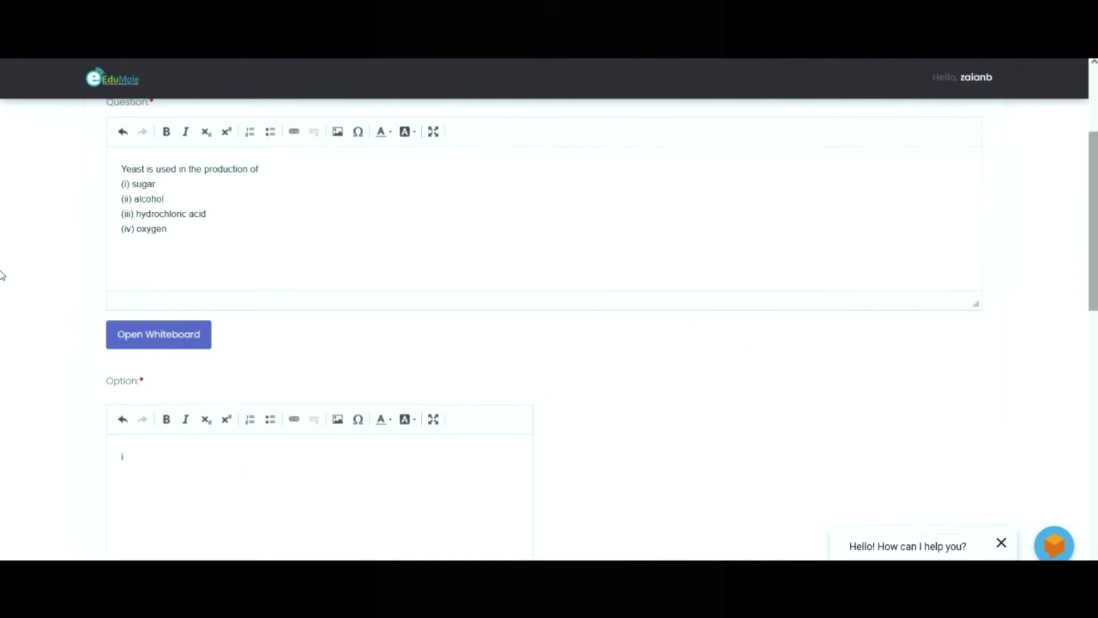
{"action": "scroll", "coordinate": [1, 280], "scroll_direction": "down", "scroll_amount": 2}
{"action": "left_click", "coordinate": [495, 519]}
{"action": "left_click", "coordinate": [440, 411]}
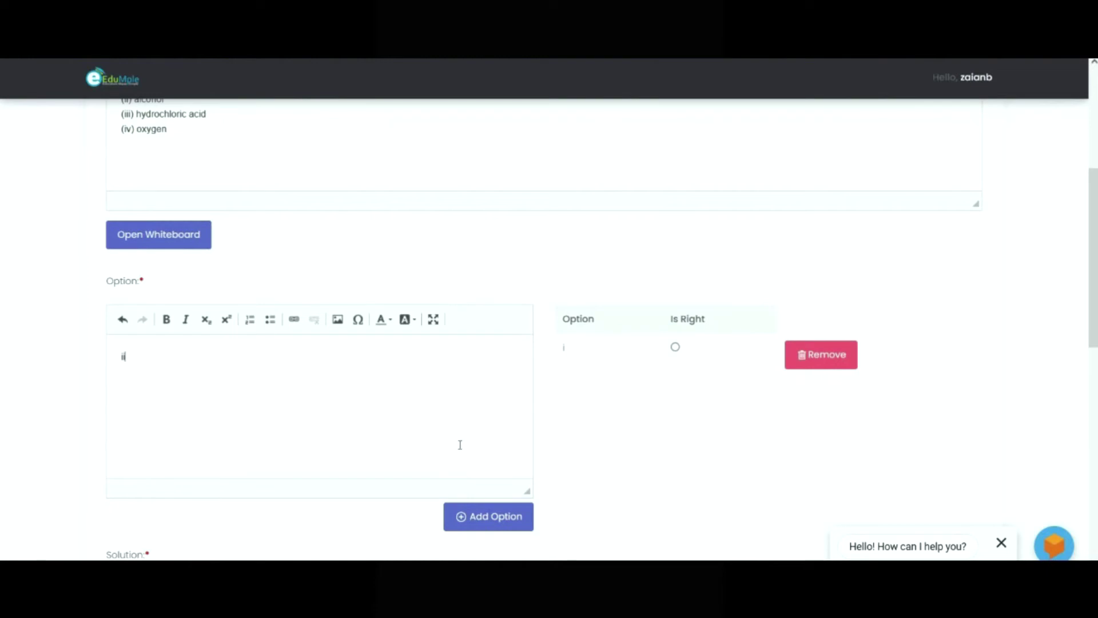
{"action": "left_click", "coordinate": [507, 523]}
{"action": "left_click", "coordinate": [422, 443]}
{"action": "type", "text": "iii"}
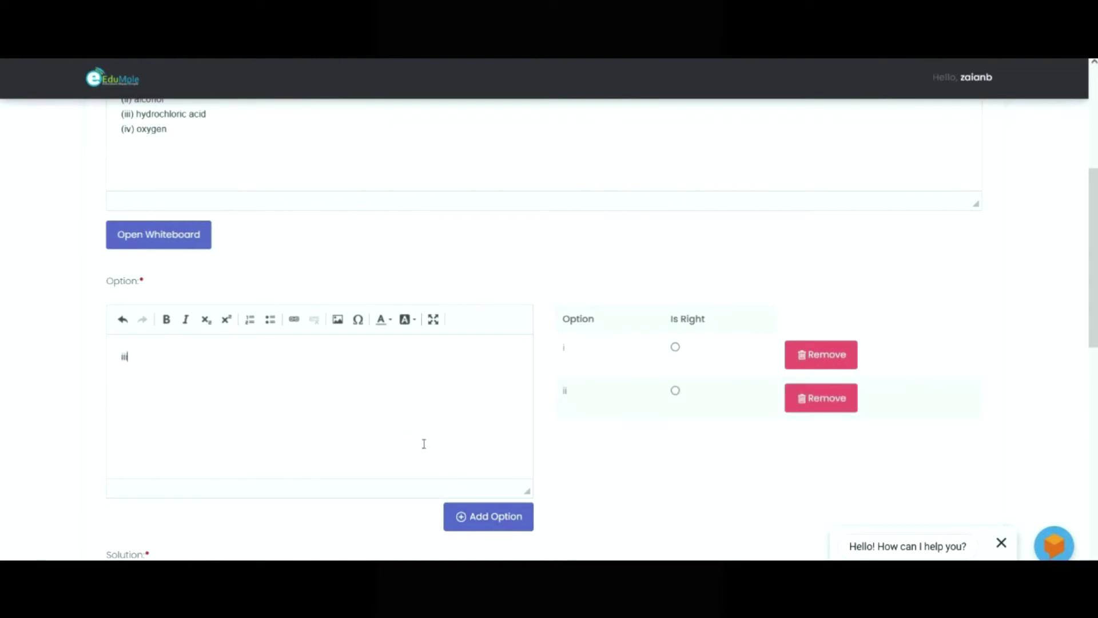
{"action": "left_click", "coordinate": [496, 522]}
{"action": "left_click", "coordinate": [410, 436]}
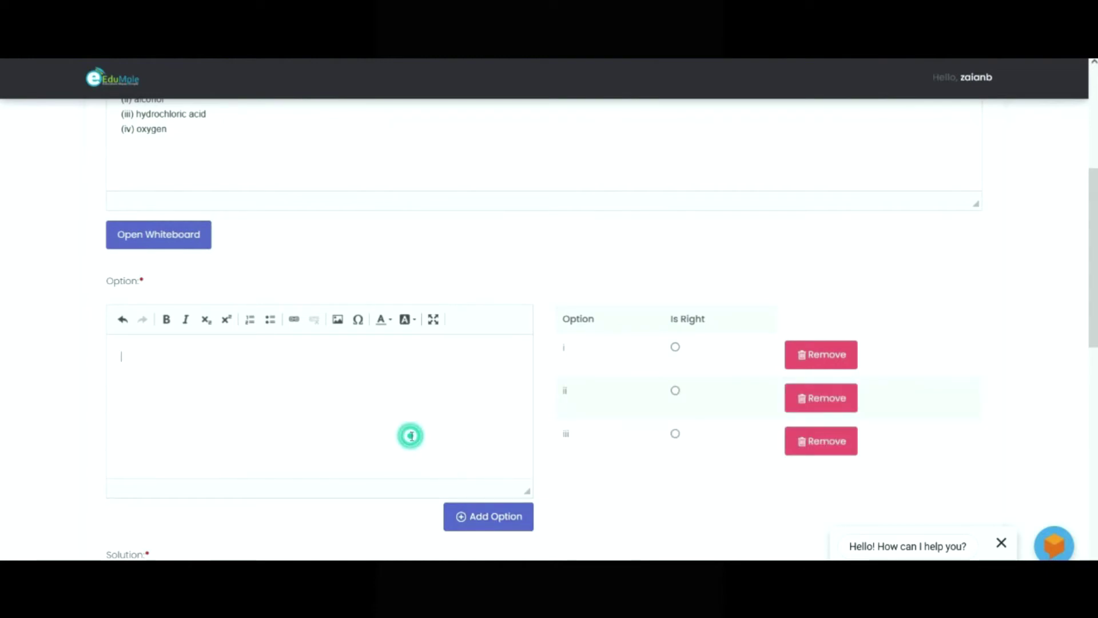
{"action": "type", "text": "iv"}
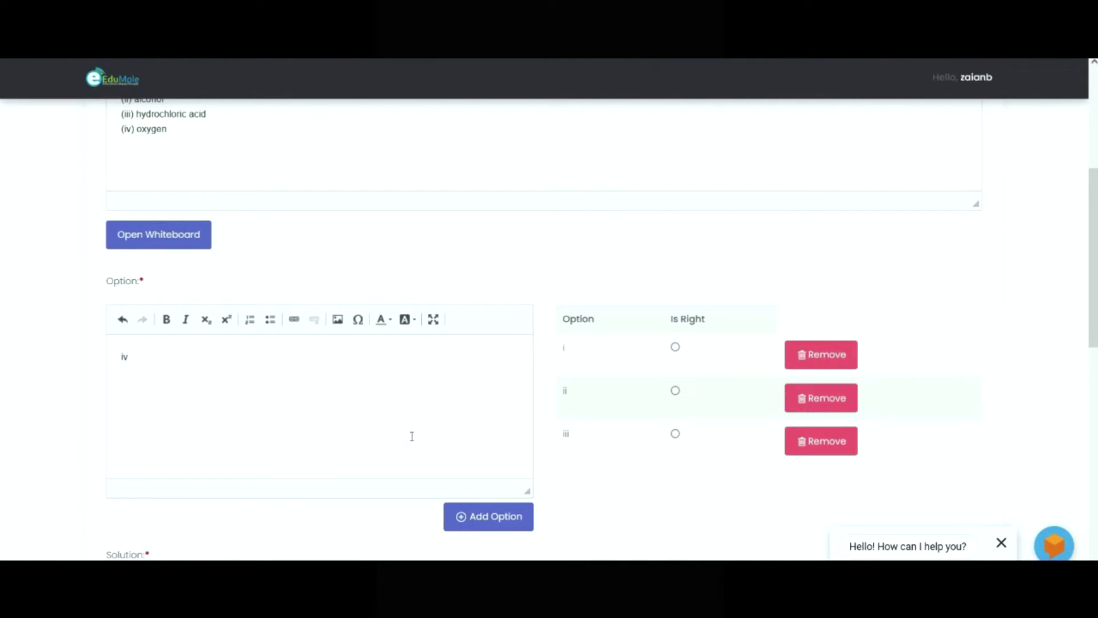
{"action": "left_click", "coordinate": [491, 522]}
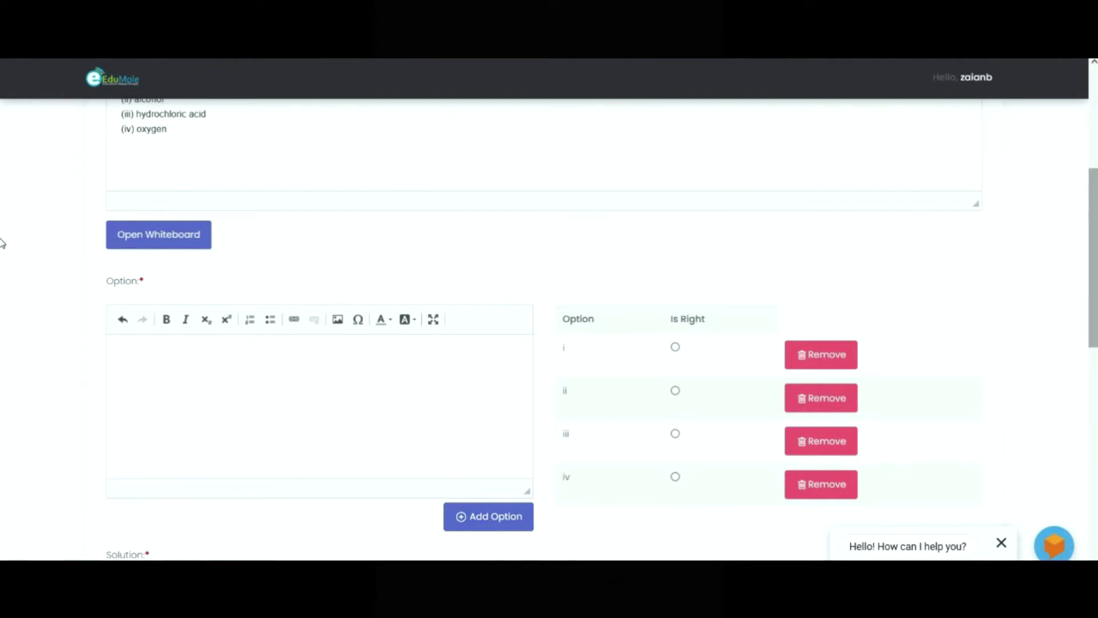
- Remove all four numeral options from the yeast question's option list
{"action": "scroll", "coordinate": [1094, 191], "scroll_direction": "up", "scroll_amount": 3}
{"action": "left_click_drag", "start_coordinate": [1094, 190], "coordinate": [1096, 199]}
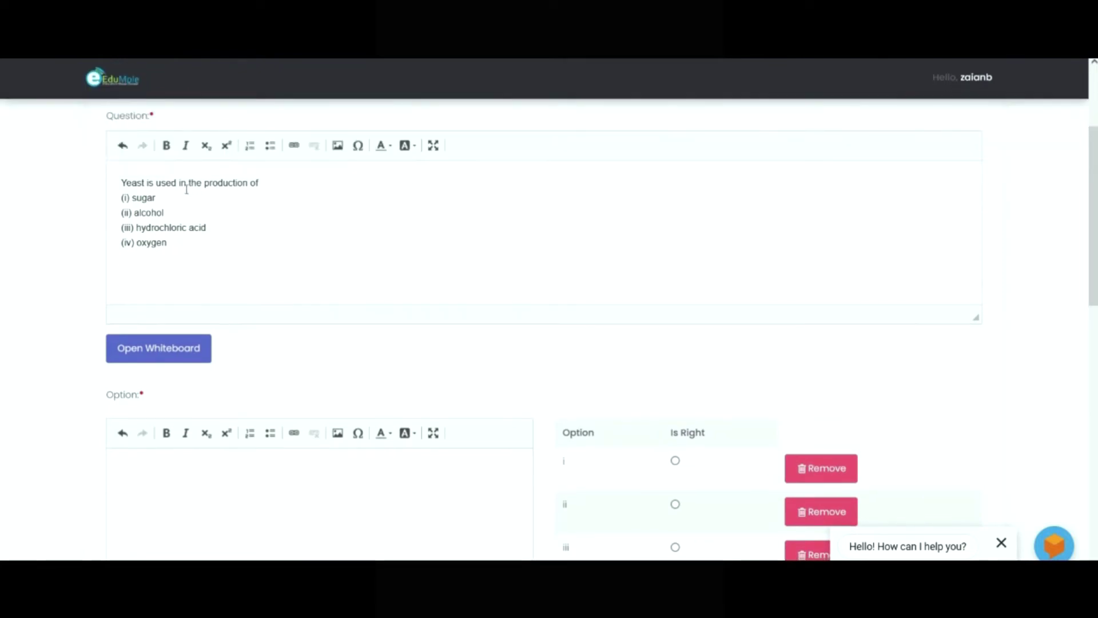
{"action": "left_click", "coordinate": [829, 469]}
{"action": "double_click", "coordinate": [829, 469]}
{"action": "triple_click", "coordinate": [829, 466]}
- Copy "sugar" from the question text and add it as the first answer option
{"action": "left_click_drag", "start_coordinate": [157, 197], "coordinate": [134, 200]}
{"action": "key", "text": "ctrl+c"}
{"action": "left_click", "coordinate": [364, 475]}
{"action": "key", "text": "ctrl+v"}
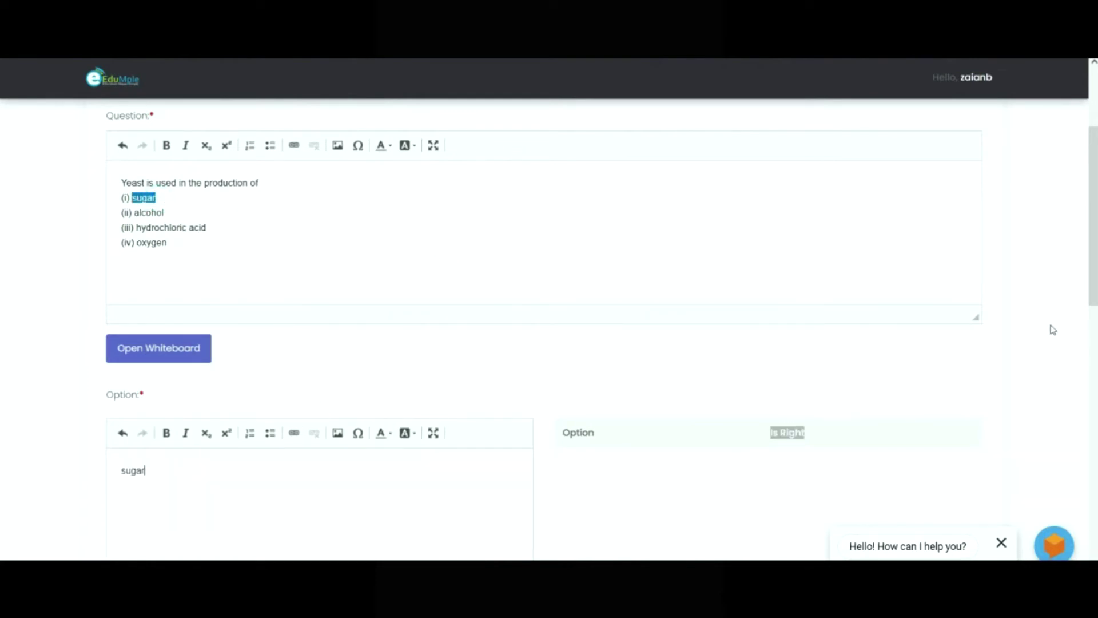
{"action": "scroll", "coordinate": [1, 275], "scroll_direction": "down", "scroll_amount": 2}
{"action": "left_click", "coordinate": [520, 532]}
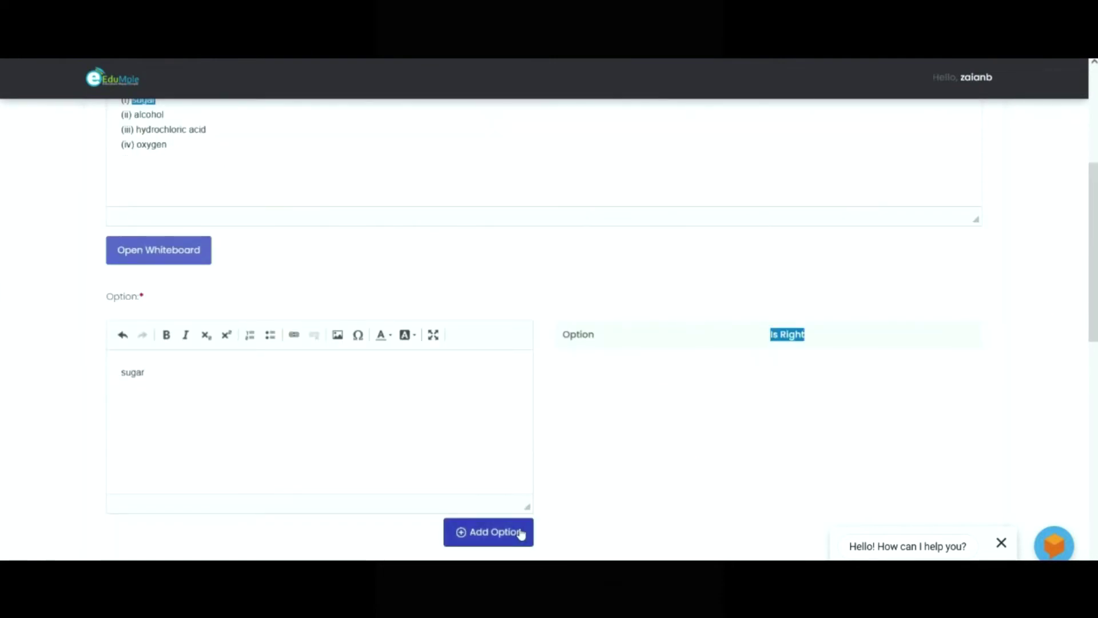
- Copy "alcohol" from the question text and add it as the second answer option
{"action": "left_click_drag", "start_coordinate": [165, 114], "coordinate": [136, 119]}
{"action": "key", "text": "ctrl+c"}
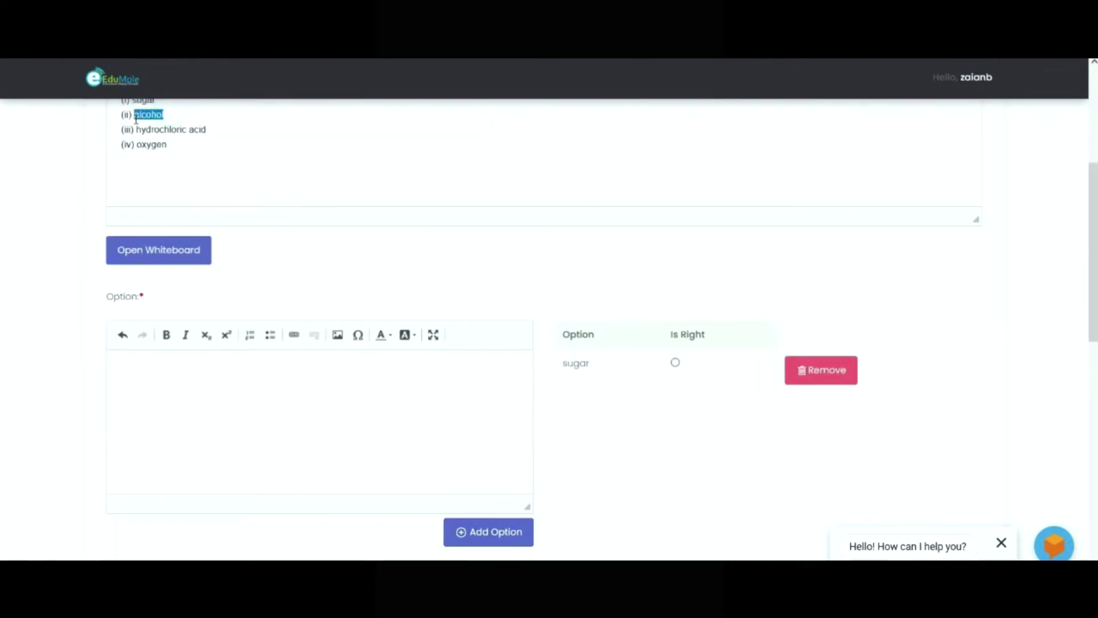
{"action": "left_click", "coordinate": [250, 385]}
{"action": "key", "text": "ctrl+v"}
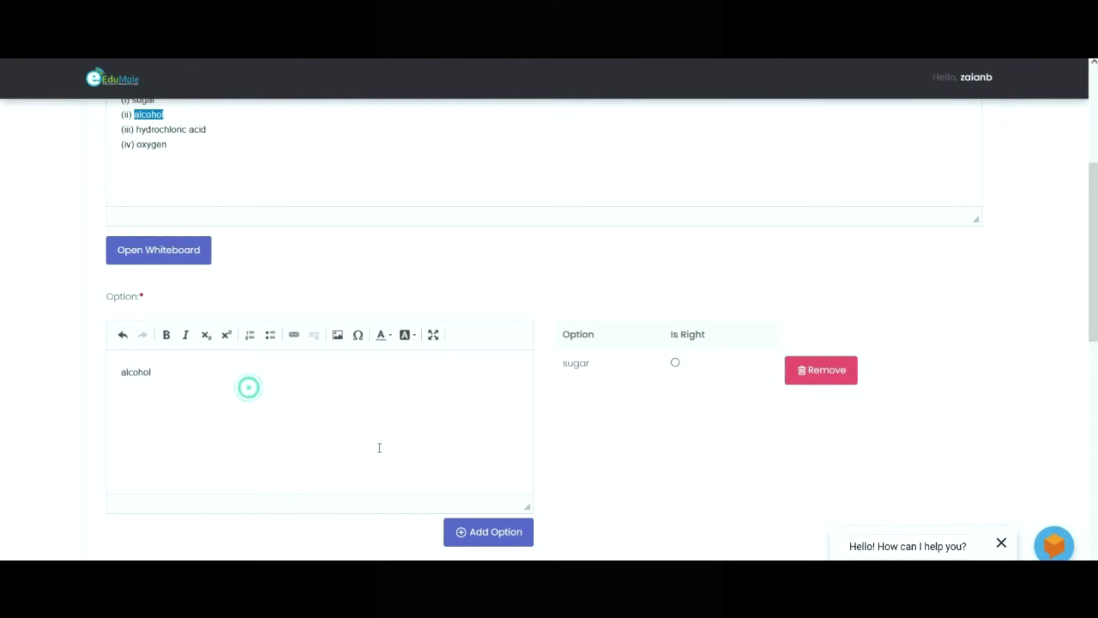
{"action": "left_click", "coordinate": [490, 531]}
- Copy "hydrochloric acid" from the question text and add it as the third answer option
{"action": "left_click_drag", "start_coordinate": [218, 138], "coordinate": [138, 127]}
{"action": "key", "text": "ctrl+c"}
{"action": "left_click", "coordinate": [148, 131]}
{"action": "double_click", "coordinate": [147, 131]}
{"action": "left_click", "coordinate": [212, 129]}
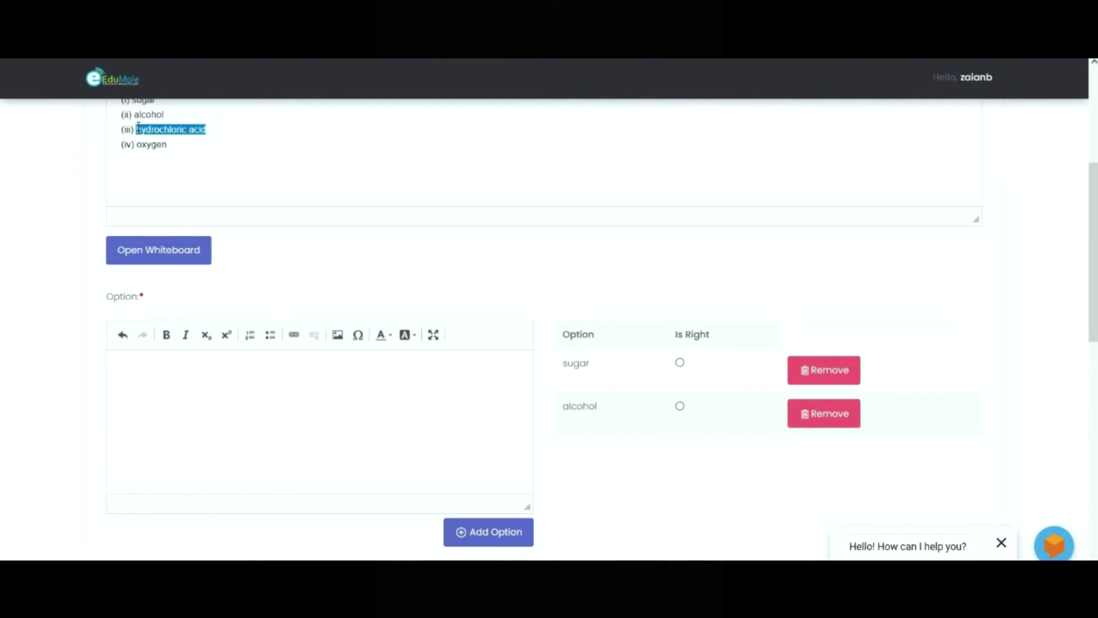
{"action": "left_click", "coordinate": [214, 420]}
{"action": "key", "text": "ctrl+v"}
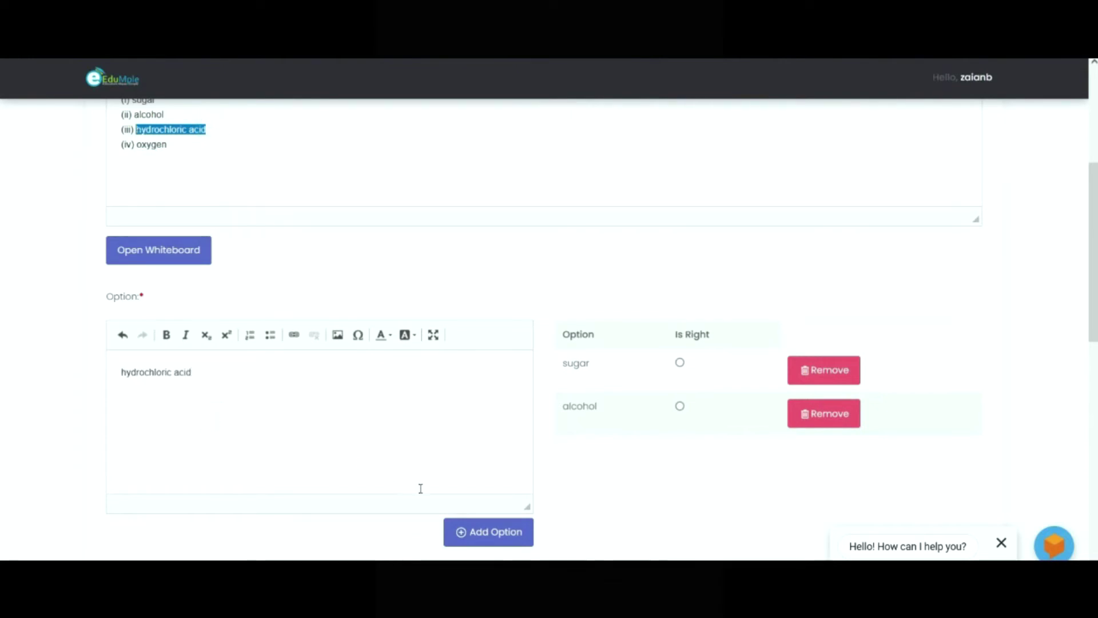
{"action": "left_click", "coordinate": [488, 544]}
- Select "oxygen" in the question text and add it as the fourth answer option
{"action": "left_click", "coordinate": [183, 162]}
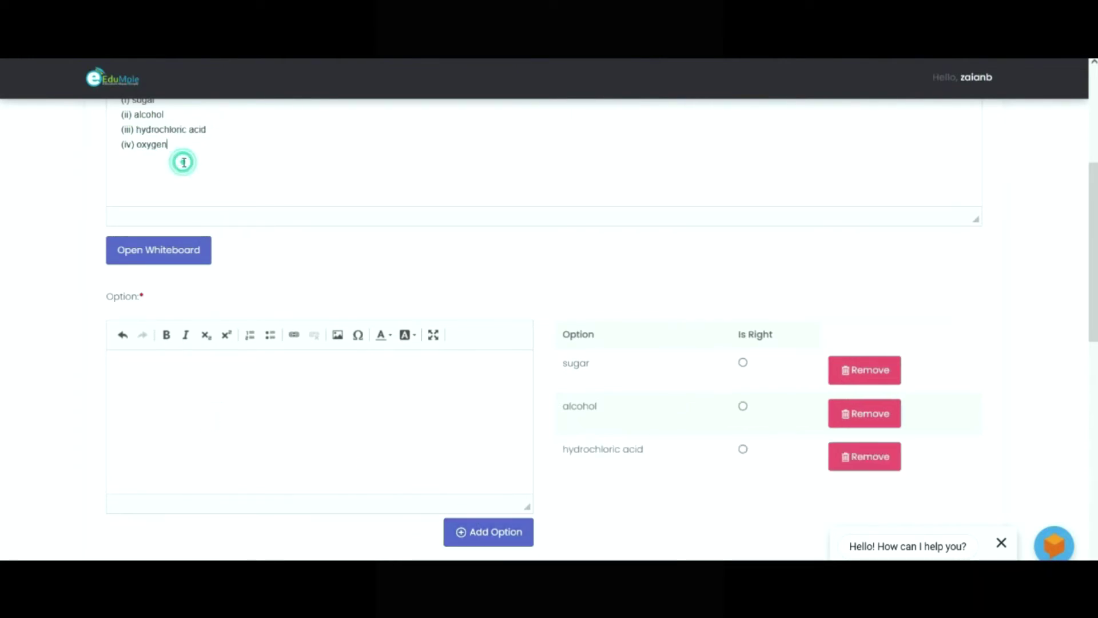
{"action": "left_click_drag", "start_coordinate": [179, 151], "coordinate": [139, 148]}
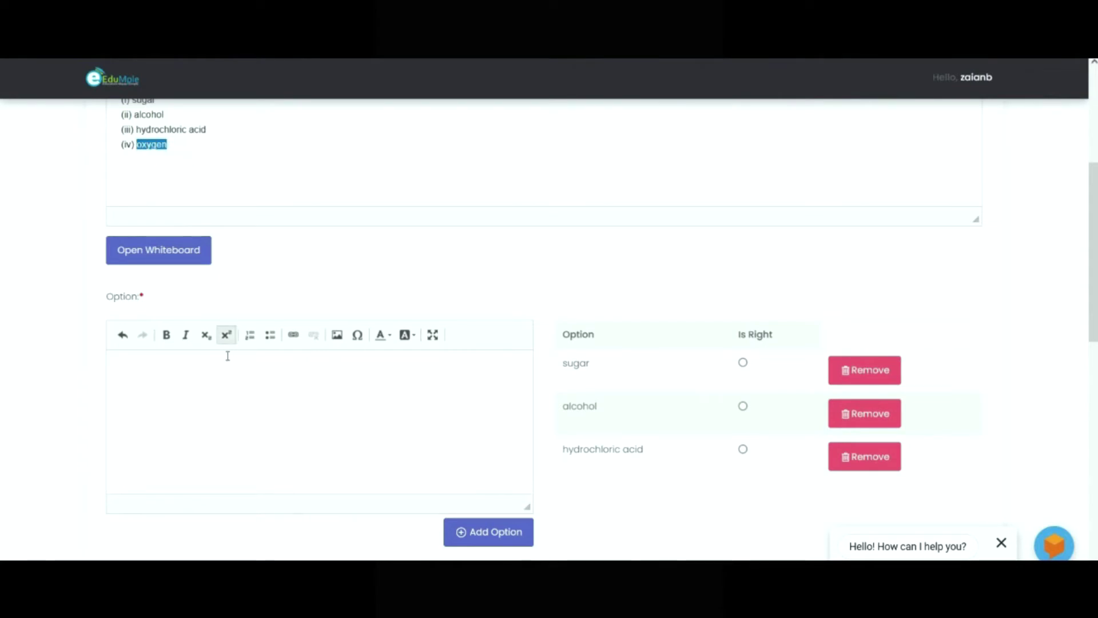
{"action": "type", "text": "oxygen"}
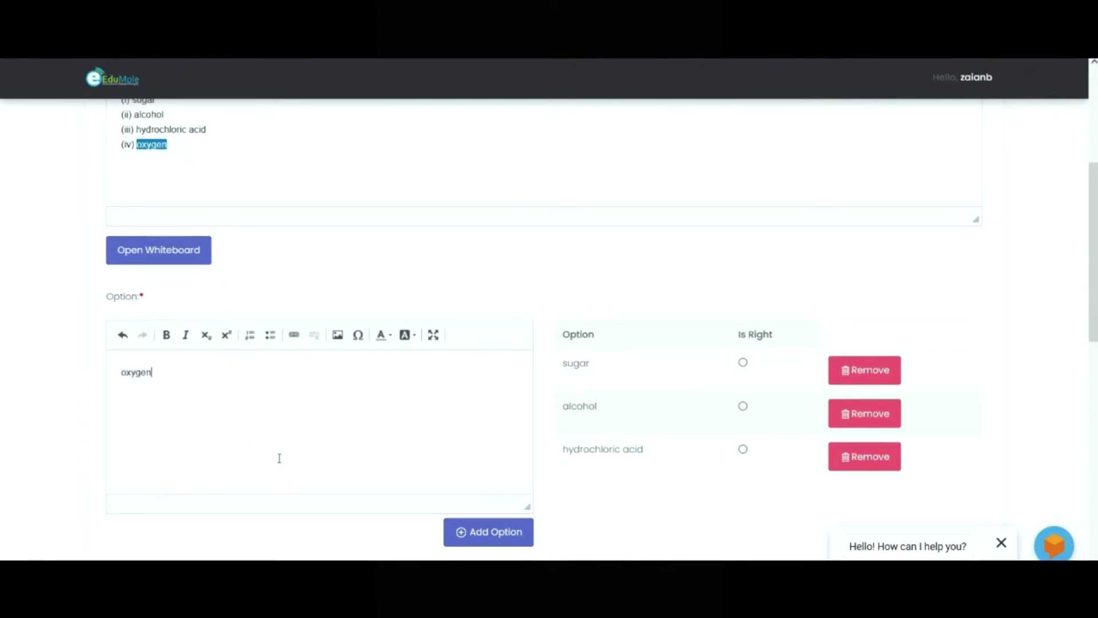
{"action": "left_click", "coordinate": [490, 538]}
- Delete the option lines (i) to (iv) from the question text, keeping only "Yeast is used in the production of"
{"action": "left_click", "coordinate": [206, 162]}
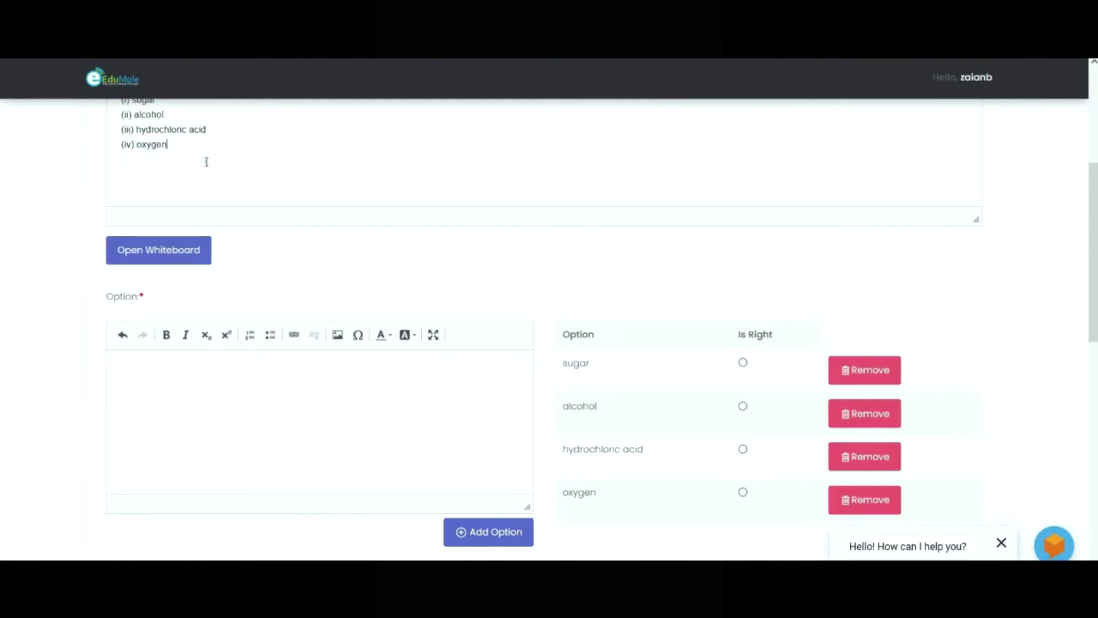
{"action": "key", "text": "shift+Up"}
{"action": "key", "text": "shift+Up"}
{"action": "key", "text": "shift+Up"}
{"action": "key", "text": "shift+Up"}
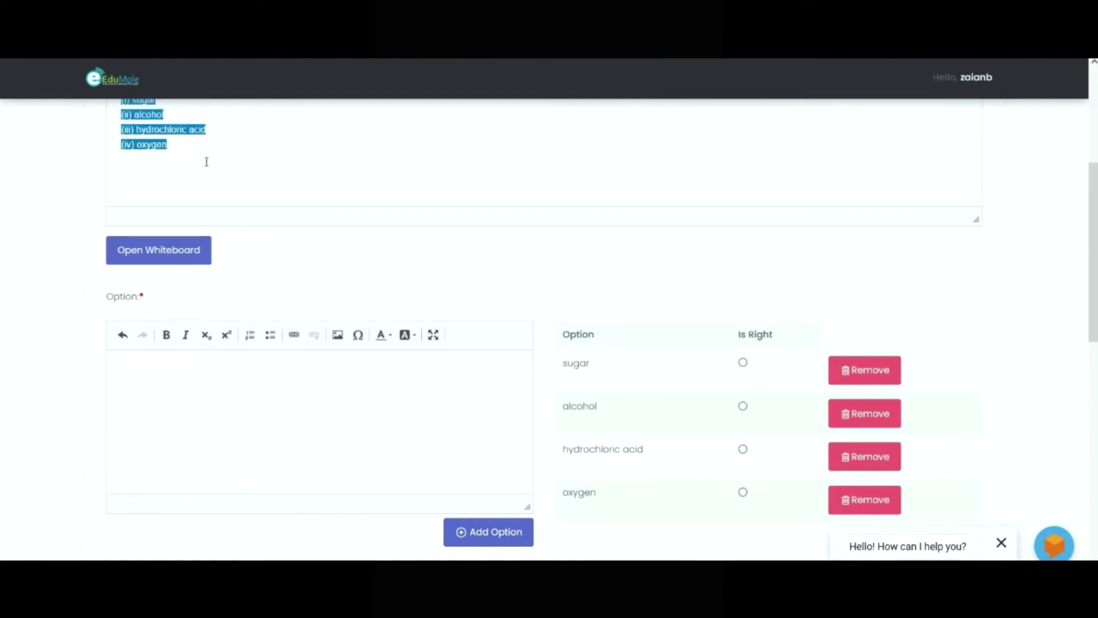
{"action": "scroll", "coordinate": [1094, 211], "scroll_direction": "up", "scroll_amount": 3}
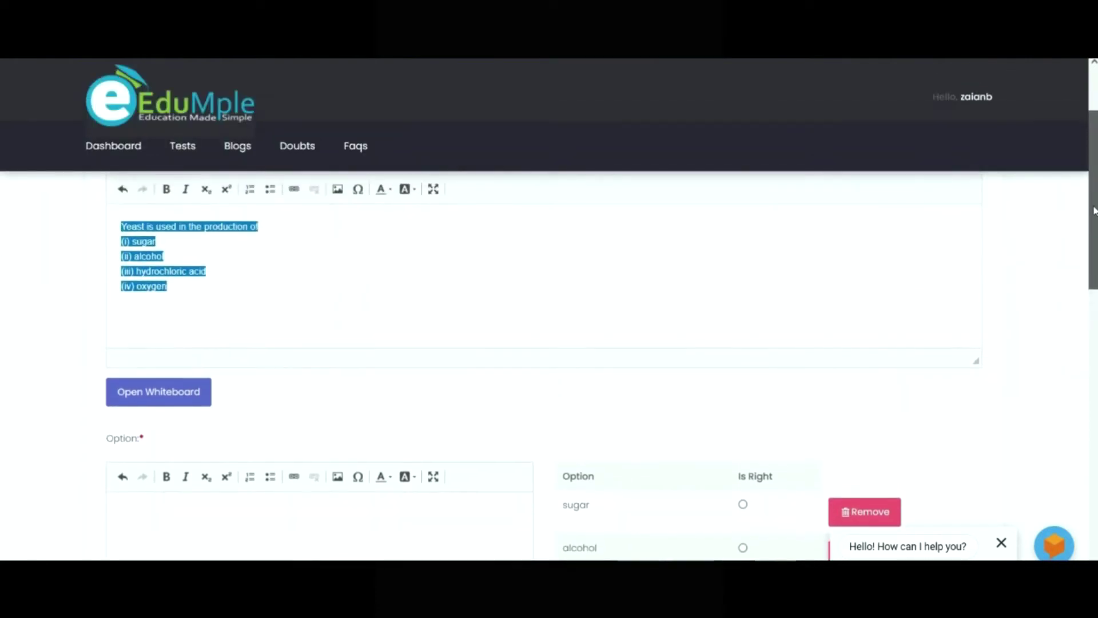
{"action": "left_click_drag", "start_coordinate": [1094, 211], "coordinate": [1094, 213]}
{"action": "key", "text": "shift+Down"}
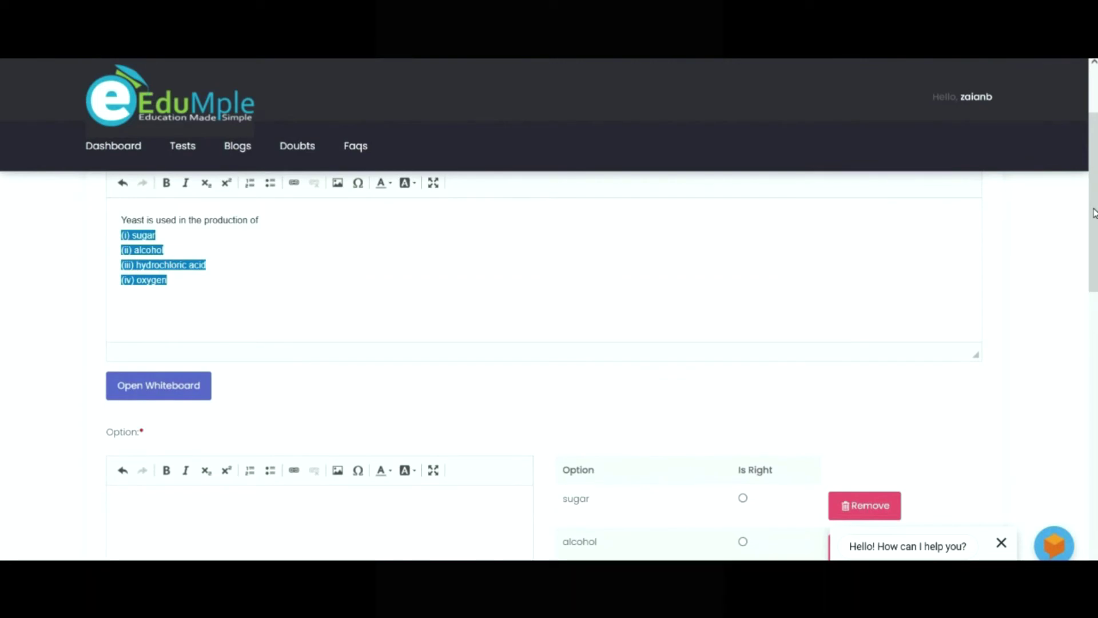
{"action": "key", "text": "Delete"}
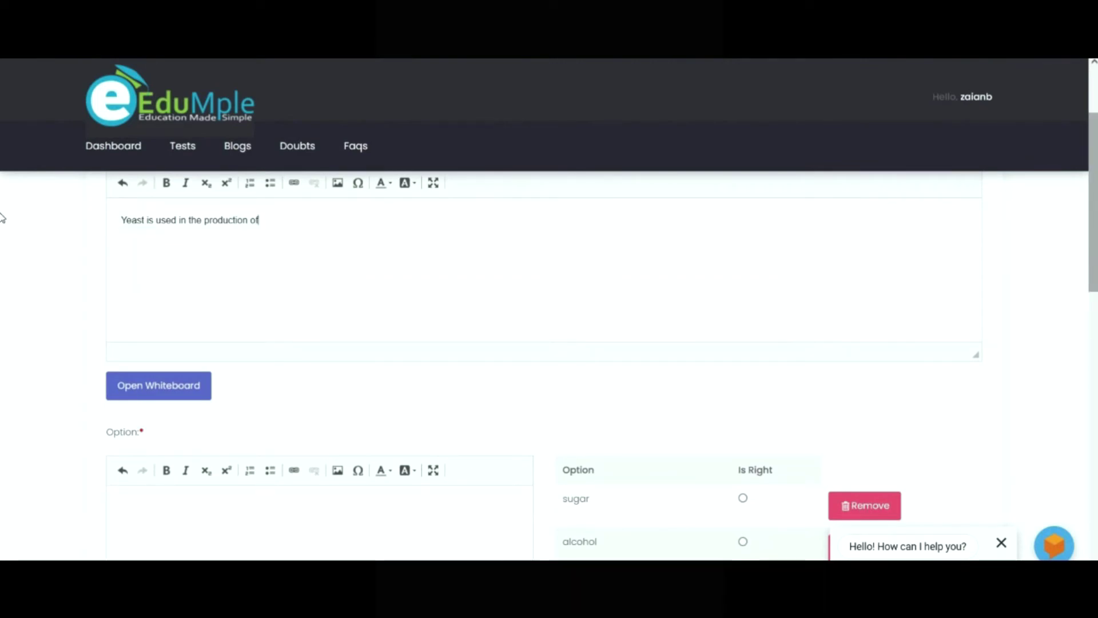
- Switch to the Word document and copy the Type 13 solution heading with its sentence about making alcohol using yeast
{"action": "scroll", "coordinate": [2, 252], "scroll_direction": "down", "scroll_amount": 2}
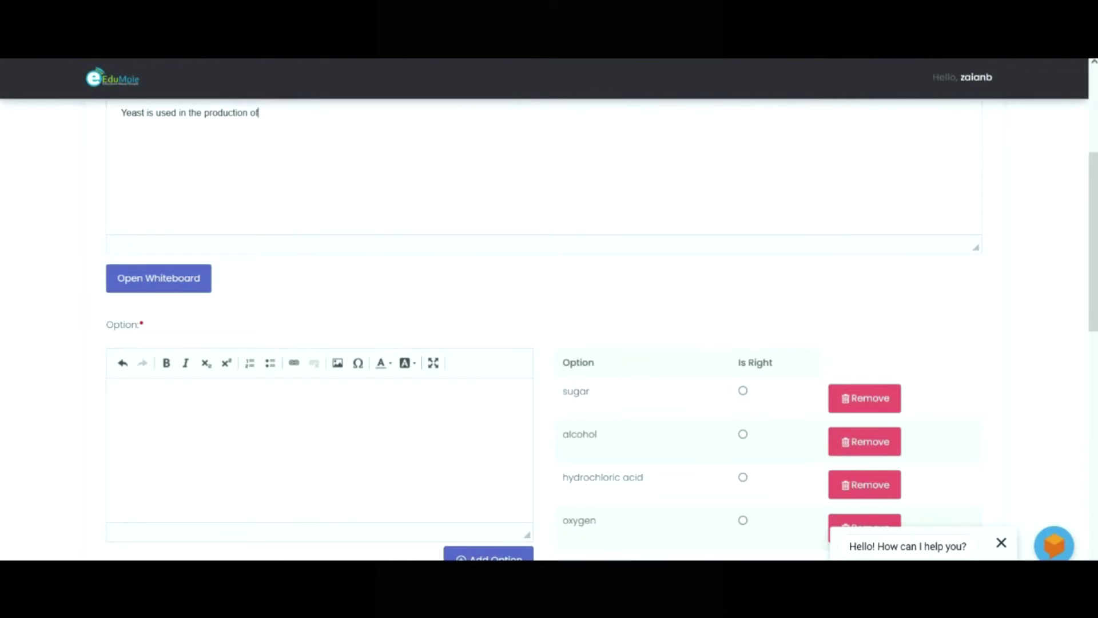
{"action": "key", "text": "alt+Tab"}
{"action": "left_click", "coordinate": [489, 479]}
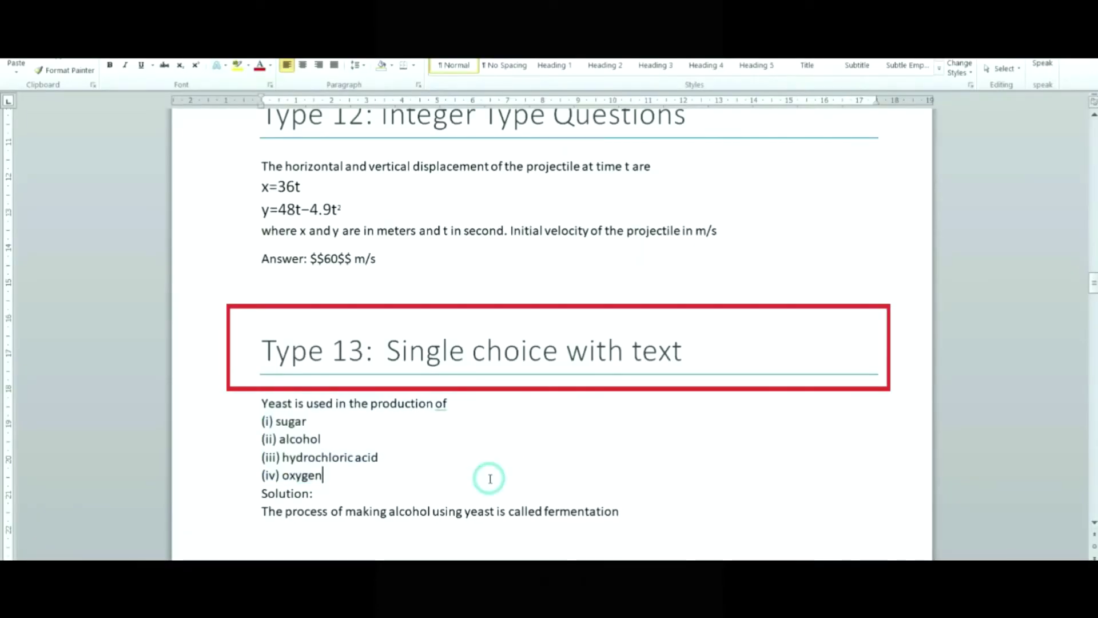
{"action": "key", "text": "Down"}
{"action": "key", "text": "Down"}
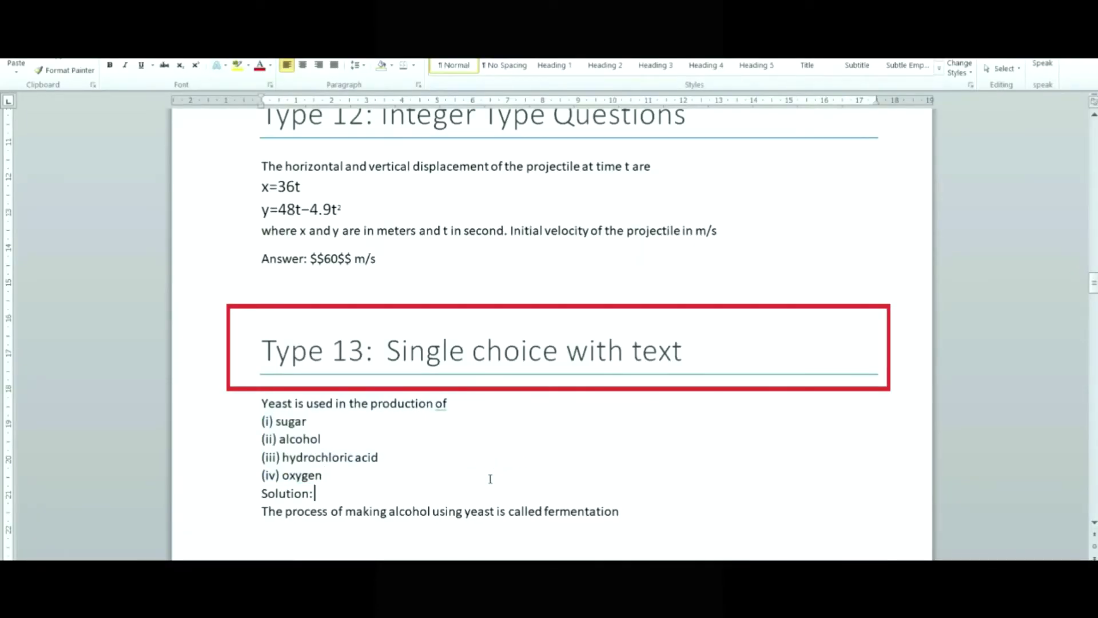
{"action": "key", "text": "Left"}
{"action": "key", "text": "Right"}
{"action": "key", "text": "shift+Down"}
{"action": "key", "text": "shift+Down"}
{"action": "key", "text": "ctrl+c"}
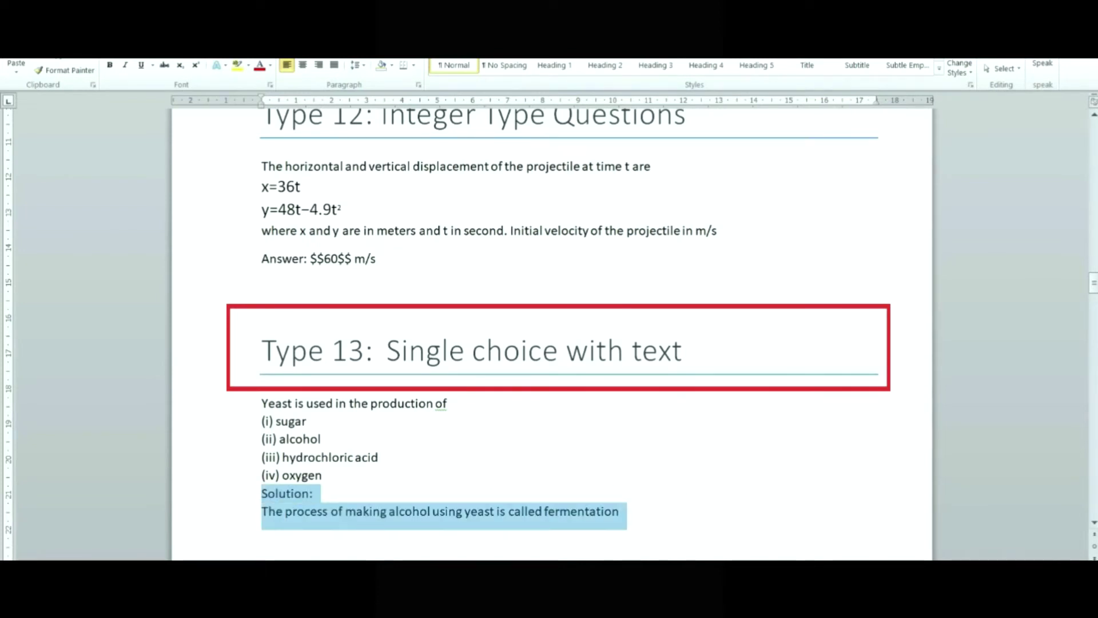
- Switch to the EduMple form, paste the copied solution into the solution text, and check the difficulty level and maximum marks
{"action": "key", "text": "alt+Tab"}
{"action": "scroll", "coordinate": [2, 343], "scroll_direction": "down", "scroll_amount": 5}
{"action": "left_click", "coordinate": [598, 400]}
{"action": "key", "text": "ctrl+v"}
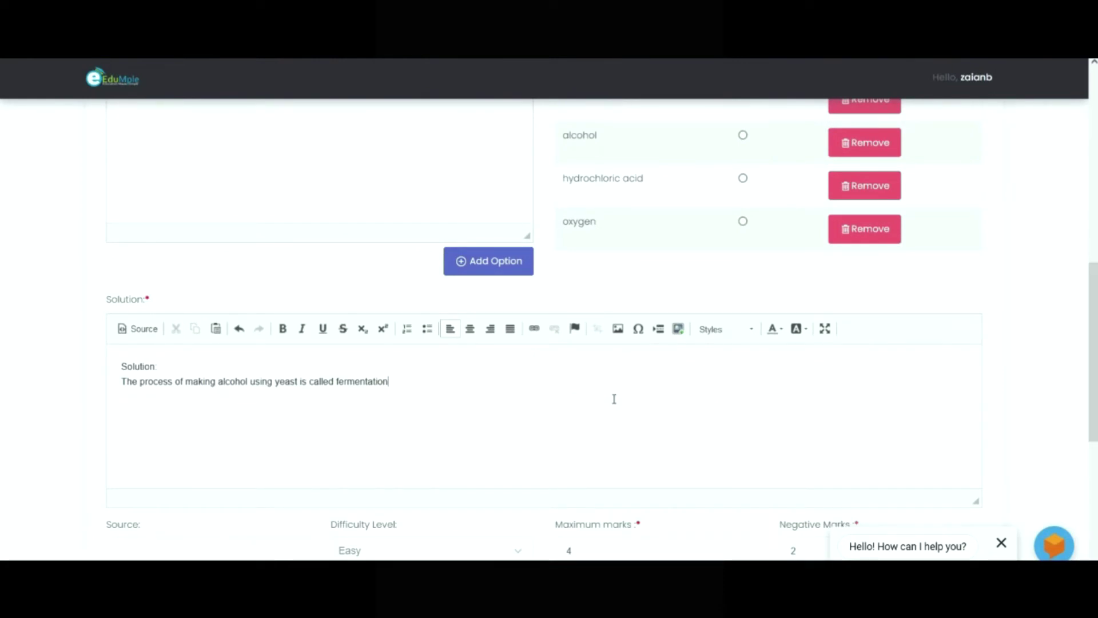
{"action": "scroll", "coordinate": [2, 303], "scroll_direction": "down", "scroll_amount": 4}
{"action": "double_click", "coordinate": [596, 342]}
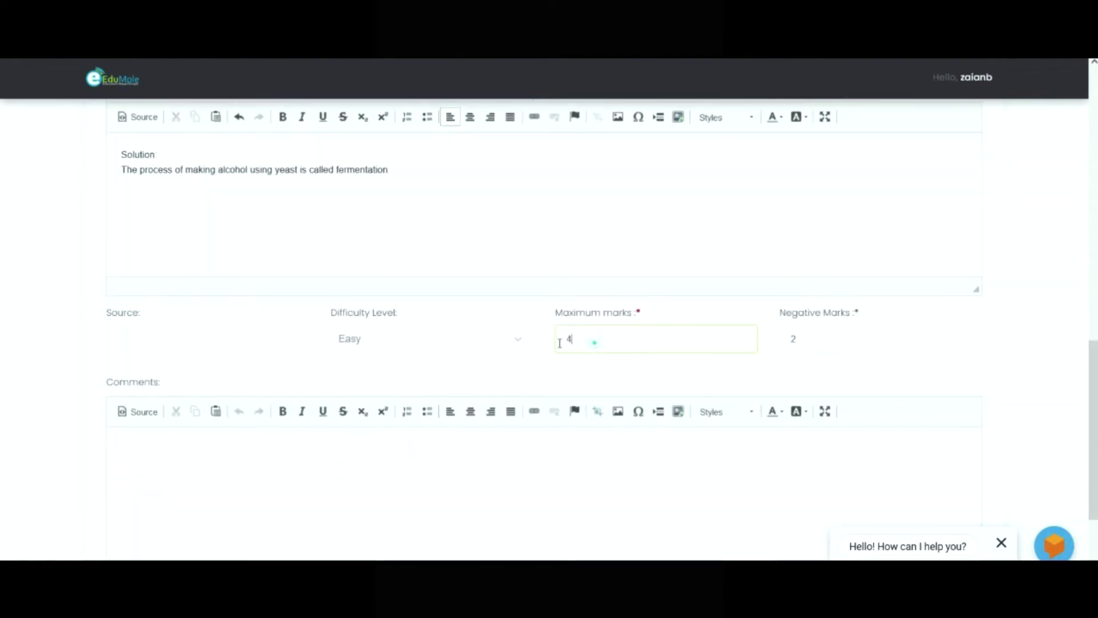
{"action": "left_click", "coordinate": [479, 346]}
{"action": "left_click", "coordinate": [613, 378]}
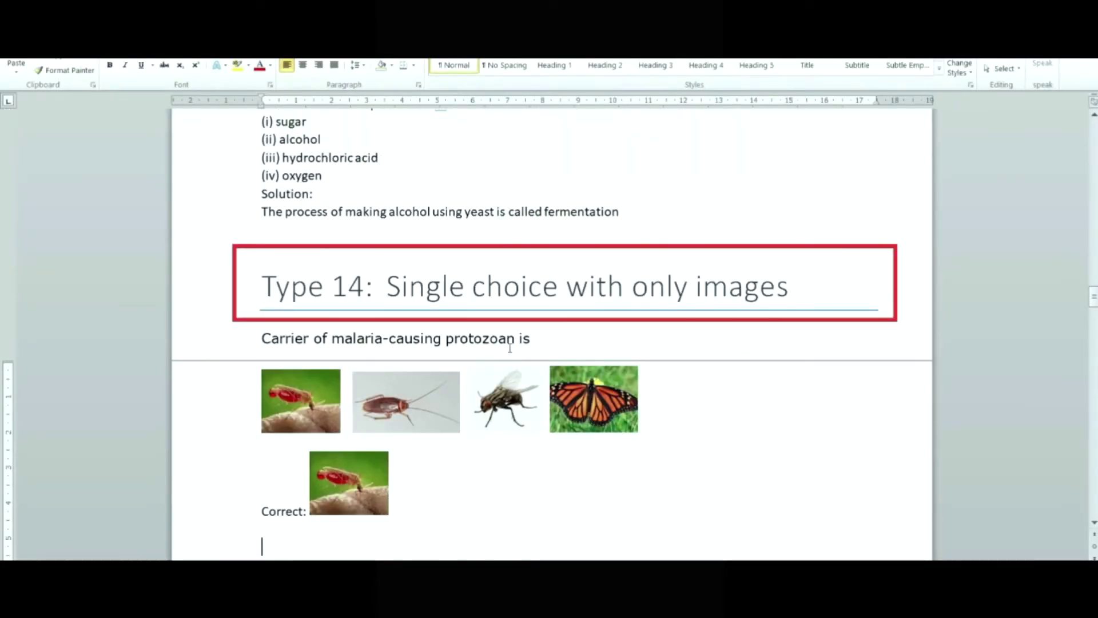
- In the Word document, copy the Type 14 question "Carrier of malaria-causing protozoan is"
{"action": "left_click", "coordinate": [656, 435]}
{"action": "left_click_drag", "start_coordinate": [544, 349], "coordinate": [289, 337]}
{"action": "key", "text": "ctrl+c"}
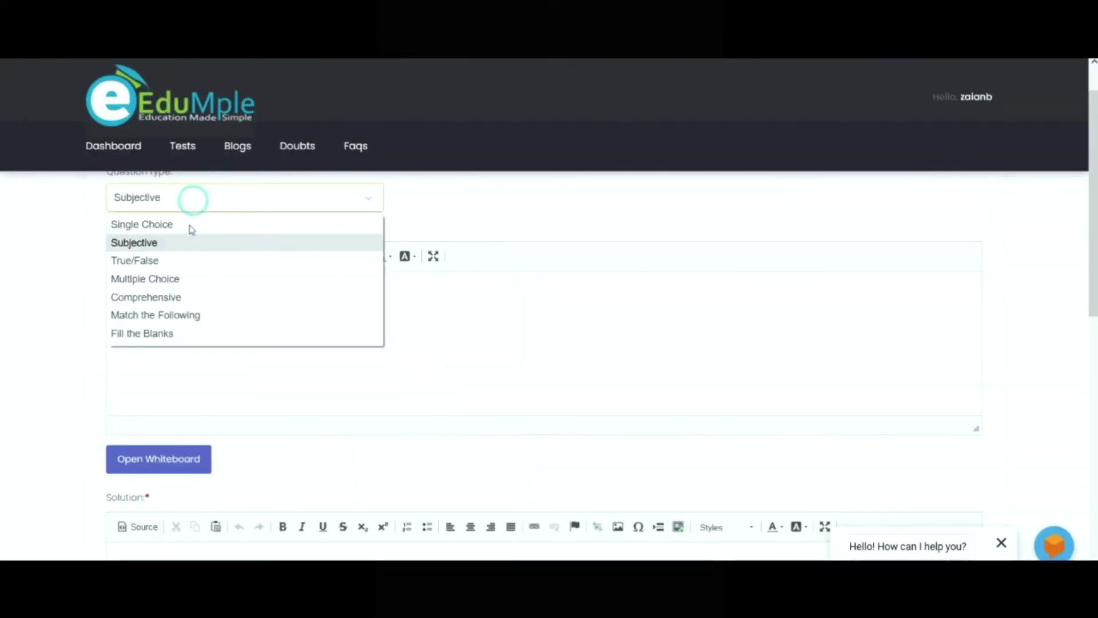
- In the EduMple form, set the question type to Single Choice, paste the malaria question, and remove its bold formatting
{"action": "left_click", "coordinate": [190, 227]}
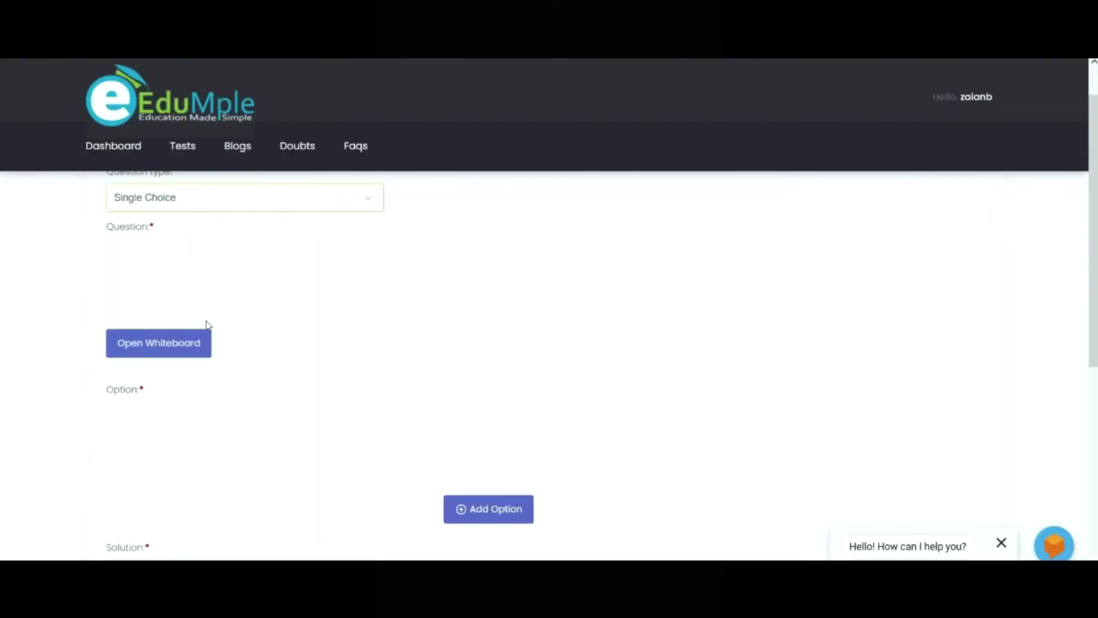
{"action": "left_click", "coordinate": [211, 312]}
{"action": "key", "text": "ctrl+v"}
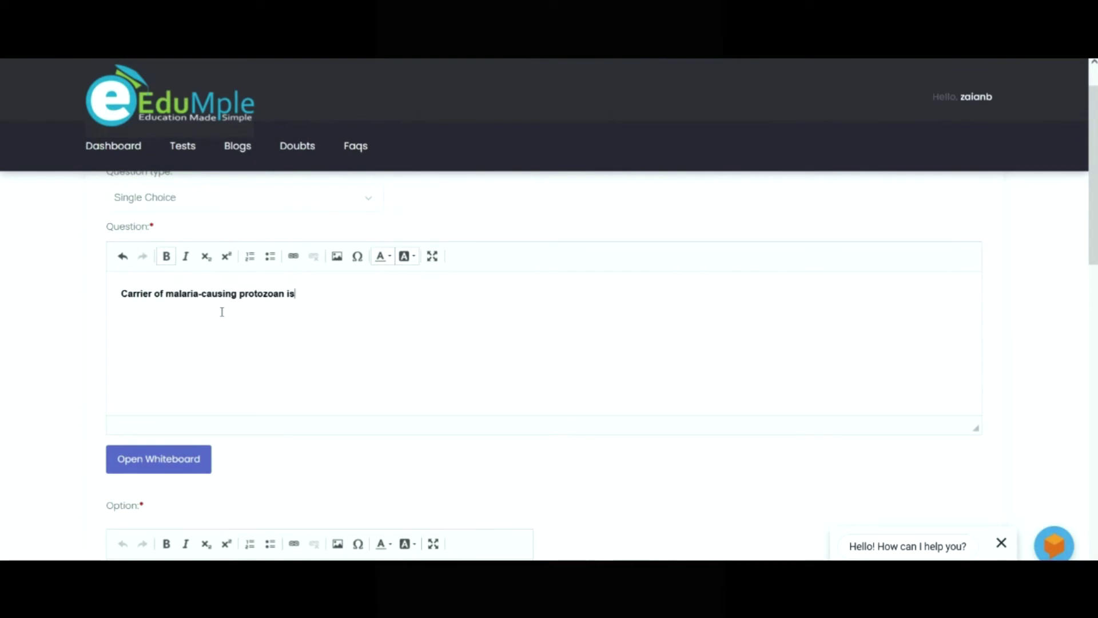
{"action": "triple_click", "coordinate": [250, 296]}
{"action": "left_click", "coordinate": [166, 256]}
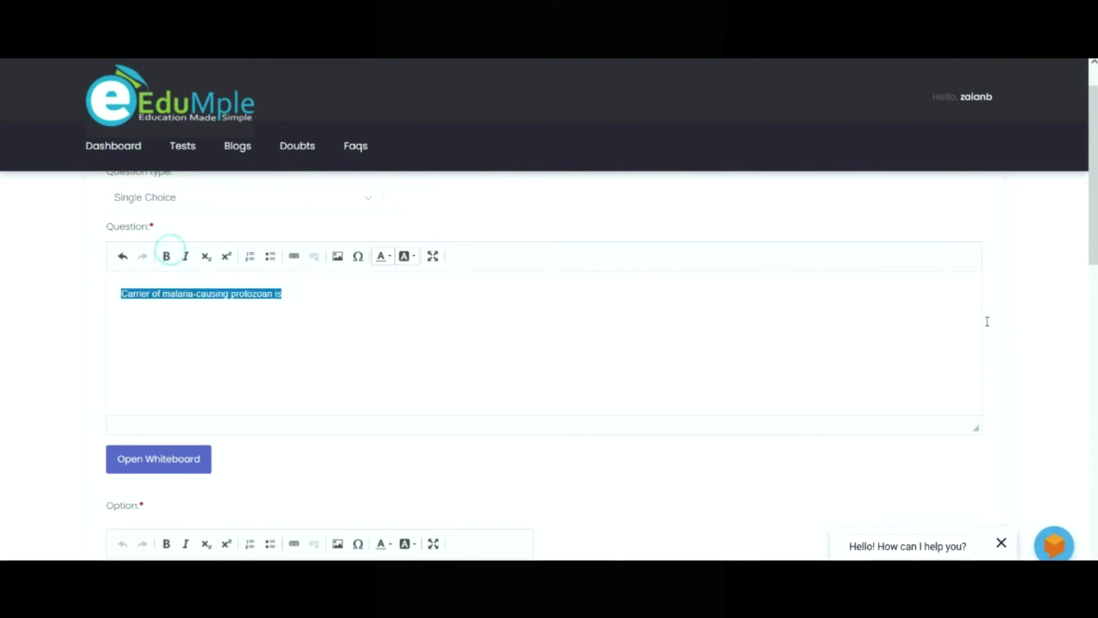
- Copy the mosquito image from the Type 14 question in Word and add it as the first option in the EduMple form
{"action": "scroll", "coordinate": [2, 247], "scroll_direction": "down", "scroll_amount": 5}
{"action": "left_click", "coordinate": [345, 361]}
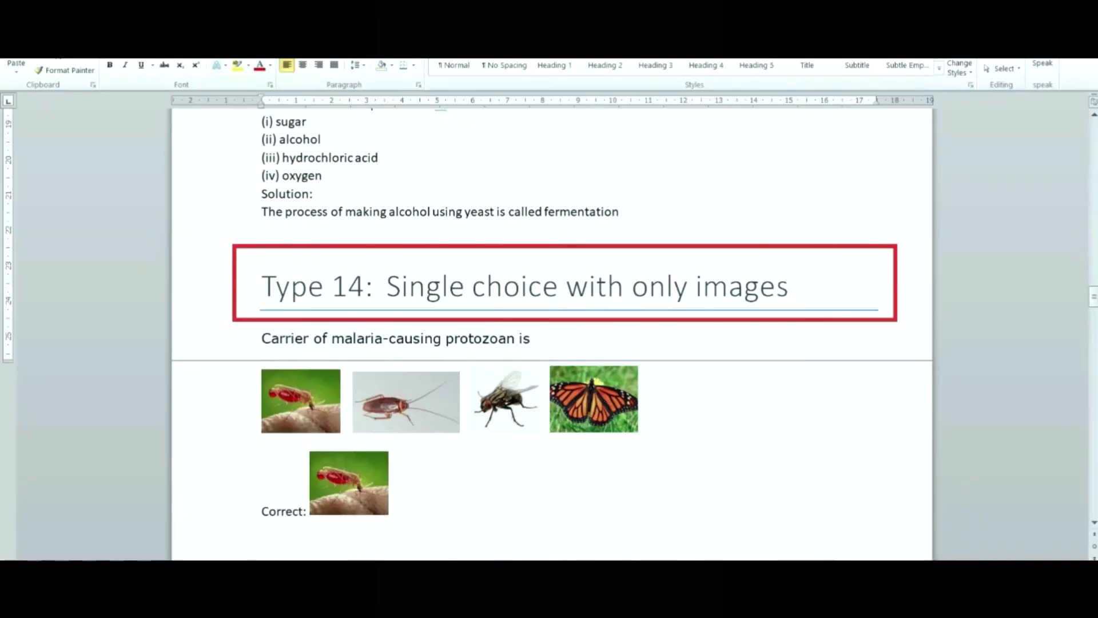
{"action": "left_click_drag", "start_coordinate": [262, 338], "coordinate": [539, 340]}
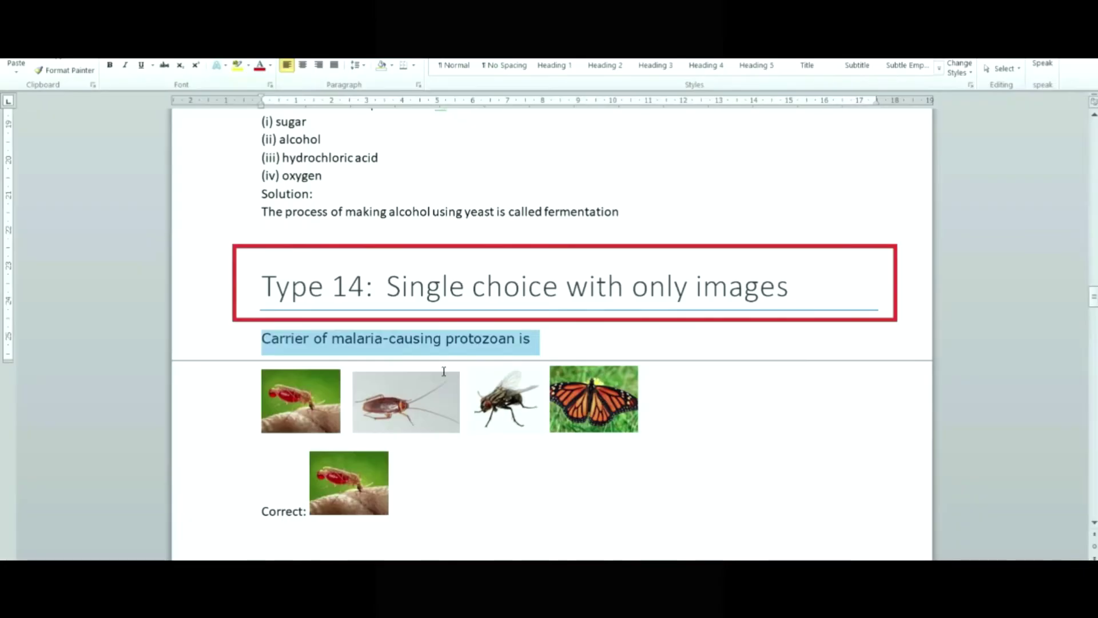
{"action": "left_click", "coordinate": [338, 413]}
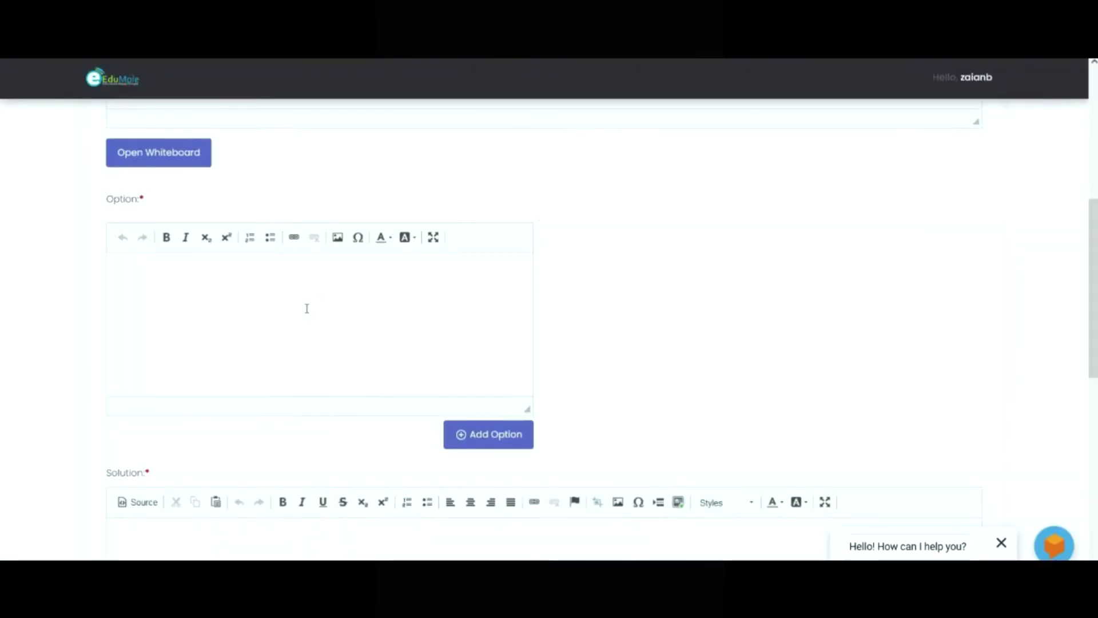
{"action": "key", "text": "ctrl+v"}
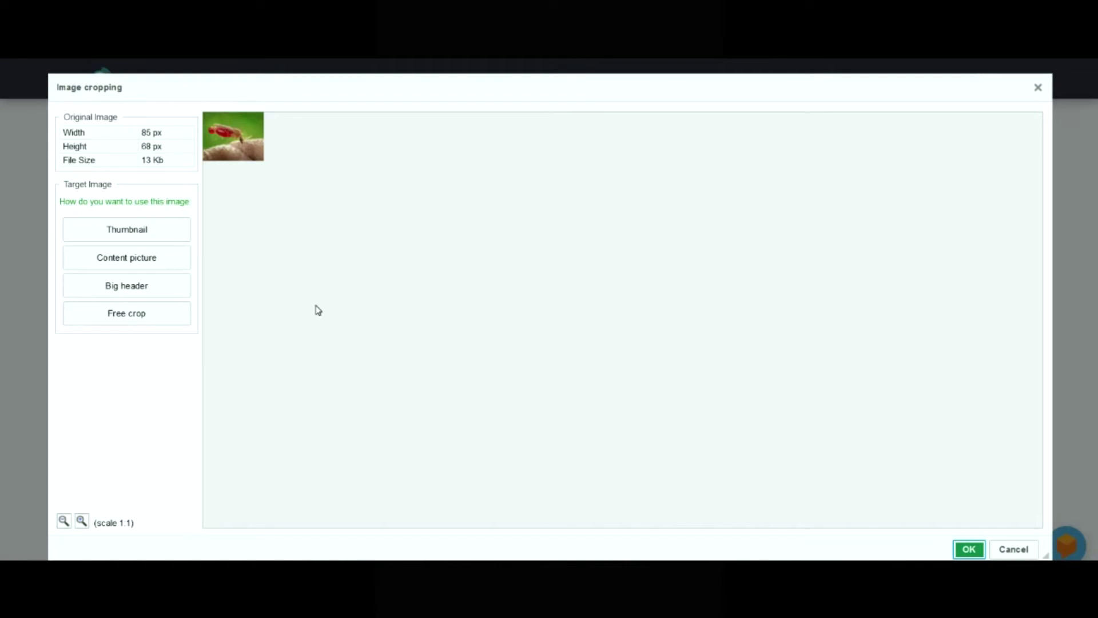
{"action": "left_click", "coordinate": [968, 549]}
{"action": "left_click", "coordinate": [490, 433]}
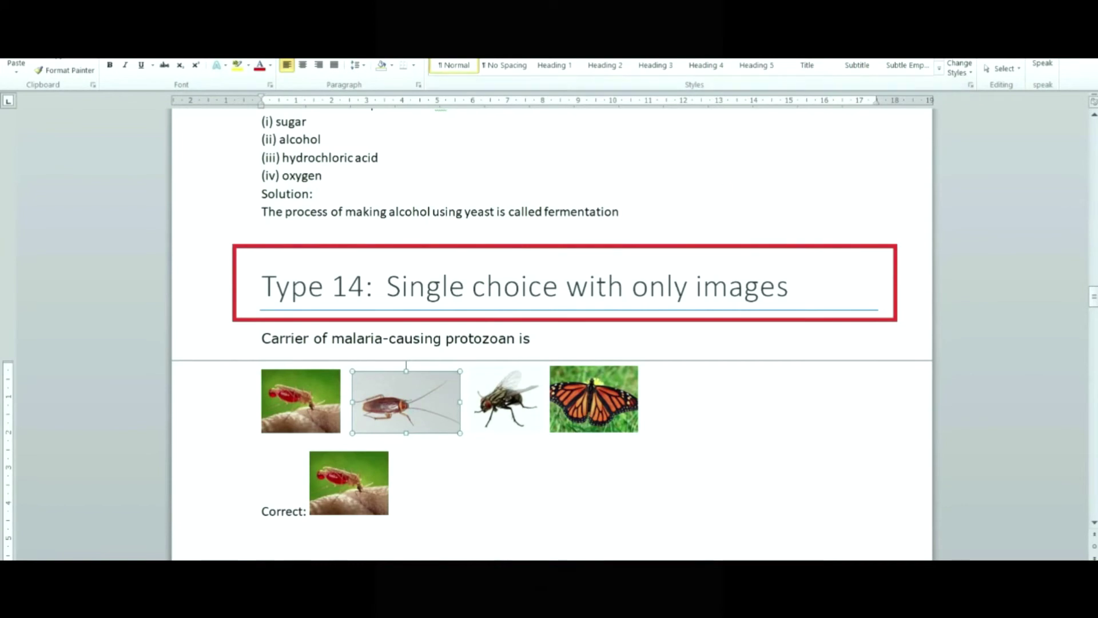
- Paste the cockroach image copied from Word into the EduMple option editor and add it as the second option
{"action": "left_click", "coordinate": [404, 267]}
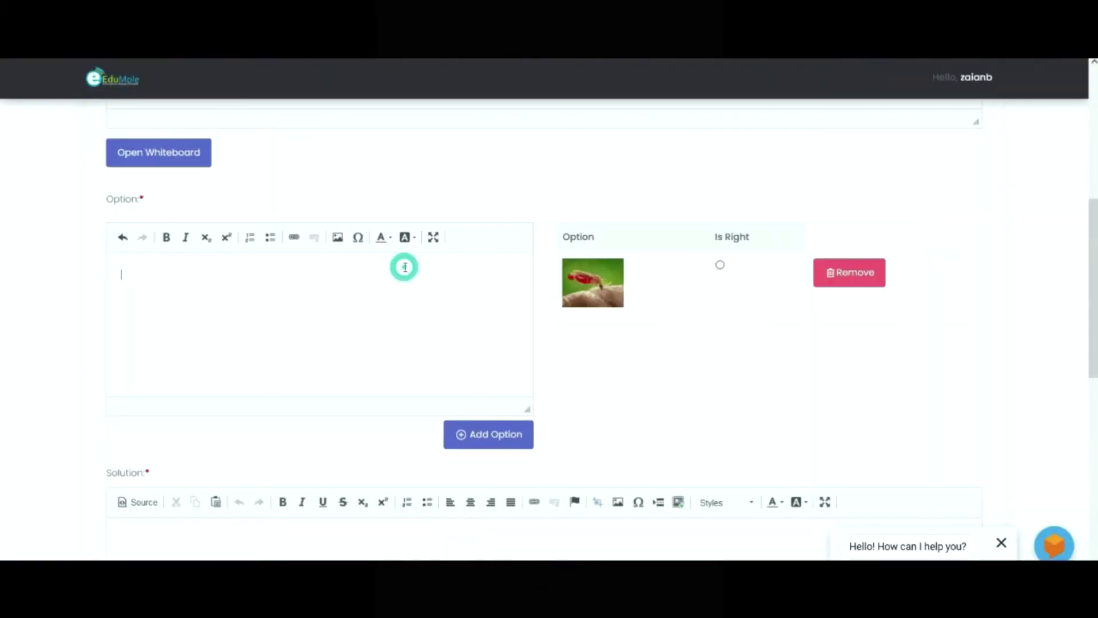
{"action": "key", "text": "ctrl+v"}
{"action": "left_click", "coordinate": [969, 549]}
{"action": "left_click", "coordinate": [507, 445]}
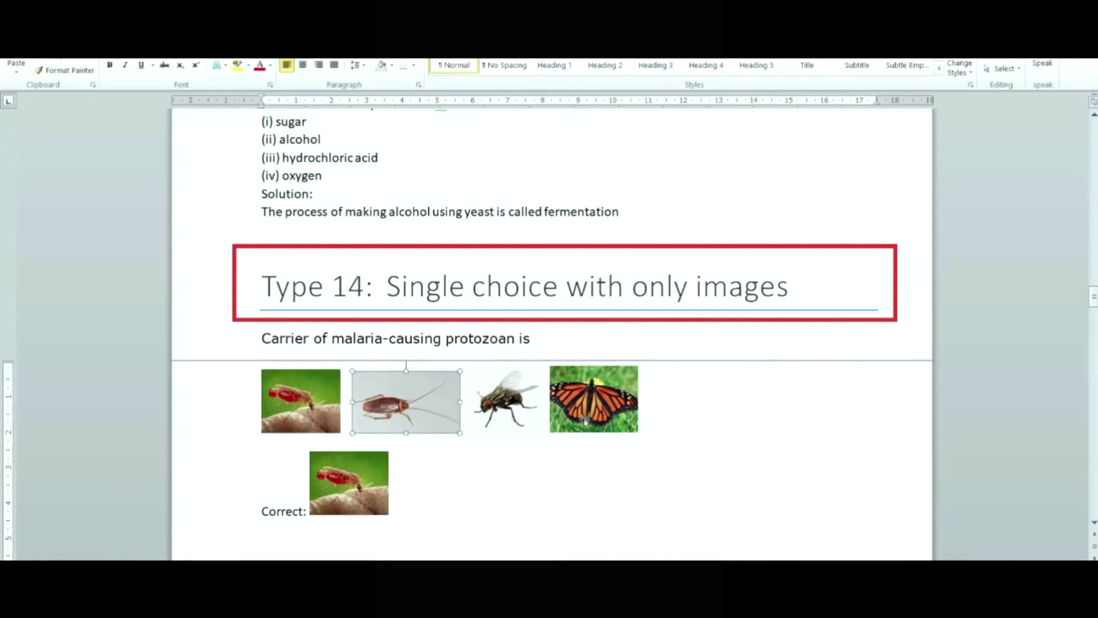
- Copy the housefly image from the Word document and add it as the third option in the EduMple form
{"action": "left_click", "coordinate": [504, 428]}
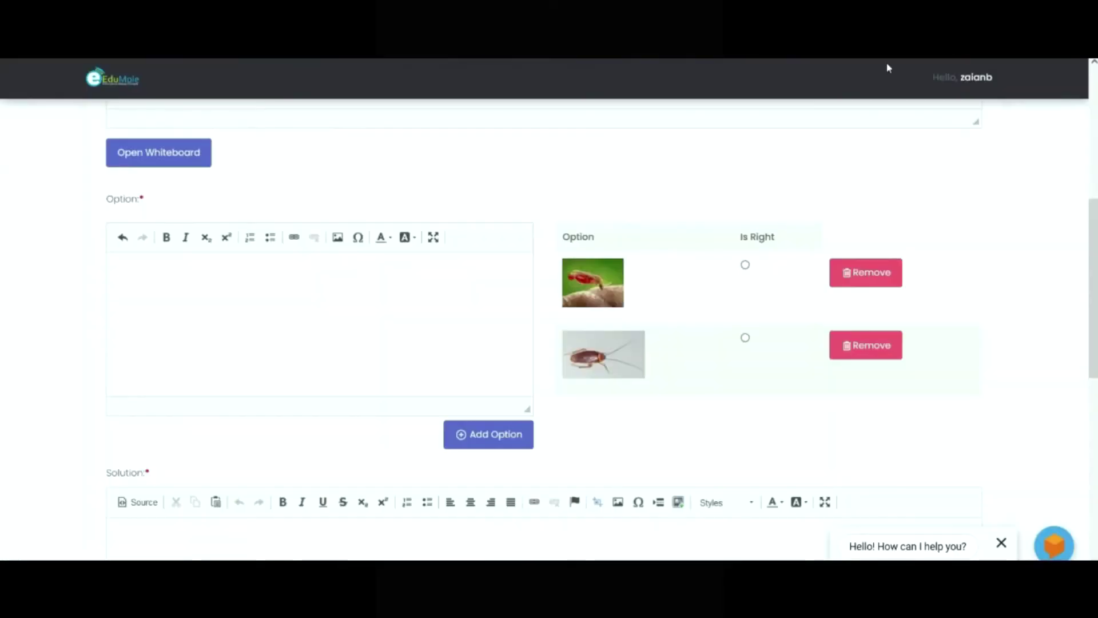
{"action": "left_click", "coordinate": [285, 277]}
{"action": "key", "text": "ctrl+v"}
{"action": "left_click", "coordinate": [969, 549]}
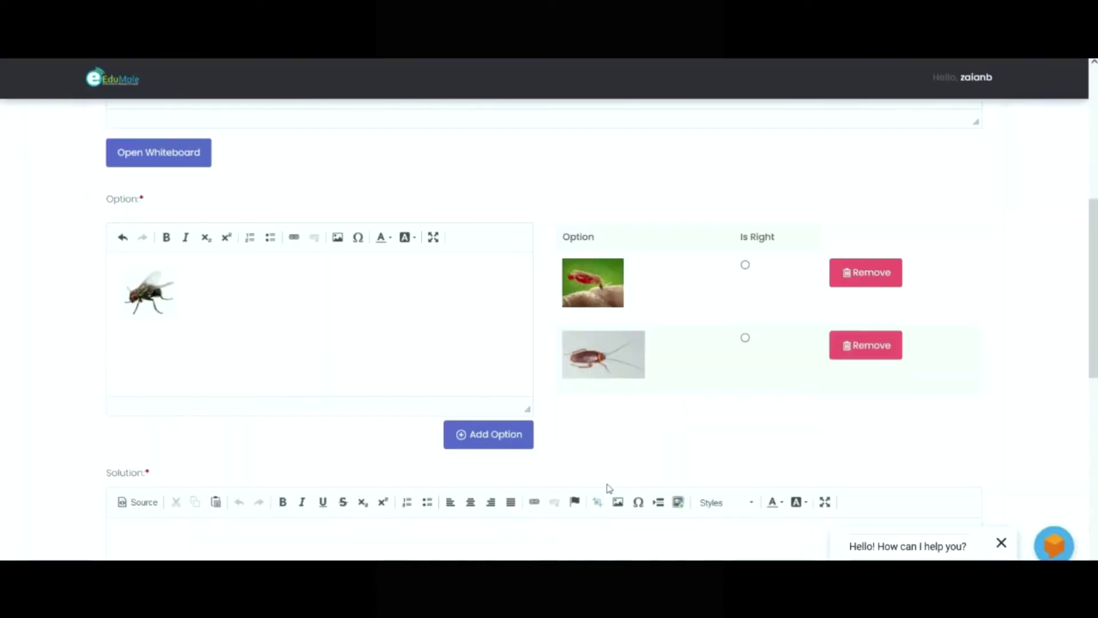
{"action": "left_click", "coordinate": [516, 438]}
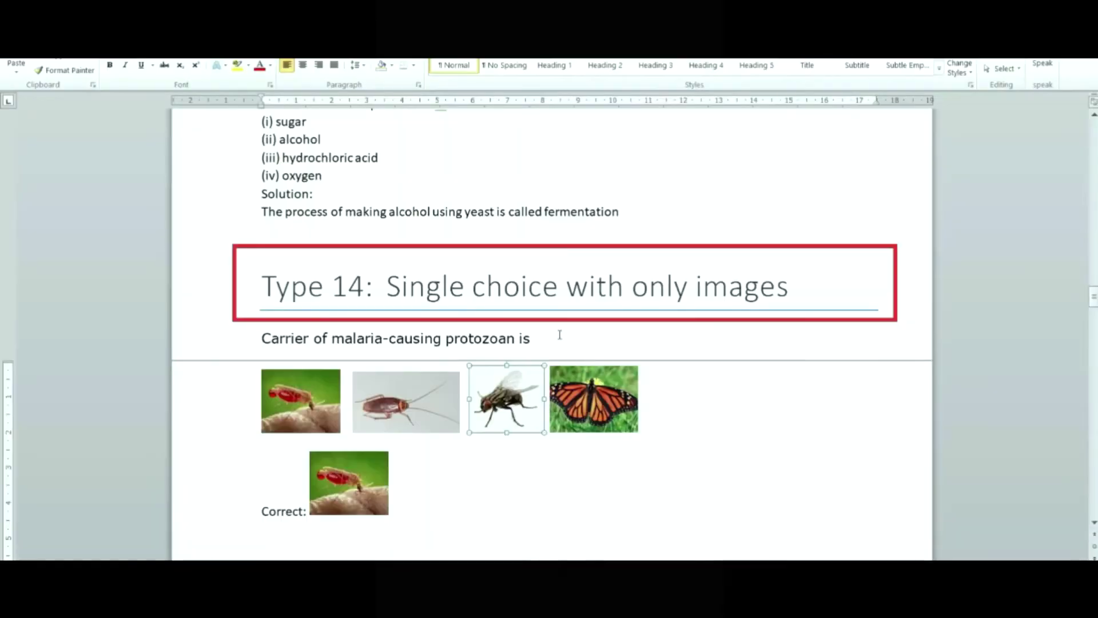
- Copy the butterfly image from the Word document and add it as the fourth option in the EduMple form
{"action": "left_click", "coordinate": [618, 410]}
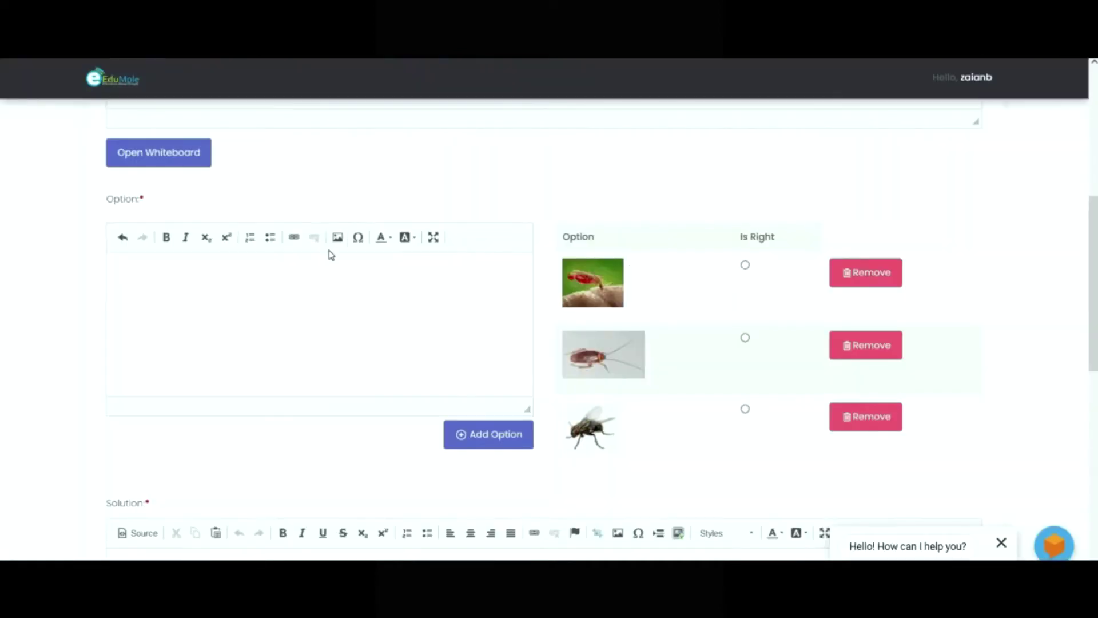
{"action": "left_click", "coordinate": [329, 252]}
{"action": "key", "text": "ctrl+v"}
{"action": "left_click", "coordinate": [969, 549]}
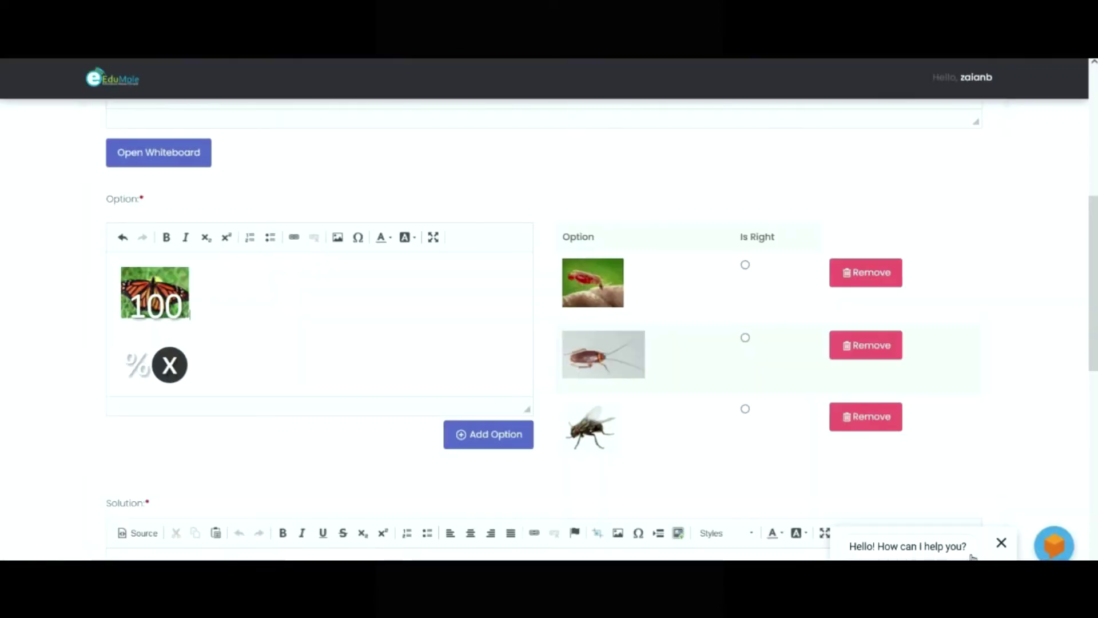
{"action": "left_click", "coordinate": [490, 437]}
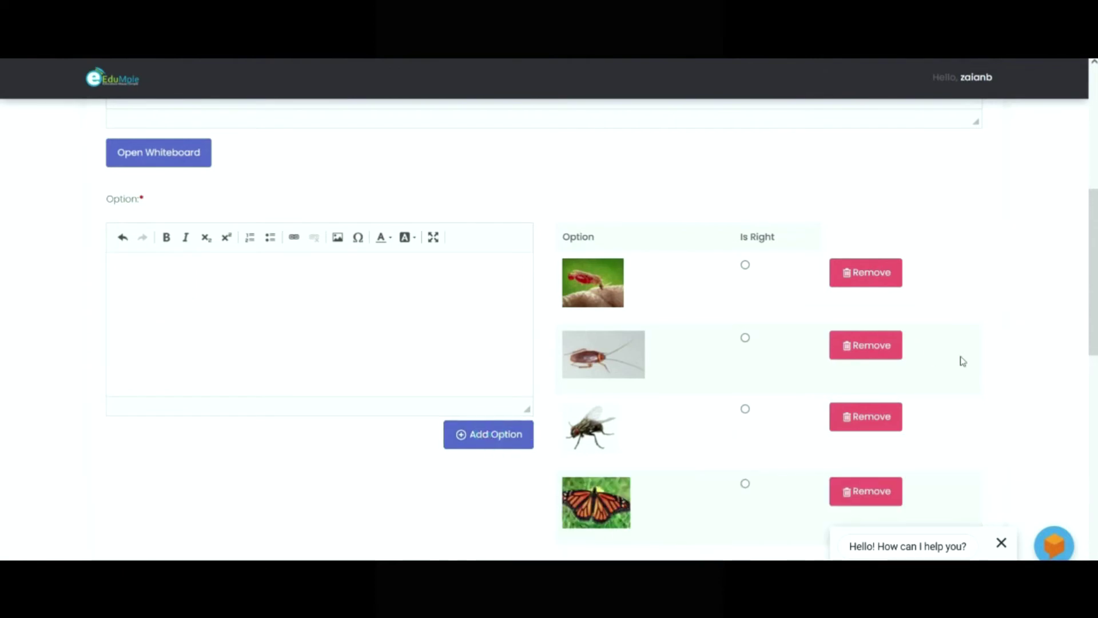
- Check the correct answer image in Word and mark the mosquito option as right in the EduMple form
{"action": "scroll", "coordinate": [2, 320], "scroll_direction": "down", "scroll_amount": 1}
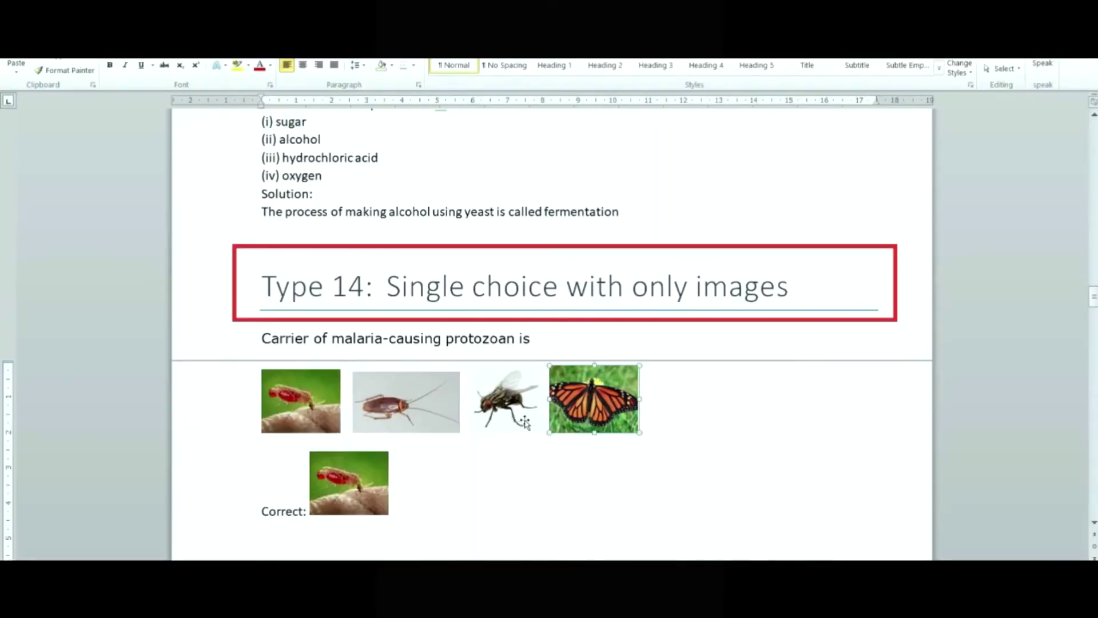
{"action": "left_click", "coordinate": [374, 478]}
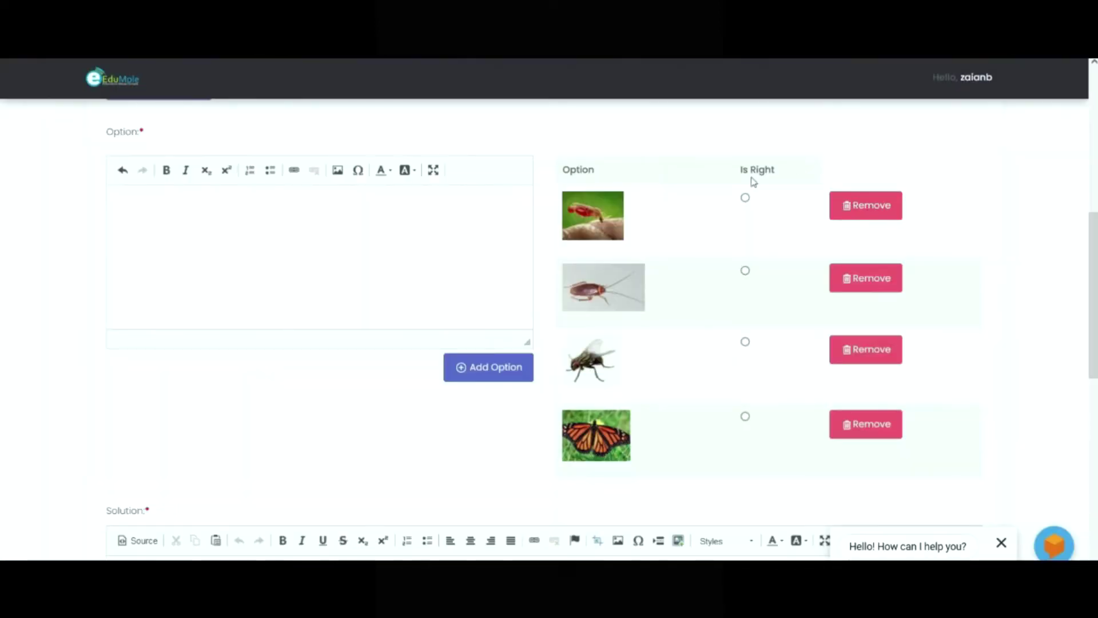
{"action": "left_click", "coordinate": [745, 197]}
{"action": "scroll", "coordinate": [2, 331], "scroll_direction": "down", "scroll_amount": 1}
{"action": "scroll", "coordinate": [3, 331], "scroll_direction": "down", "scroll_amount": 2}
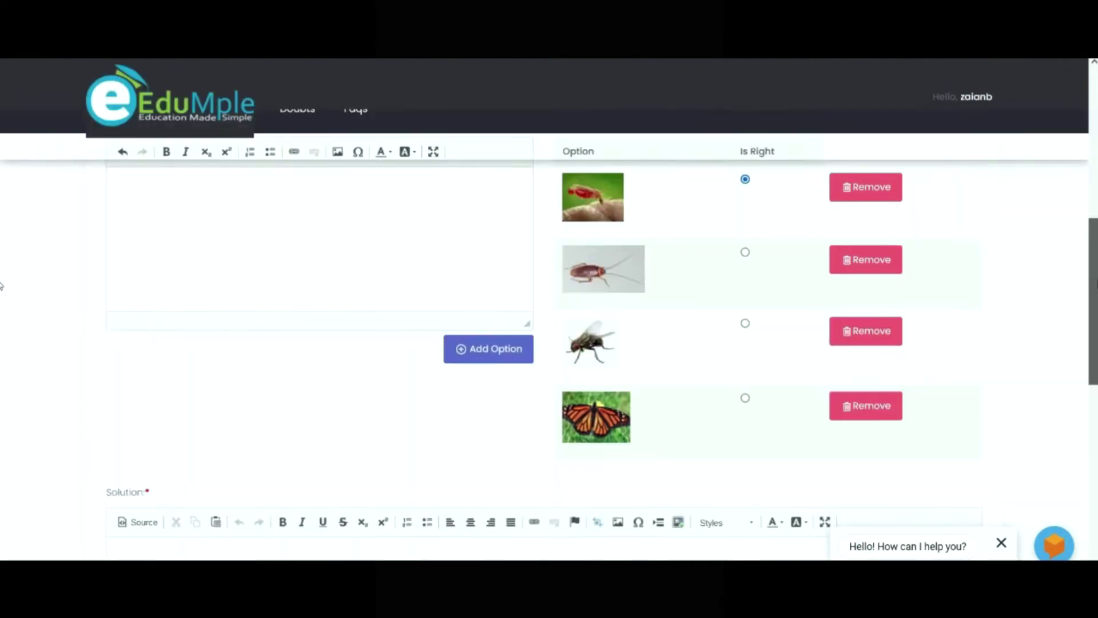
- Copy the mosquito image from the option list and paste it into the Solution editor
{"action": "scroll", "coordinate": [2, 289], "scroll_direction": "up", "scroll_amount": 4}
{"action": "left_click", "coordinate": [618, 273]}
{"action": "left_click", "coordinate": [651, 277]}
{"action": "right_click", "coordinate": [572, 272]}
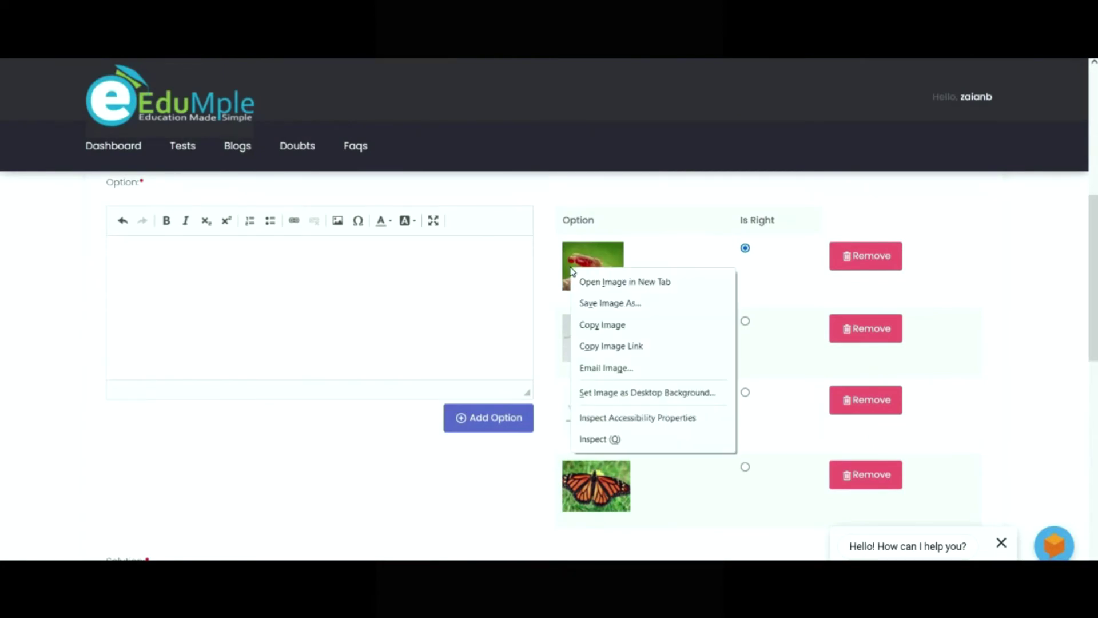
{"action": "left_click", "coordinate": [597, 326]}
{"action": "scroll", "coordinate": [3, 315], "scroll_direction": "down", "scroll_amount": 5}
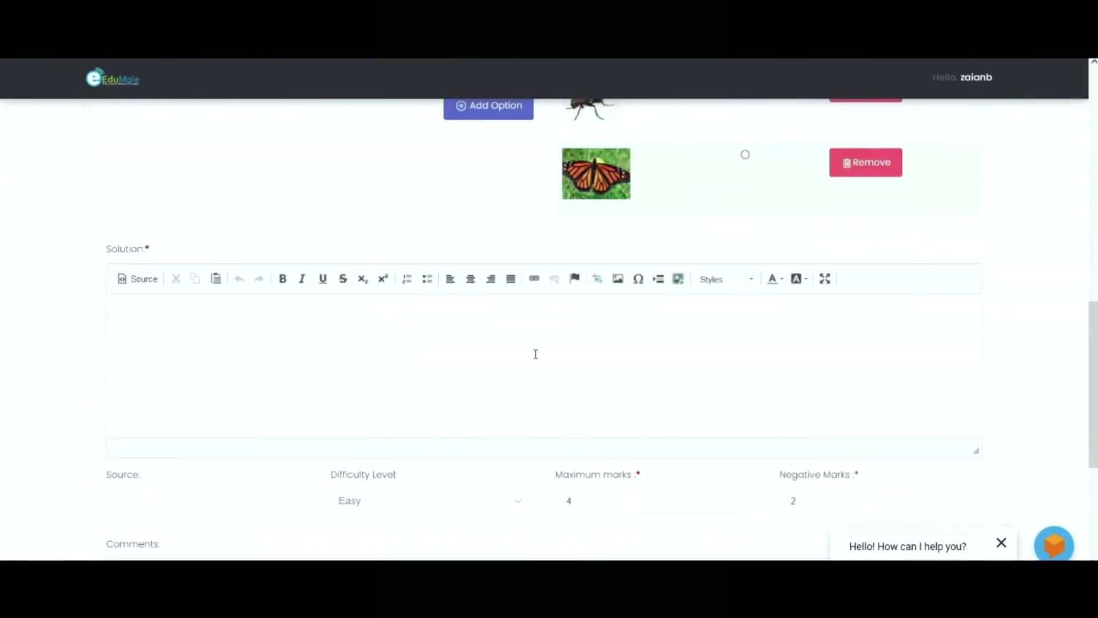
{"action": "left_click", "coordinate": [536, 354]}
{"action": "key", "text": "ctrl+v"}
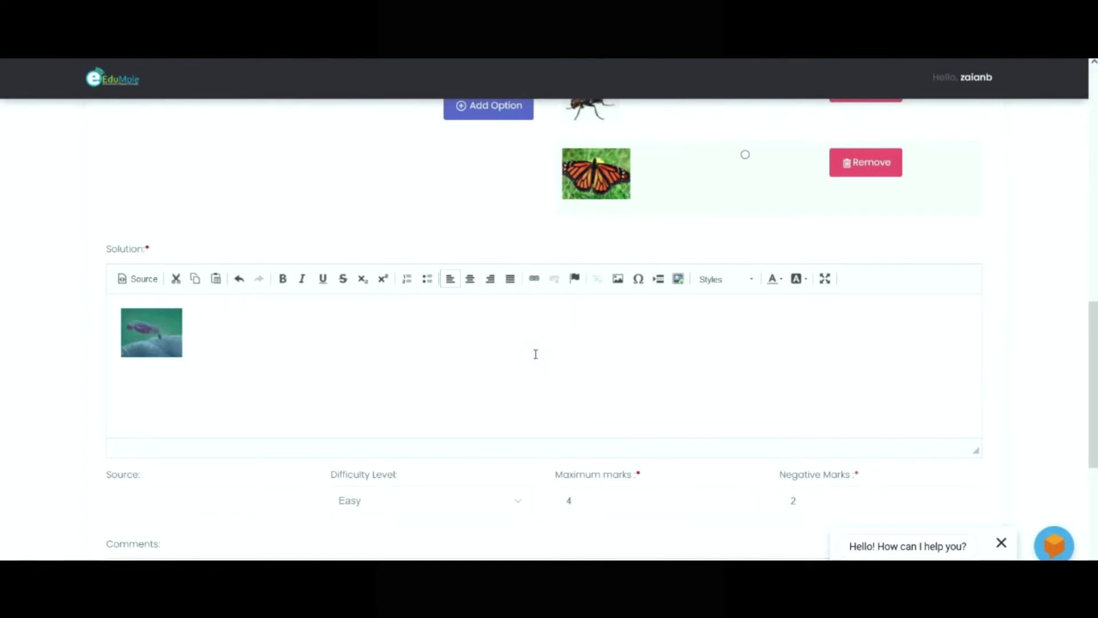
{"action": "left_click", "coordinate": [535, 353]}
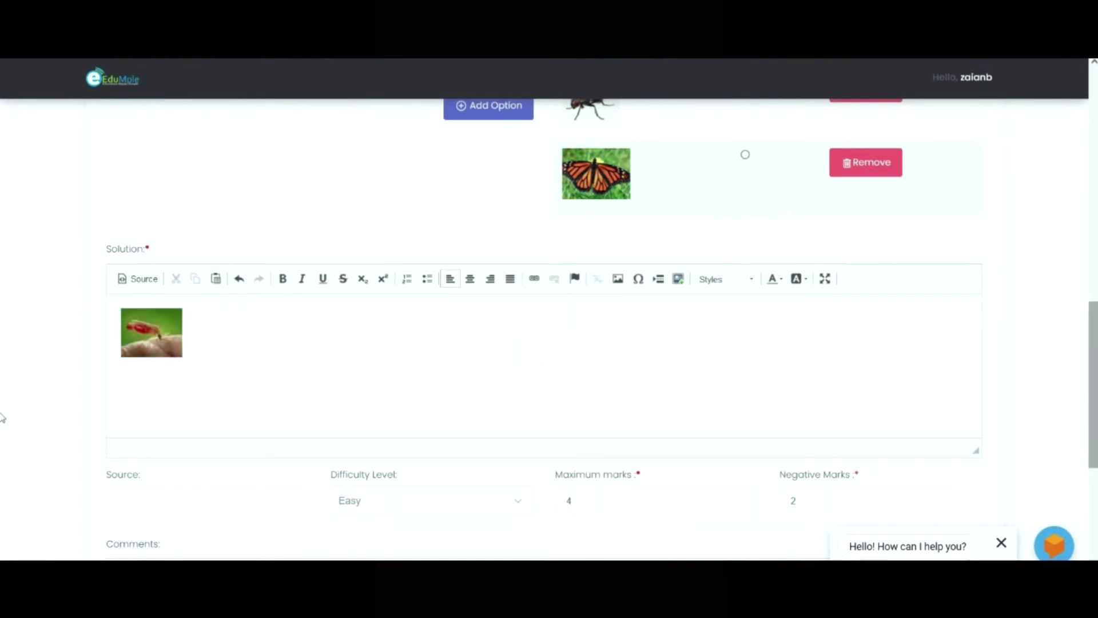
- Copy Type 15 option A, the mosquito image with "female Anopheles mosquito", from Word and paste it into the EduMple option editor
{"action": "scroll", "coordinate": [1, 378], "scroll_direction": "up", "scroll_amount": 5}
{"action": "scroll", "coordinate": [2, 457], "scroll_direction": "down", "scroll_amount": 9}
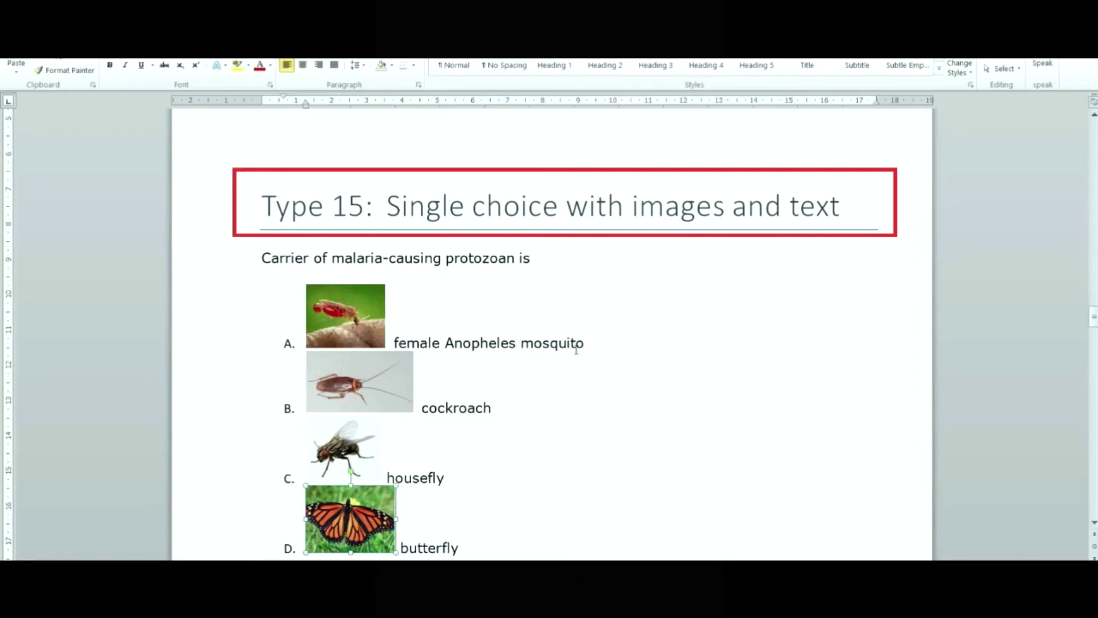
{"action": "left_click_drag", "start_coordinate": [586, 344], "coordinate": [361, 333]}
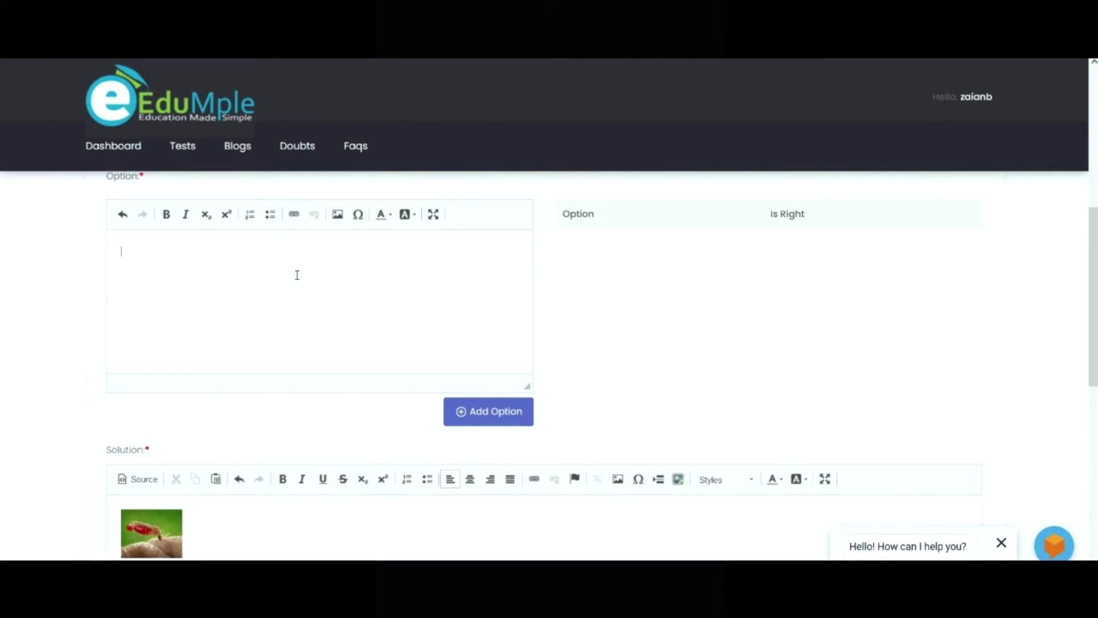
{"action": "key", "text": "ctrl+v"}
{"action": "scroll", "coordinate": [218, 302], "scroll_direction": "down", "scroll_amount": 1}
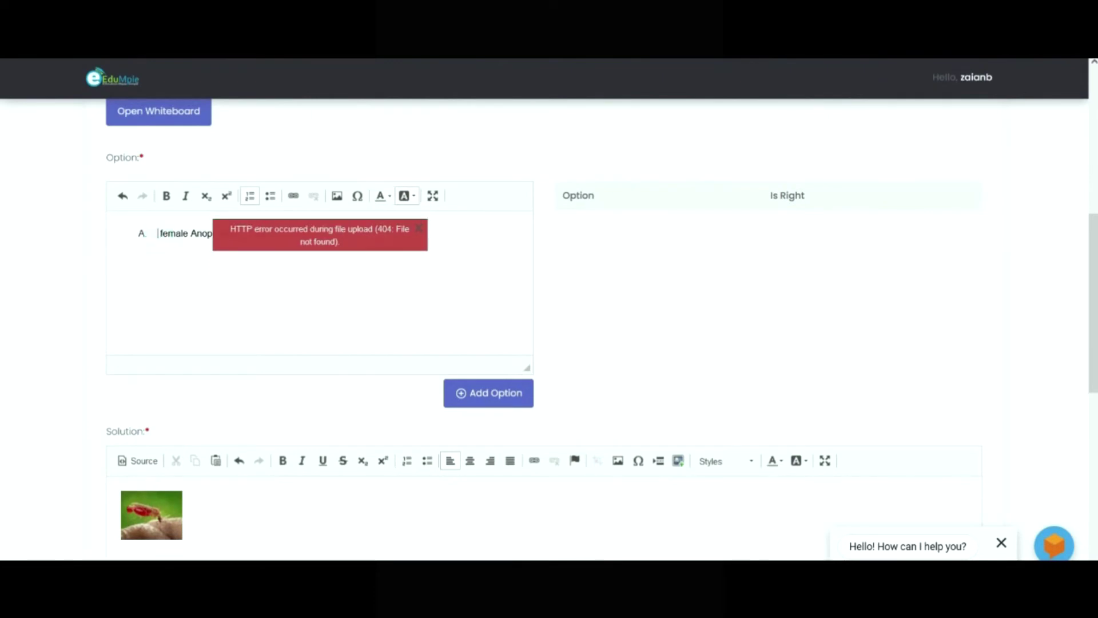
- Copy the mosquito image alone from Word, insert it before the option text, remove the list lettering, and add the option
{"action": "key", "text": "alt+Tab"}
{"action": "left_click", "coordinate": [499, 380]}
{"action": "left_click", "coordinate": [358, 314]}
{"action": "key", "text": "alt+Tab"}
{"action": "left_click", "coordinate": [288, 251]}
{"action": "key", "text": "ctrl+v"}
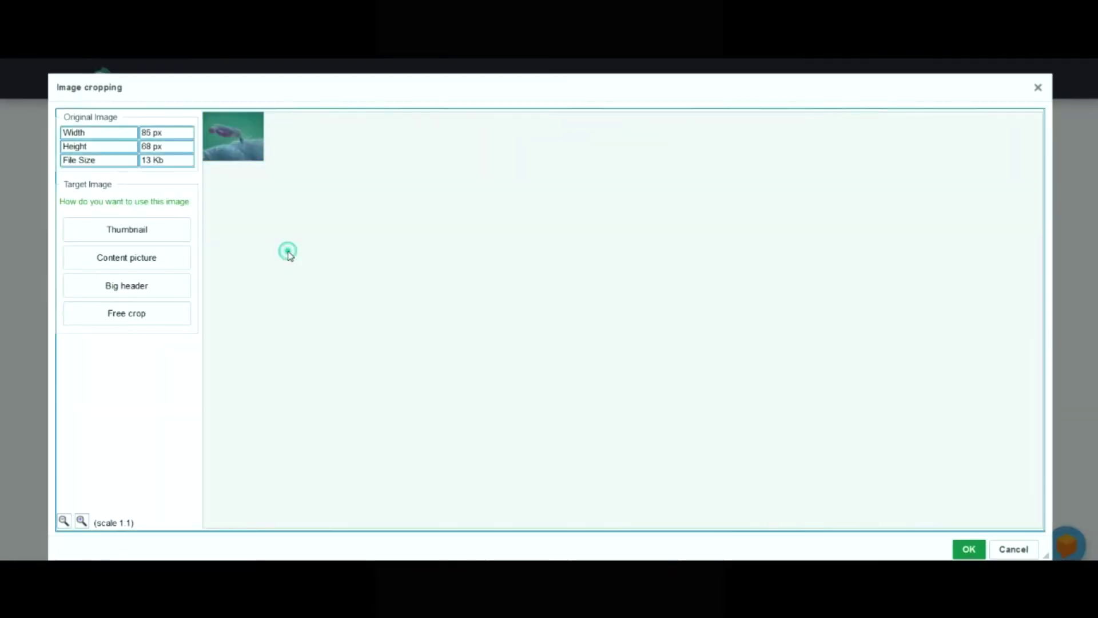
{"action": "left_click", "coordinate": [968, 548]}
{"action": "left_click", "coordinate": [152, 279]}
{"action": "key", "text": "BackSpace"}
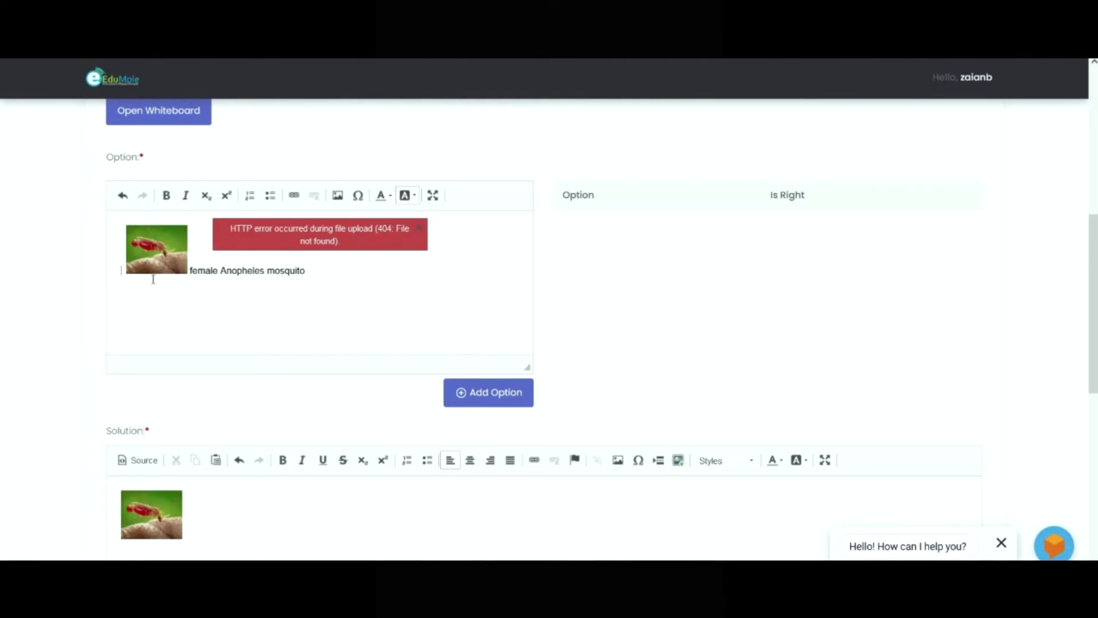
{"action": "left_click", "coordinate": [497, 402]}
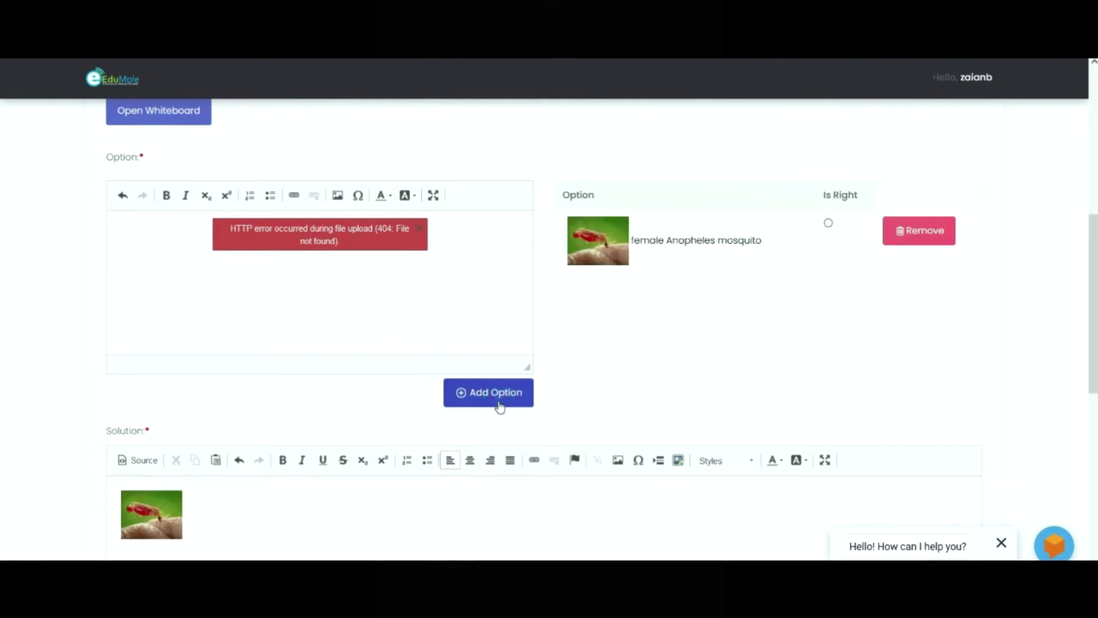
- Copy the Type 15 cockroach image from Word and insert it into the empty EduMple option editor
{"action": "left_click", "coordinate": [314, 281]}
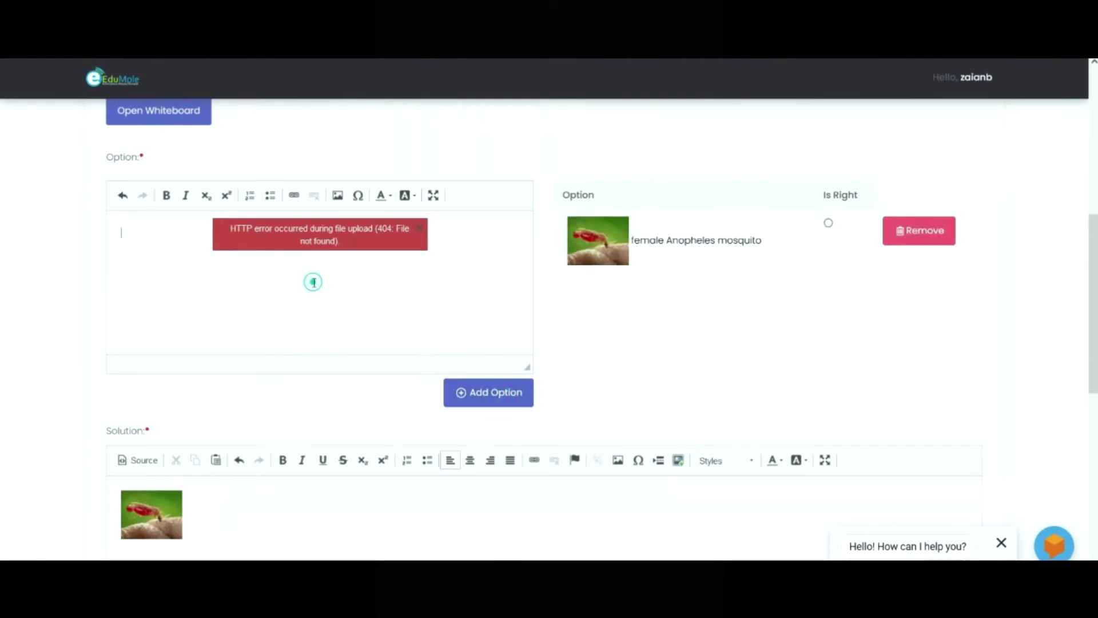
{"action": "left_click", "coordinate": [675, 572]}
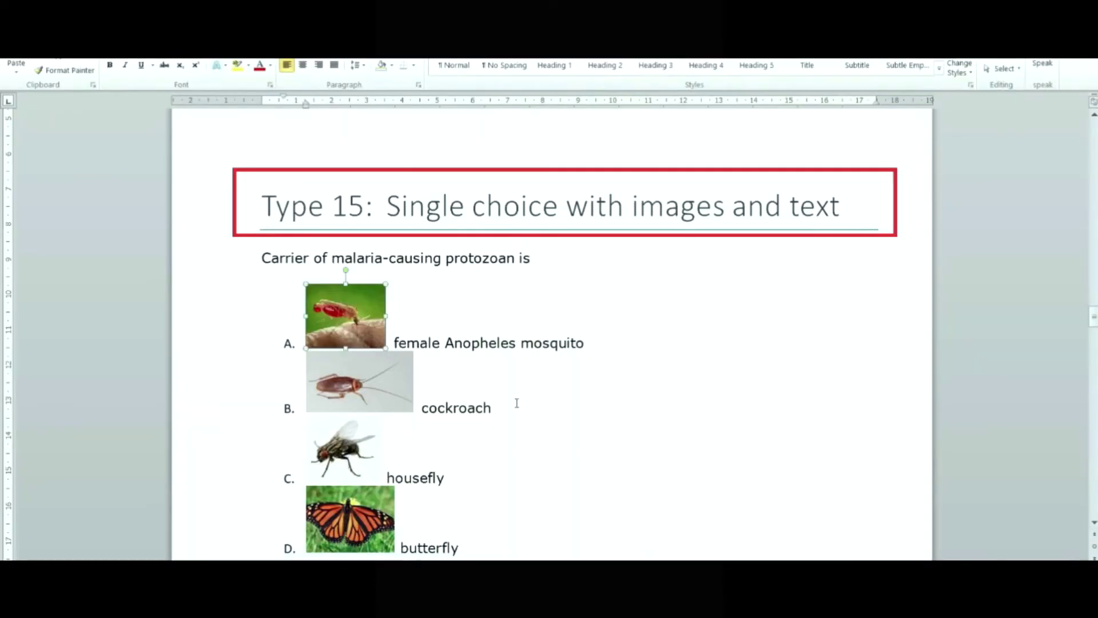
{"action": "left_click", "coordinate": [394, 387]}
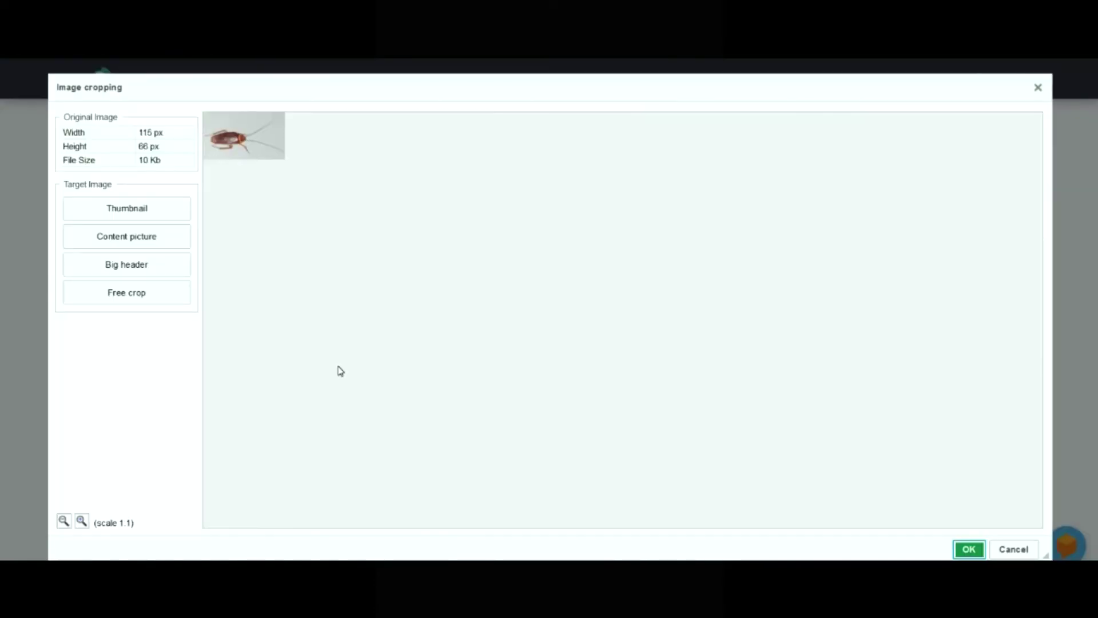
{"action": "left_click", "coordinate": [970, 549]}
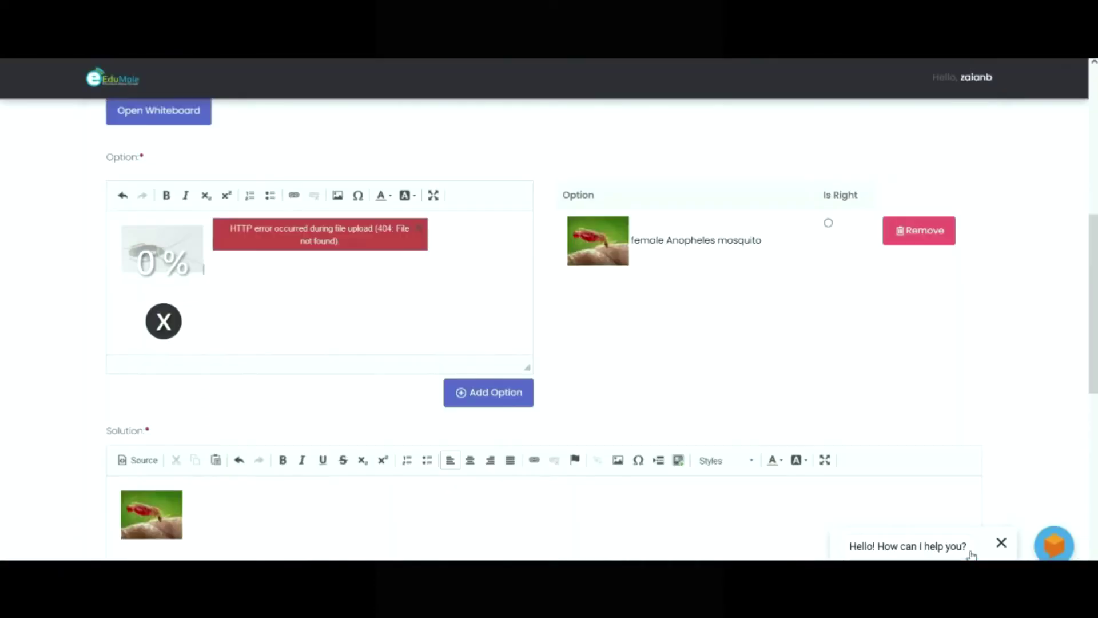
- Make the cockroach picture a captioned image and select its placeholder caption text
{"action": "double_click", "coordinate": [167, 239]}
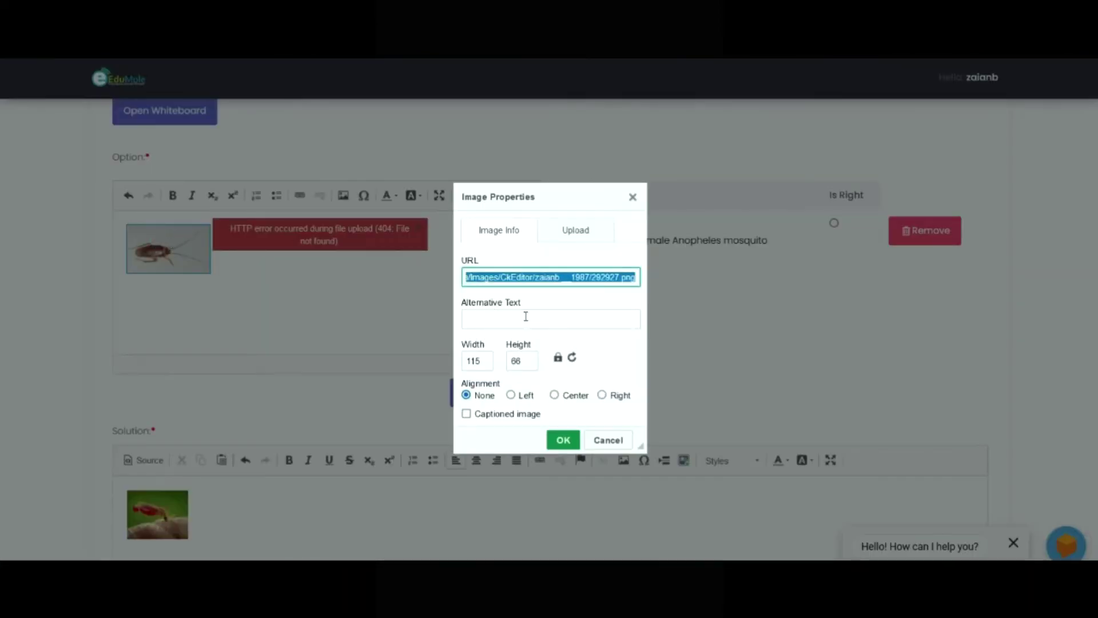
{"action": "left_click", "coordinate": [495, 417]}
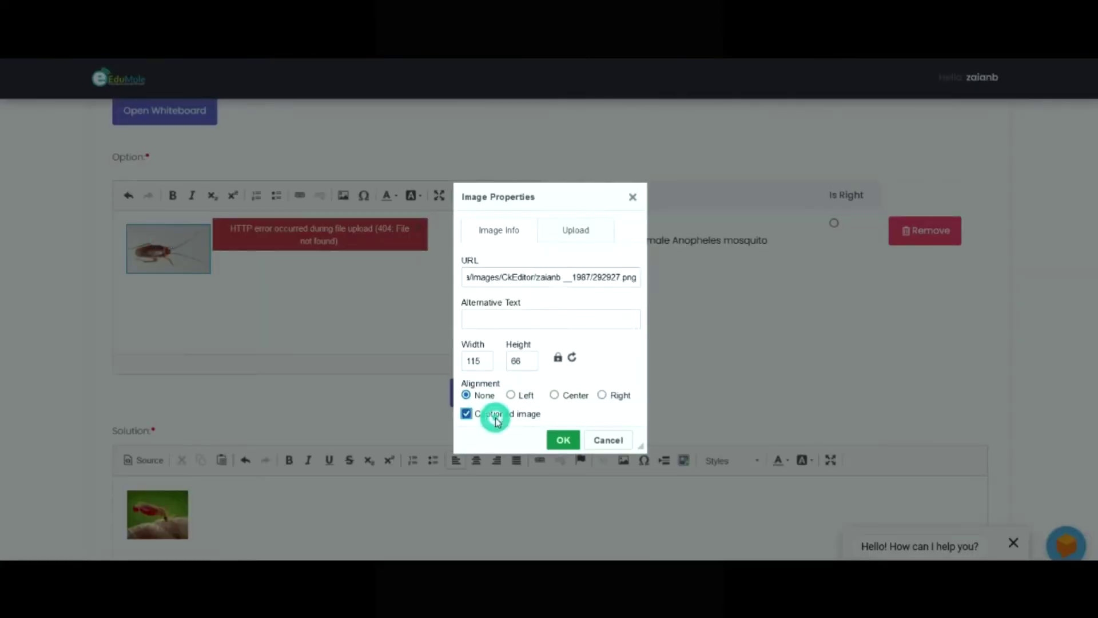
{"action": "left_click", "coordinate": [564, 440]}
{"action": "double_click", "coordinate": [197, 297]}
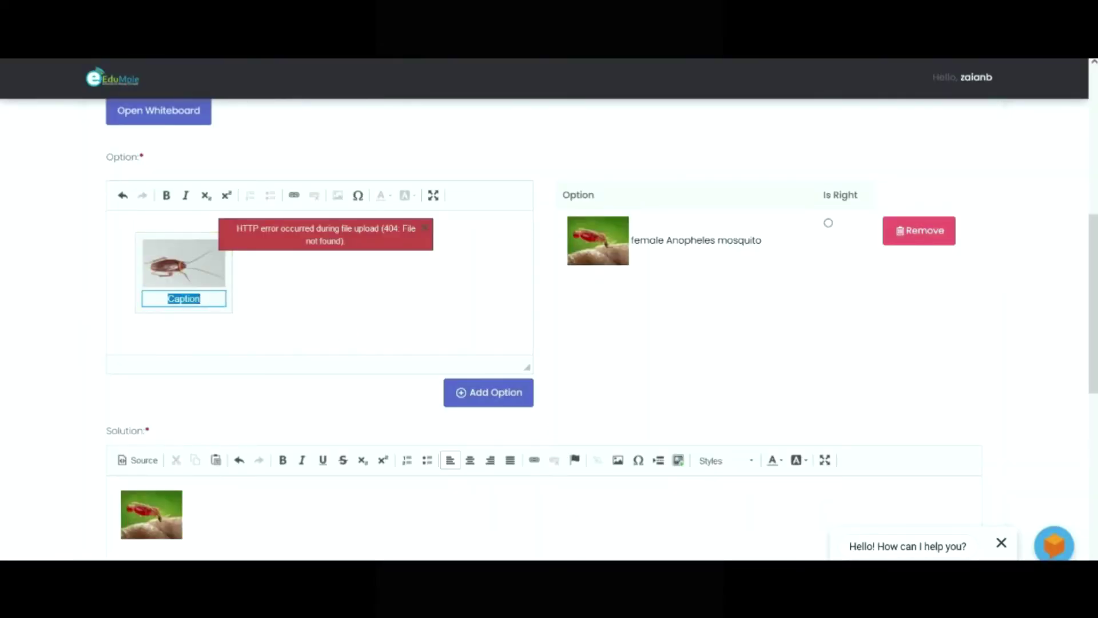
- Switch to the Word document and copy the option text "cockroach" beside the Type 15 option B image
{"action": "left_click", "coordinate": [658, 590]}
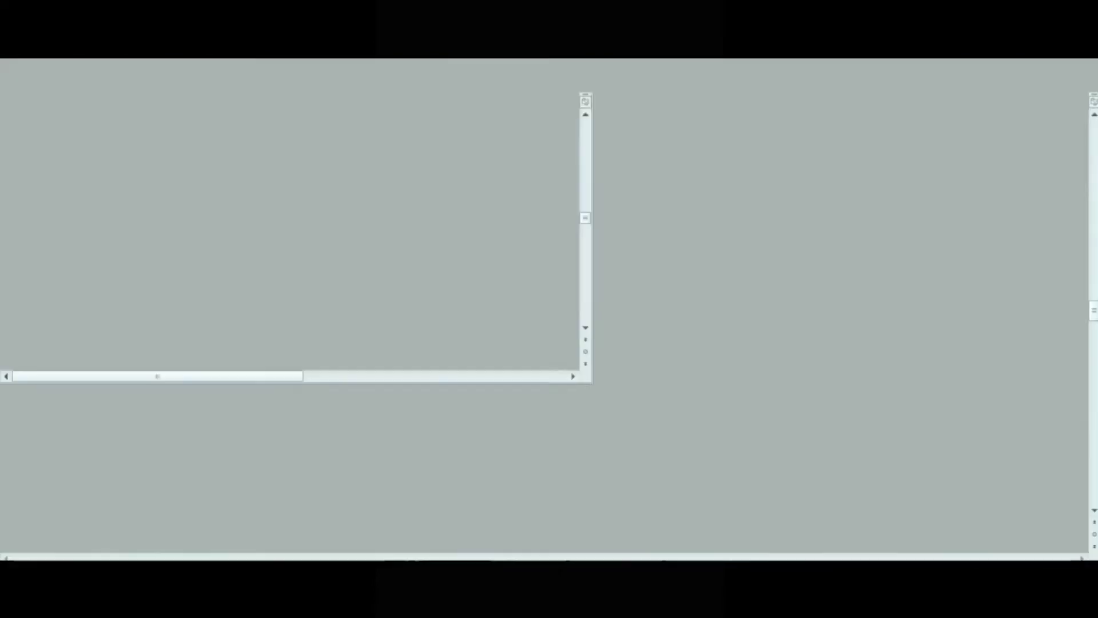
{"action": "left_click", "coordinate": [490, 402]}
{"action": "key", "text": "Left"}
{"action": "key", "text": "Left"}
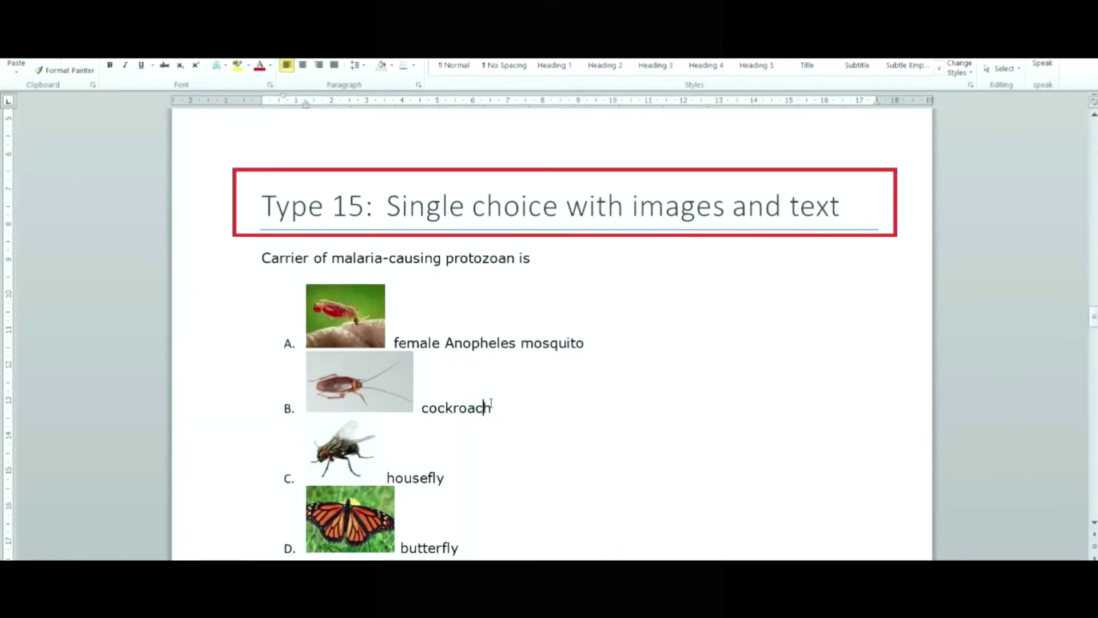
{"action": "key", "text": "Left"}
{"action": "key", "text": "shift+Right"}
{"action": "key", "text": "shift+Right"}
{"action": "key", "text": "shift+Right"}
{"action": "key", "text": "shift+Right"}
{"action": "key", "text": "shift+Right"}
{"action": "key", "text": "shift+Right"}
{"action": "key", "text": "shift+Right"}
{"action": "key", "text": "shift+Right"}
{"action": "key", "text": "shift+Right"}
{"action": "key", "text": "shift+Right"}
{"action": "key", "text": "shift+Right"}
{"action": "key", "text": "shift+Left"}
{"action": "key", "text": "shift+Left"}
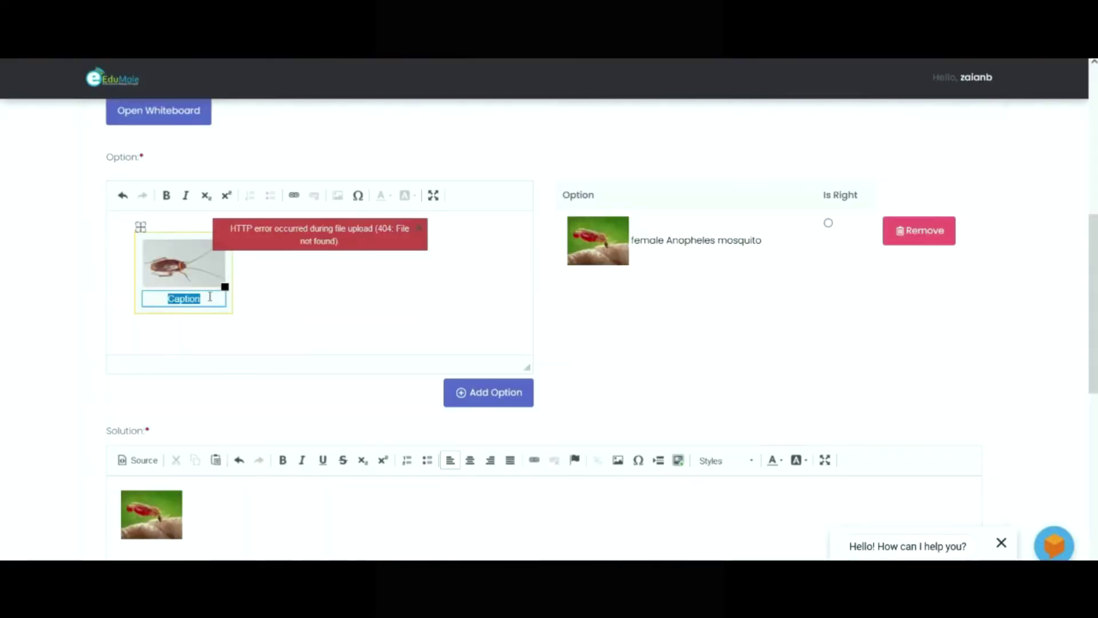
- Replace the placeholder caption under the cockroach picture in the EduMple option editor with "cockroach"
{"action": "left_click", "coordinate": [210, 296]}
{"action": "key", "text": "BackSpace"}
{"action": "key", "text": "BackSpace"}
{"action": "key", "text": "BackSpace"}
{"action": "key", "text": "BackSpace"}
{"action": "key", "text": "BackSpace"}
{"action": "key", "text": "BackSpace"}
{"action": "type", "text": "cockroach"}
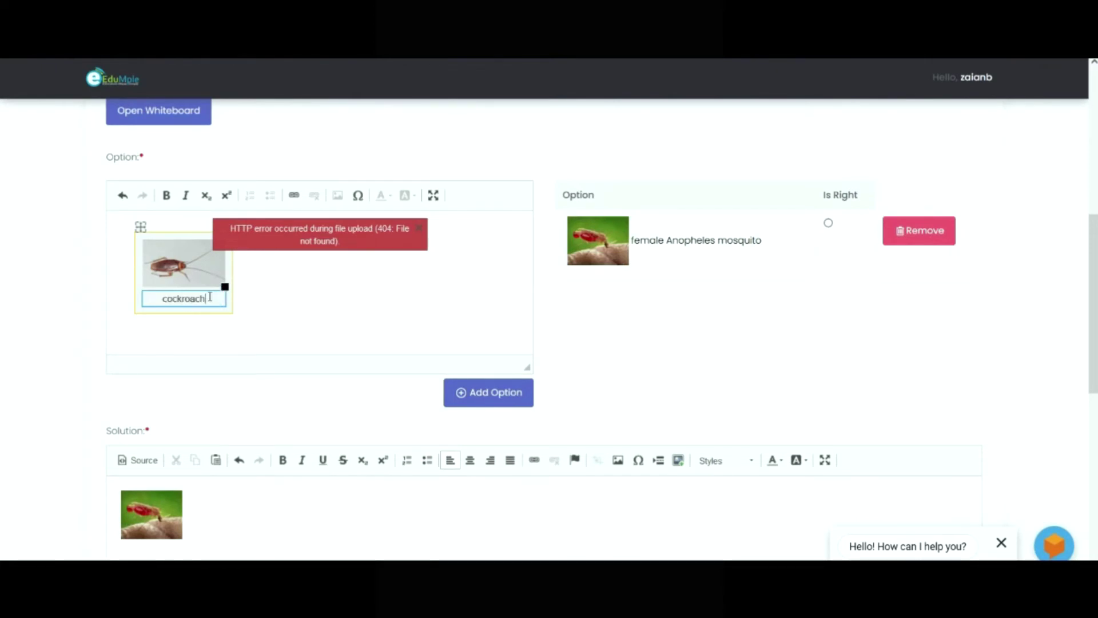
- Add the captioned cockroach picture as an option and mark the female Anopheles mosquito option as right
{"action": "left_click", "coordinate": [485, 395]}
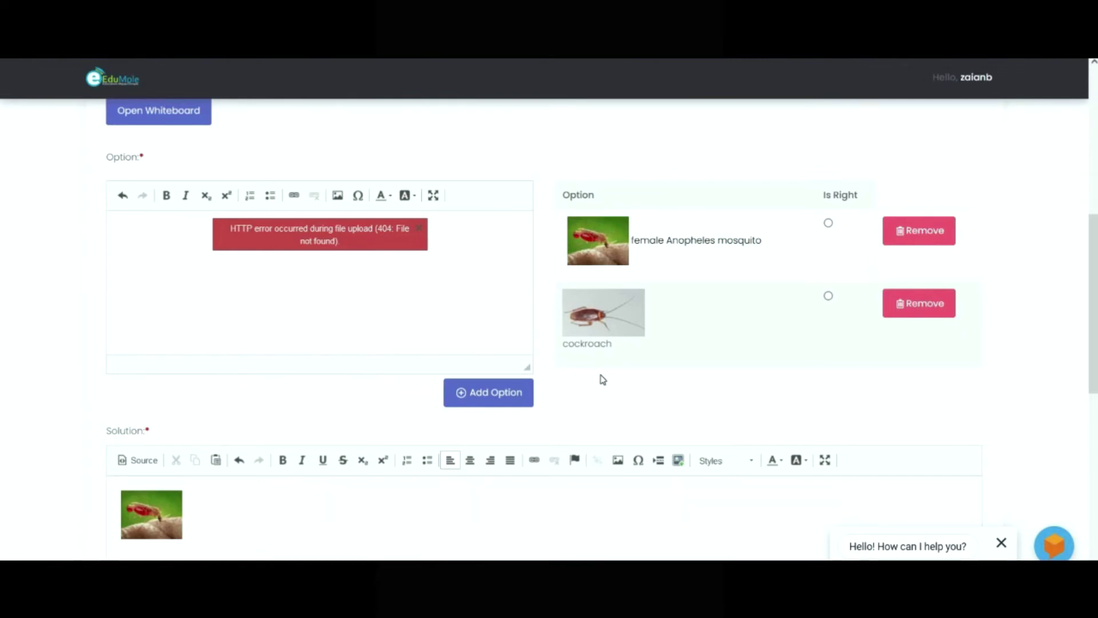
{"action": "left_click", "coordinate": [829, 223]}
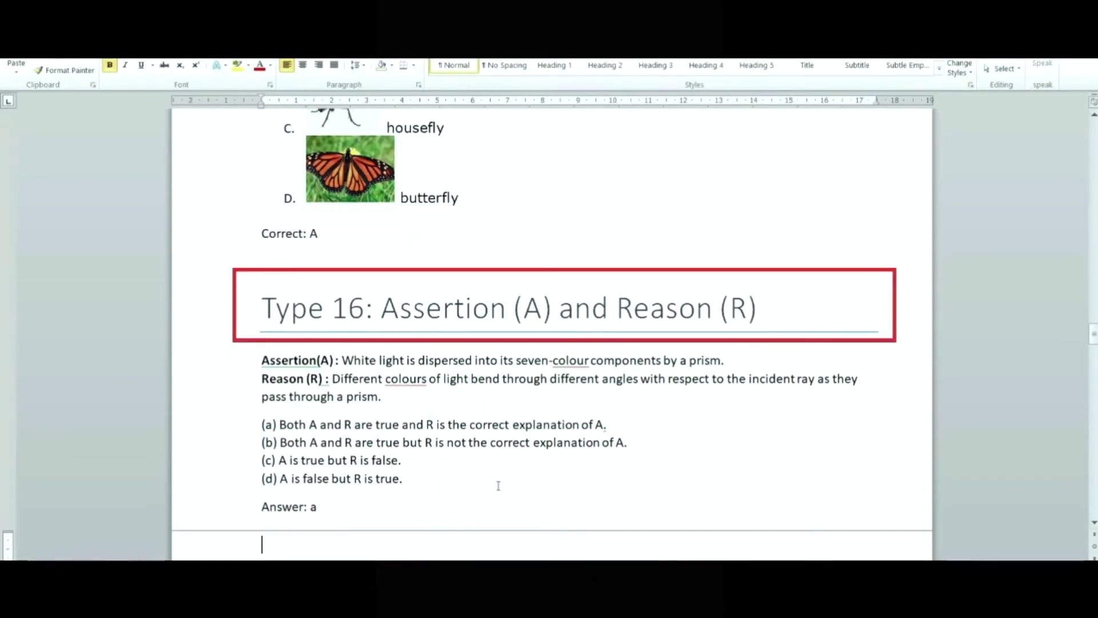
- Copy the Type 16 assertion and reason statements with answer choices (a) to (d) from Word, leaving out the answer line
{"action": "scroll", "coordinate": [499, 486], "scroll_direction": "down", "scroll_amount": 1}
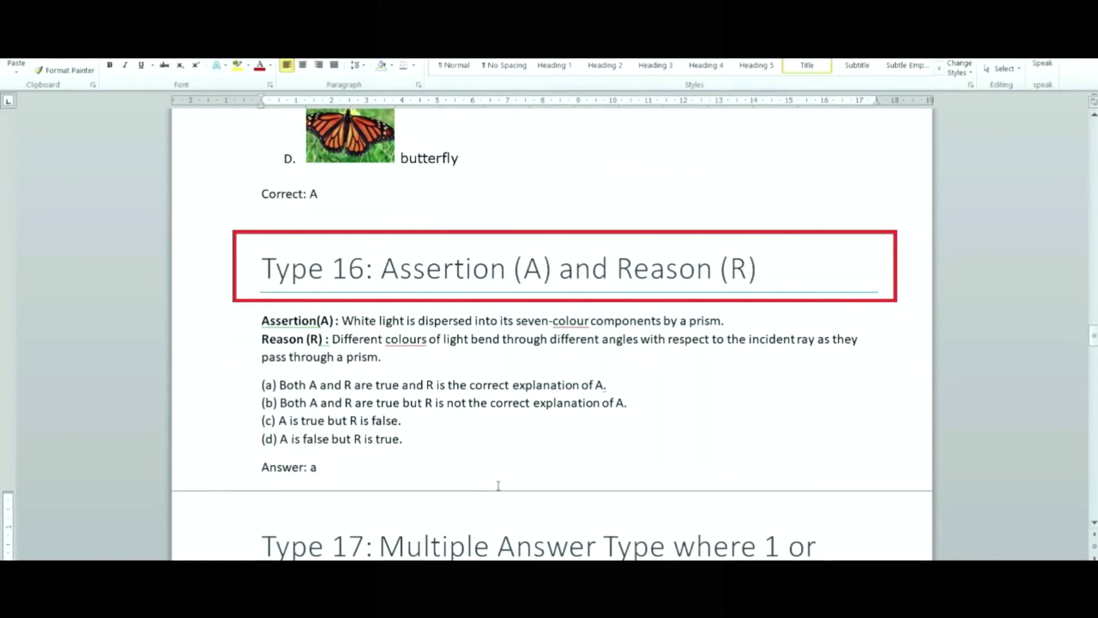
{"action": "left_click_drag", "start_coordinate": [404, 439], "coordinate": [226, 332]}
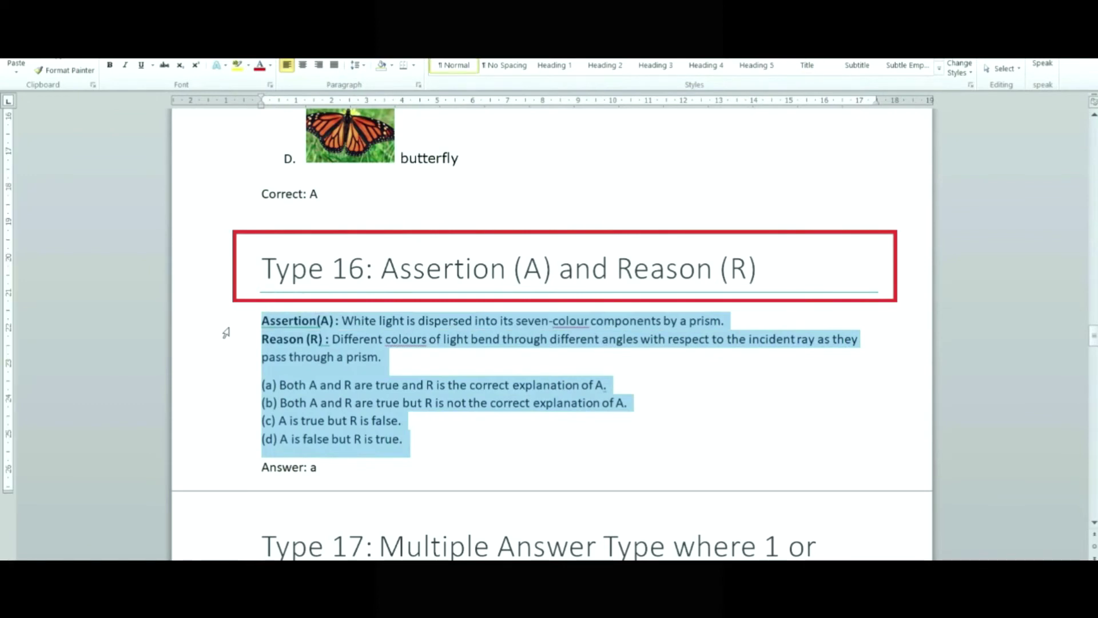
{"action": "left_click", "coordinate": [226, 329]}
{"action": "left_click", "coordinate": [263, 321]}
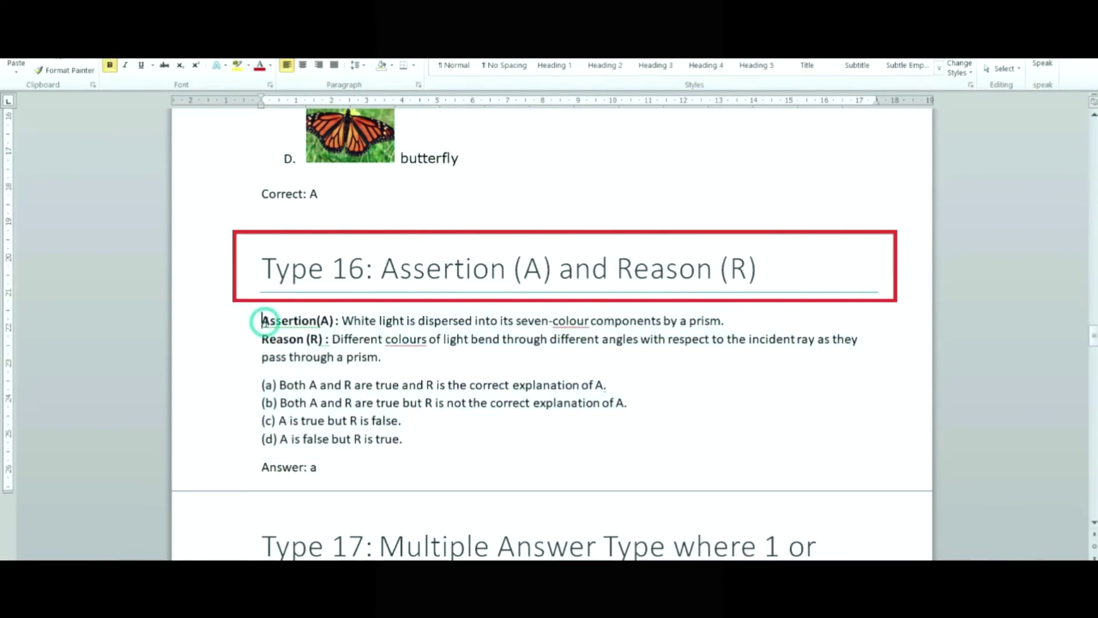
{"action": "key", "text": "shift+Down"}
{"action": "key", "text": "shift+Down"}
{"action": "key", "text": "shift+Down"}
{"action": "key", "text": "shift+Down"}
{"action": "key", "text": "shift+Down"}
{"action": "key", "text": "shift+Down"}
{"action": "key", "text": "shift+Down"}
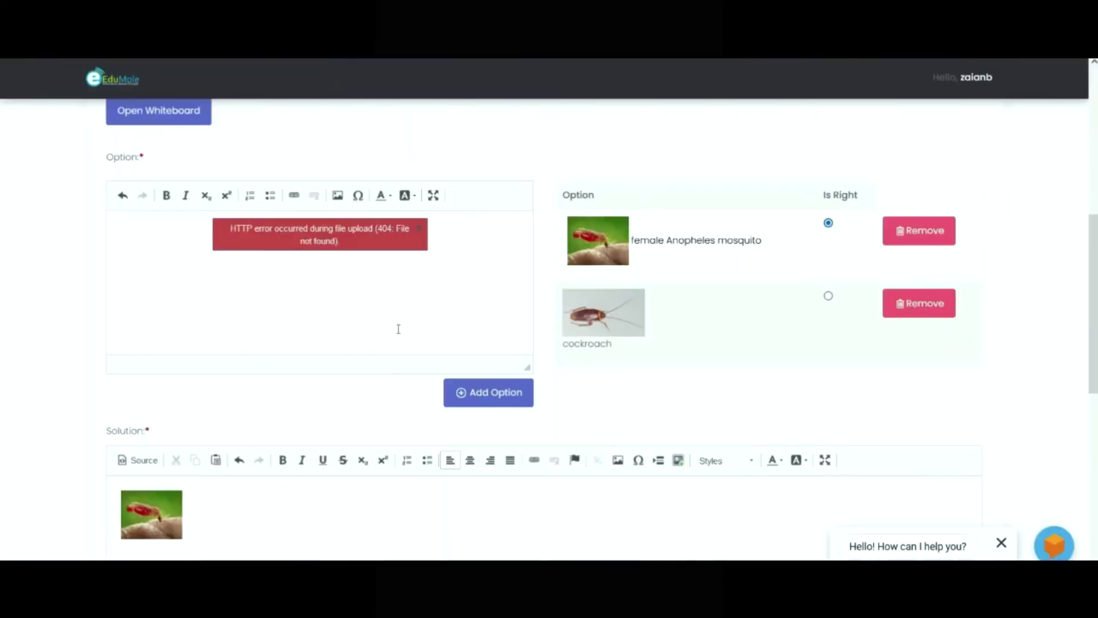
- Replace the malaria question in the EduMple question editor with the copied assertion-reason text and its four choices
{"action": "scroll", "coordinate": [667, 210], "scroll_direction": "up", "scroll_amount": 5}
{"action": "left_click", "coordinate": [589, 215]}
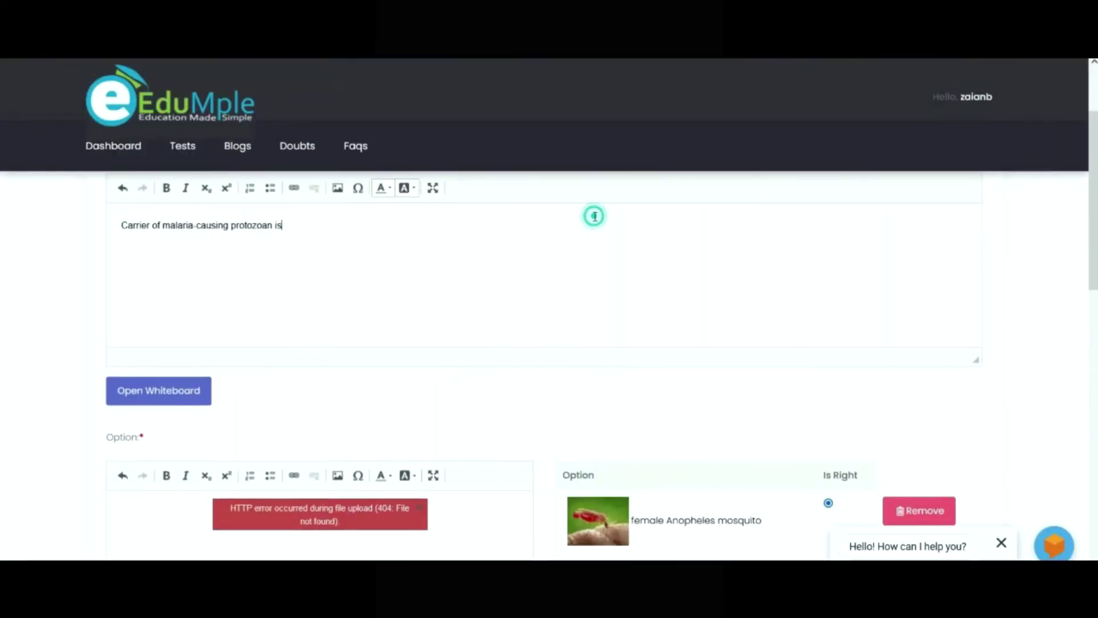
{"action": "key", "text": "ctrl+a"}
{"action": "type", "text": "Assertion(A) : White light is dispersed into its seven-colour components by a prism Reason (R) : Different colours of light bend through different angles with respect to the incident ray as they pass through a prism. (a) Both A and R are true and R is the correct explanation of A. (b) Both A and R are true but R is not the correct explanation of A. (c) A is true but R is false. (d) A is false but R is true."}
{"action": "left_click", "coordinate": [591, 245]}
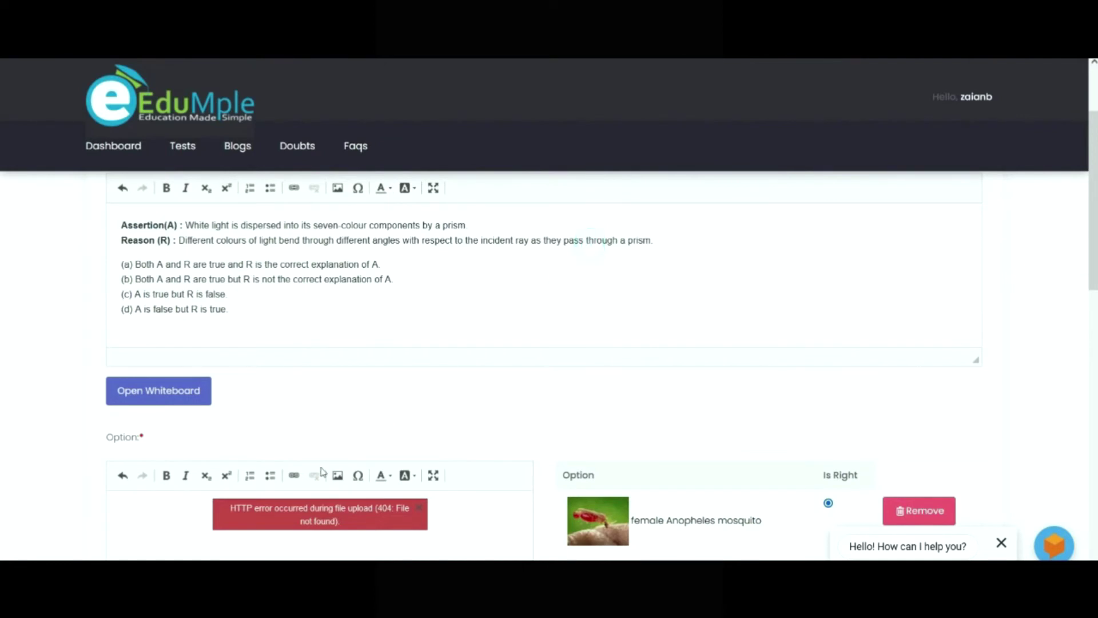
- Remove the mosquito and cockroach options and dismiss the file upload error in the option editor
{"action": "left_click", "coordinate": [934, 518]}
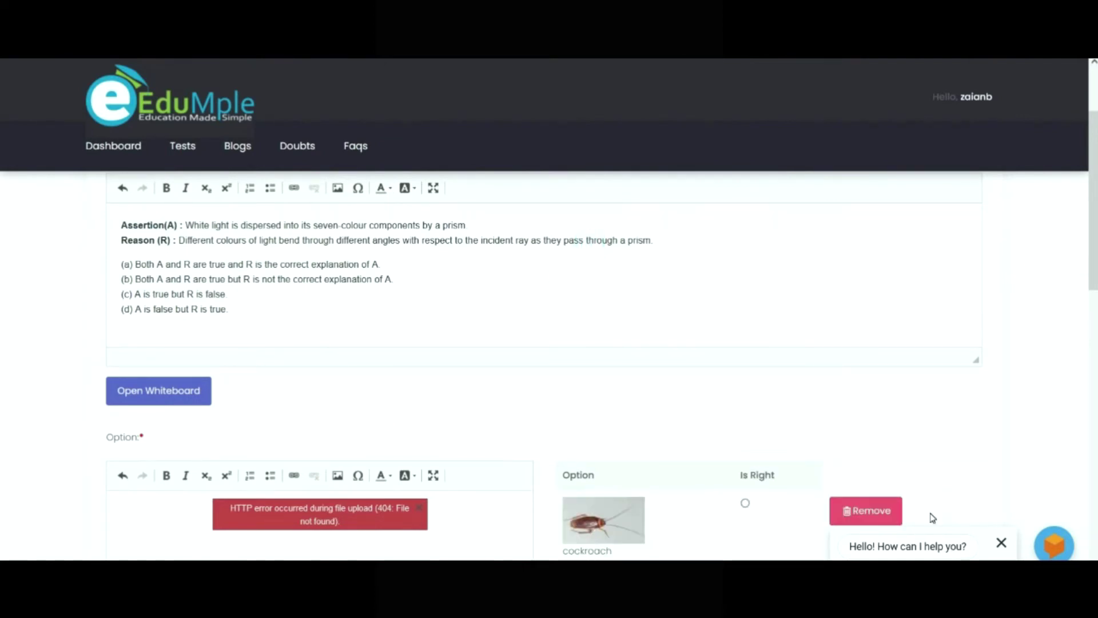
{"action": "left_click", "coordinate": [869, 514]}
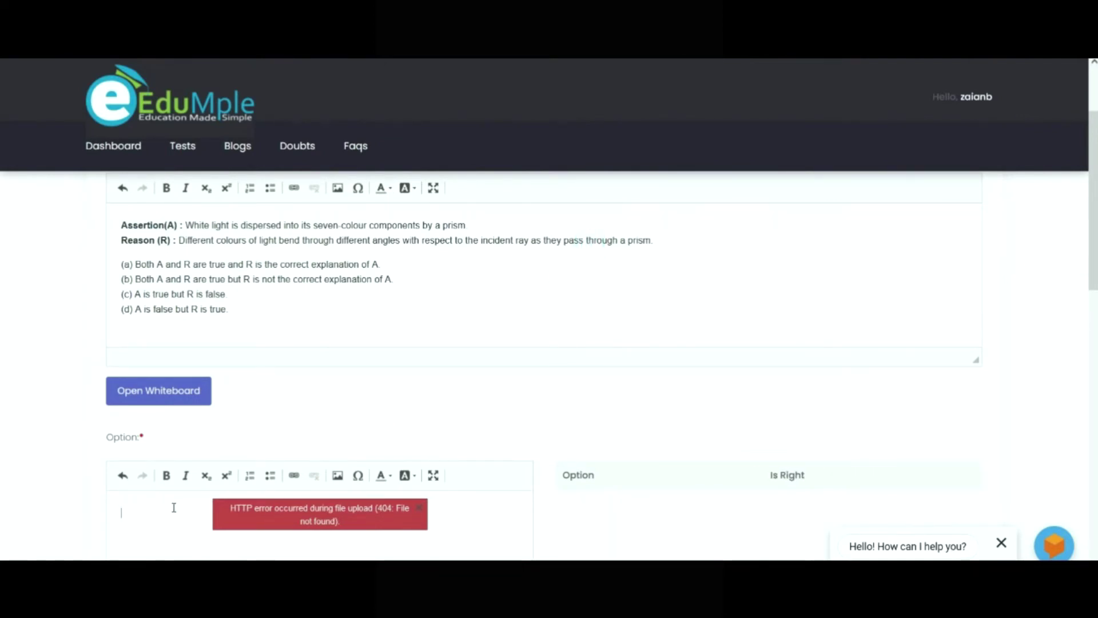
{"action": "left_click", "coordinate": [420, 513]}
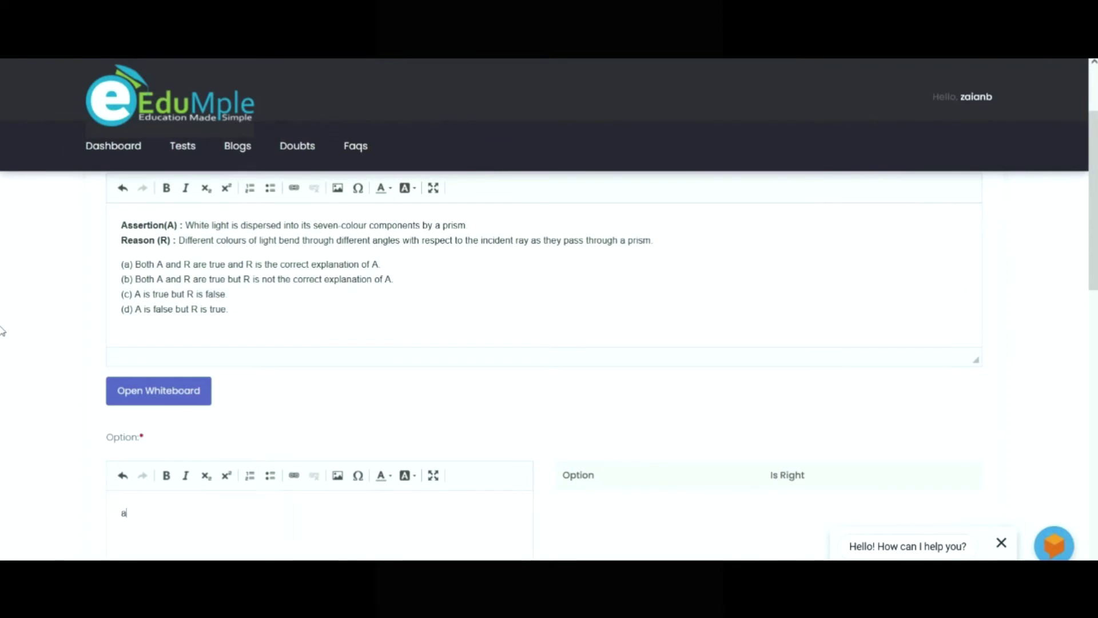
- Add the four options "a", "b", "c" and "d" to the question and mark option a as right
{"action": "scroll", "coordinate": [2, 297], "scroll_direction": "down", "scroll_amount": 5}
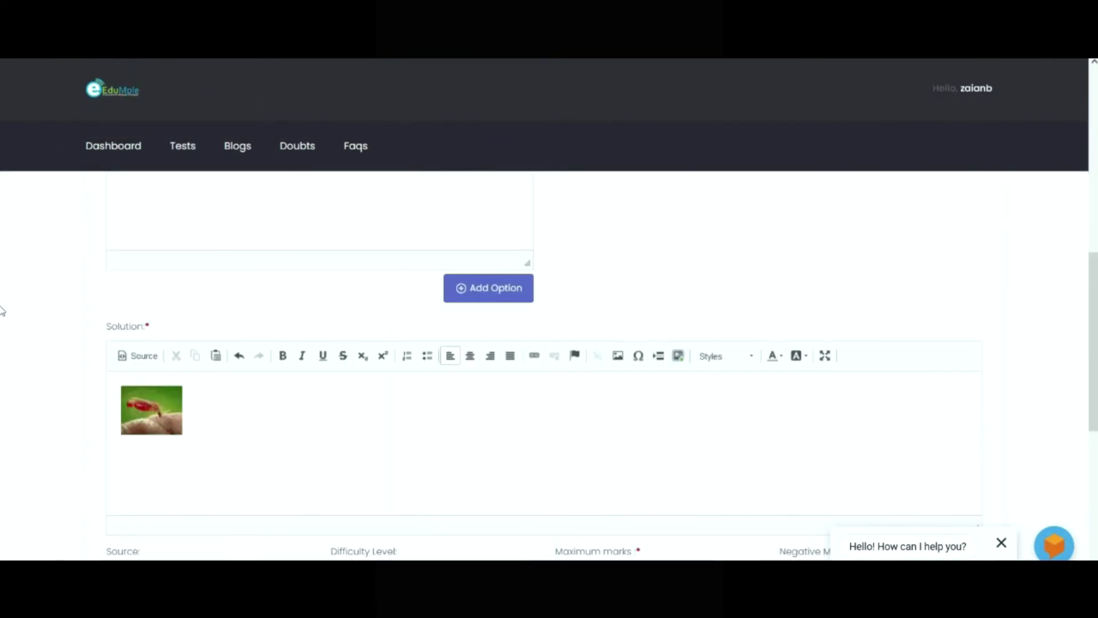
{"action": "scroll", "coordinate": [1, 349], "scroll_direction": "up", "scroll_amount": 3}
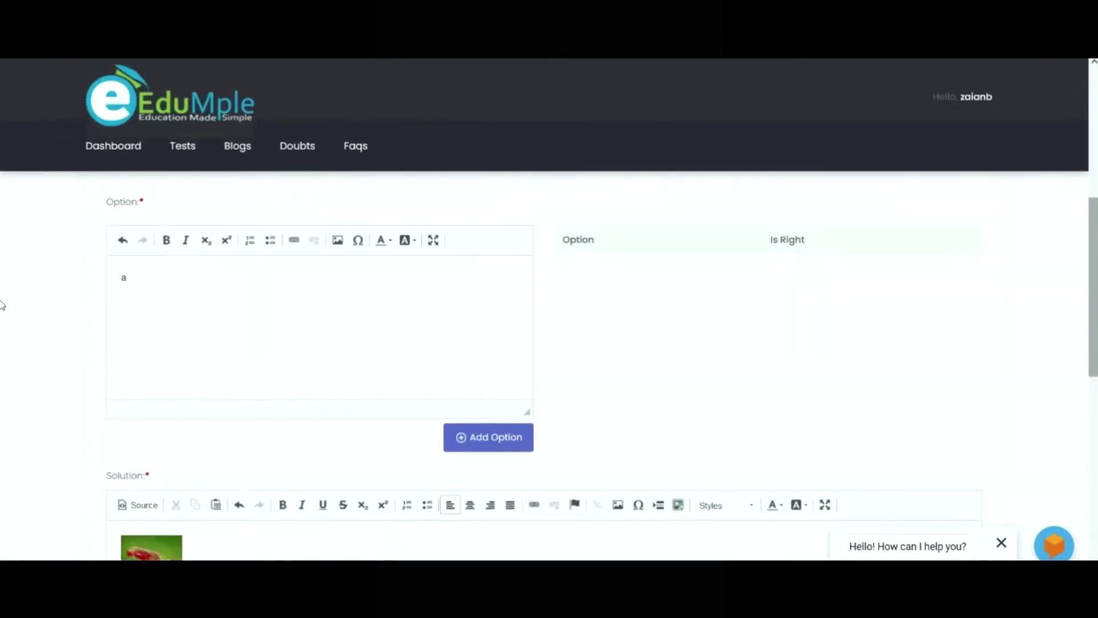
{"action": "left_click", "coordinate": [475, 444]}
{"action": "left_click", "coordinate": [408, 371]}
{"action": "type", "text": "b"}
{"action": "left_click", "coordinate": [507, 439]}
{"action": "left_click", "coordinate": [438, 374]}
{"action": "type", "text": "c"}
{"action": "left_click", "coordinate": [498, 438]}
{"action": "left_click", "coordinate": [400, 368]}
{"action": "type", "text": "d"}
{"action": "left_click", "coordinate": [486, 437]}
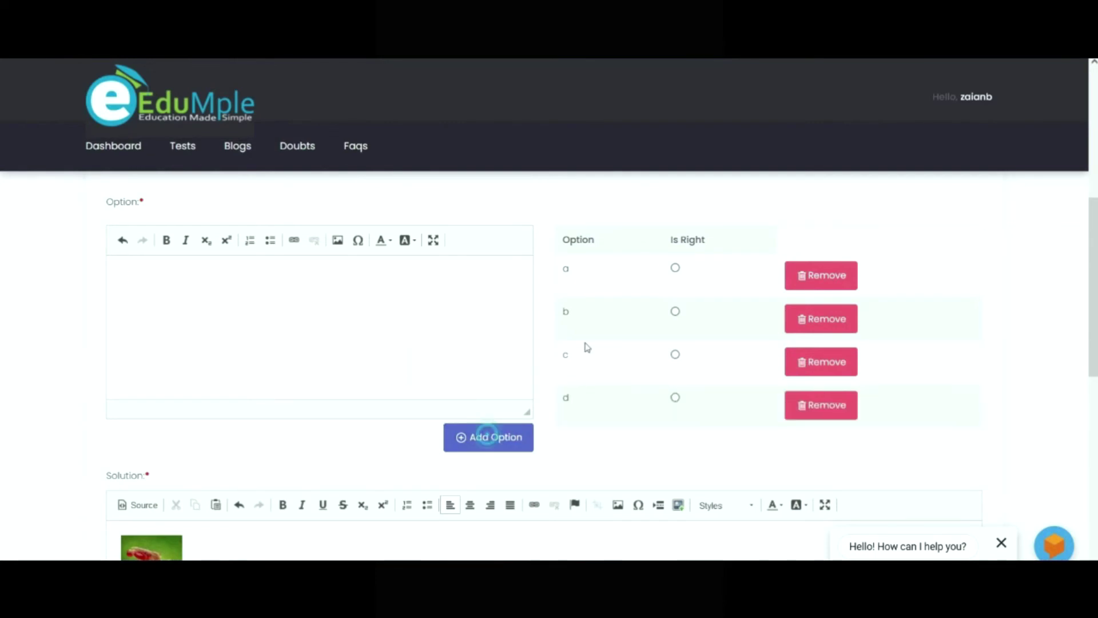
{"action": "left_click", "coordinate": [676, 268]}
{"action": "scroll", "coordinate": [2, 270], "scroll_direction": "down", "scroll_amount": 3}
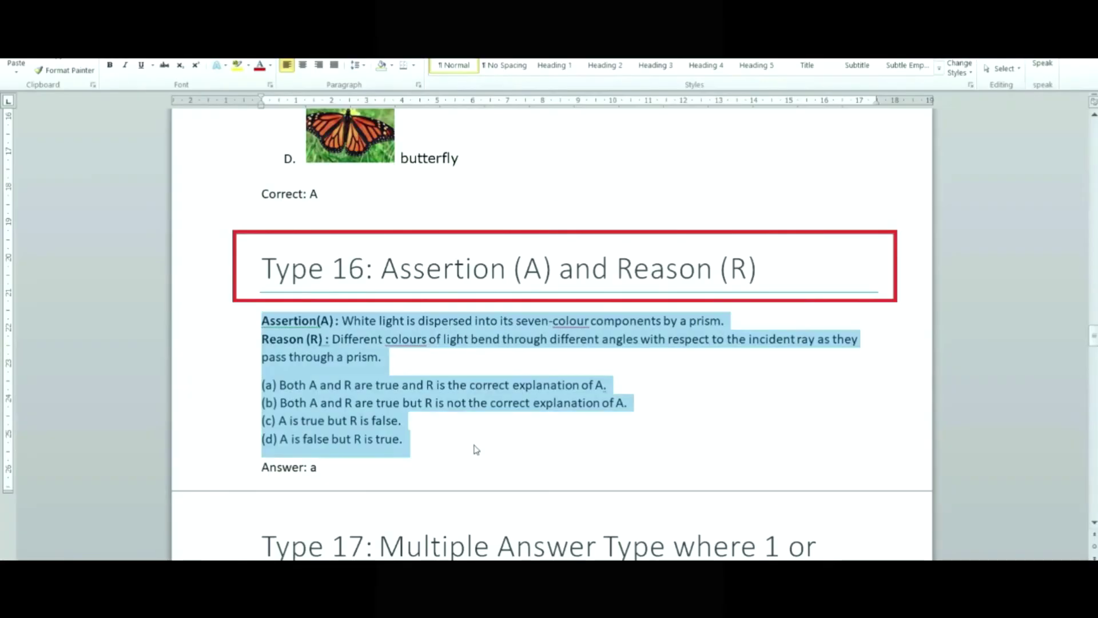
- Select the Type 16 choice "Both A and R are true and R is the correct explanation of A." in Word, without its letter
{"action": "left_click", "coordinate": [475, 446]}
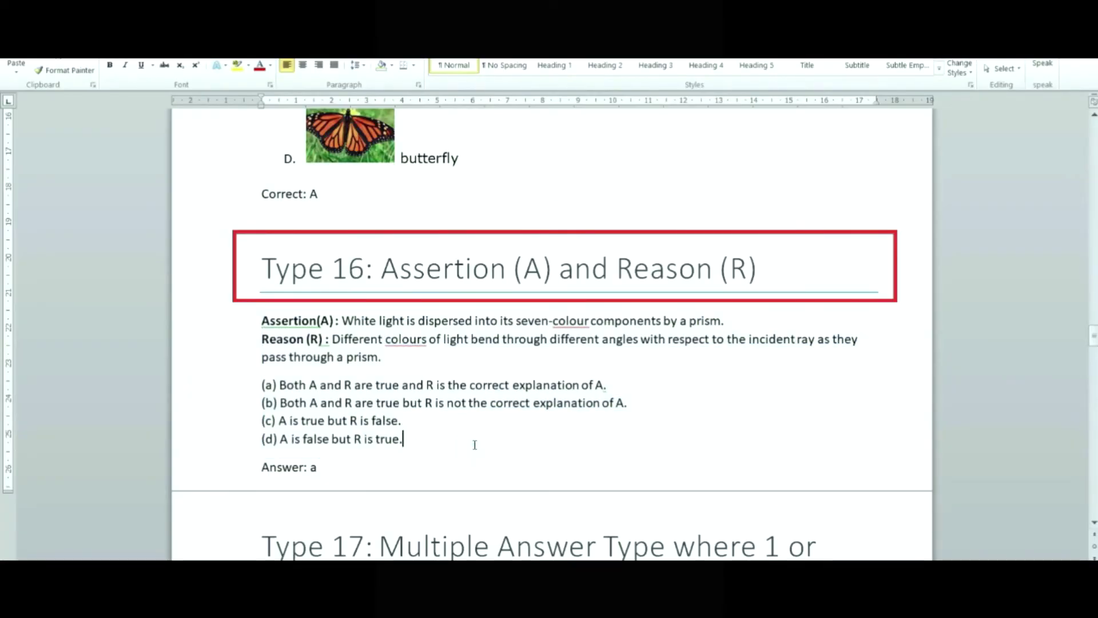
{"action": "left_click_drag", "start_coordinate": [606, 385], "coordinate": [282, 382]}
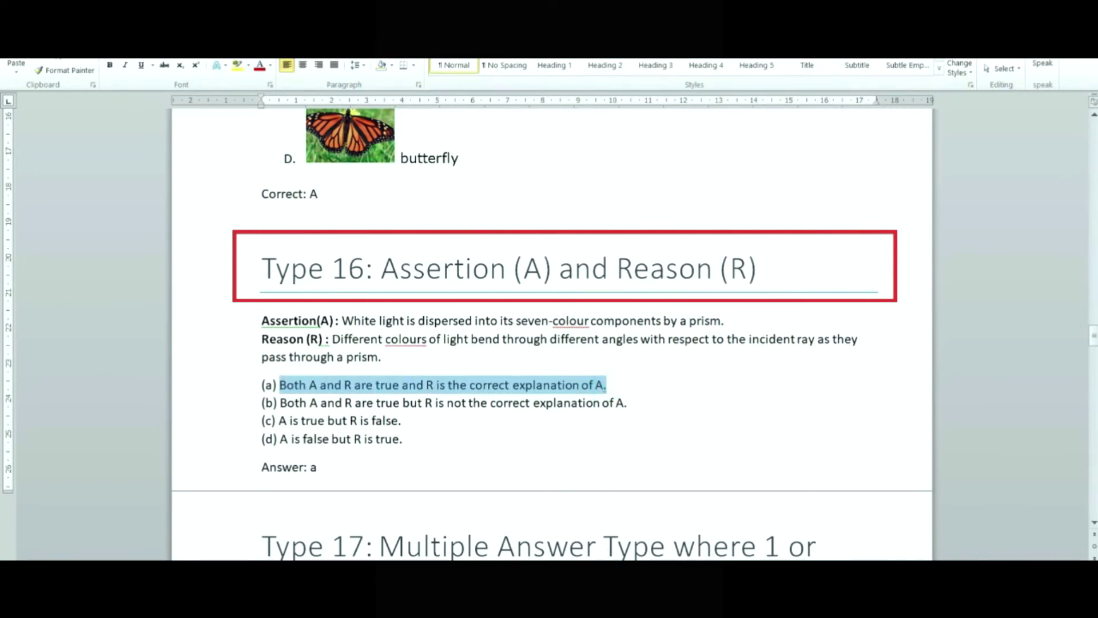
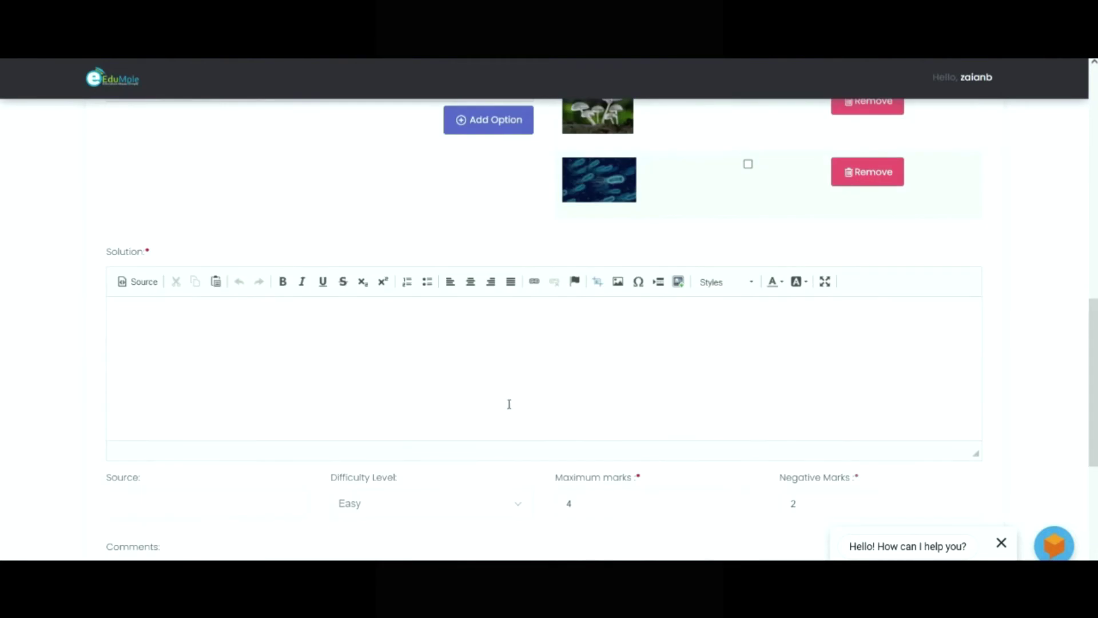
- Copy the green leaf image from the first option and paste it into the Solution editor
{"action": "key", "text": "ctrl+v"}
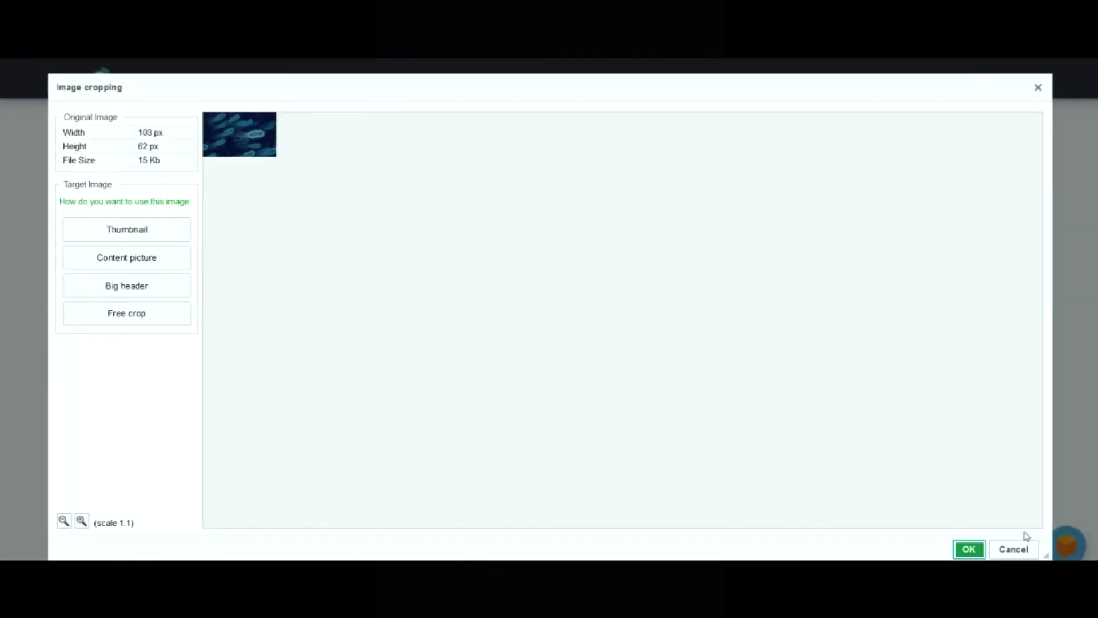
{"action": "left_click", "coordinate": [1013, 549]}
{"action": "left_click_drag", "start_coordinate": [1094, 363], "coordinate": [1094, 250]}
{"action": "right_click", "coordinate": [599, 304]}
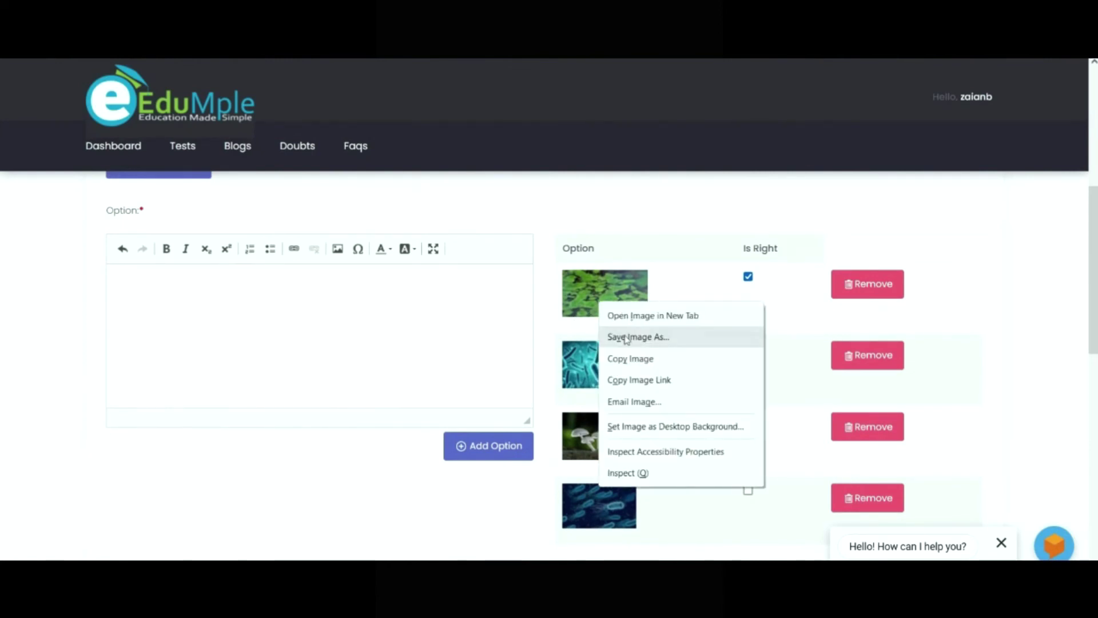
{"action": "left_click", "coordinate": [629, 358]}
{"action": "scroll", "coordinate": [538, 452], "scroll_direction": "down", "scroll_amount": 3}
{"action": "left_click", "coordinate": [529, 482]}
{"action": "key", "text": "ctrl+v"}
{"action": "left_click", "coordinate": [372, 471]}
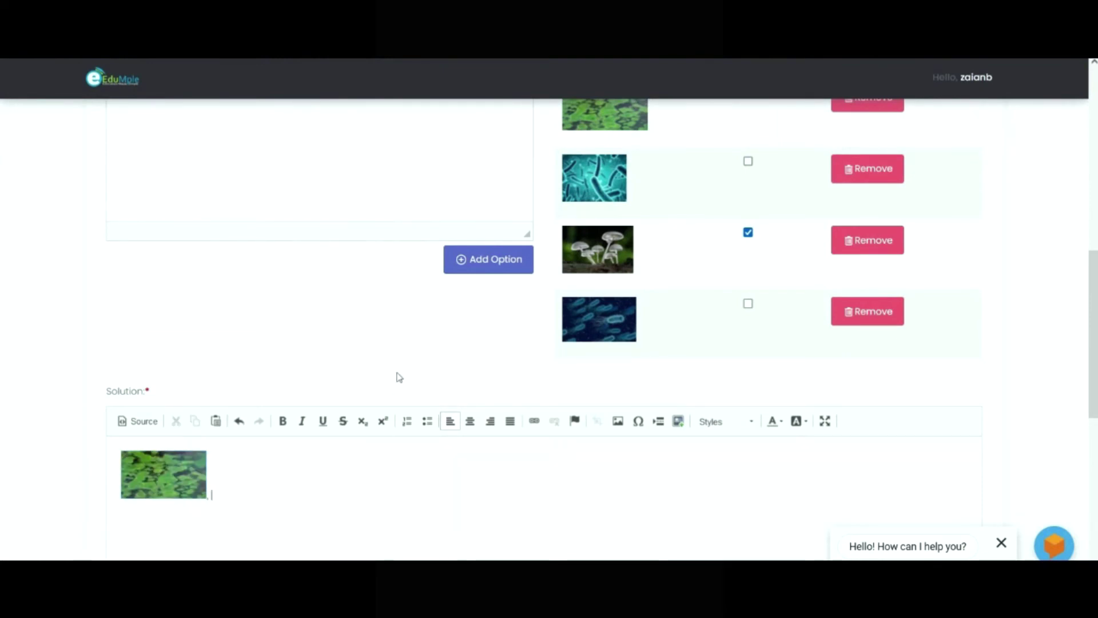
- Copy the mushroom image from the third option and paste it after the green leaf image in the Solution
{"action": "right_click", "coordinate": [592, 252]}
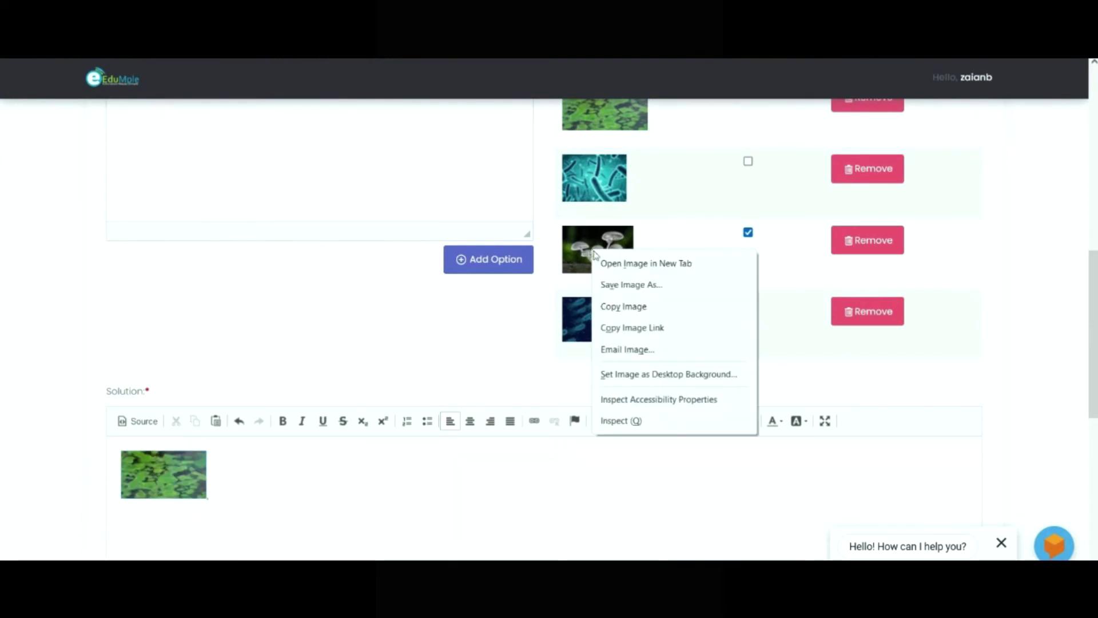
{"action": "left_click", "coordinate": [642, 304]}
{"action": "key", "text": "ctrl+v"}
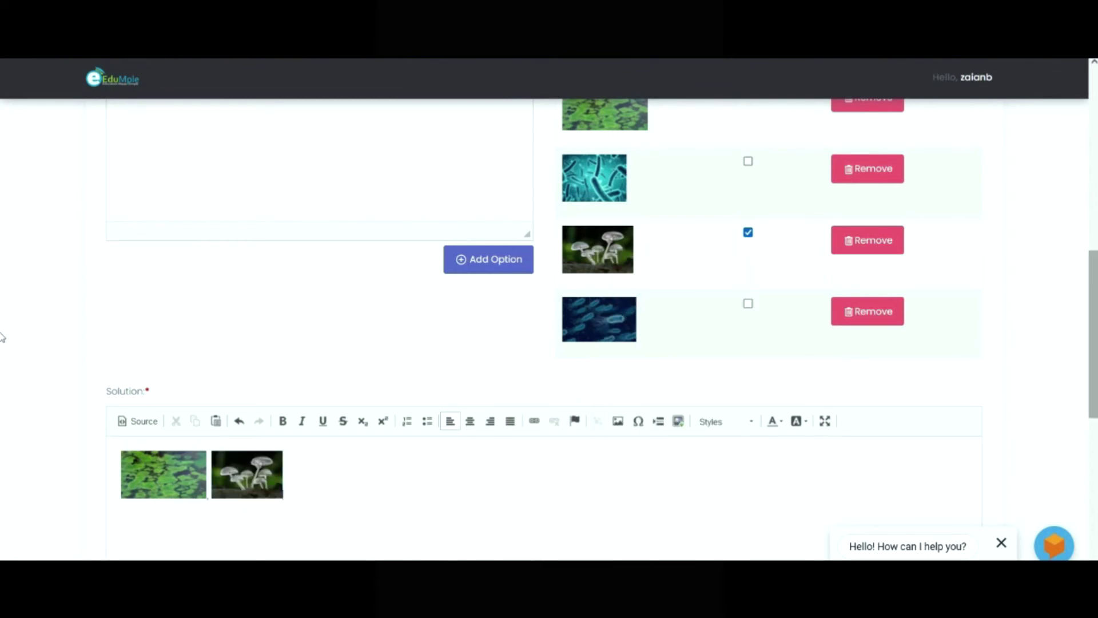
{"action": "scroll", "coordinate": [2, 401], "scroll_direction": "down", "scroll_amount": 5}
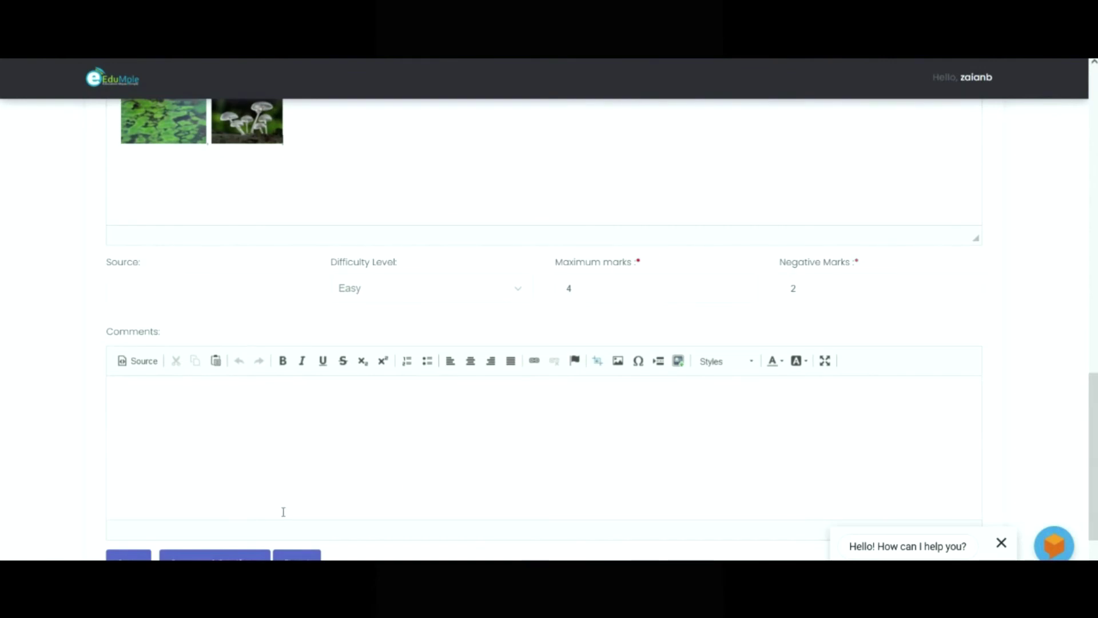
{"action": "scroll", "coordinate": [2, 339], "scroll_direction": "up", "scroll_amount": 10}
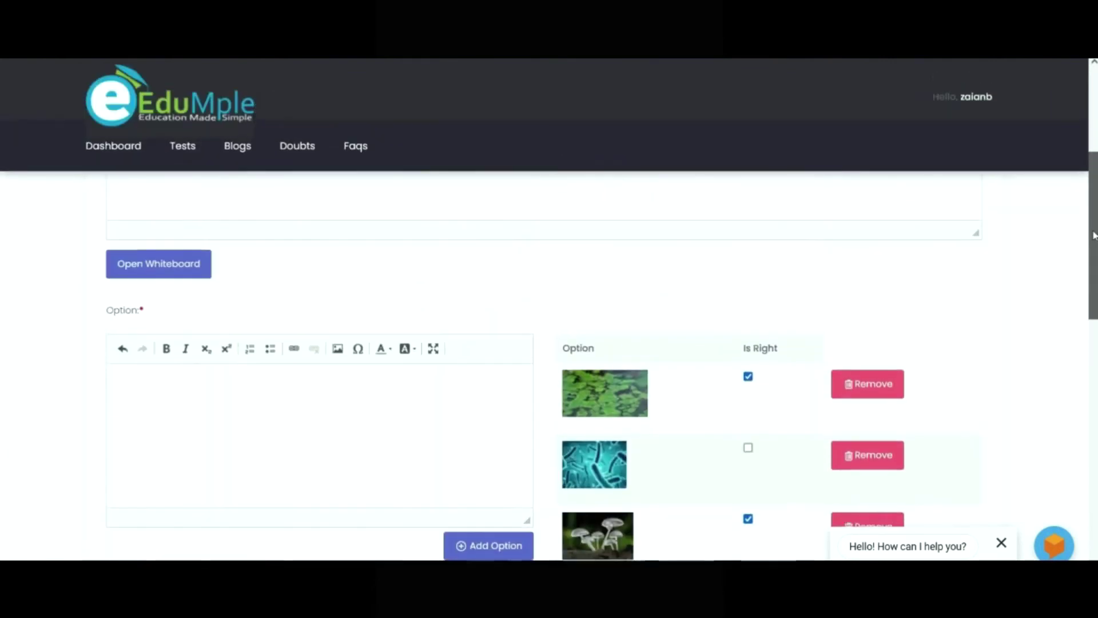
{"action": "left_click", "coordinate": [822, 312]}
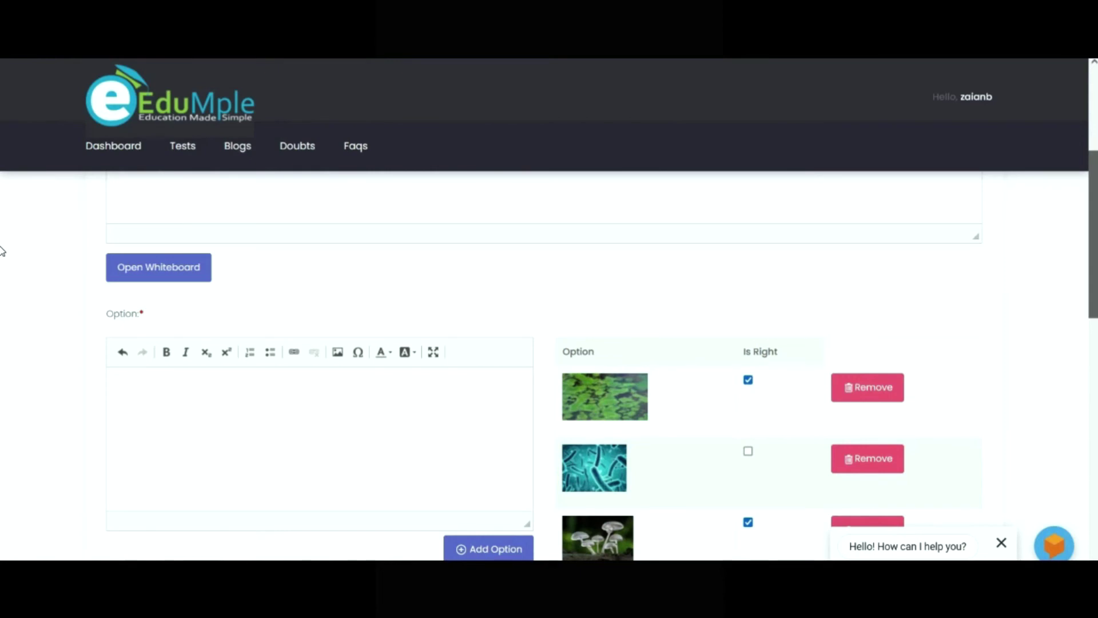
- Remove the fourth option, the dark blue bacteria image, from the option list
{"action": "scroll", "coordinate": [2, 251], "scroll_direction": "down", "scroll_amount": 5}
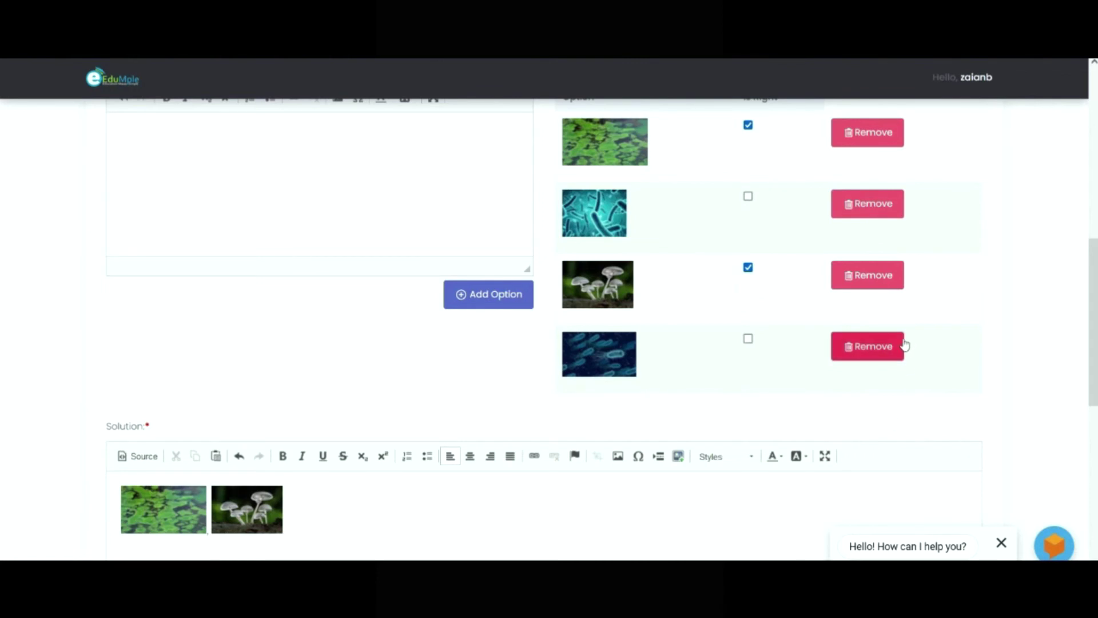
{"action": "left_click", "coordinate": [890, 347]}
{"action": "left_click", "coordinate": [877, 285]}
{"action": "left_click_drag", "start_coordinate": [876, 284], "coordinate": [885, 304]}
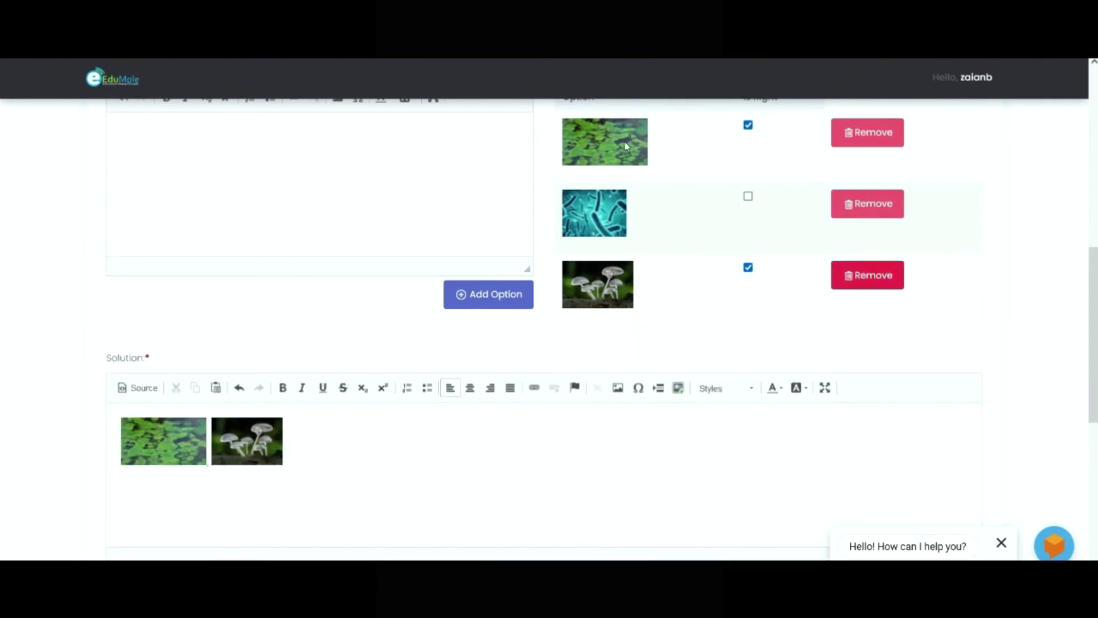
- Place the cursor in the empty option editor and copy the green leaf image of the first option
{"action": "left_click", "coordinate": [273, 179]}
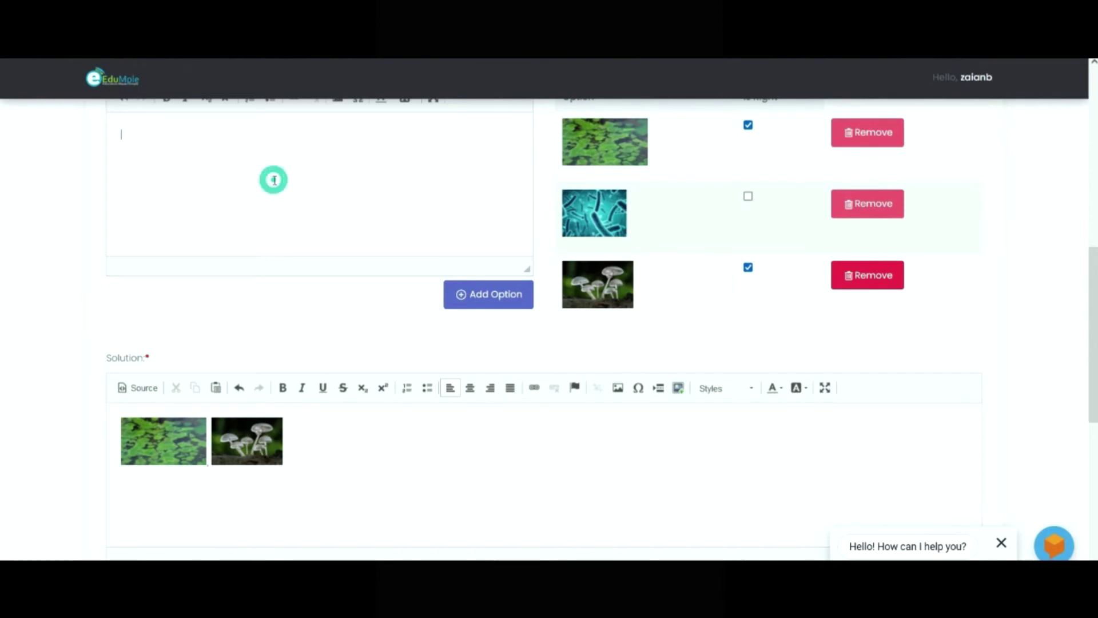
{"action": "right_click", "coordinate": [630, 147]}
{"action": "left_click", "coordinate": [662, 201]}
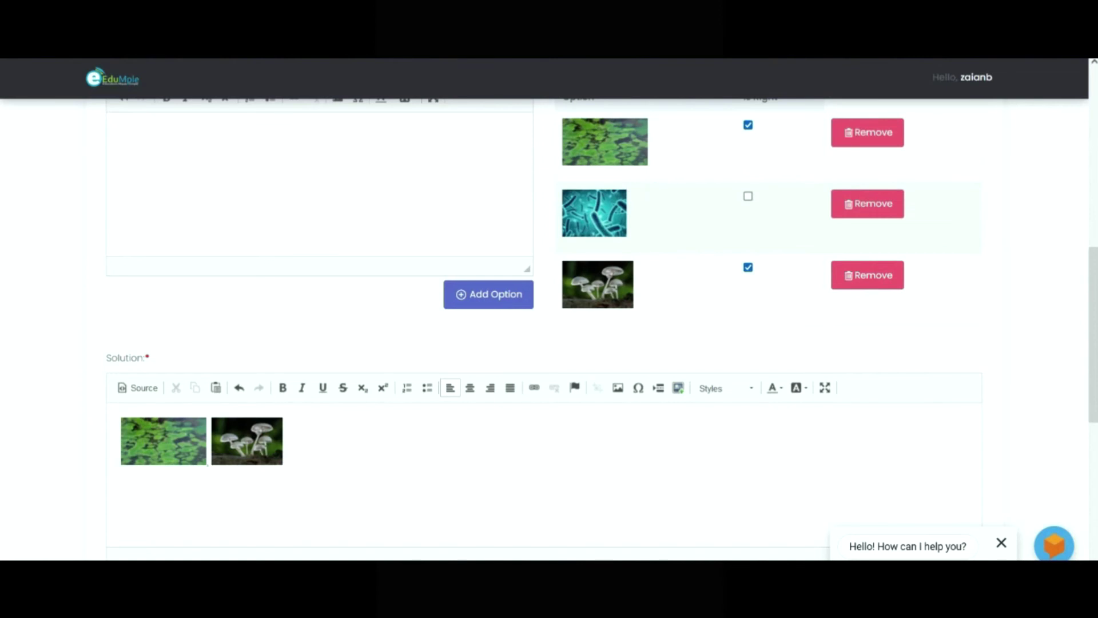
- Switch to Word and examine the Type 19 multiple-answer question whose options combine images and text
{"action": "key", "text": "alt+Tab"}
{"action": "left_click", "coordinate": [525, 472]}
{"action": "key", "text": "Down"}
{"action": "key", "text": "Down"}
{"action": "key", "text": "Down"}
{"action": "key", "text": "Down"}
{"action": "key", "text": "Down"}
{"action": "key", "text": "Down"}
{"action": "key", "text": "Down"}
{"action": "key", "text": "Down"}
{"action": "key", "text": "Down"}
{"action": "key", "text": "Down"}
{"action": "key", "text": "Down"}
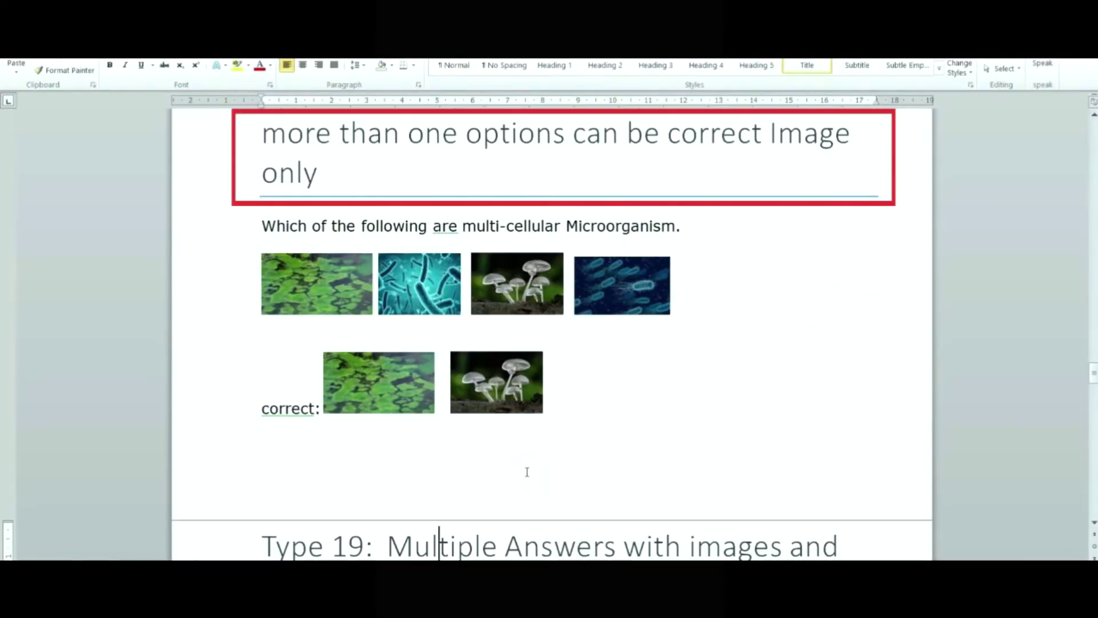
{"action": "key", "text": "Up"}
{"action": "key", "text": "Up"}
{"action": "key", "text": "Up"}
{"action": "key", "text": "Up"}
{"action": "key", "text": "Up"}
{"action": "key", "text": "Up"}
{"action": "key", "text": "Up"}
{"action": "key", "text": "Up"}
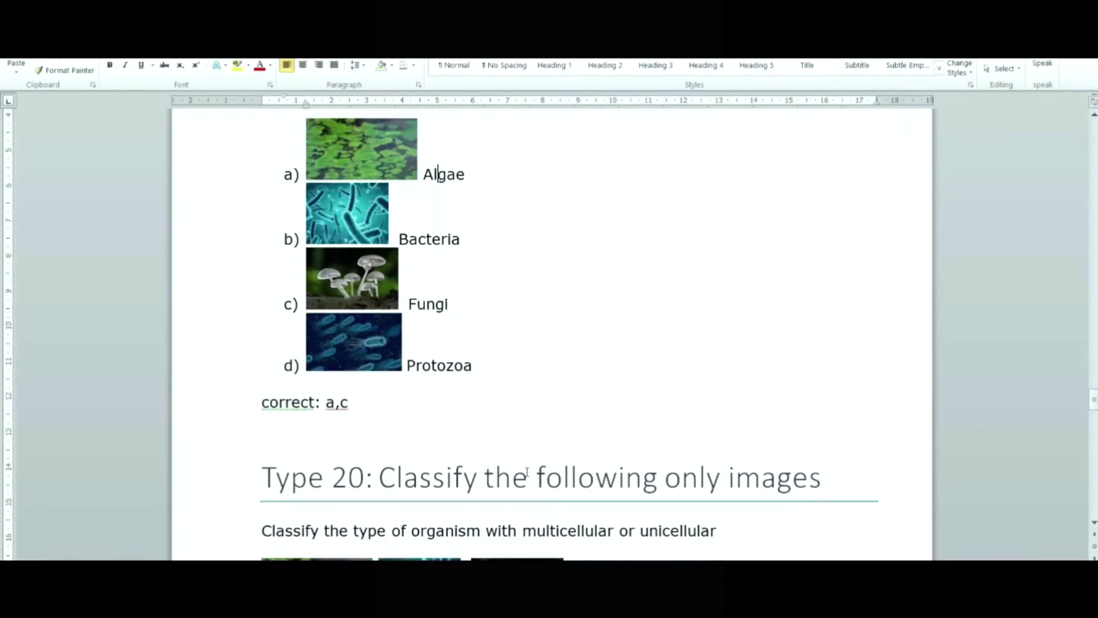
{"action": "key", "text": "Up"}
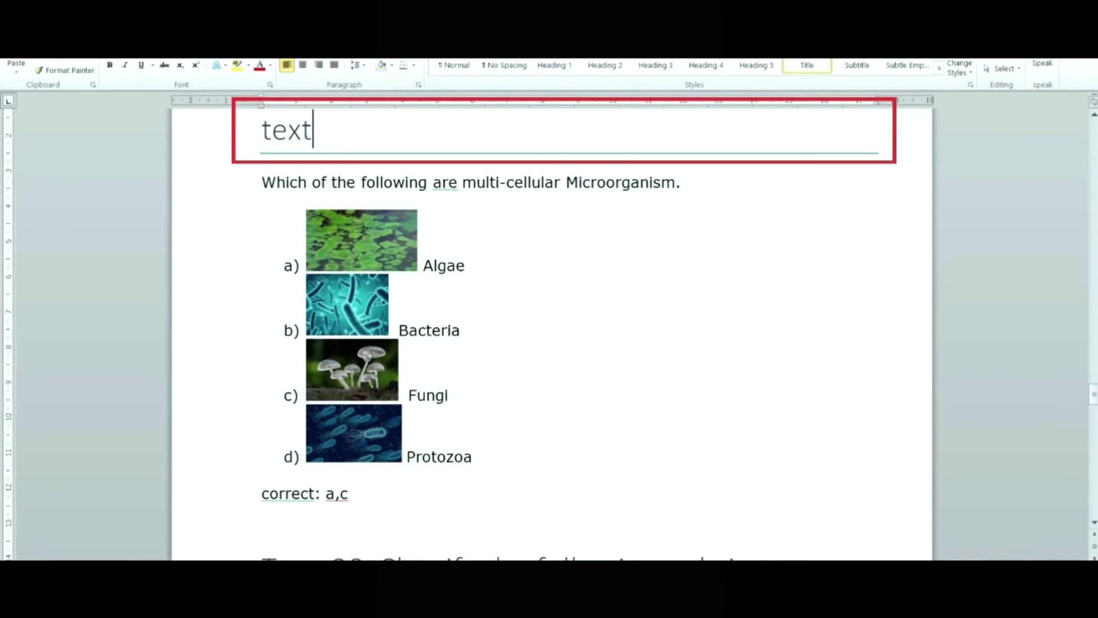
- In EduMple, paste the green leaf image into the option editor and make it a captioned image
{"action": "key", "text": "alt+Tab"}
{"action": "key", "text": "ctrl+v"}
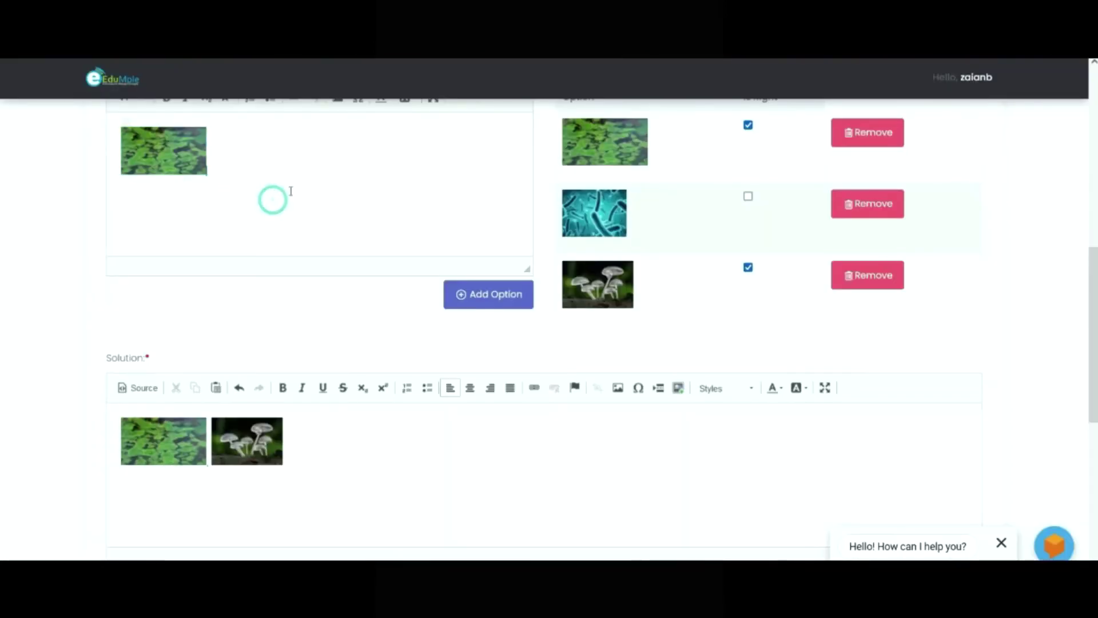
{"action": "double_click", "coordinate": [200, 155]}
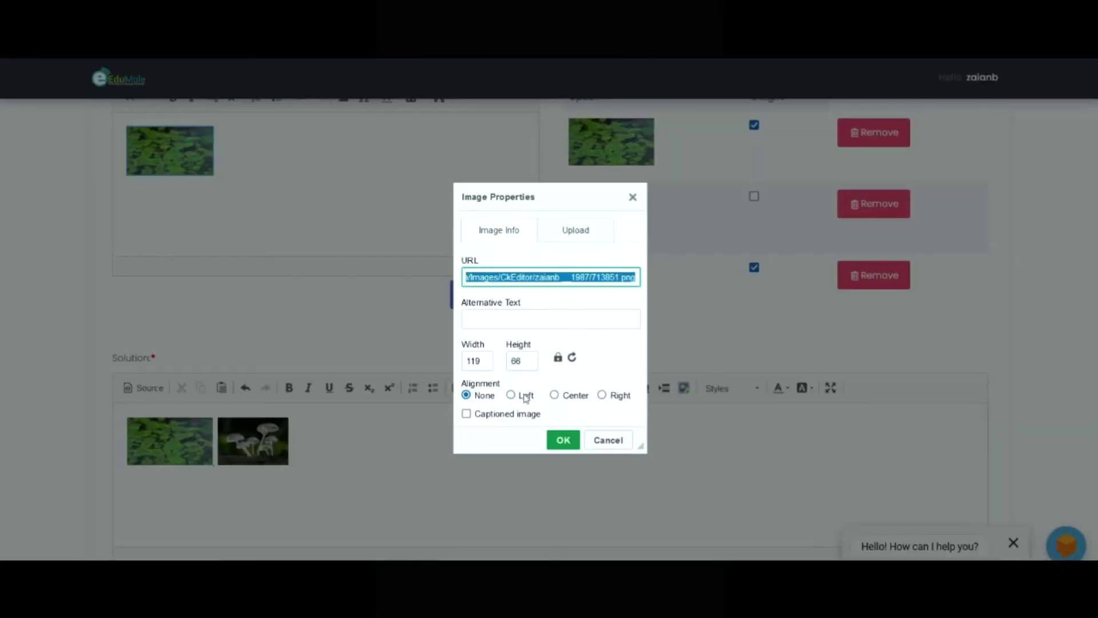
{"action": "left_click", "coordinate": [513, 416]}
{"action": "left_click", "coordinate": [563, 440]}
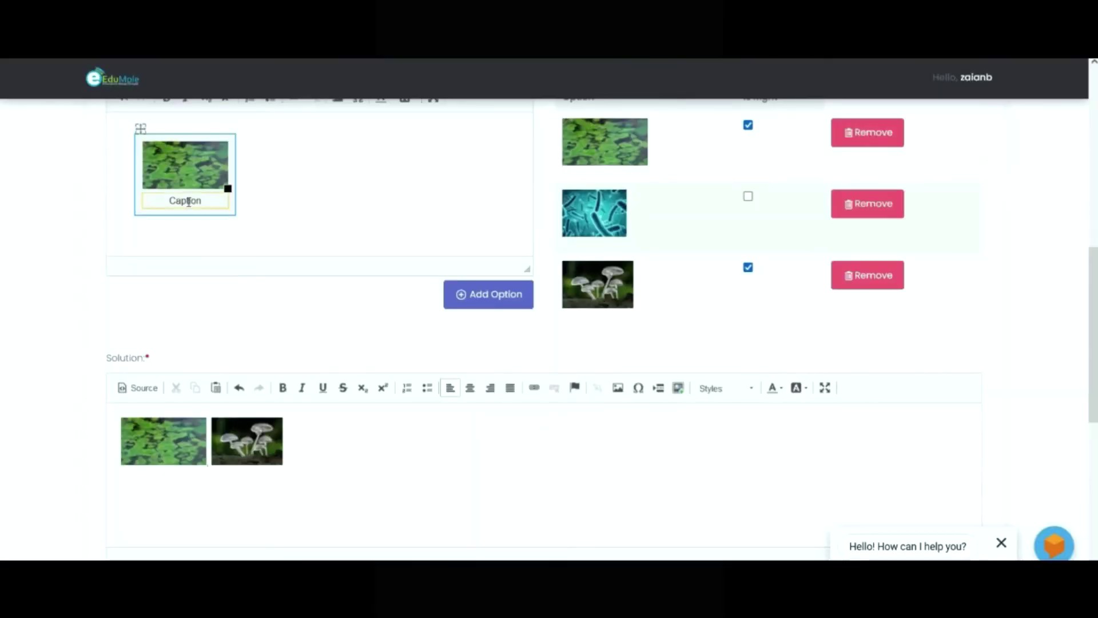
- Replace the leaf image's placeholder caption with "Algae" copied from Word, and add the captioned image as an option
{"action": "double_click", "coordinate": [187, 199]}
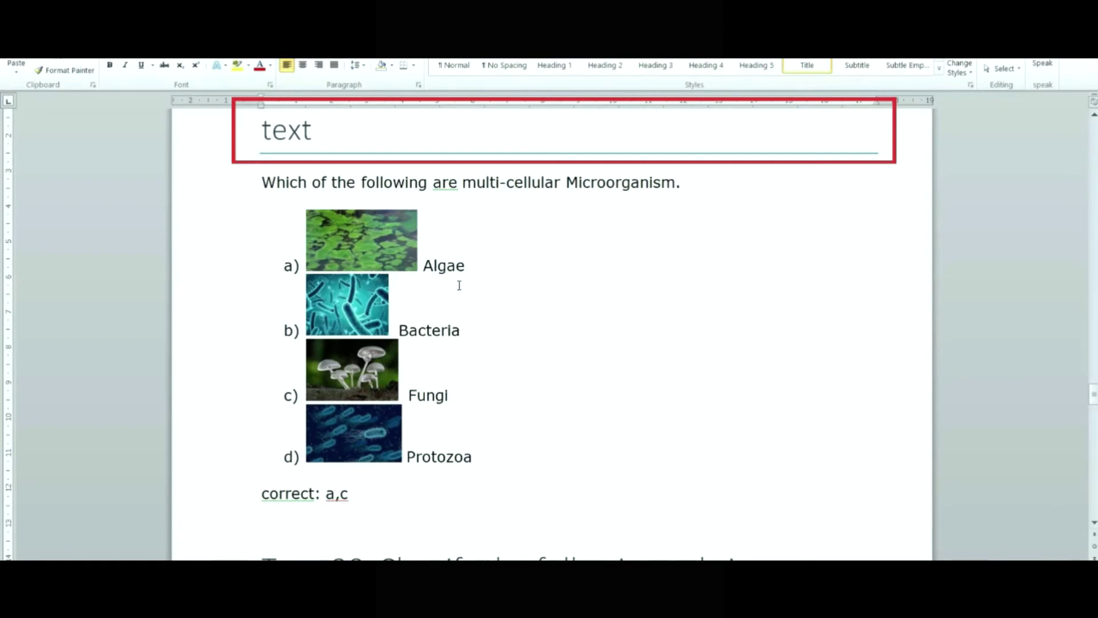
{"action": "double_click", "coordinate": [453, 273]}
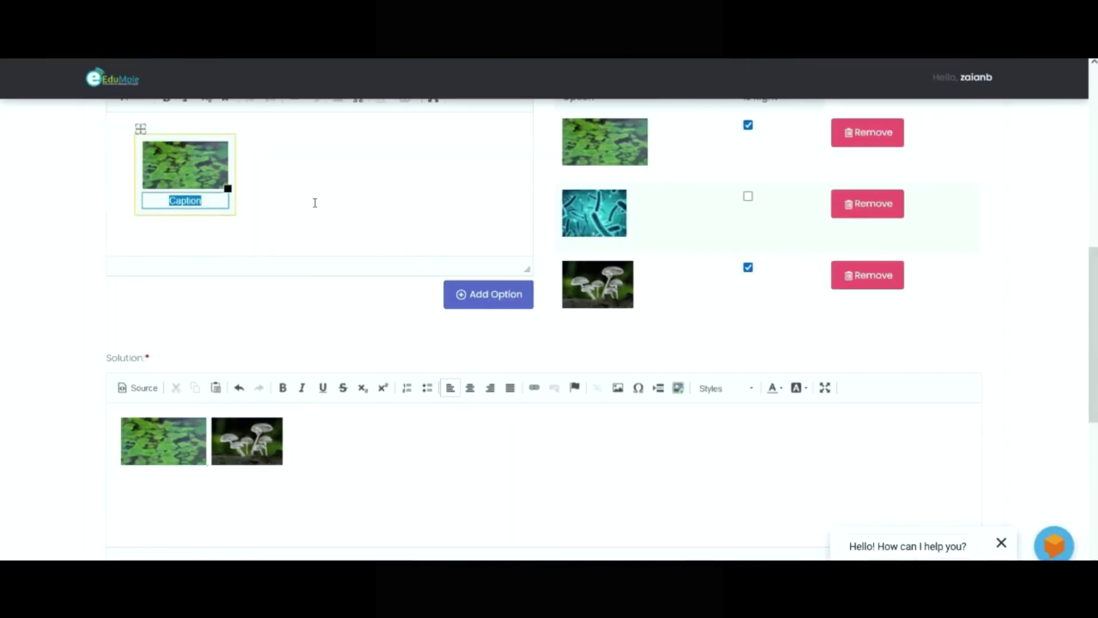
{"action": "key", "text": "ctrl+v"}
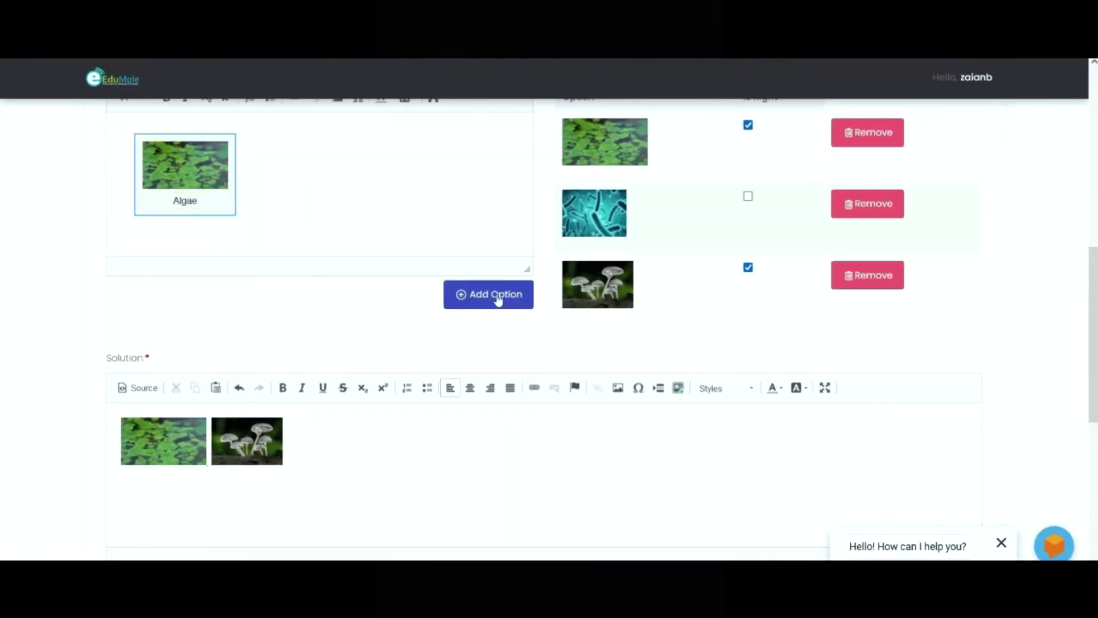
{"action": "left_click", "coordinate": [502, 294]}
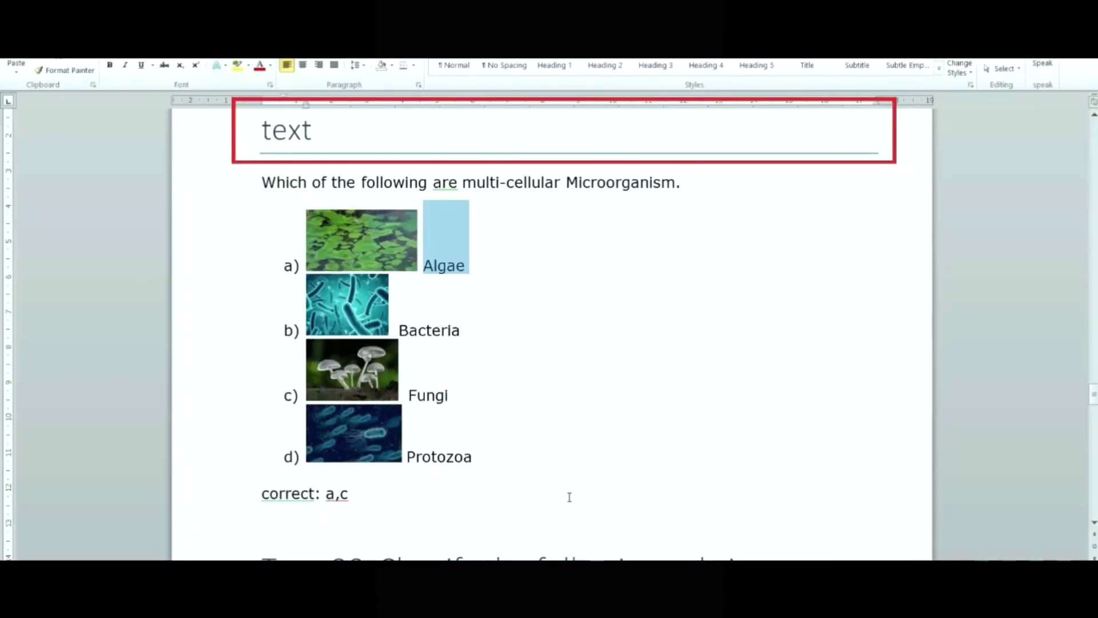
- In Word, move on to the Type 20 question, "Classify the following only images", and examine its images and answer groups
{"action": "left_click", "coordinate": [456, 381]}
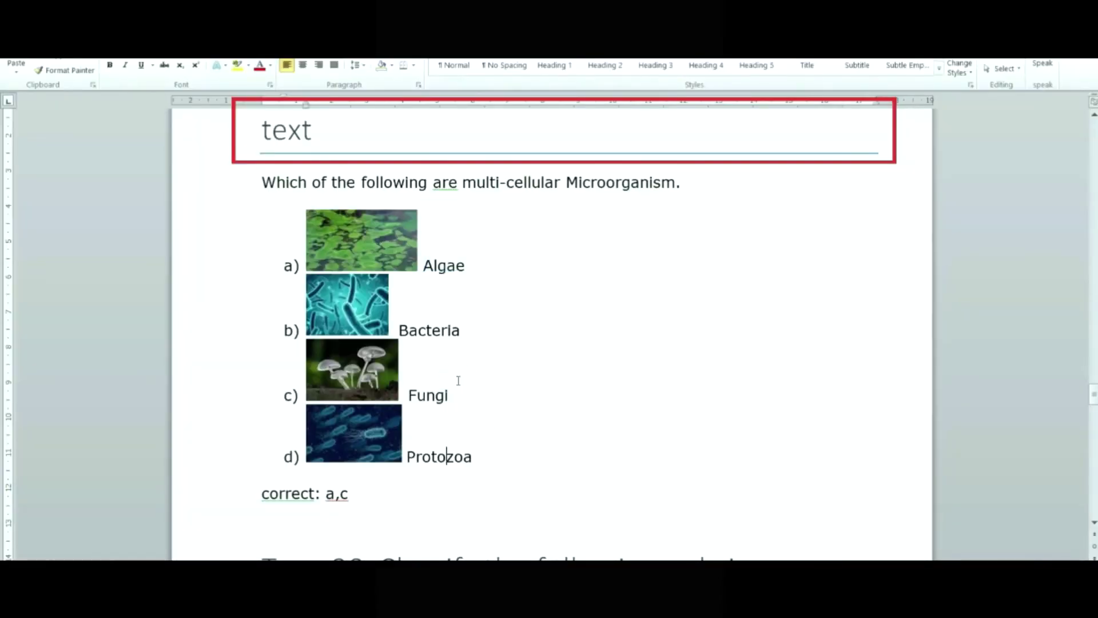
{"action": "key", "text": "Down"}
{"action": "key", "text": "Down"}
{"action": "key", "text": "Down"}
{"action": "key", "text": "Down"}
{"action": "key", "text": "Down"}
{"action": "key", "text": "Down"}
{"action": "key", "text": "Down"}
{"action": "key", "text": "Down"}
{"action": "key", "text": "Down"}
{"action": "key", "text": "Down"}
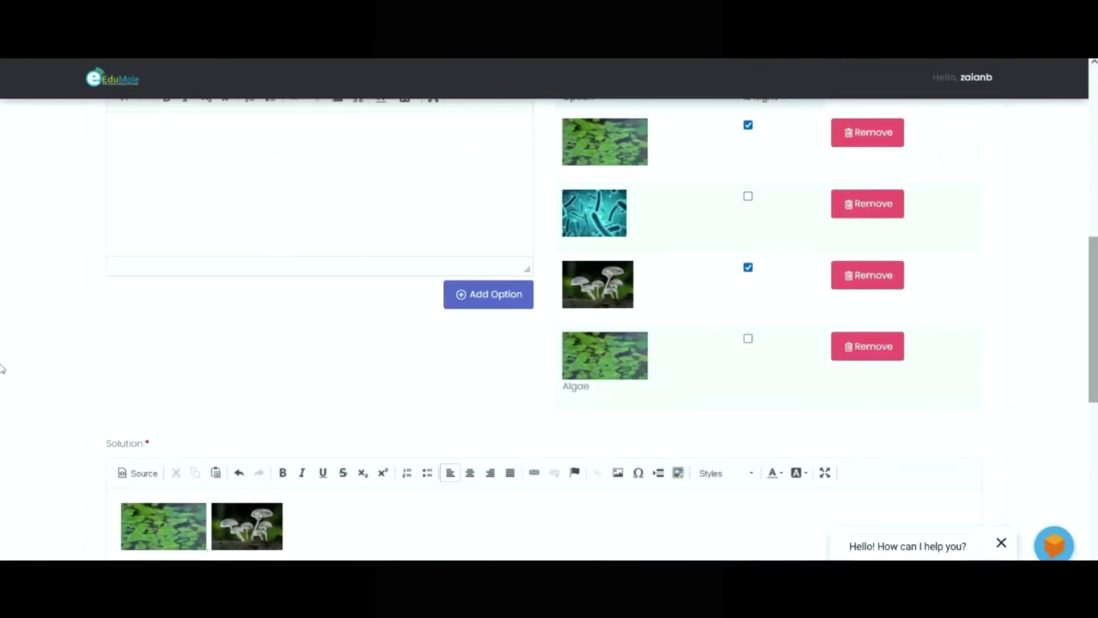
- In EduMple, change the question type to Match the Following
{"action": "scroll", "coordinate": [2, 368], "scroll_direction": "up", "scroll_amount": 10}
{"action": "left_click", "coordinate": [203, 248]}
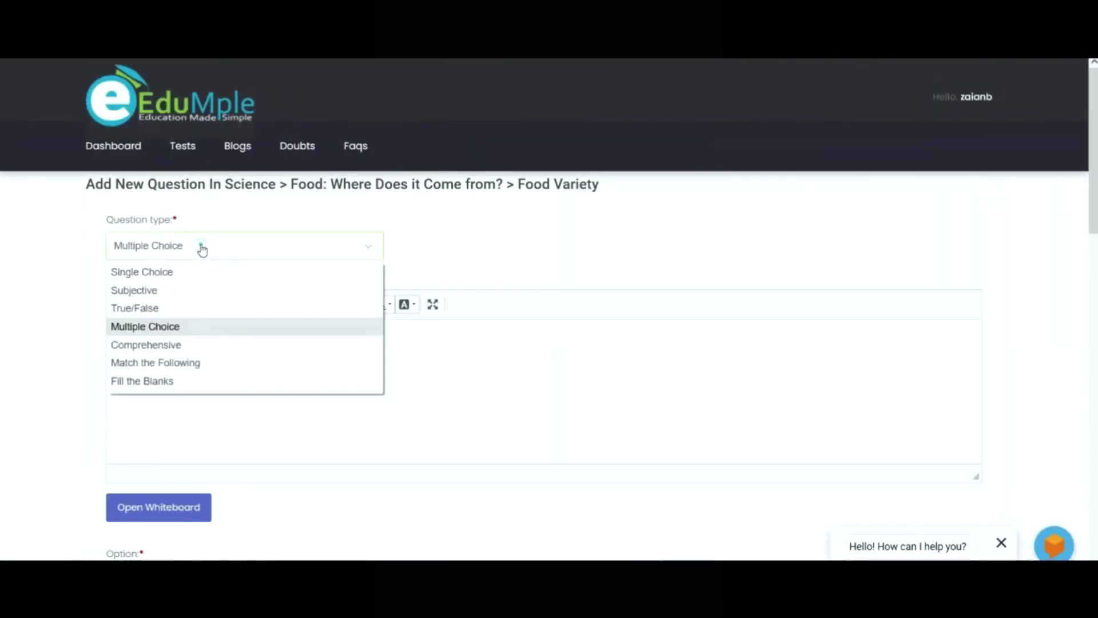
{"action": "left_click", "coordinate": [210, 369]}
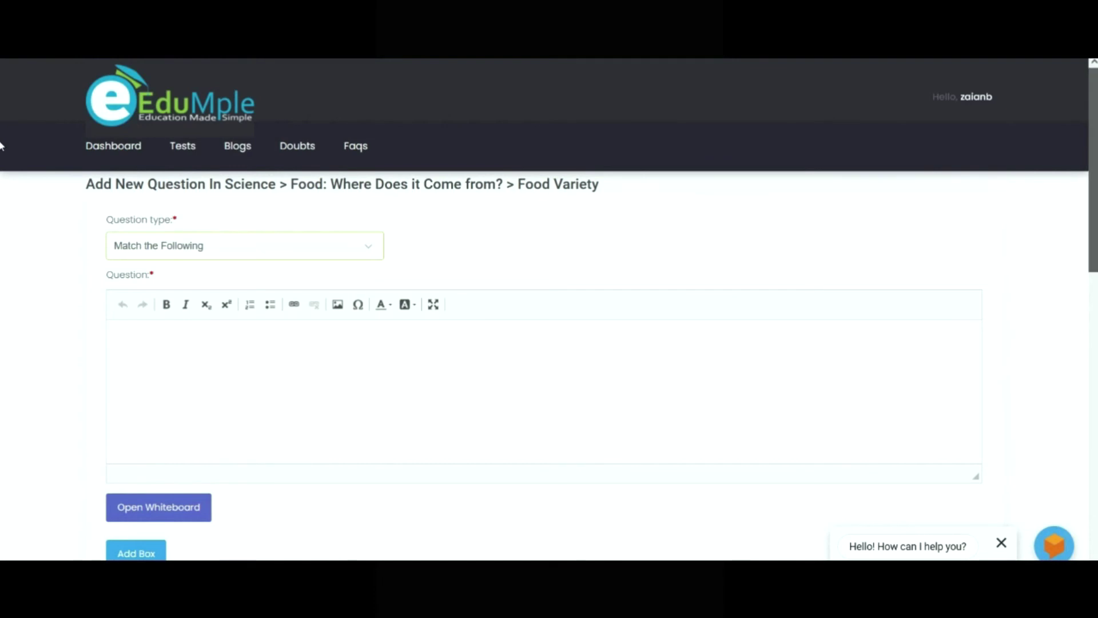
- Copy "Multicellular" from the Type 20 answer in Word and enter it as the first box of the EduMple question
{"action": "scroll", "coordinate": [2, 220], "scroll_direction": "down", "scroll_amount": 4}
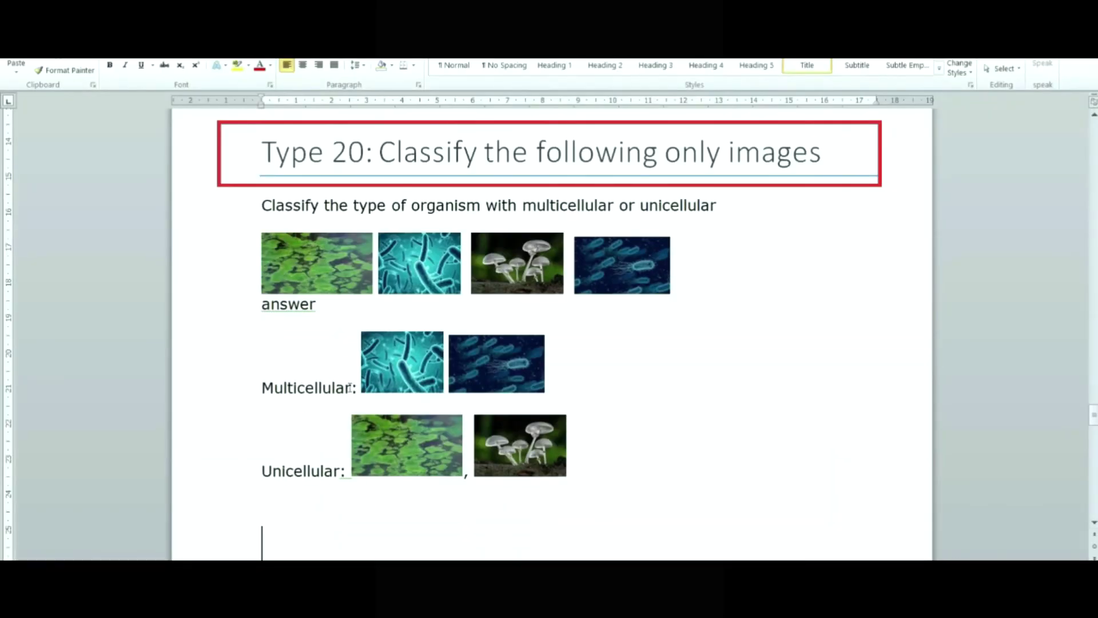
{"action": "left_click_drag", "start_coordinate": [352, 387], "coordinate": [261, 388]}
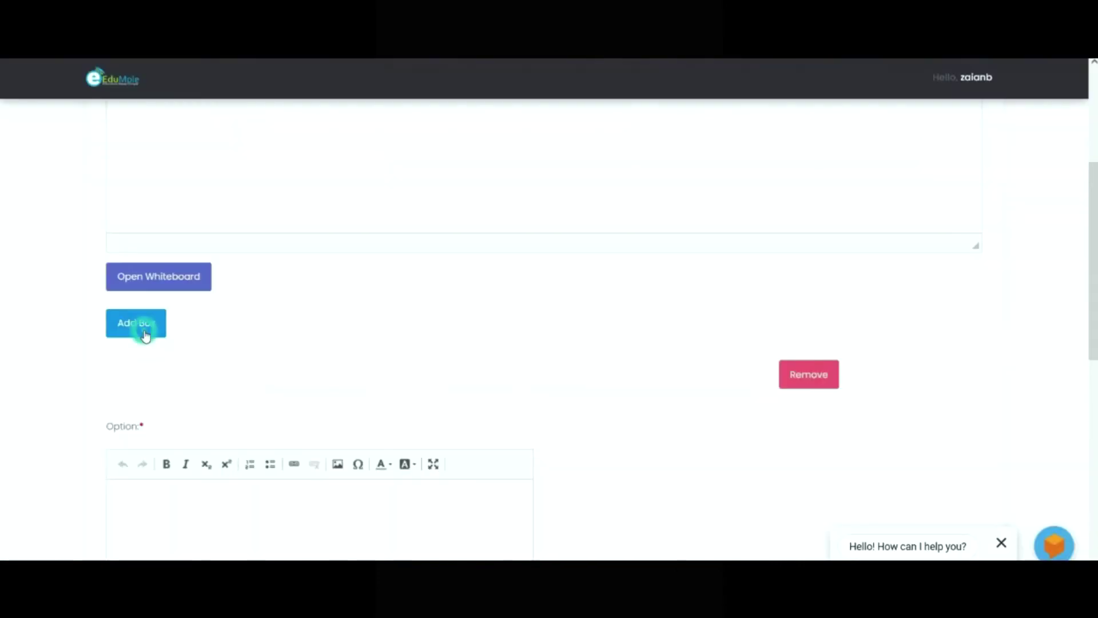
{"action": "left_click", "coordinate": [140, 329]}
{"action": "left_click", "coordinate": [155, 374]}
{"action": "key", "text": "ctrl+v"}
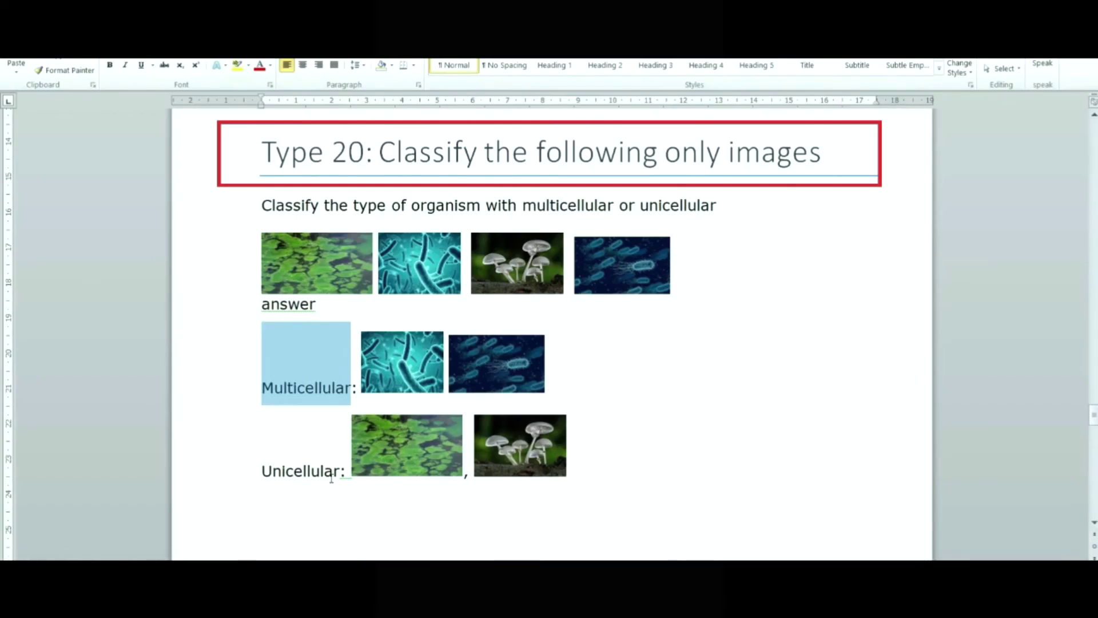
- Copy "Unicellular" from the Type 20 answer in Word and enter it as the second box in EduMple
{"action": "left_click", "coordinate": [335, 473]}
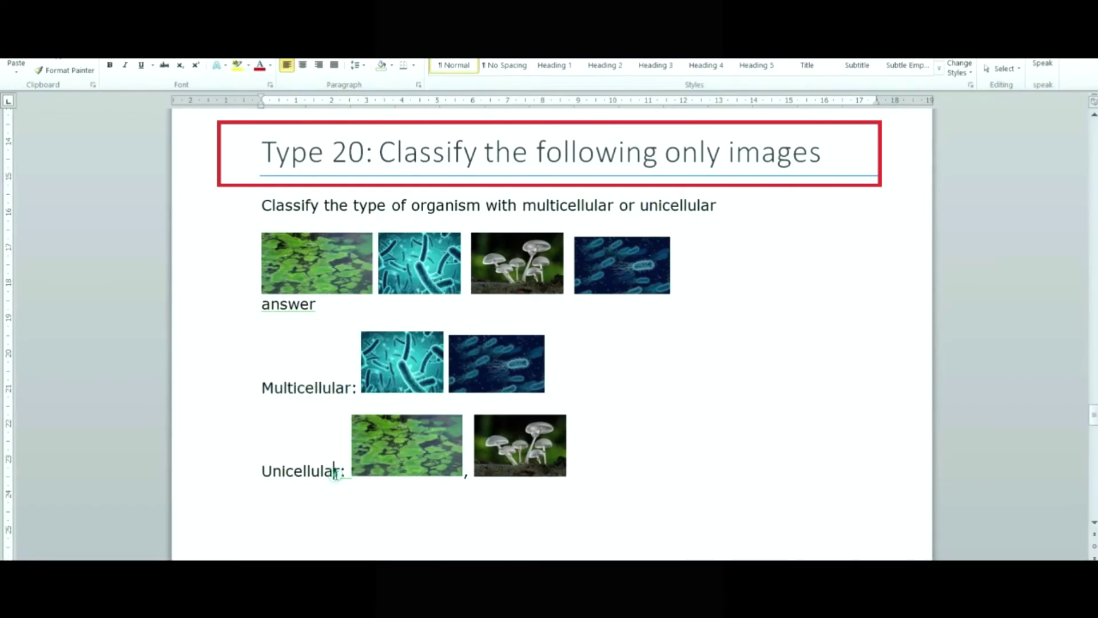
{"action": "double_click", "coordinate": [335, 473]}
{"action": "left_click", "coordinate": [336, 471]}
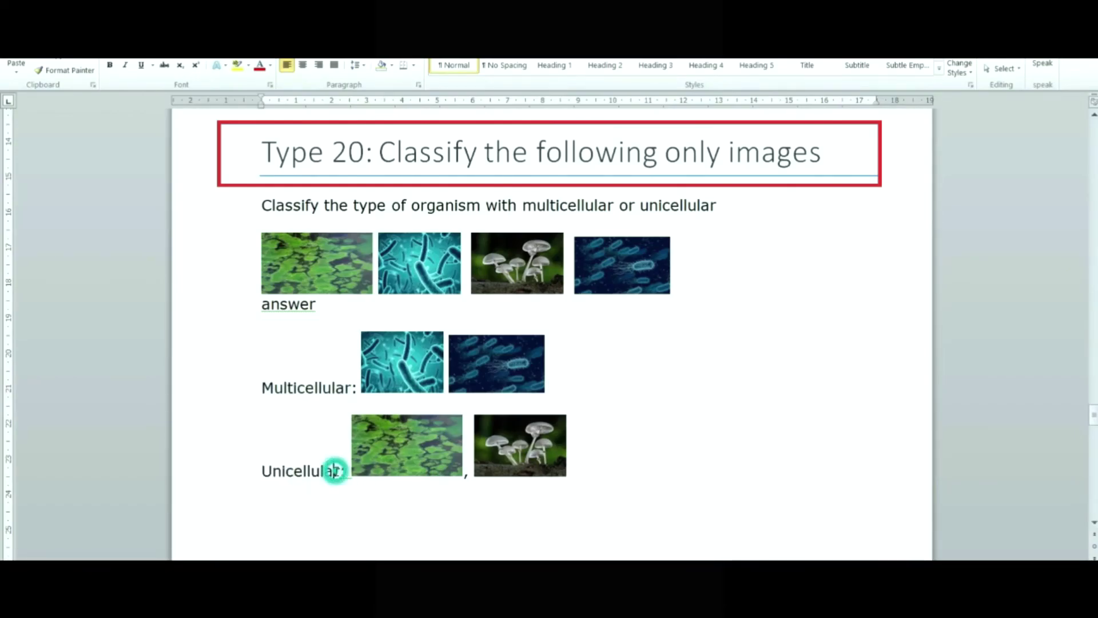
{"action": "left_click_drag", "start_coordinate": [337, 470], "coordinate": [263, 479]}
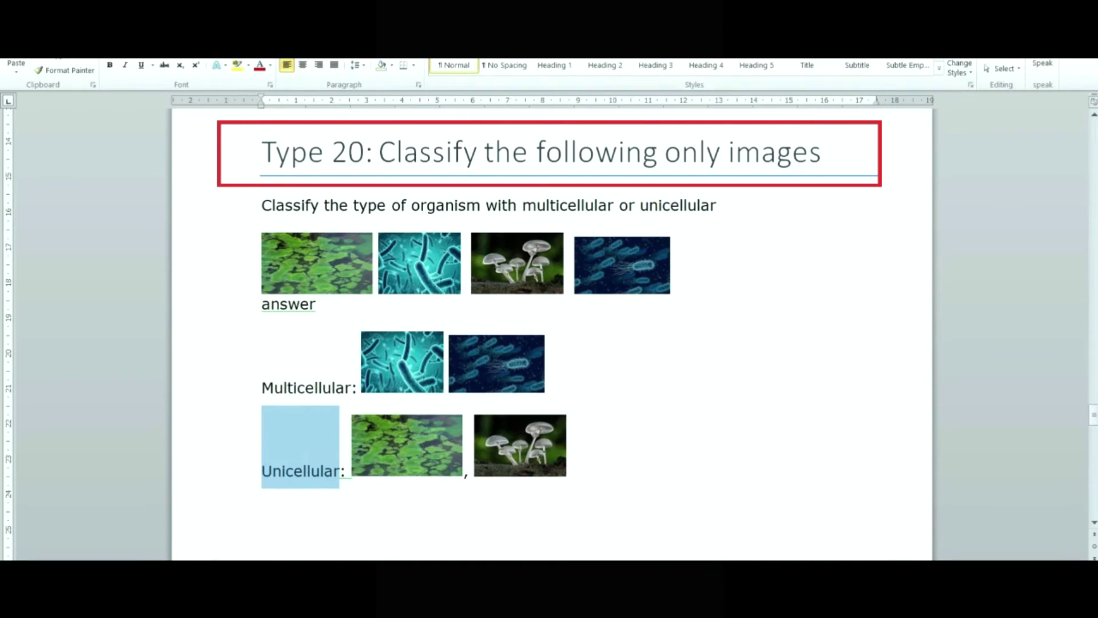
{"action": "key", "text": "alt+Tab"}
- Copy the green leaf image from the Type 20 question in Word and add it uncropped as the first option
{"action": "left_click_drag", "start_coordinate": [1095, 168], "coordinate": [1095, 271]}
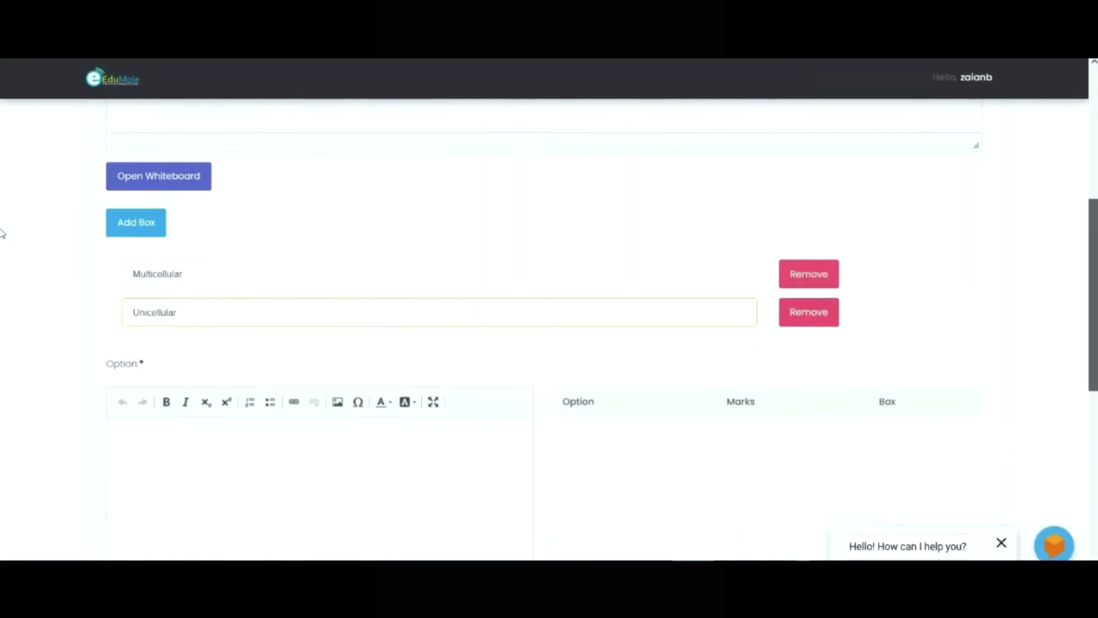
{"action": "left_click", "coordinate": [380, 279]}
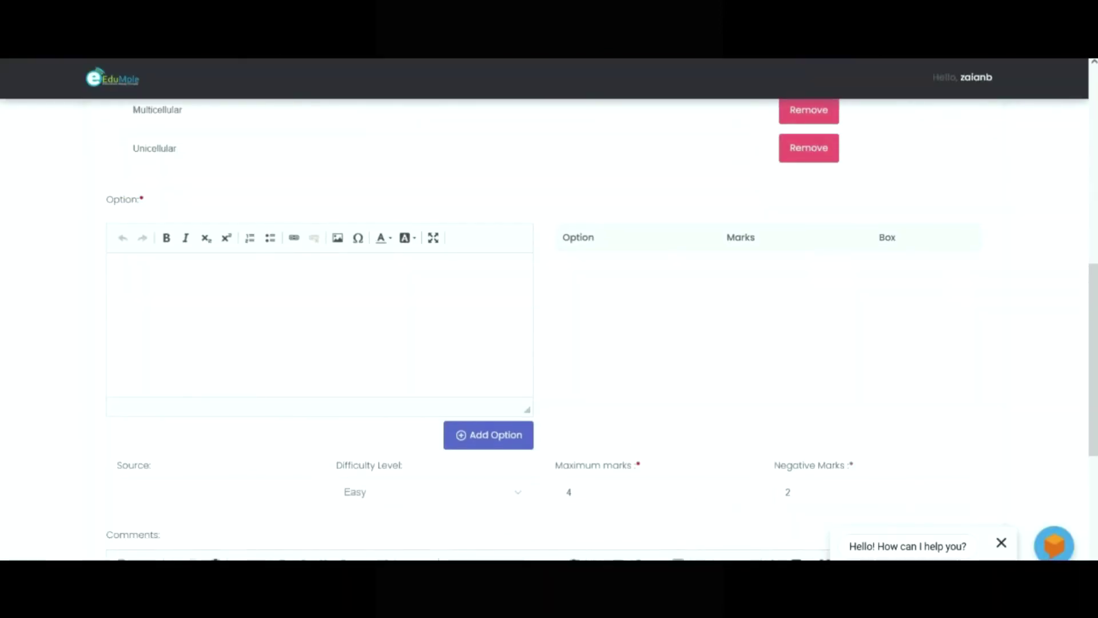
{"action": "key", "text": "alt+Tab"}
{"action": "left_click", "coordinate": [363, 273]}
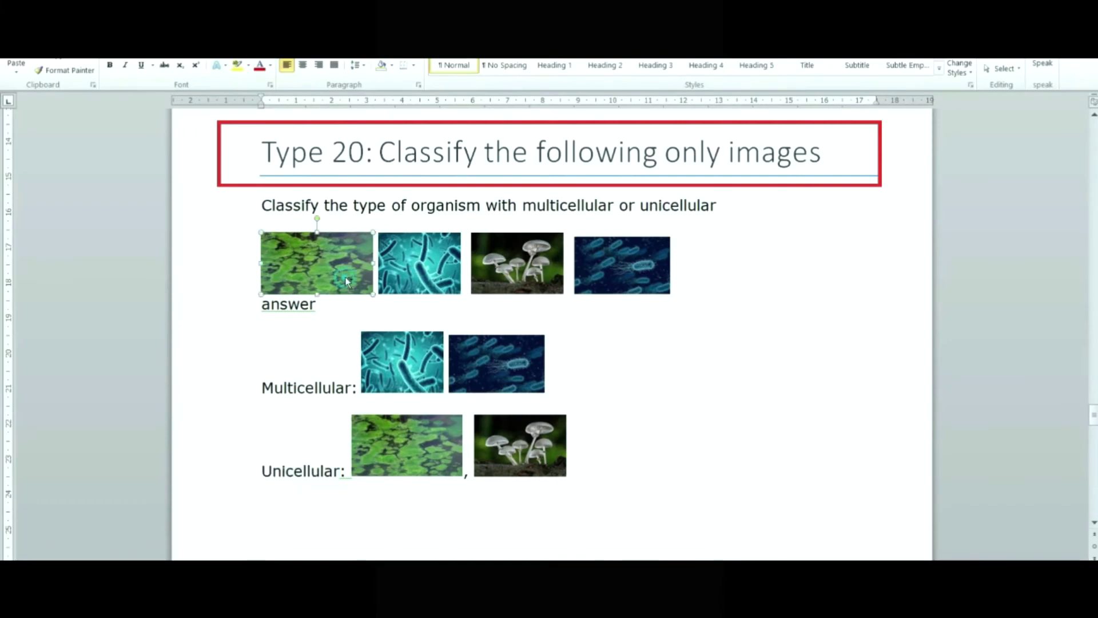
{"action": "key", "text": "alt+Tab"}
{"action": "key", "text": "ctrl+v"}
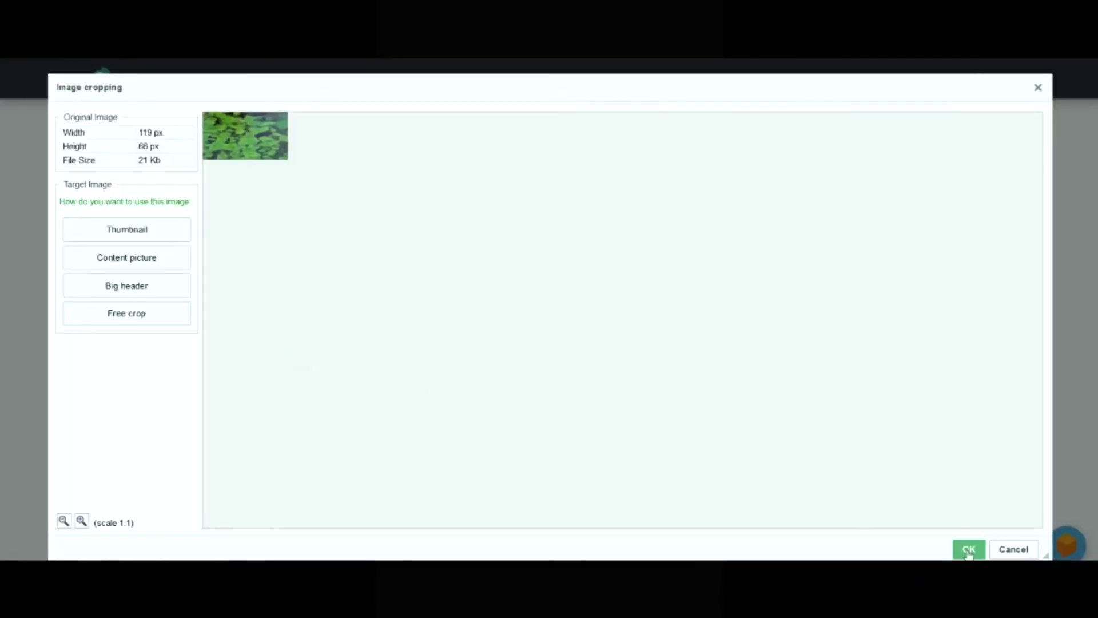
{"action": "left_click", "coordinate": [968, 550]}
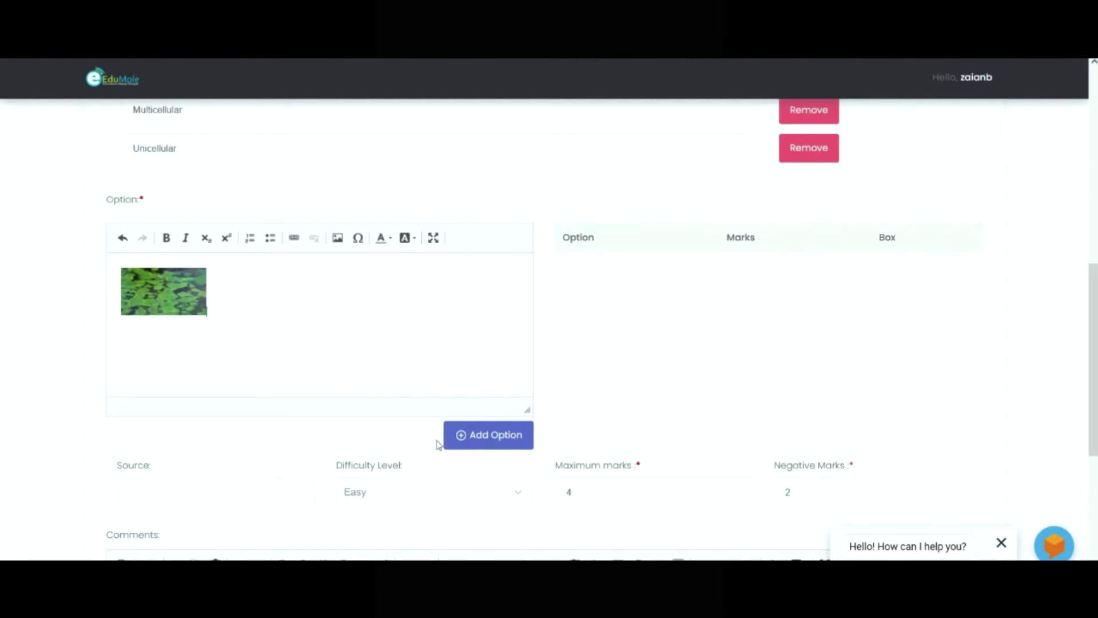
{"action": "left_click", "coordinate": [478, 436]}
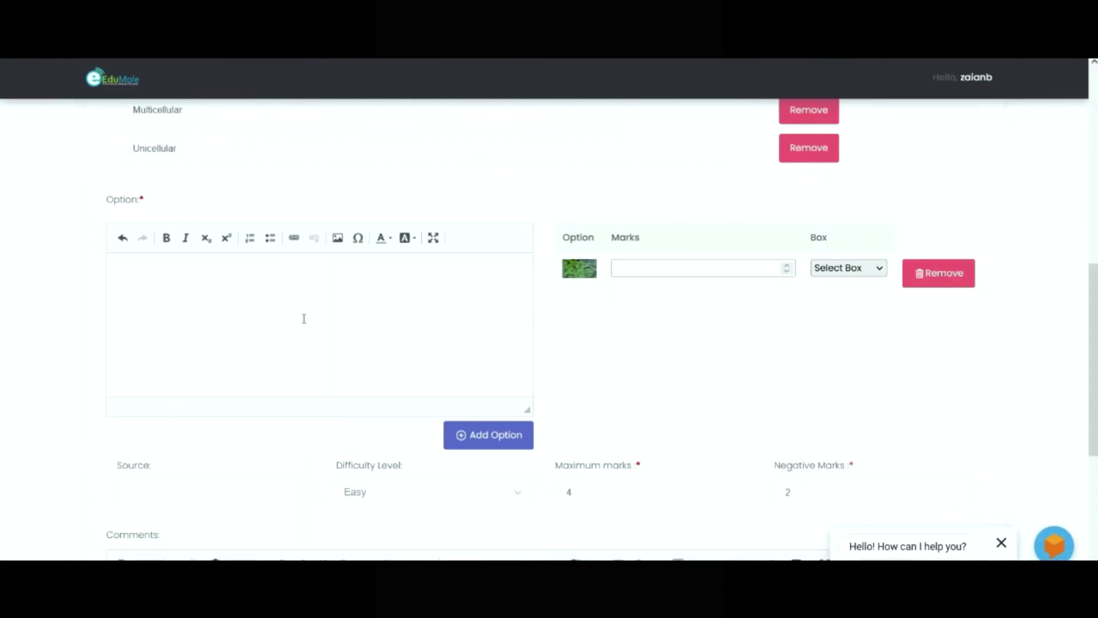
- Paste the teal bacteria image into the option editor without cropping and add it as the second option
{"action": "key", "text": "ctrl+v"}
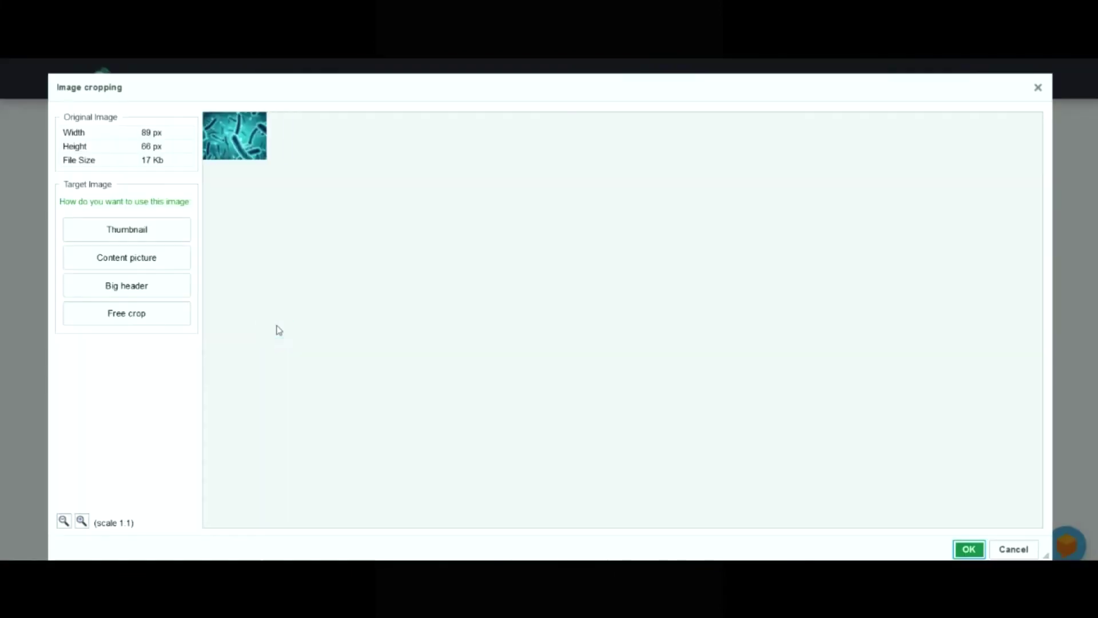
{"action": "left_click", "coordinate": [963, 550]}
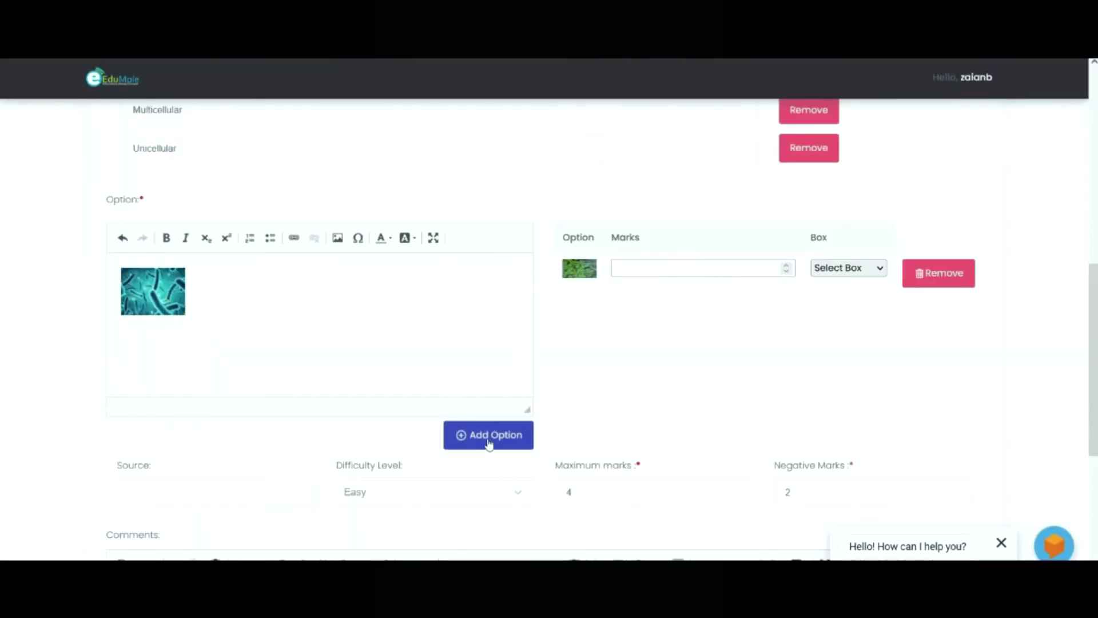
{"action": "left_click", "coordinate": [488, 437]}
- Copy the mushroom image from the Type 20 question in Word and add it uncropped as the third option
{"action": "key", "text": "alt+Tab"}
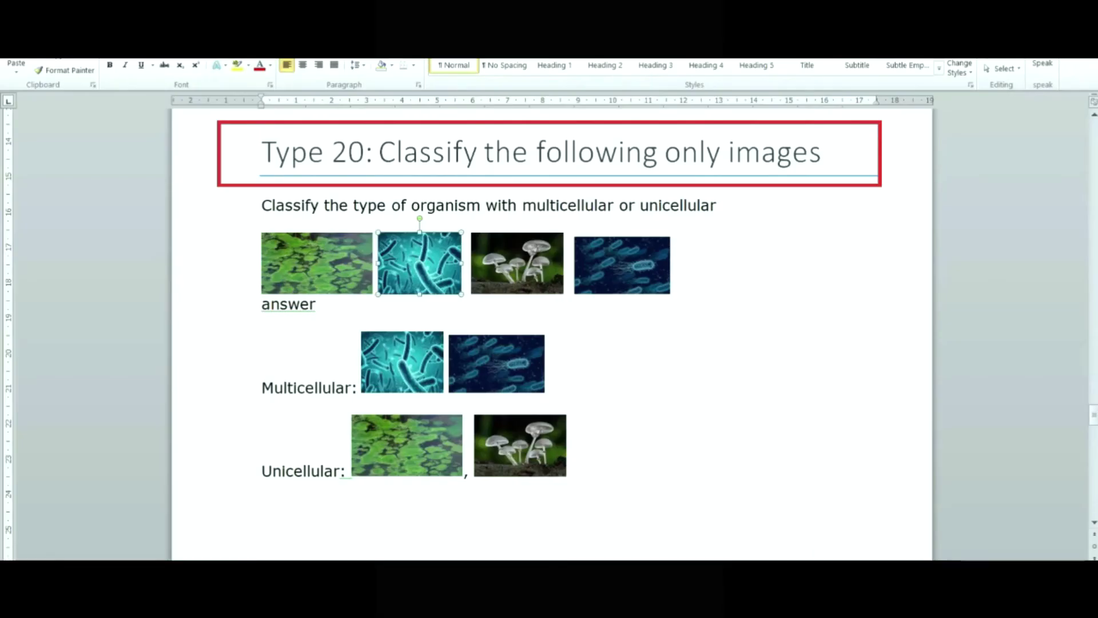
{"action": "left_click", "coordinate": [558, 264]}
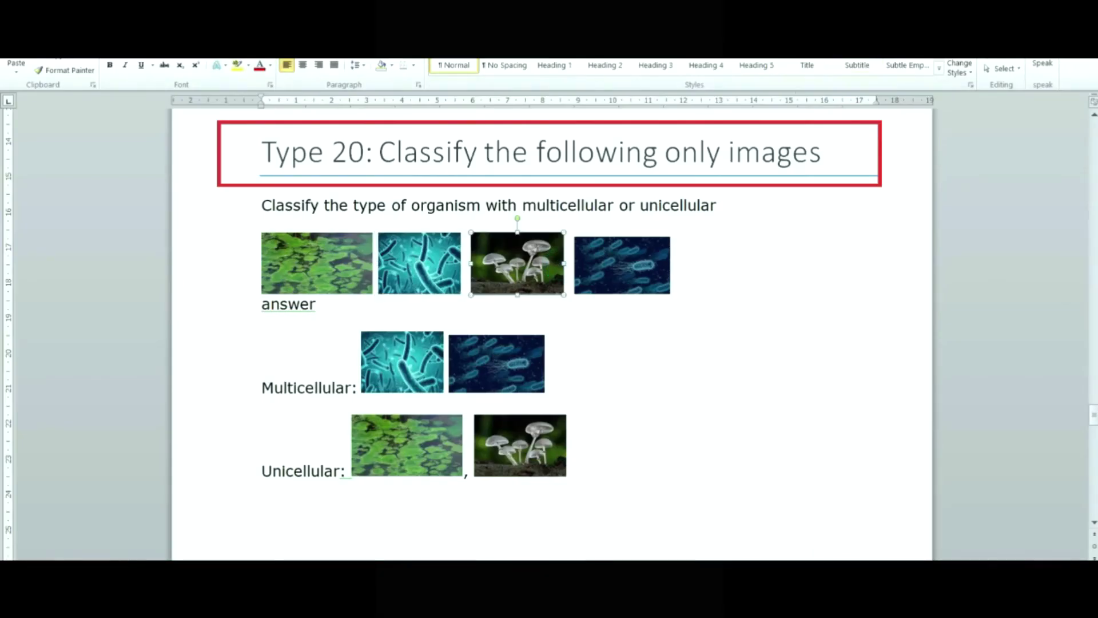
{"action": "key", "text": "alt+Tab"}
{"action": "left_click", "coordinate": [305, 256]}
{"action": "key", "text": "ctrl+v"}
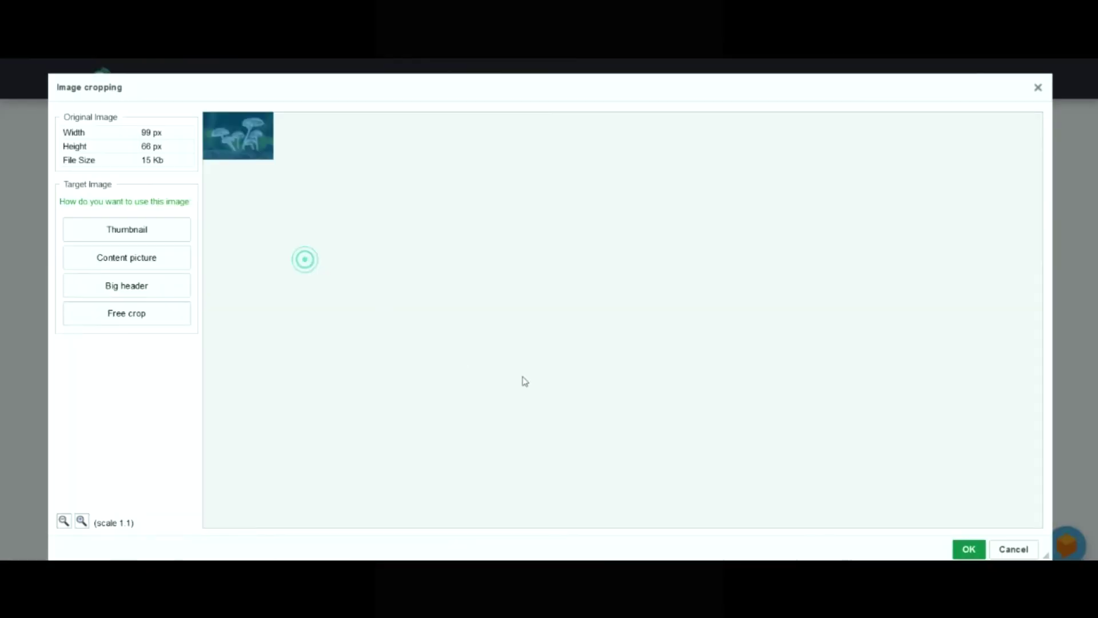
{"action": "left_click", "coordinate": [968, 549]}
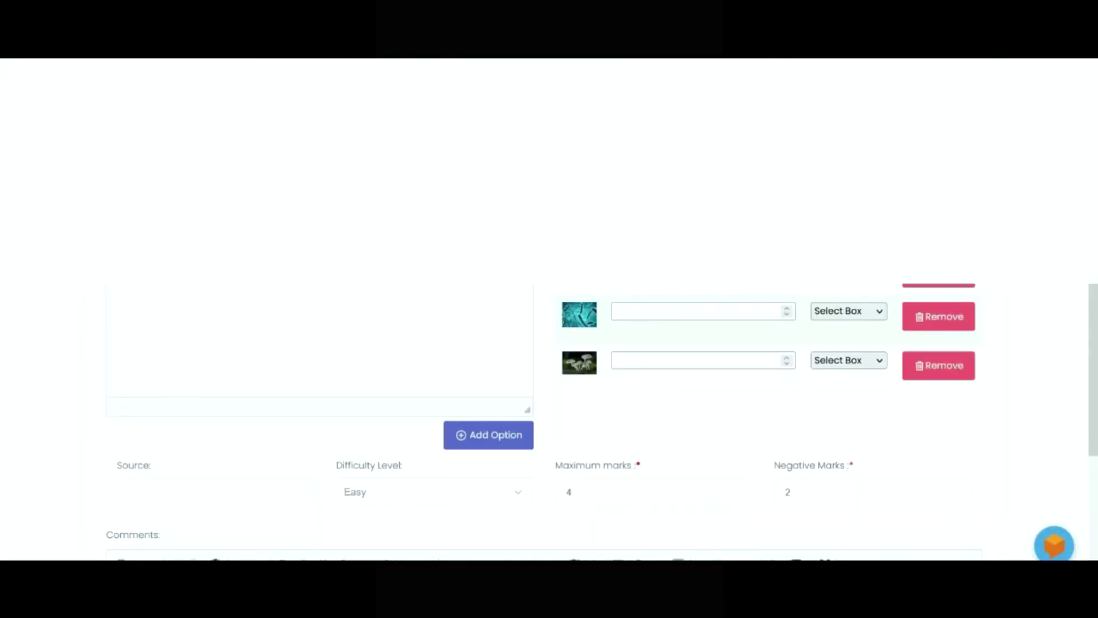
- Copy the dark blue bacteria image from the Type 20 question in Word and add it uncropped as the fourth option in EduMple
{"action": "key", "text": "alt+Tab"}
{"action": "left_click", "coordinate": [622, 284]}
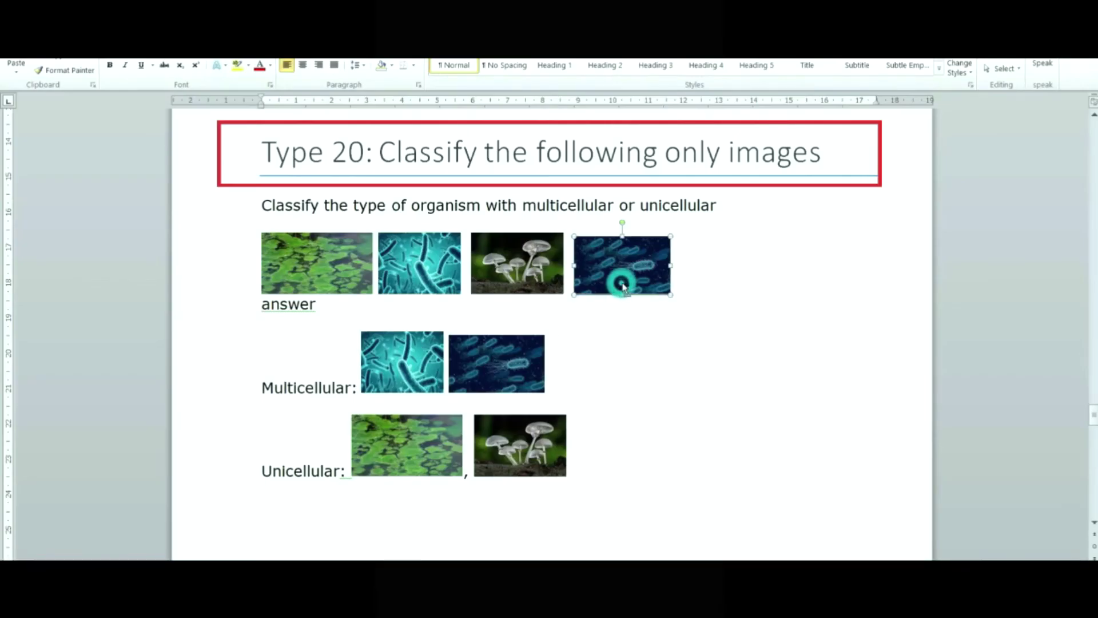
{"action": "key", "text": "ctrl+c"}
{"action": "key", "text": "alt+Tab"}
{"action": "left_click", "coordinate": [356, 289]}
{"action": "key", "text": "ctrl+v"}
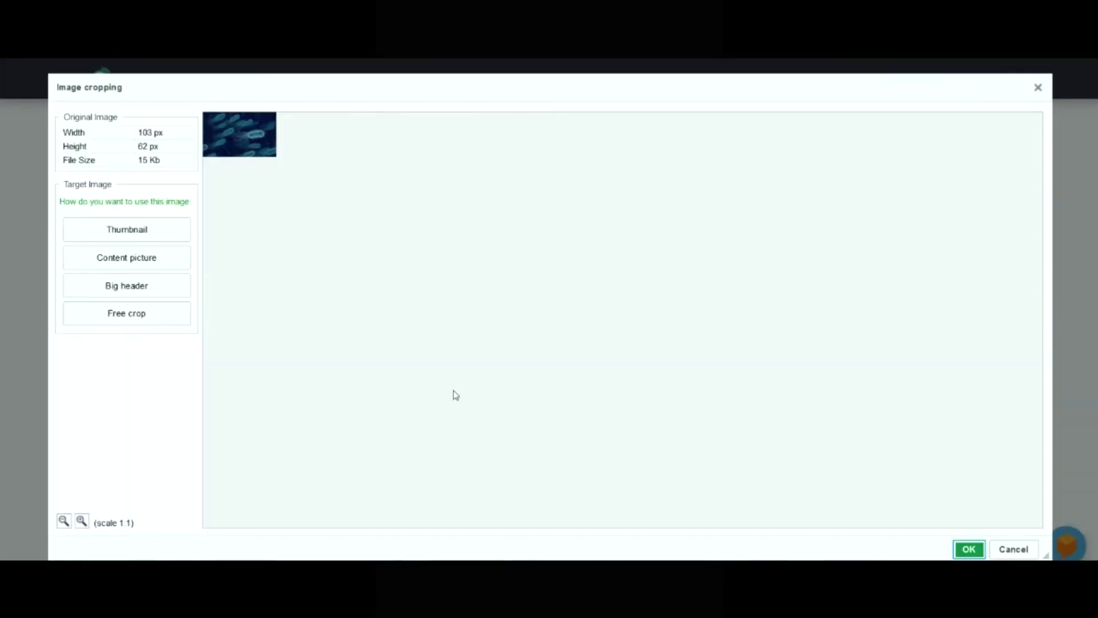
{"action": "left_click", "coordinate": [969, 549]}
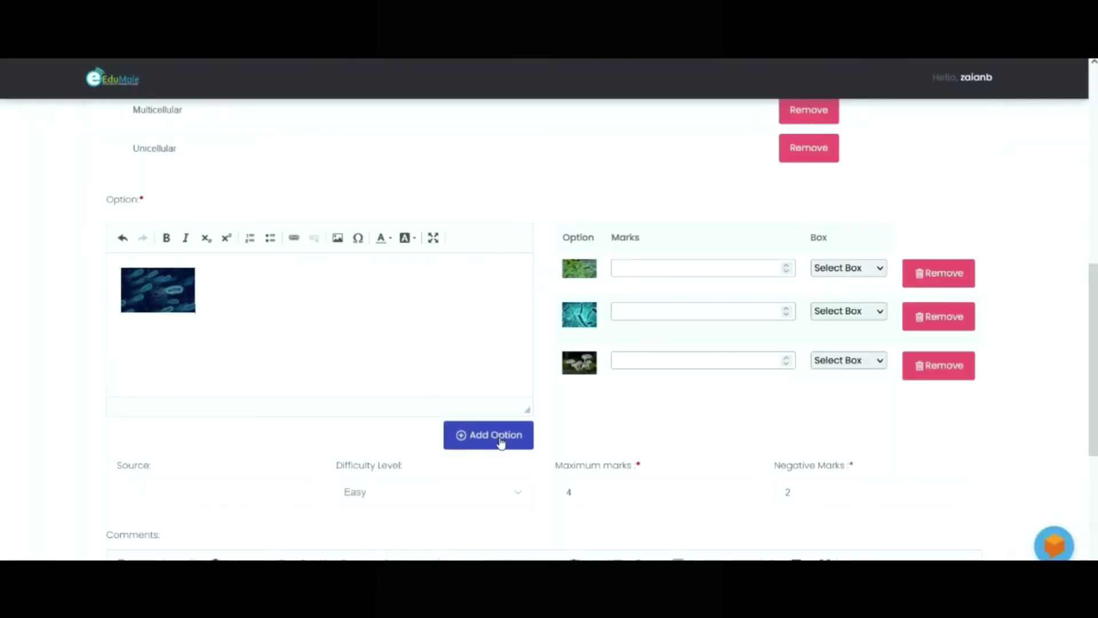
{"action": "left_click", "coordinate": [502, 441]}
- Set the marks to 1 for each of the four image options
{"action": "left_click", "coordinate": [724, 272]}
{"action": "type", "text": "1"}
{"action": "left_click", "coordinate": [722, 309]}
{"action": "type", "text": "1"}
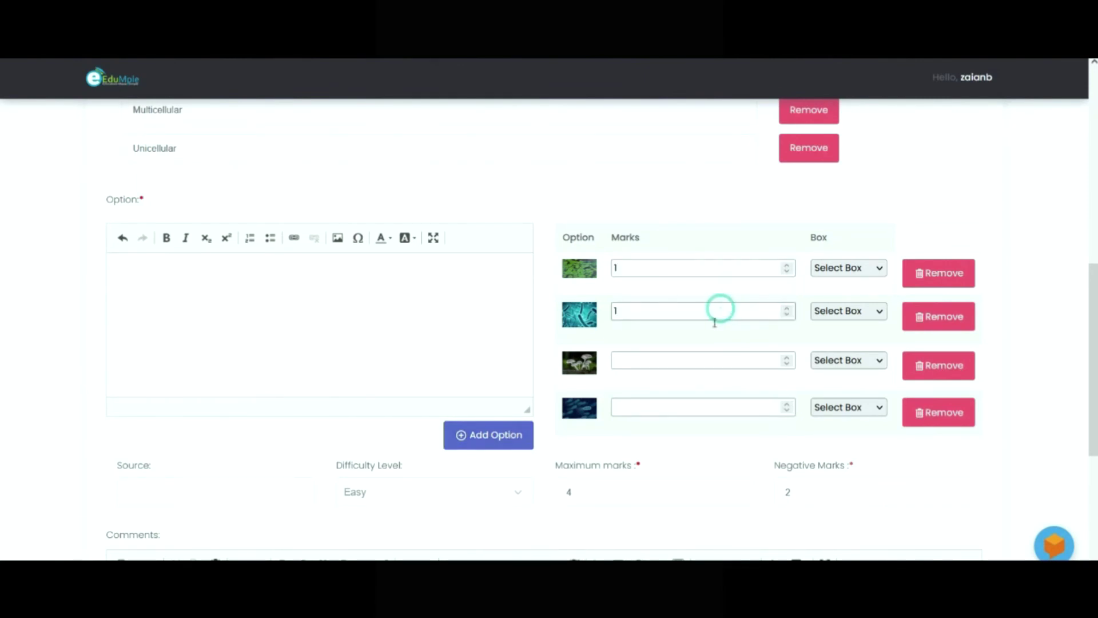
{"action": "left_click", "coordinate": [704, 358]}
{"action": "type", "text": "1"}
{"action": "left_click", "coordinate": [686, 405]}
{"action": "type", "text": "1"}
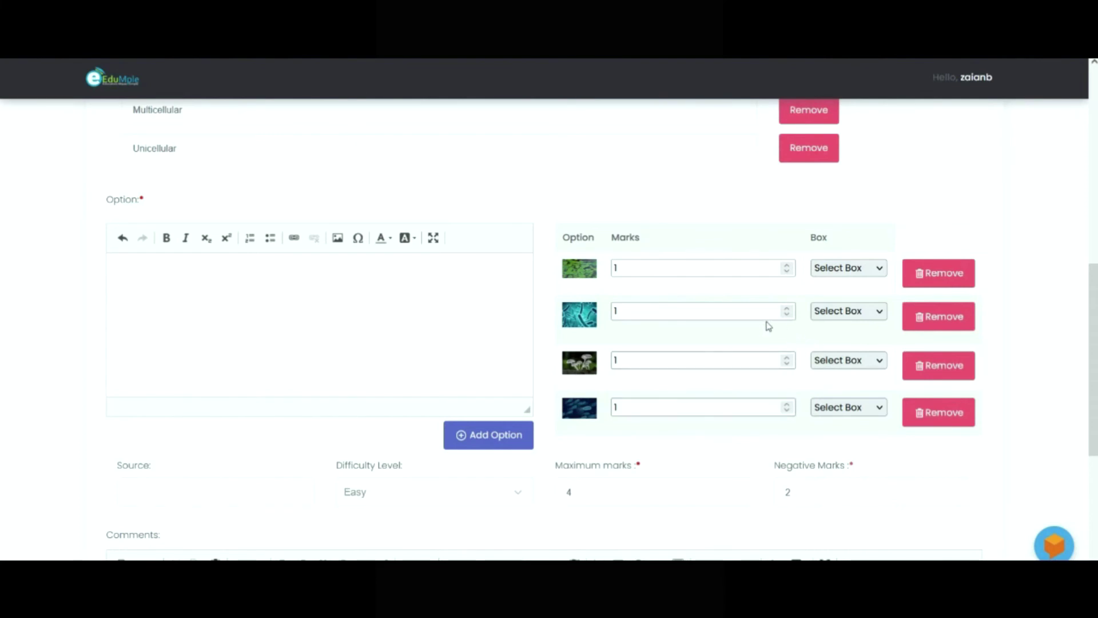
- Review the available box choices and check the Type 20 answer in Word for which images are Multicellular or Unicellular
{"action": "left_click", "coordinate": [869, 269]}
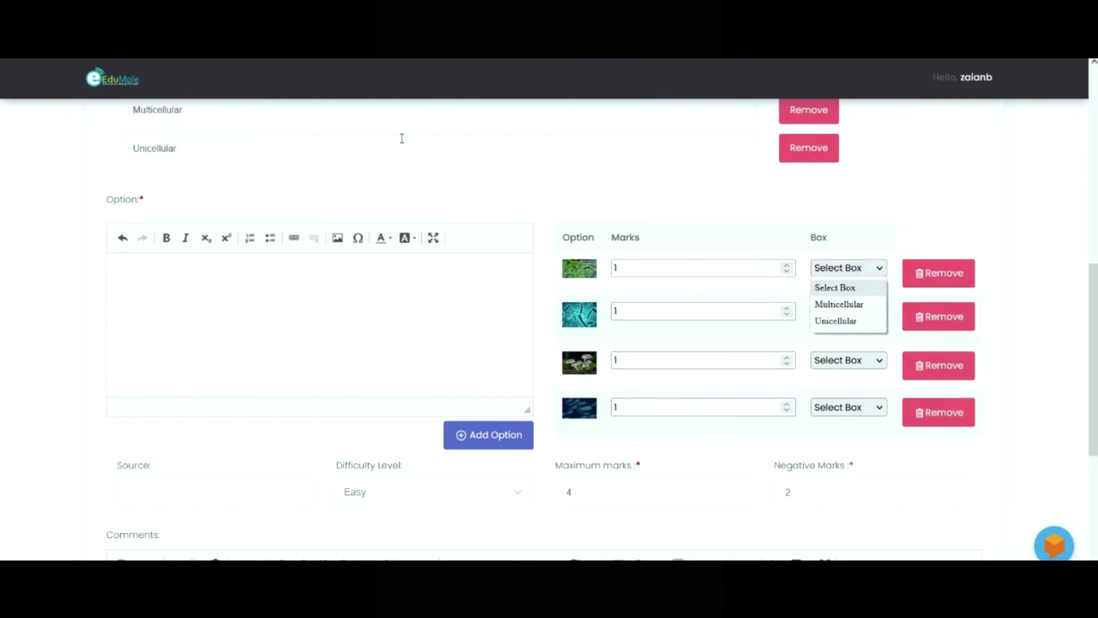
{"action": "left_click", "coordinate": [339, 120]}
{"action": "left_click", "coordinate": [342, 141]}
{"action": "left_click", "coordinate": [331, 104]}
{"action": "left_click", "coordinate": [325, 146]}
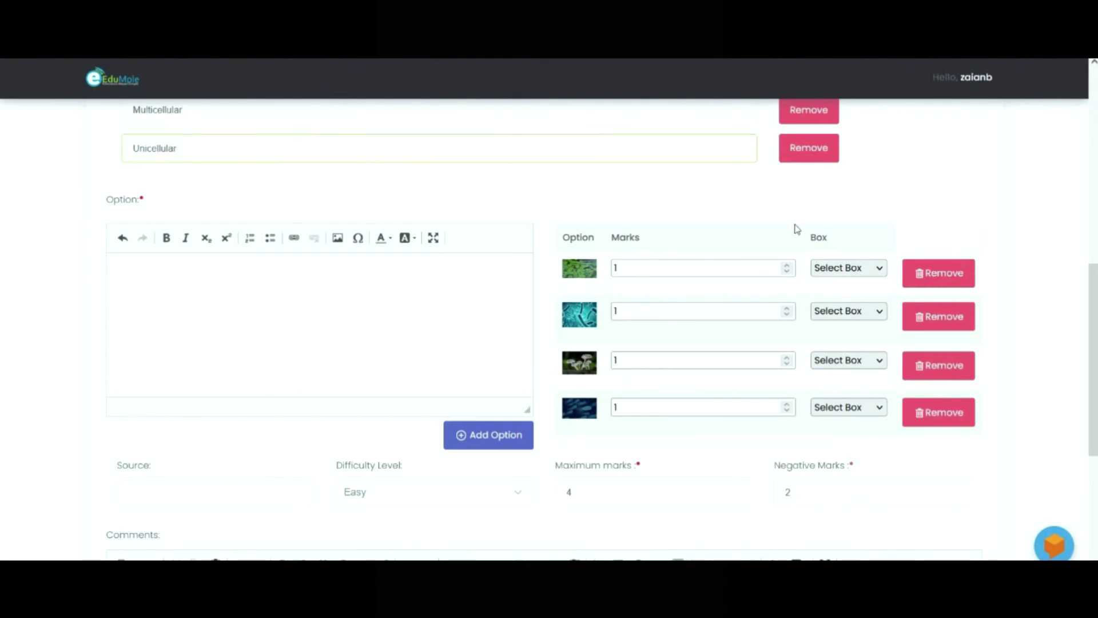
{"action": "left_click", "coordinate": [858, 270]}
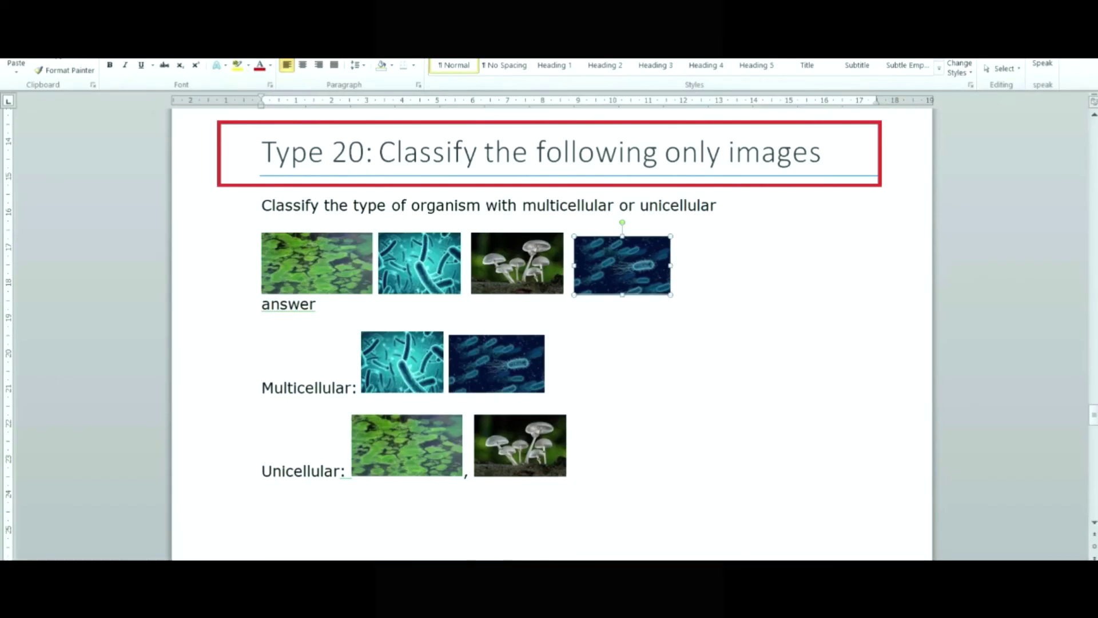
{"action": "left_click", "coordinate": [401, 362]}
{"action": "left_click", "coordinate": [469, 367]}
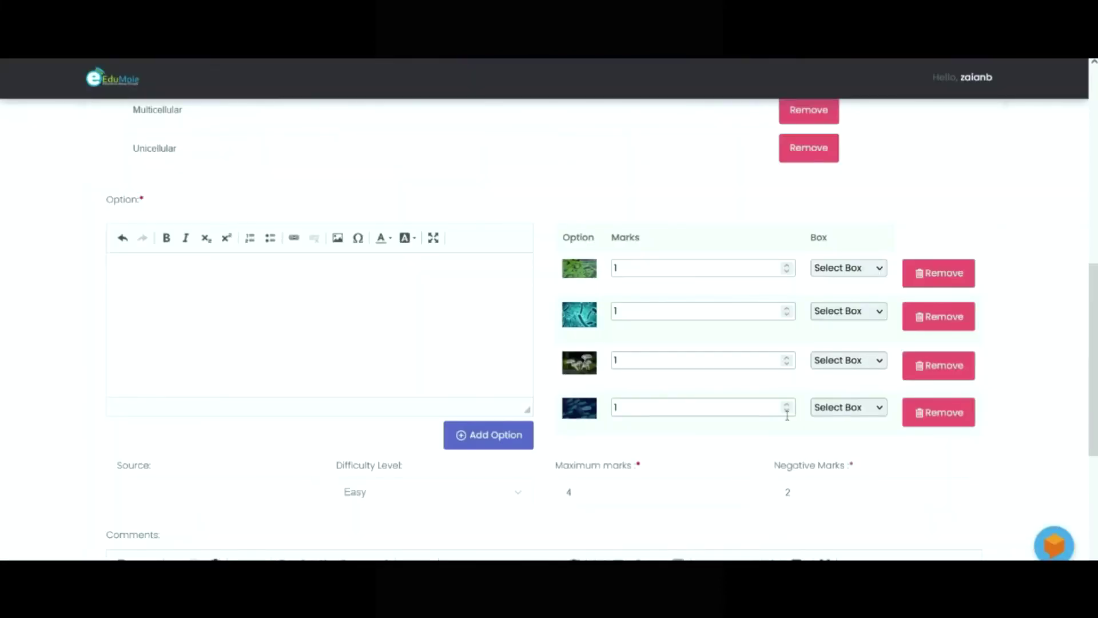
- Assign both bacteria images to the Multicellular box and the mushroom and green leaf images to the Unicellular box
{"action": "left_click", "coordinate": [858, 406]}
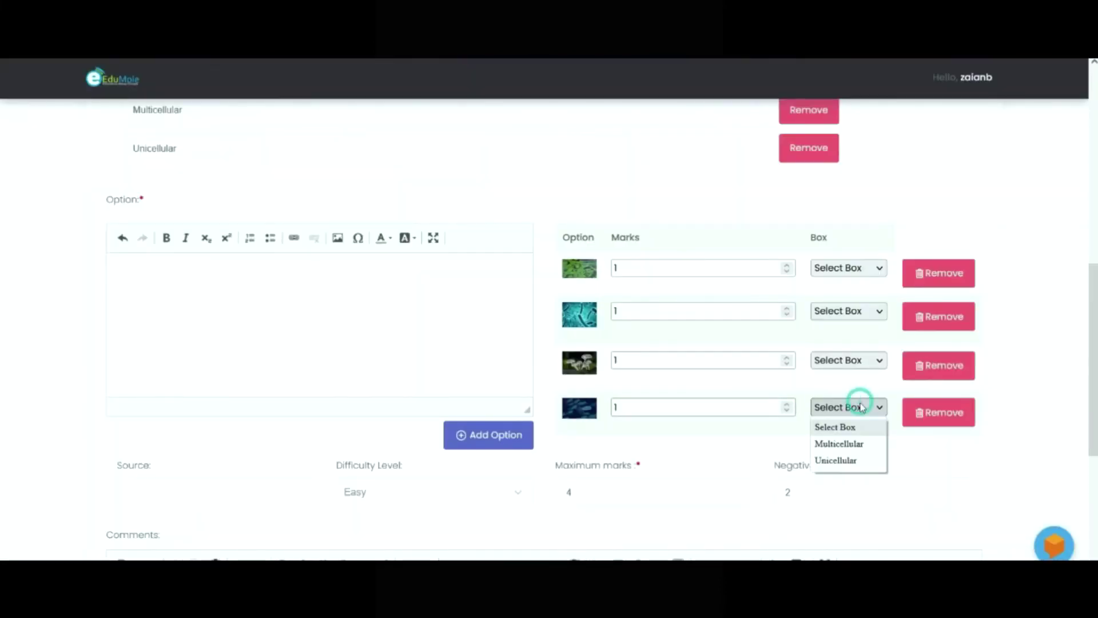
{"action": "left_click", "coordinate": [858, 443]}
{"action": "left_click", "coordinate": [859, 311]}
{"action": "left_click", "coordinate": [856, 349]}
{"action": "left_click", "coordinate": [858, 360]}
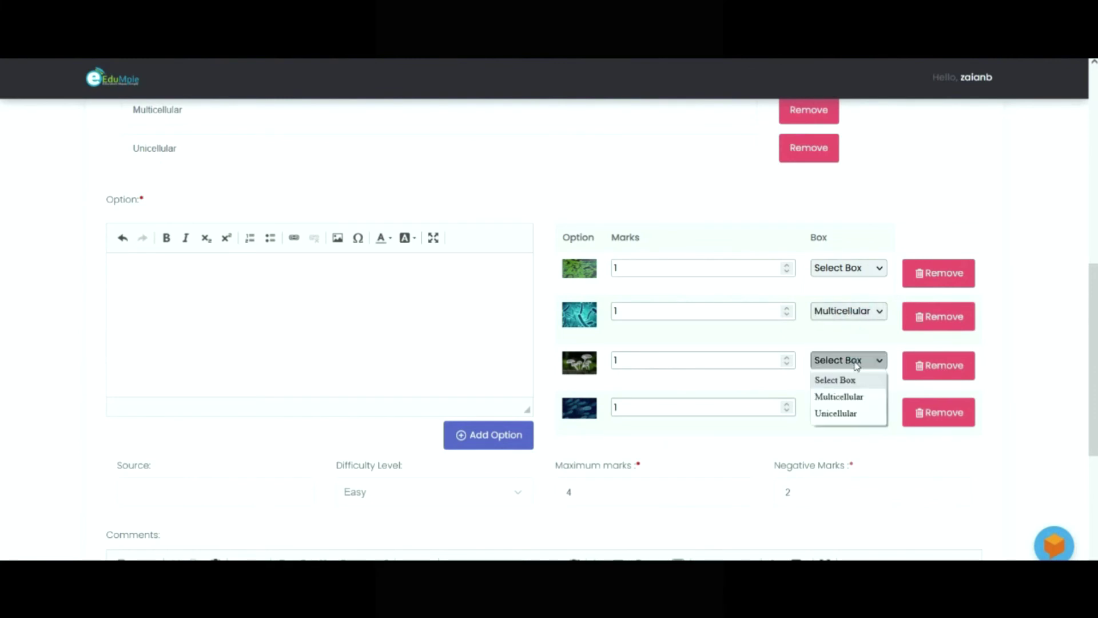
{"action": "left_click", "coordinate": [851, 413]}
{"action": "left_click", "coordinate": [849, 268]}
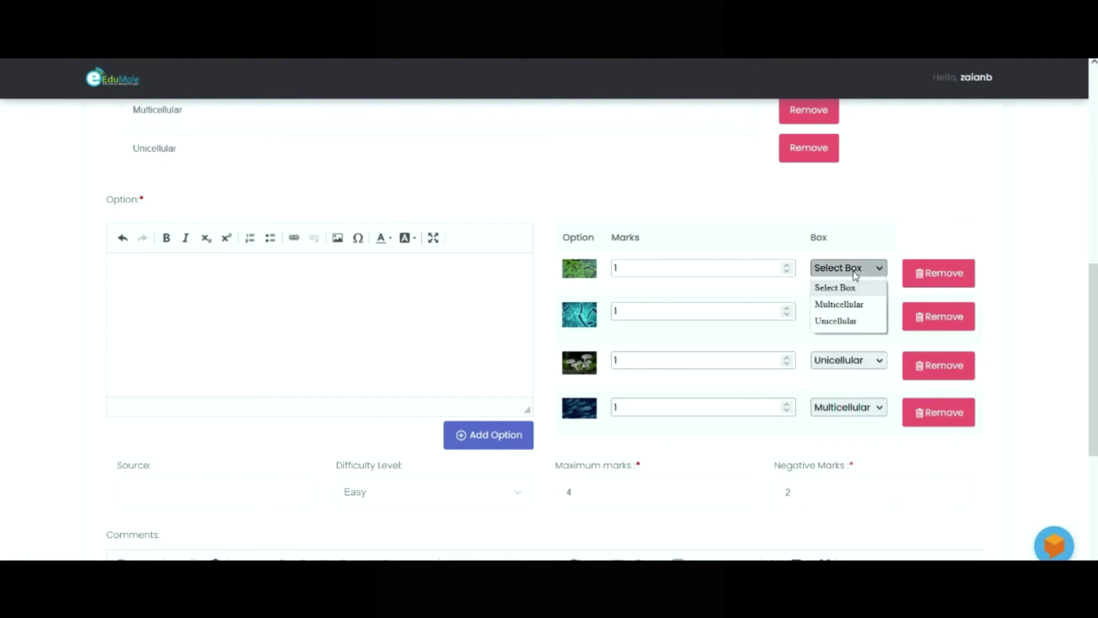
{"action": "left_click", "coordinate": [847, 321]}
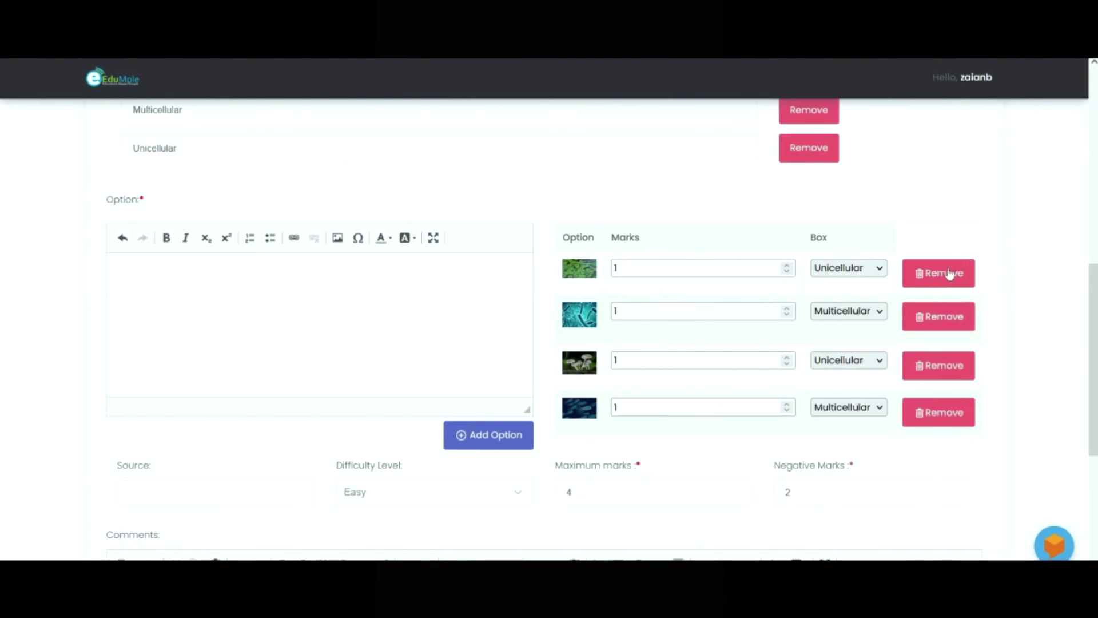
- Reset the green leaf option's box to Select Box
{"action": "left_click", "coordinate": [830, 269]}
{"action": "left_click", "coordinate": [832, 286]}
{"action": "scroll", "coordinate": [1037, 217], "scroll_direction": "up", "scroll_amount": 3}
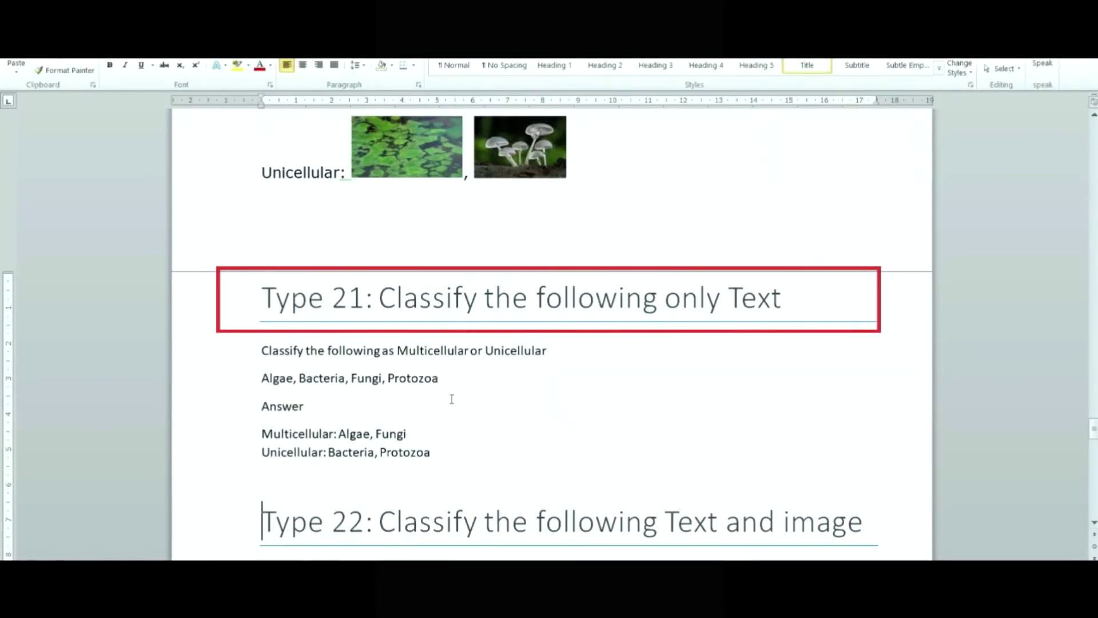
- Copy the Type 21 question with its organism list from Word and paste it into the EduMple question editor
{"action": "left_click_drag", "start_coordinate": [268, 351], "coordinate": [380, 351]}
{"action": "left_click", "coordinate": [364, 351]}
{"action": "left_click", "coordinate": [564, 349]}
{"action": "left_click_drag", "start_coordinate": [470, 381], "coordinate": [248, 355]}
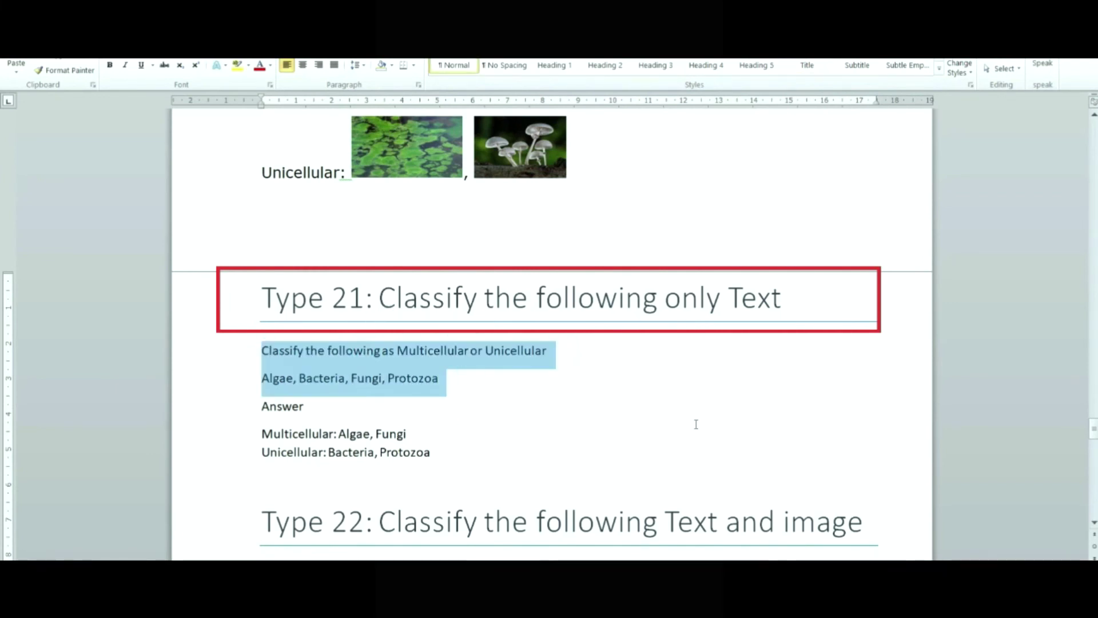
{"action": "key", "text": "alt+Tab"}
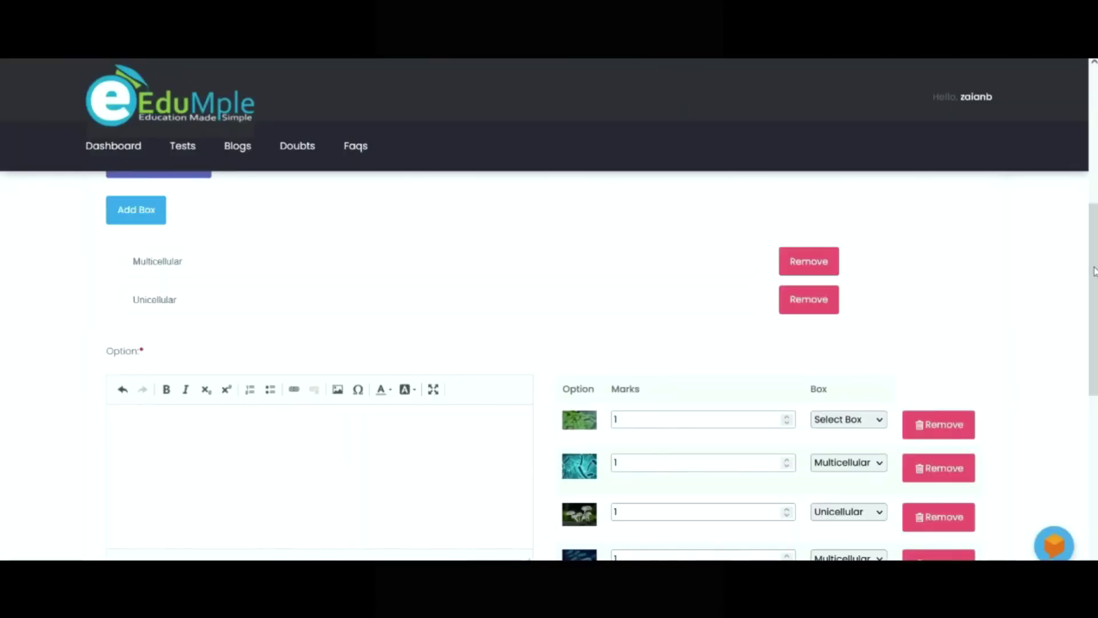
{"action": "left_click_drag", "start_coordinate": [1093, 321], "coordinate": [1094, 214]}
{"action": "left_click", "coordinate": [559, 348]}
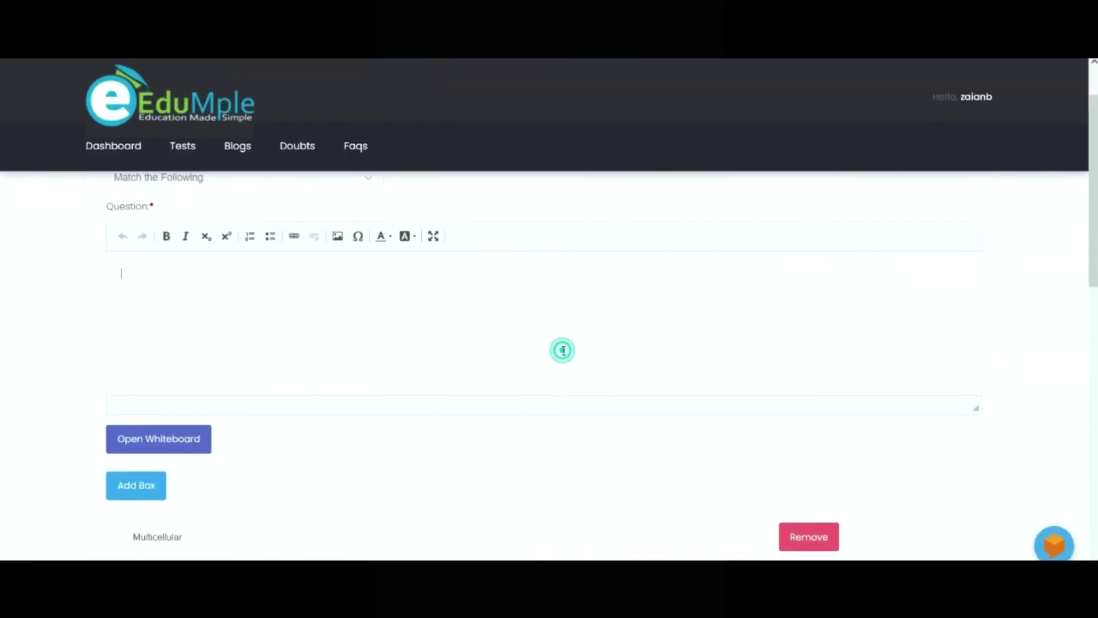
{"action": "key", "text": "ctrl+v"}
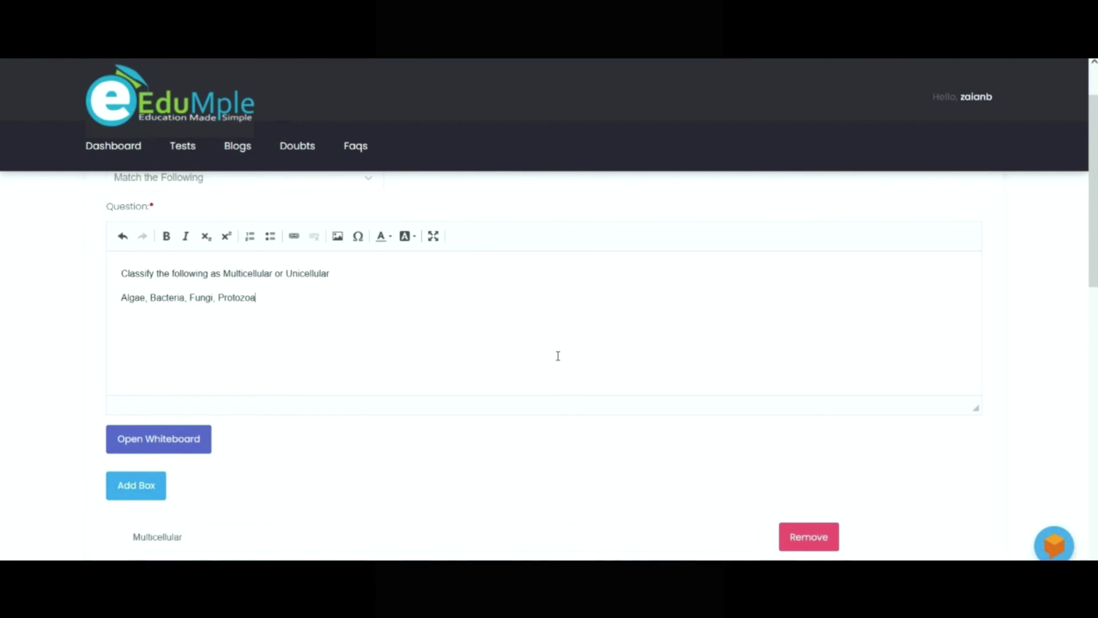
- Copy the line "Algae, Bacteria, Fungi, Protozoa" from the question text and remove the four existing image options
{"action": "left_click_drag", "start_coordinate": [295, 301], "coordinate": [54, 290]}
{"action": "key", "text": "ctrl+c"}
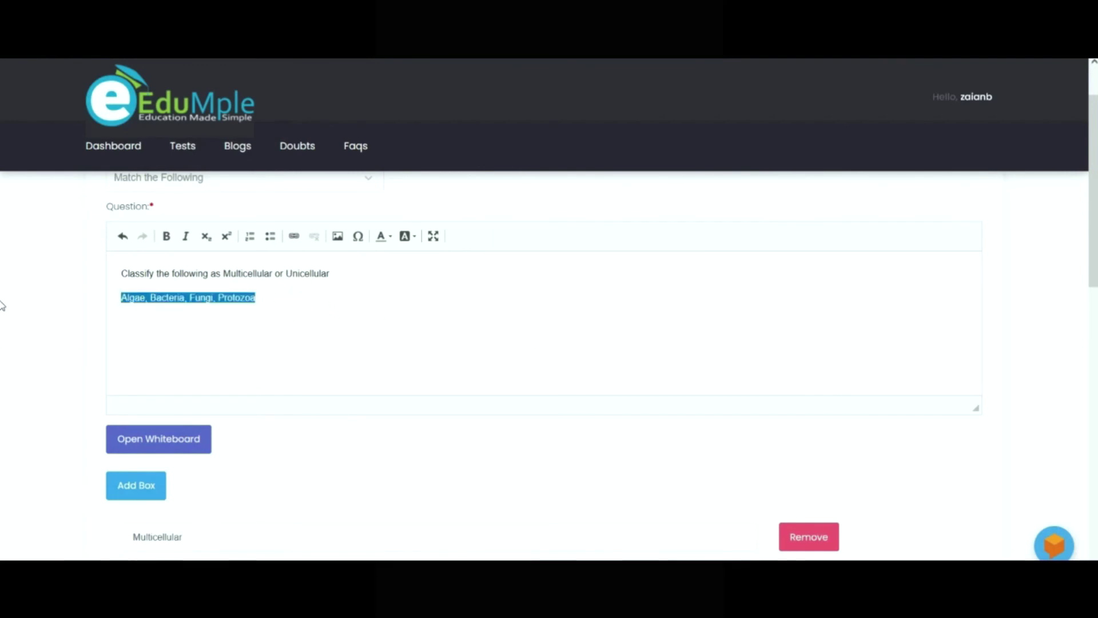
{"action": "scroll", "coordinate": [3, 343], "scroll_direction": "down", "scroll_amount": 7}
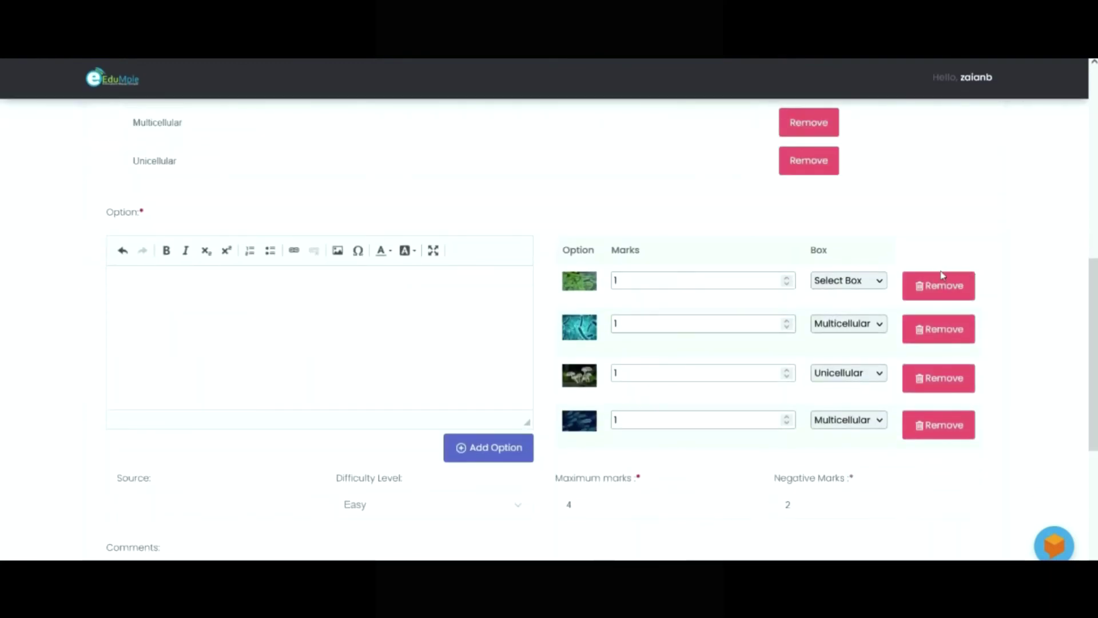
{"action": "left_click", "coordinate": [939, 285]}
{"action": "left_click", "coordinate": [941, 285]}
{"action": "left_click", "coordinate": [941, 284]}
{"action": "left_click", "coordinate": [941, 284]}
- Paste the organism list into the option editor, cut everything after "Algae" and add it as the first option
{"action": "left_click", "coordinate": [242, 284]}
{"action": "key", "text": "ctrl+v"}
{"action": "left_click_drag", "start_coordinate": [145, 289], "coordinate": [337, 288]}
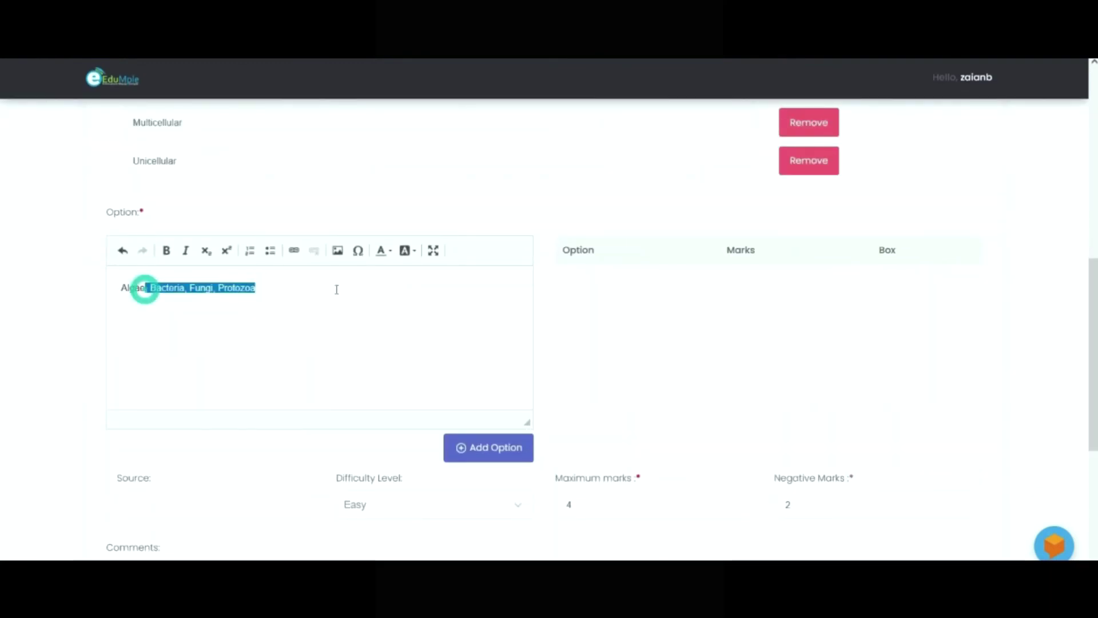
{"action": "key", "text": "ctrl+x"}
{"action": "left_click", "coordinate": [497, 454]}
- Paste the cut text into the option editor, trim it to "Bacteria" and add it as the second option
{"action": "left_click", "coordinate": [282, 312]}
{"action": "key", "text": "ctrl+v"}
{"action": "left_click", "coordinate": [123, 291]}
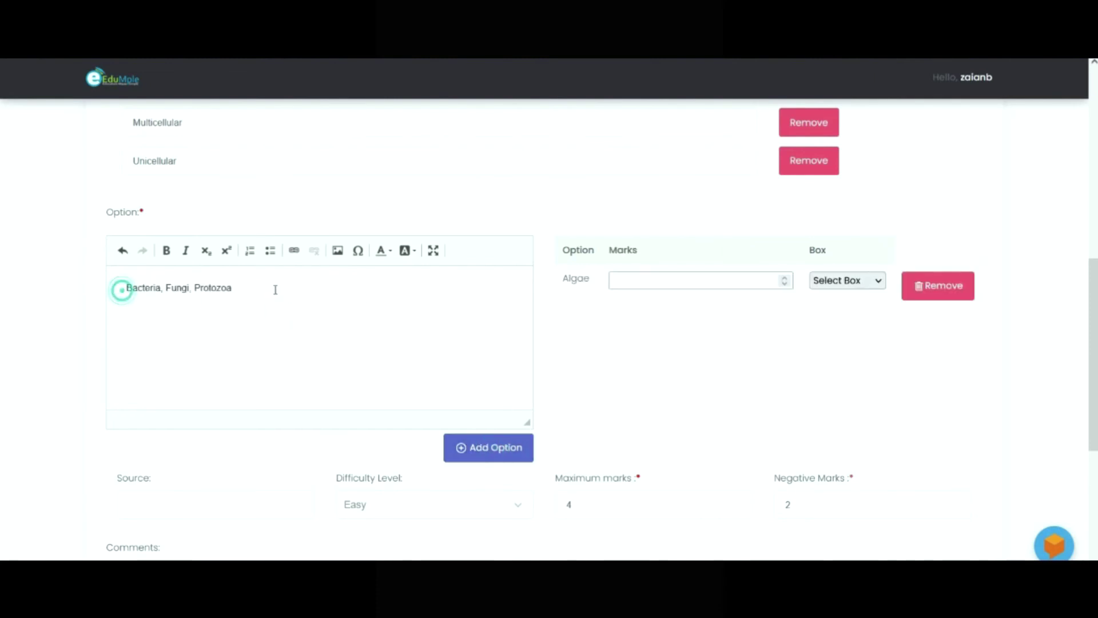
{"action": "key", "text": "Delete"}
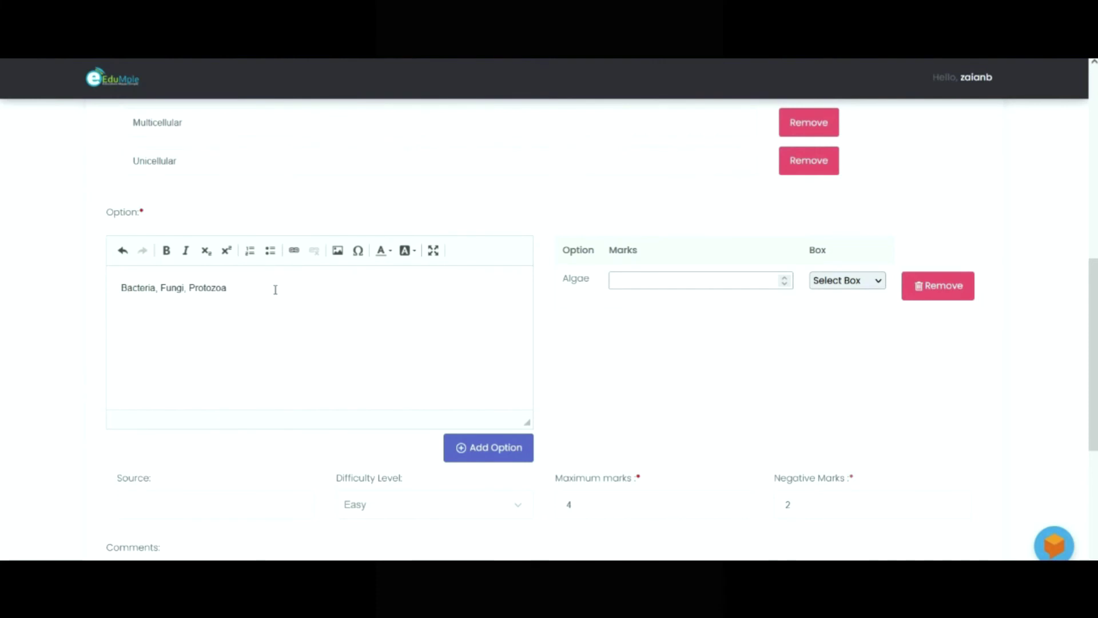
{"action": "key", "text": "shift+Right"}
{"action": "key", "text": "shift+Right"}
{"action": "key", "text": "shift+Right"}
{"action": "key", "text": "shift+Right"}
{"action": "key", "text": "shift+Right"}
{"action": "key", "text": "shift+Right"}
{"action": "key", "text": "shift+Right"}
{"action": "key", "text": "shift+Right"}
{"action": "key", "text": "shift+Right"}
{"action": "key", "text": "shift+Right"}
{"action": "key", "text": "shift+Right"}
{"action": "key", "text": "shift+Right"}
{"action": "key", "text": "shift+Right"}
{"action": "key", "text": "shift+Right"}
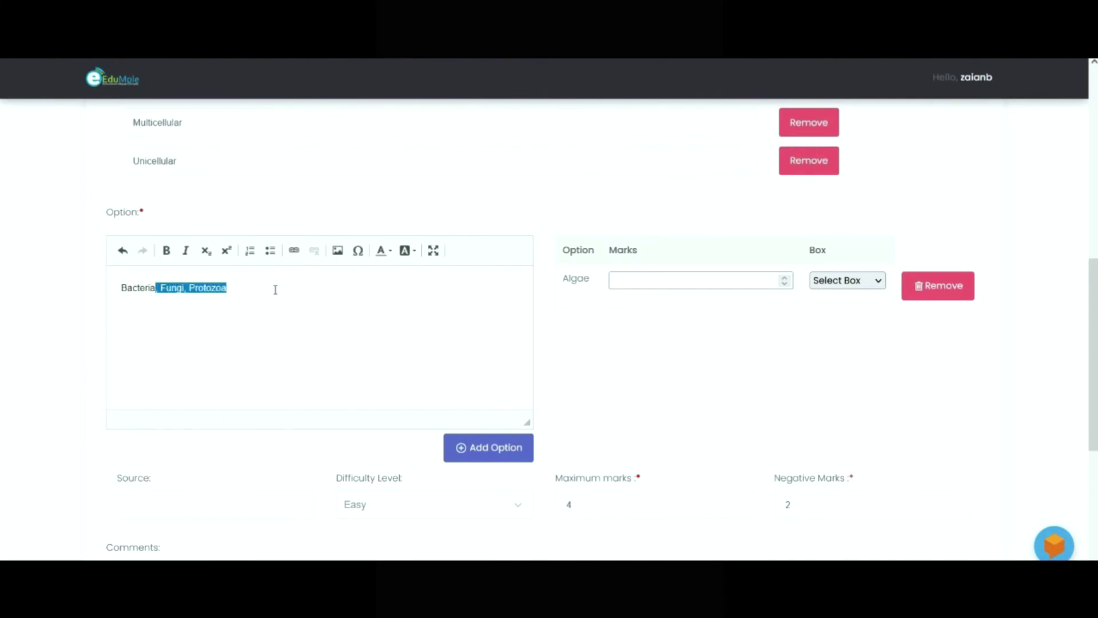
{"action": "key", "text": "Delete"}
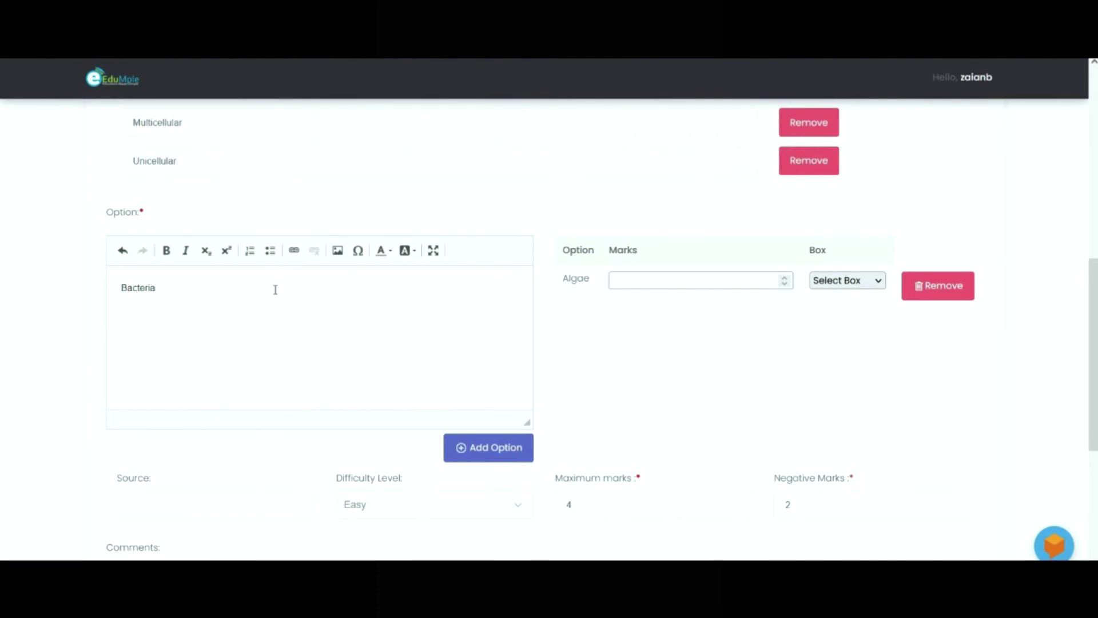
{"action": "left_click", "coordinate": [473, 448]}
- Paste the remaining names into the option editor, trim them to "Fungi" and add it as the third option
{"action": "left_click", "coordinate": [308, 335]}
{"action": "key", "text": "ctrl+v"}
{"action": "left_click", "coordinate": [124, 287]}
{"action": "key", "text": "BackSpace"}
{"action": "key", "text": "BackSpace"}
{"action": "key", "text": "Right"}
{"action": "key", "text": "Right"}
{"action": "key", "text": "Right"}
{"action": "key", "text": "Right"}
{"action": "key", "text": "Right"}
{"action": "key", "text": "shift+Right"}
{"action": "key", "text": "shift+Right"}
{"action": "key", "text": "shift+Right"}
{"action": "key", "text": "shift+End"}
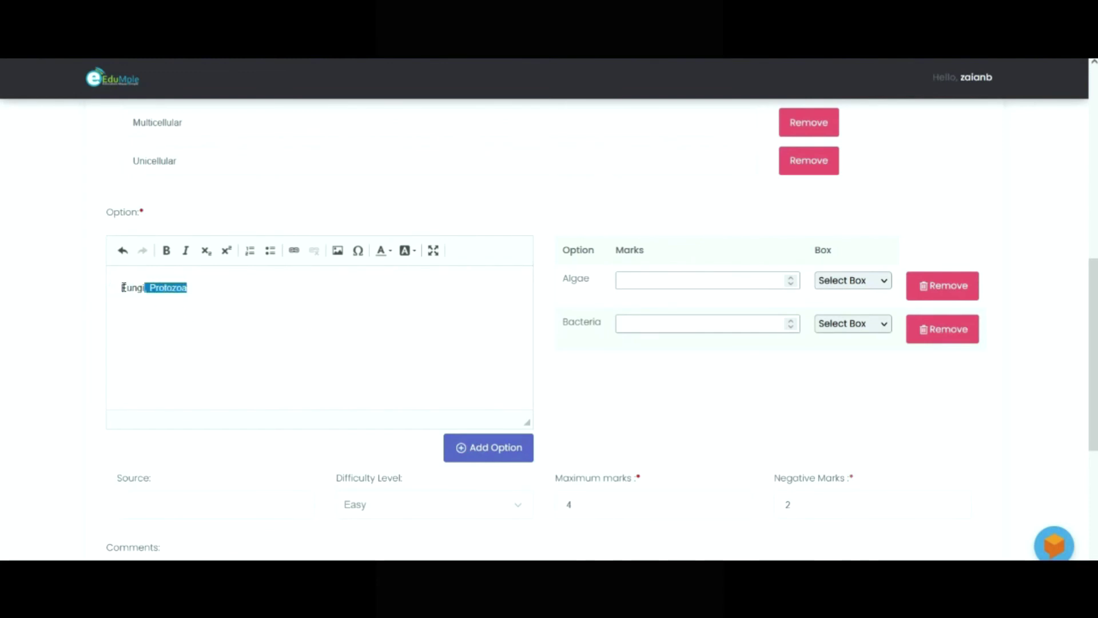
{"action": "key", "text": "BackSpace"}
{"action": "left_click", "coordinate": [484, 460]}
- Paste the last name into the option editor, remove its leading comma and add "Protozoa" as the fourth option
{"action": "left_click", "coordinate": [412, 379]}
{"action": "key", "text": "ctrl+v"}
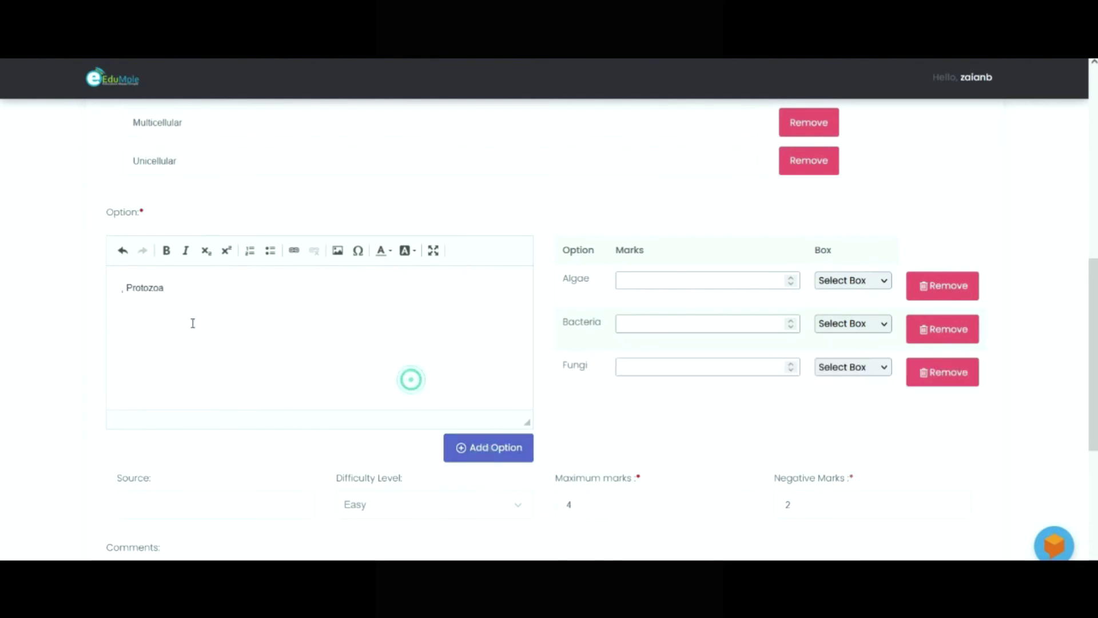
{"action": "left_click", "coordinate": [125, 289]}
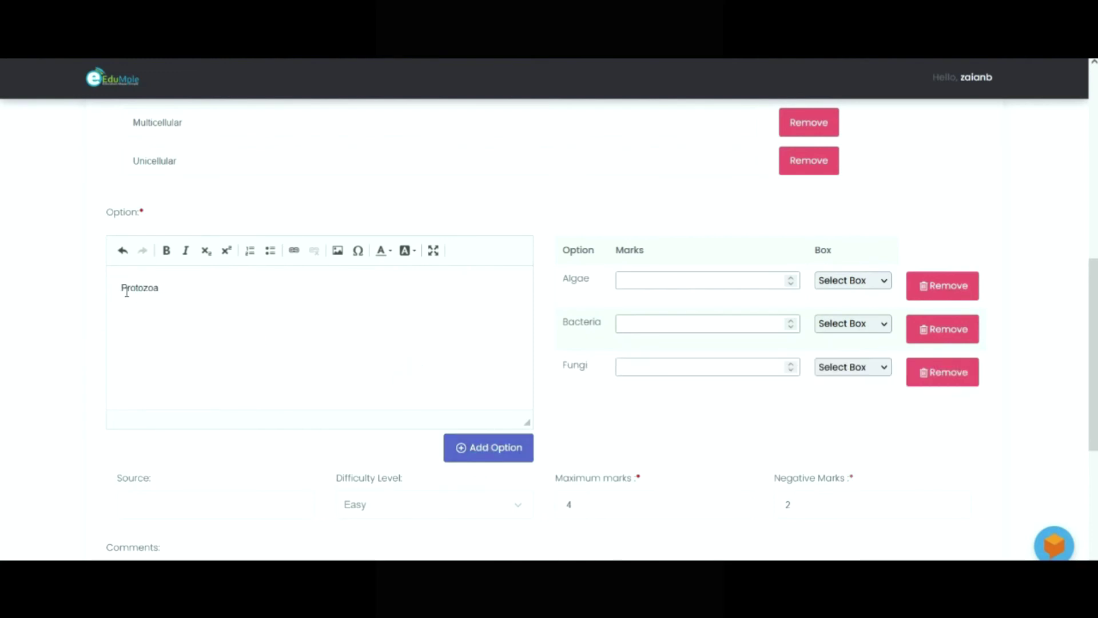
{"action": "left_click", "coordinate": [487, 458]}
- Assign Bacteria and Protozoa to the Multicellular box and Fungi and Algae to the Unicellular box
{"action": "left_click", "coordinate": [838, 323]}
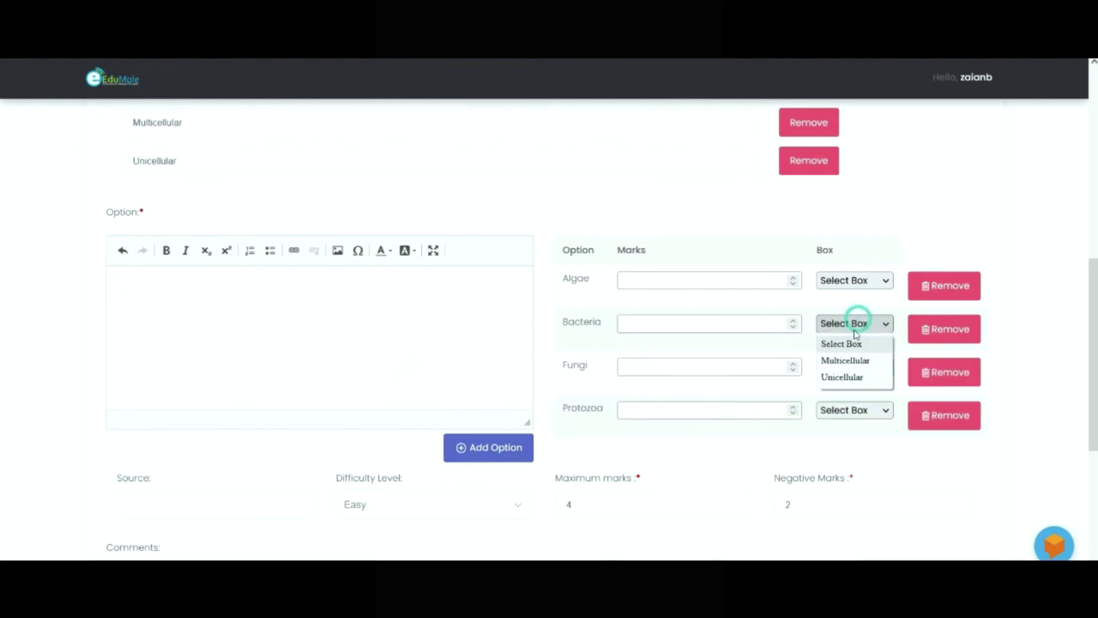
{"action": "left_click", "coordinate": [847, 362]}
{"action": "left_click", "coordinate": [846, 410]}
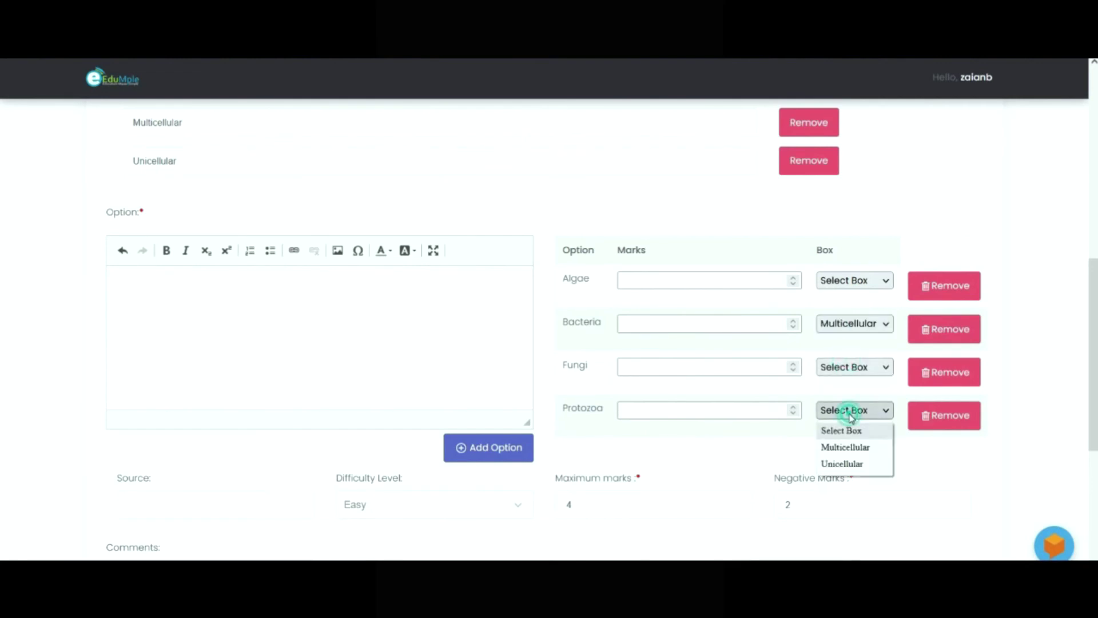
{"action": "left_click", "coordinate": [851, 448]}
{"action": "left_click", "coordinate": [848, 367]}
{"action": "left_click", "coordinate": [847, 402]}
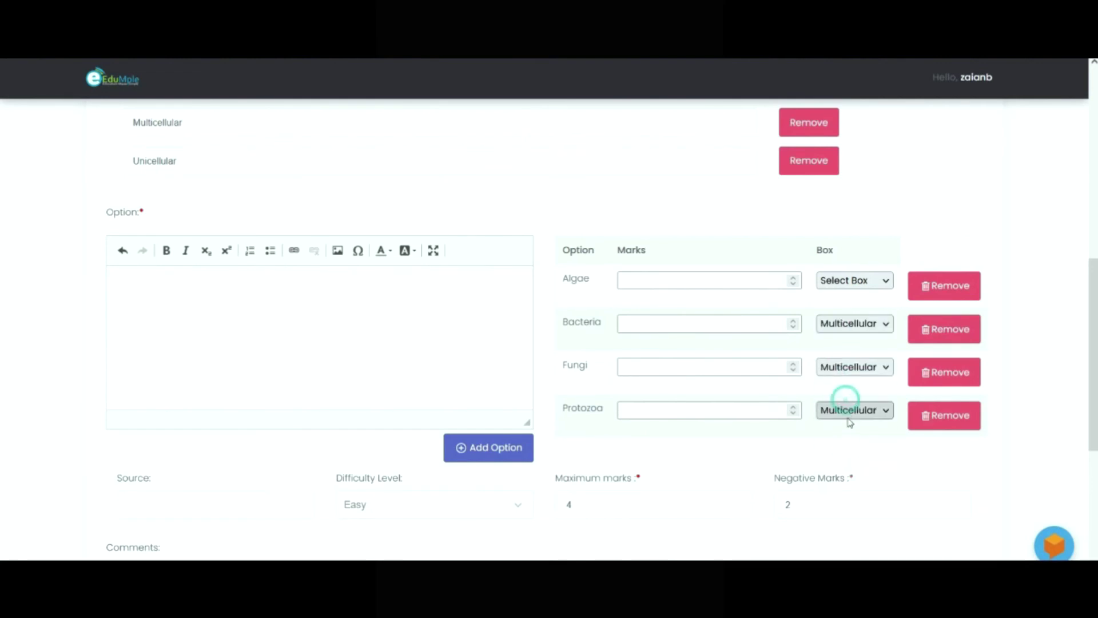
{"action": "left_click", "coordinate": [847, 366]}
{"action": "left_click", "coordinate": [847, 419]}
{"action": "left_click", "coordinate": [852, 280]}
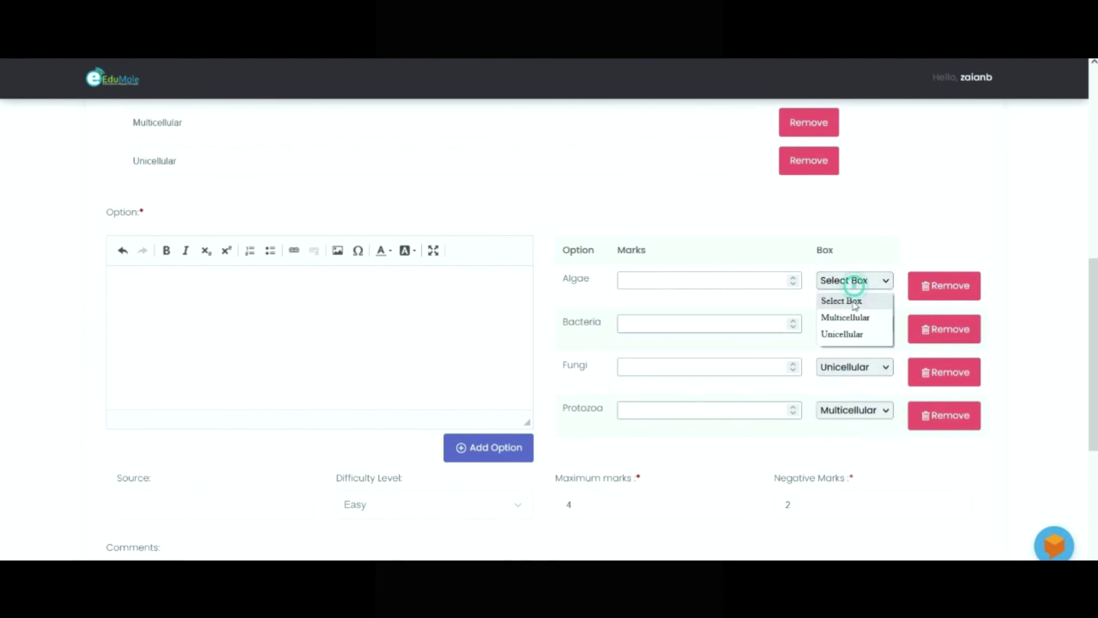
{"action": "left_click", "coordinate": [856, 334]}
- Set the marks of the Algae, Bacteria, Fungi and Protozoa options to 1 each
{"action": "left_click", "coordinate": [743, 273]}
{"action": "type", "text": "1"}
{"action": "left_click", "coordinate": [735, 330]}
- Set the question's maximum marks to 1 and its negative marks to 0
{"action": "left_click_drag", "start_coordinate": [580, 506], "coordinate": [472, 508]}
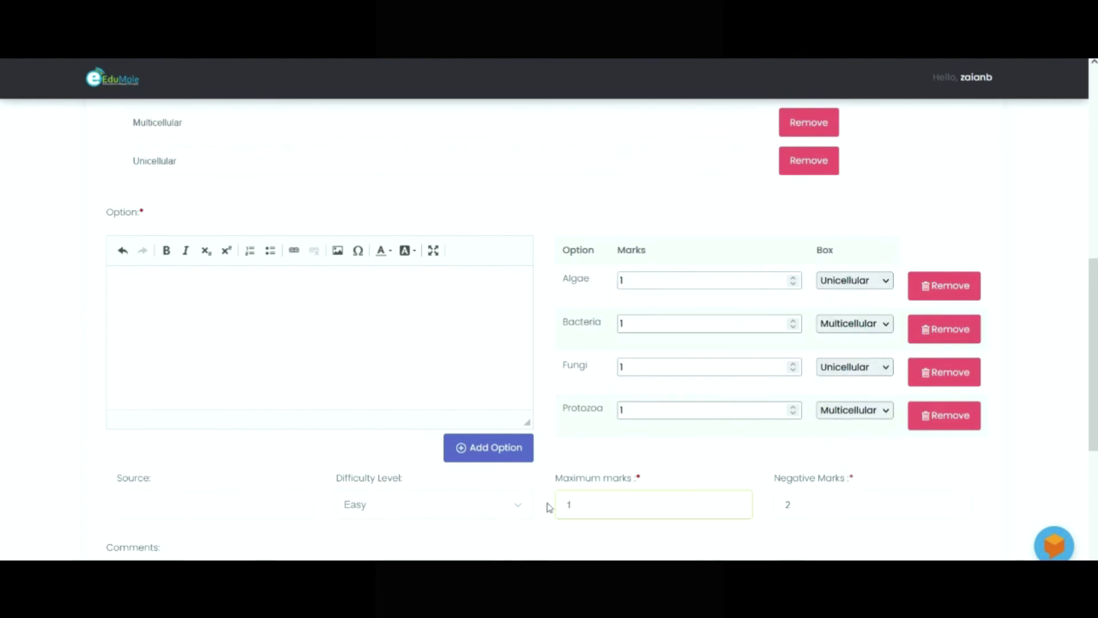
{"action": "key", "text": "Tab"}
{"action": "type", "text": "0"}
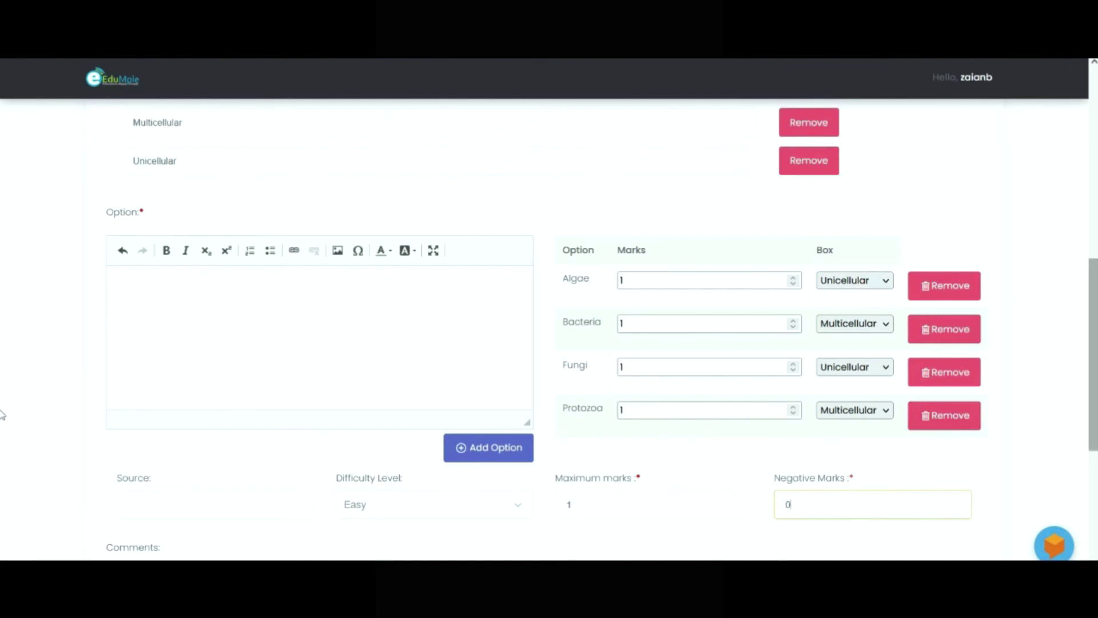
{"action": "scroll", "coordinate": [2, 413], "scroll_direction": "down", "scroll_amount": 5}
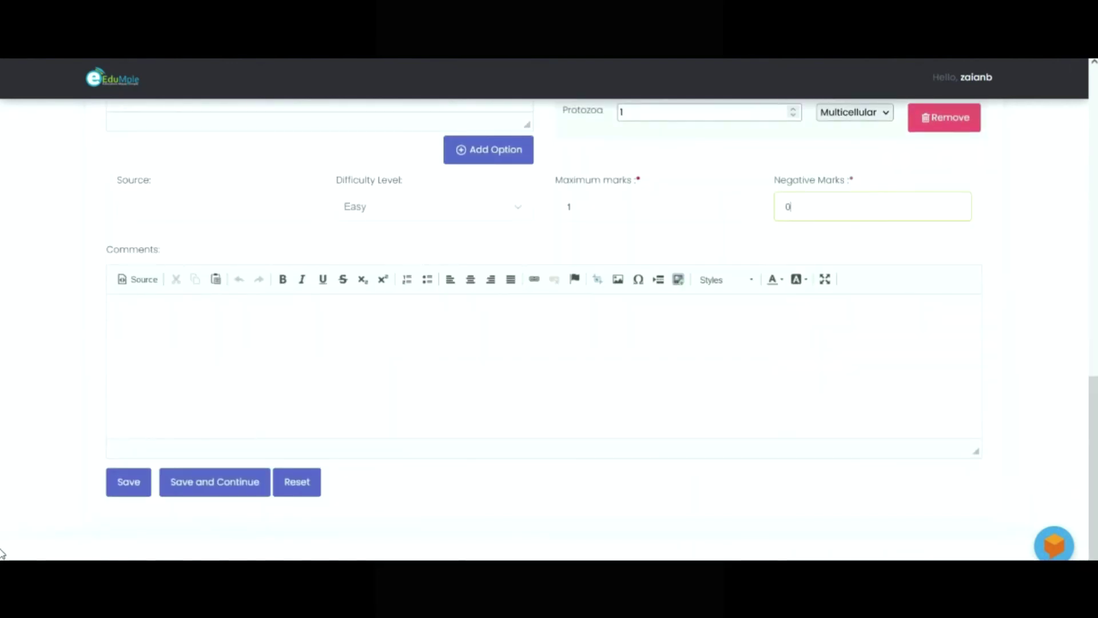
- Look through the Type 22 text-and-image classify question in the Word document
{"action": "scroll", "coordinate": [5, 458], "scroll_direction": "up", "scroll_amount": 8}
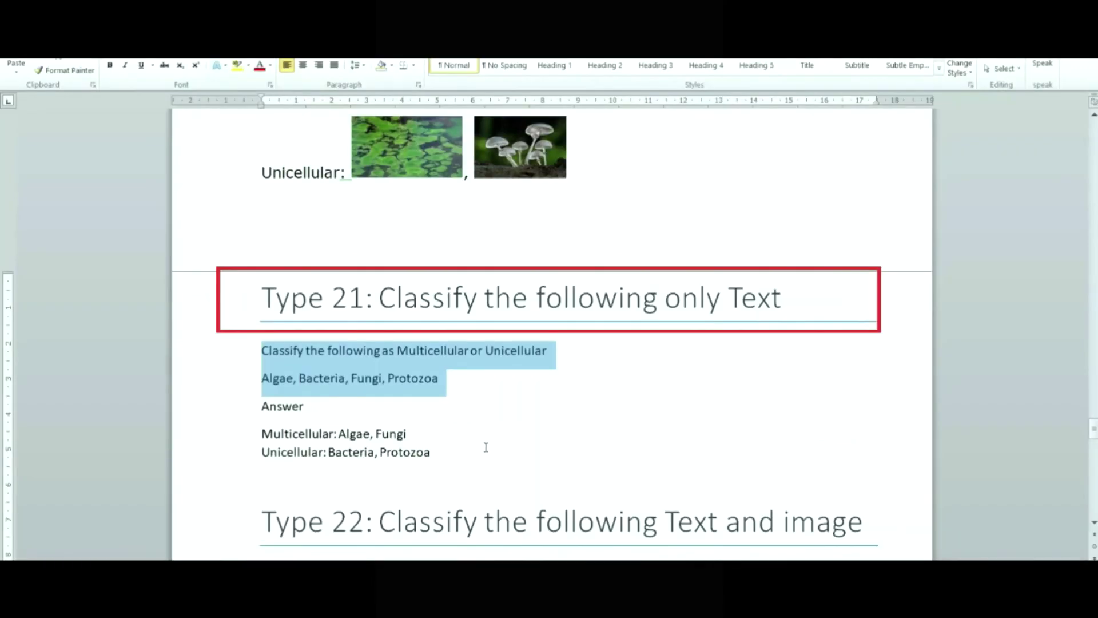
{"action": "left_click", "coordinate": [477, 446]}
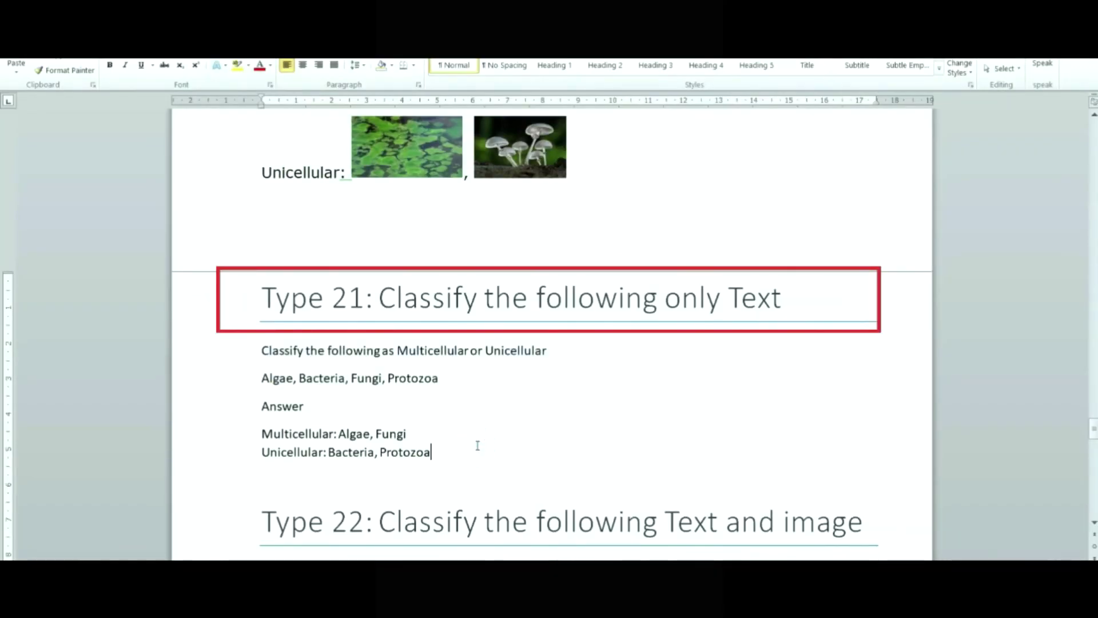
{"action": "key", "text": "Down"}
{"action": "key", "text": "Down"}
{"action": "key", "text": "Down"}
{"action": "key", "text": "Down"}
{"action": "key", "text": "Down"}
{"action": "key", "text": "Down"}
{"action": "key", "text": "Down"}
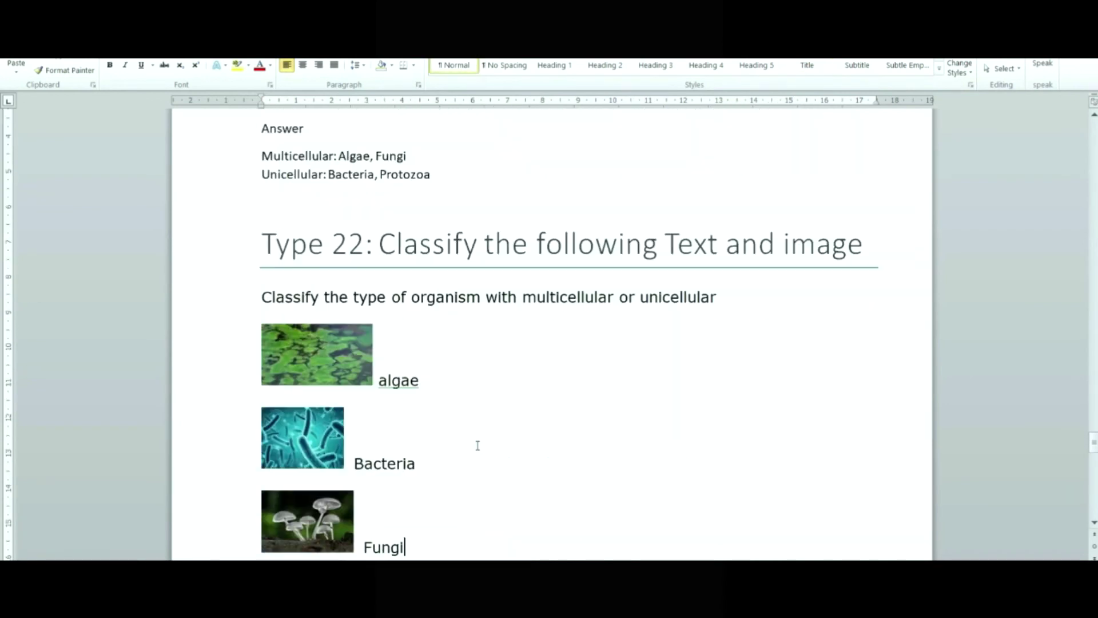
{"action": "left_click", "coordinate": [308, 283]}
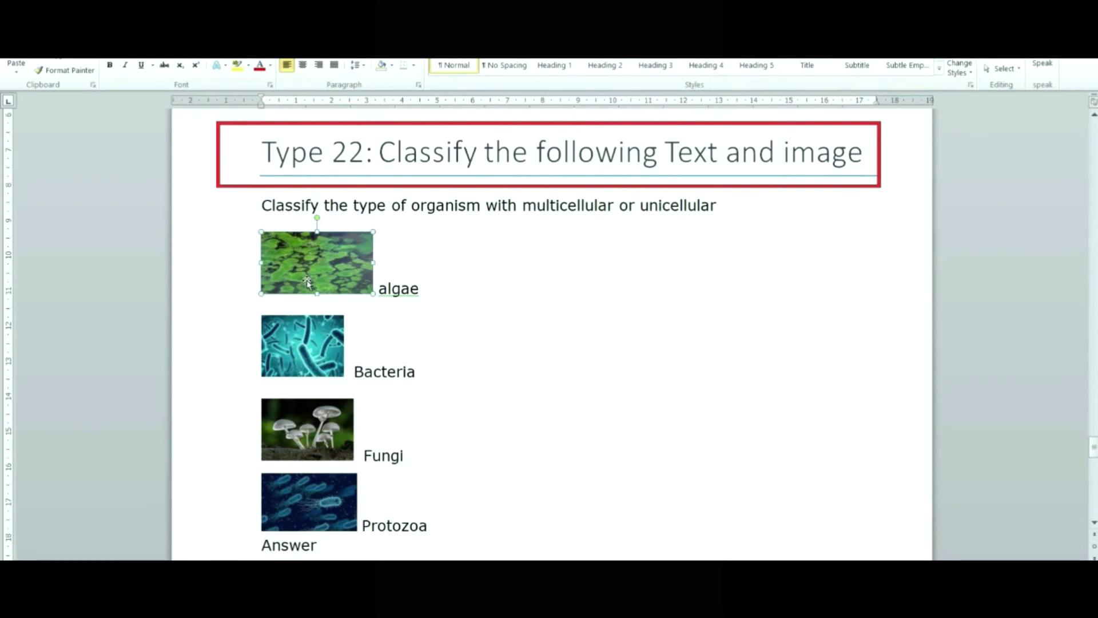
{"action": "double_click", "coordinate": [404, 284]}
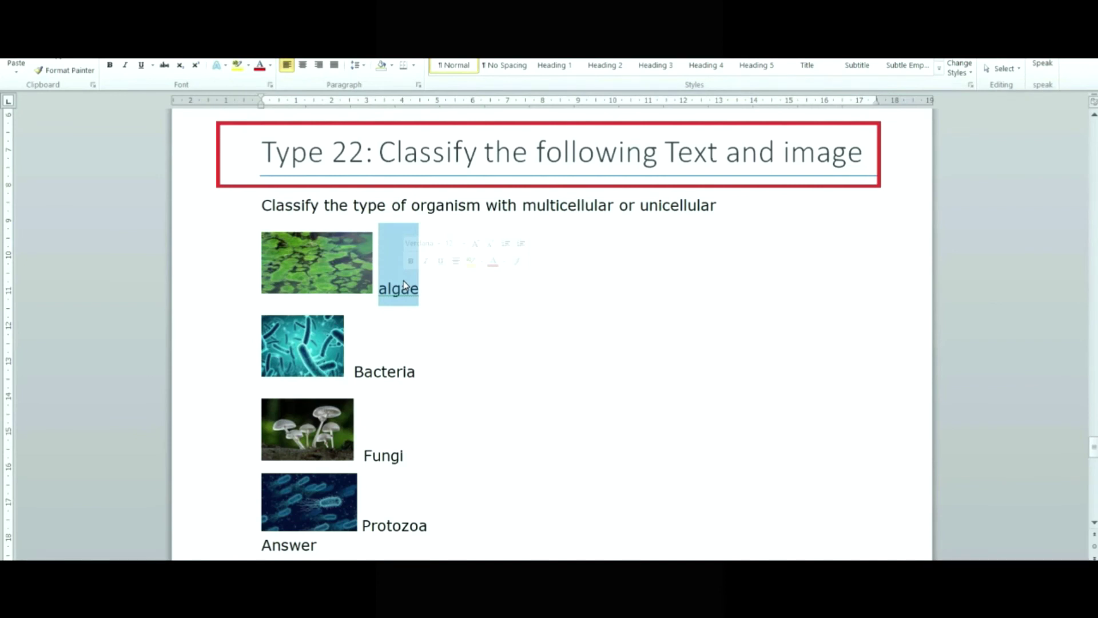
{"action": "key", "text": "Down"}
{"action": "key", "text": "Down"}
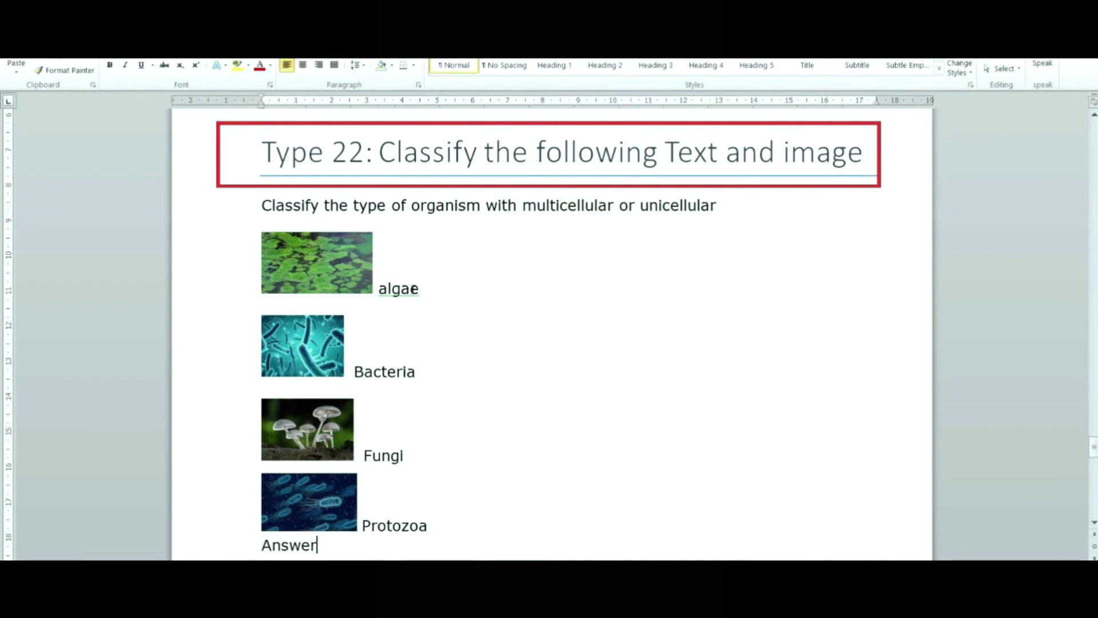
- Examine the Column I and Column II entries of the Type 23 Match the following question
{"action": "key", "text": "Down"}
{"action": "key", "text": "Down"}
{"action": "key", "text": "Down"}
{"action": "key", "text": "Down"}
{"action": "key", "text": "Down"}
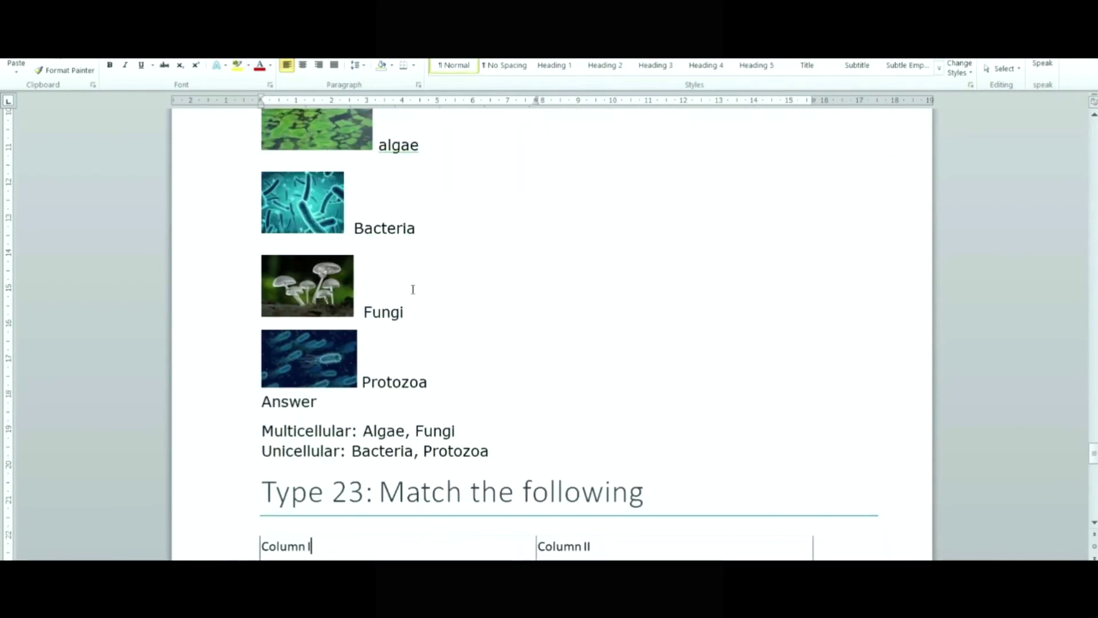
{"action": "key", "text": "Down"}
{"action": "key", "text": "Down"}
{"action": "key", "text": "Down"}
{"action": "key", "text": "Down"}
{"action": "key", "text": "Down"}
{"action": "key", "text": "Down"}
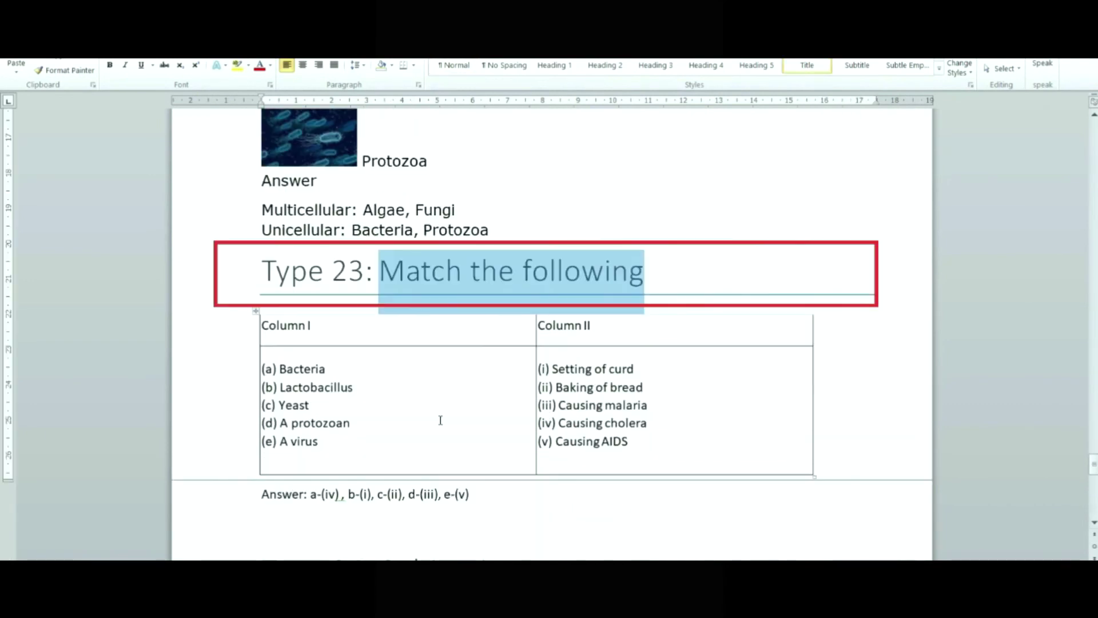
{"action": "left_click", "coordinate": [440, 420]}
{"action": "left_click_drag", "start_coordinate": [320, 443], "coordinate": [287, 369]}
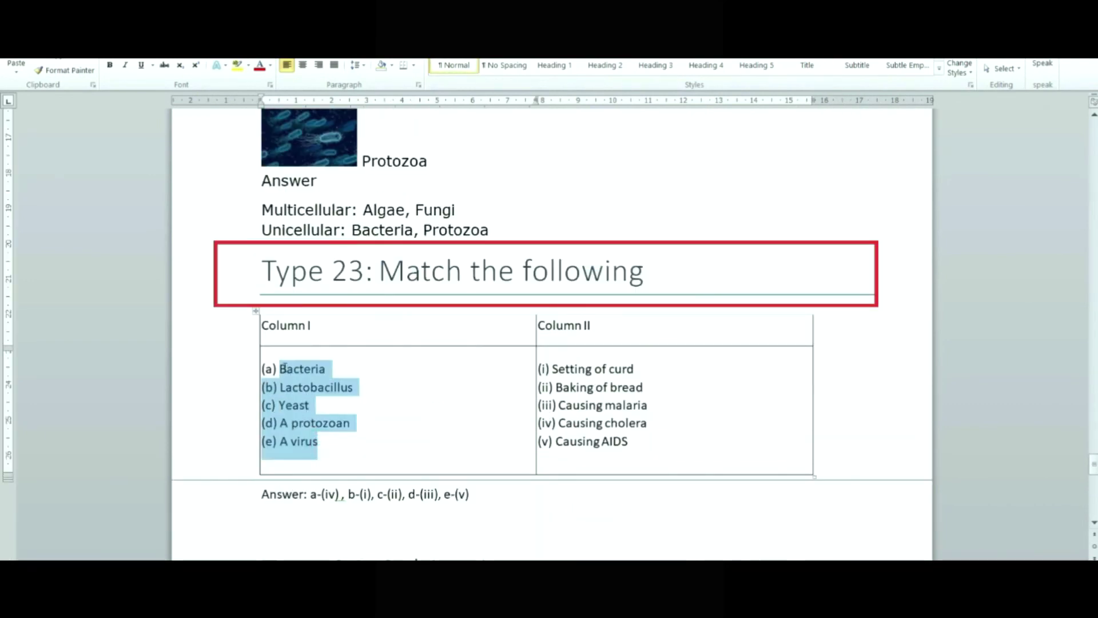
{"action": "left_click_drag", "start_coordinate": [643, 454], "coordinate": [552, 369]}
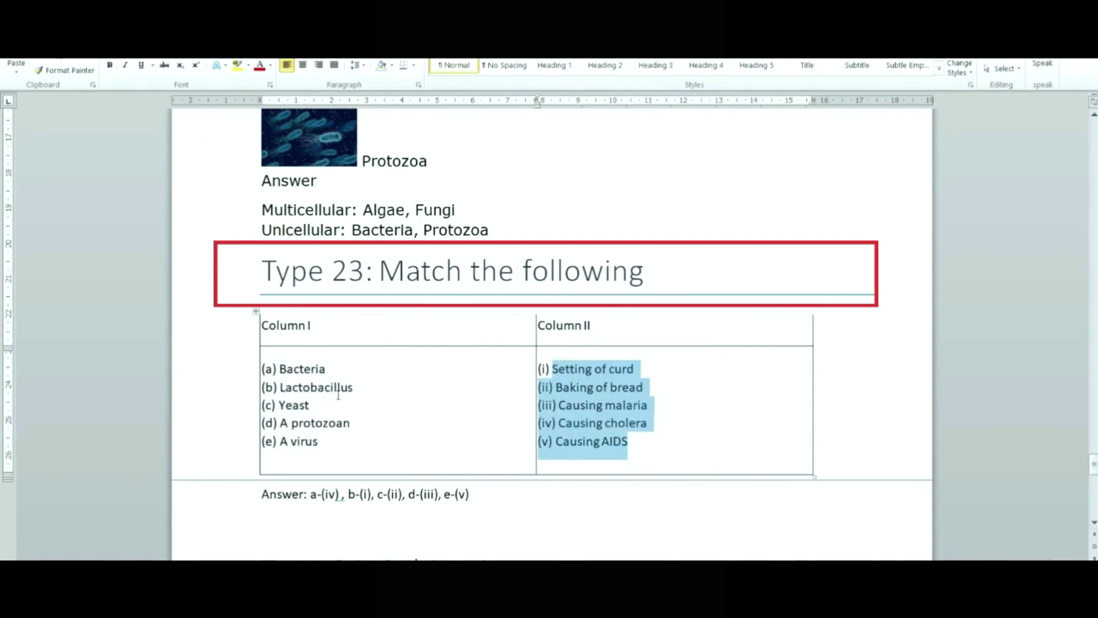
{"action": "left_click", "coordinate": [342, 446]}
- Copy "Bacteria" from Column I in Word, add five boxes to the EduMple question and name the first box "Bacteria"
{"action": "left_click_drag", "start_coordinate": [328, 367], "coordinate": [286, 367]}
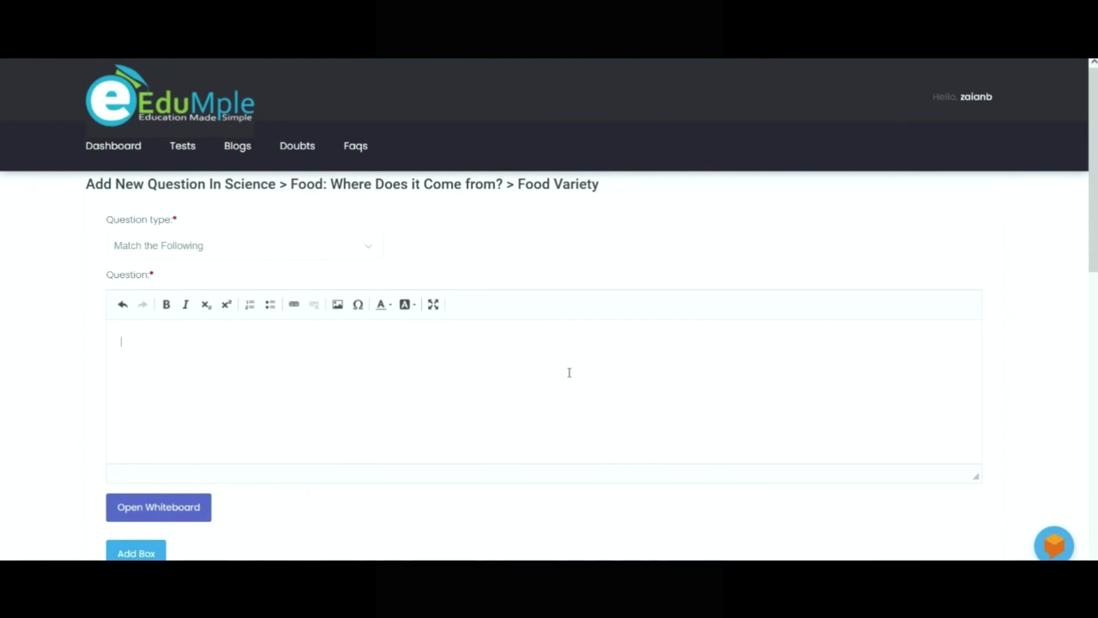
{"action": "scroll", "coordinate": [2, 329], "scroll_direction": "down", "scroll_amount": 5}
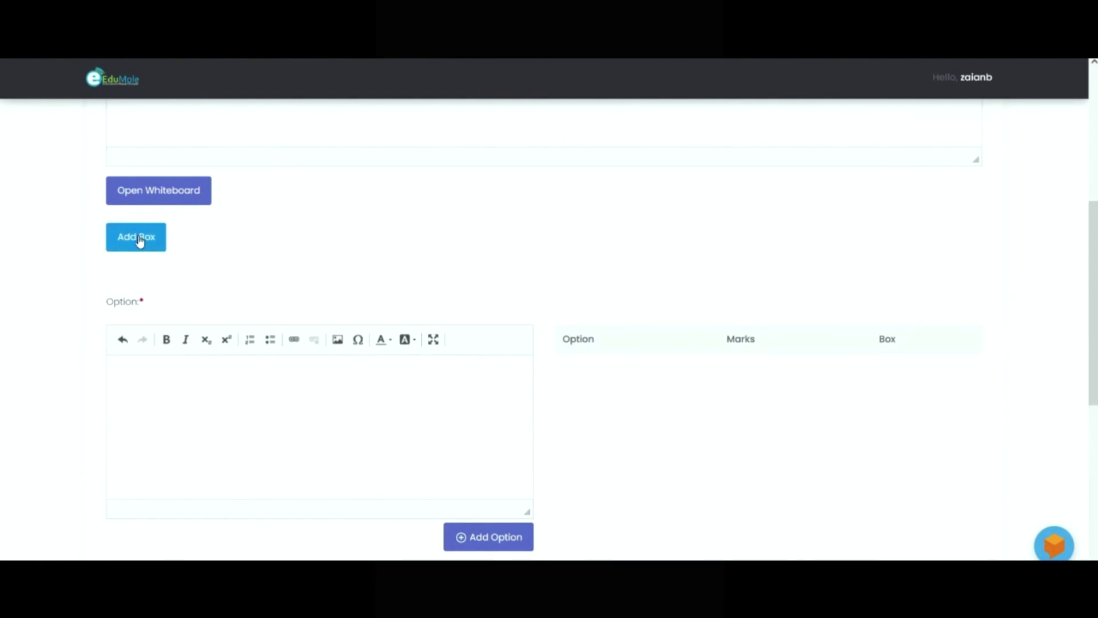
{"action": "left_click", "coordinate": [139, 240]}
{"action": "left_click", "coordinate": [139, 241]}
{"action": "left_click", "coordinate": [139, 240]}
{"action": "left_click", "coordinate": [139, 240]}
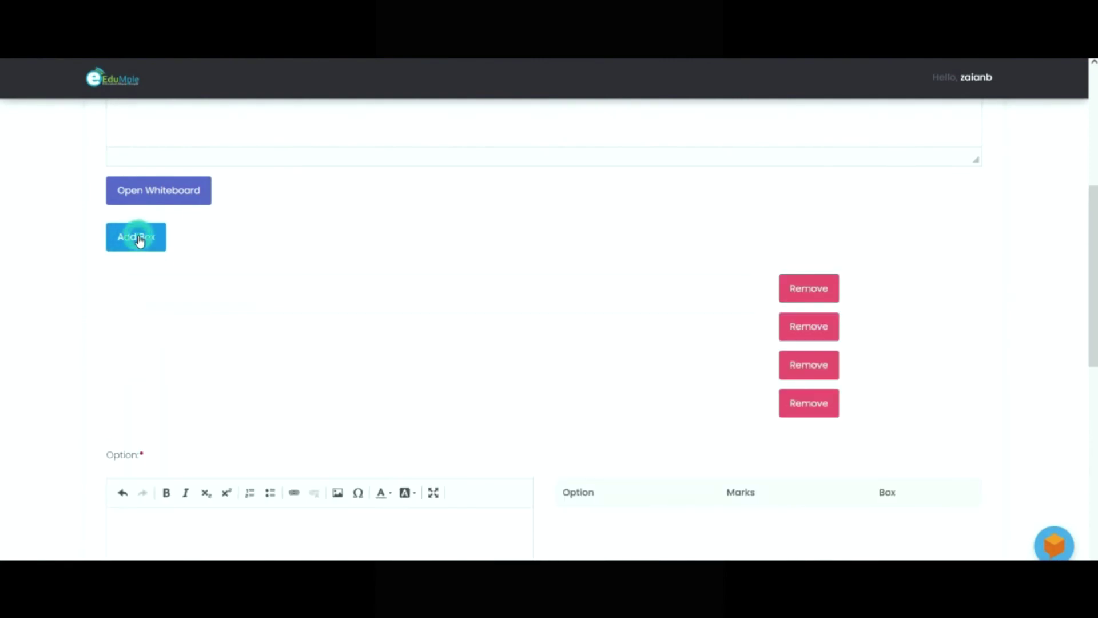
{"action": "left_click", "coordinate": [141, 240]}
{"action": "left_click", "coordinate": [155, 286]}
{"action": "double_click", "coordinate": [155, 286]}
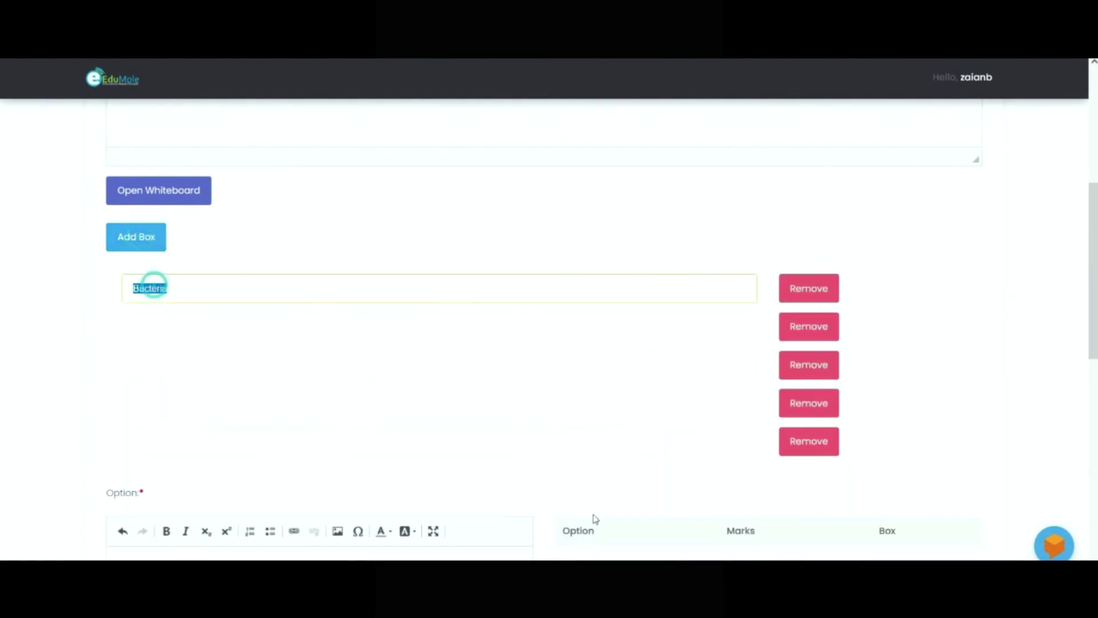
- Copy "Lactobacillus" from Column I in Word and enter it as the second box's name in EduMple
{"action": "key", "text": "alt+Tab"}
{"action": "left_click_drag", "start_coordinate": [365, 388], "coordinate": [286, 392]}
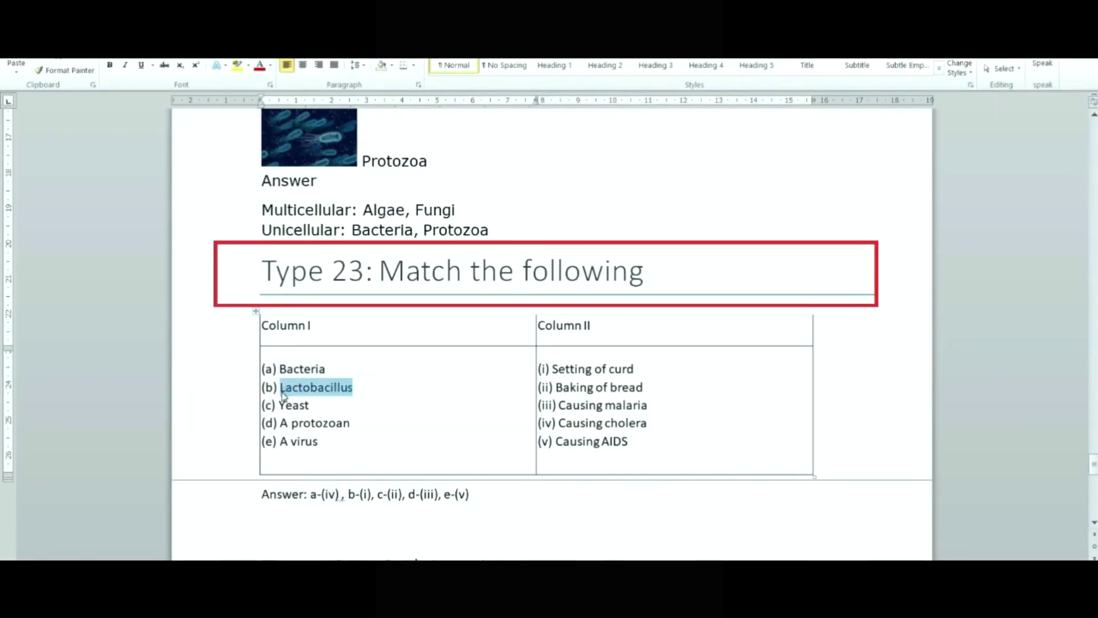
{"action": "key", "text": "alt+Tab"}
{"action": "left_click", "coordinate": [194, 326]}
{"action": "type", "text": "Lactobacillus"}
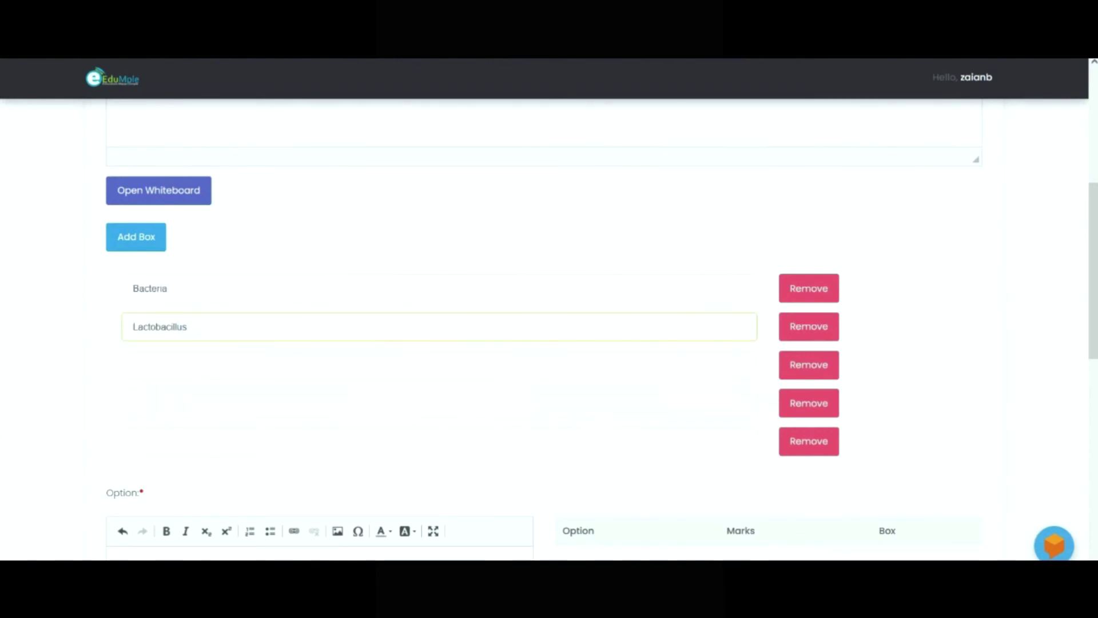
- Copy "Yeast" from Column I in Word and paste it as the third box's name in EduMple
{"action": "key", "text": "alt+Tab"}
{"action": "double_click", "coordinate": [294, 405]}
{"action": "key", "text": "ctrl+c"}
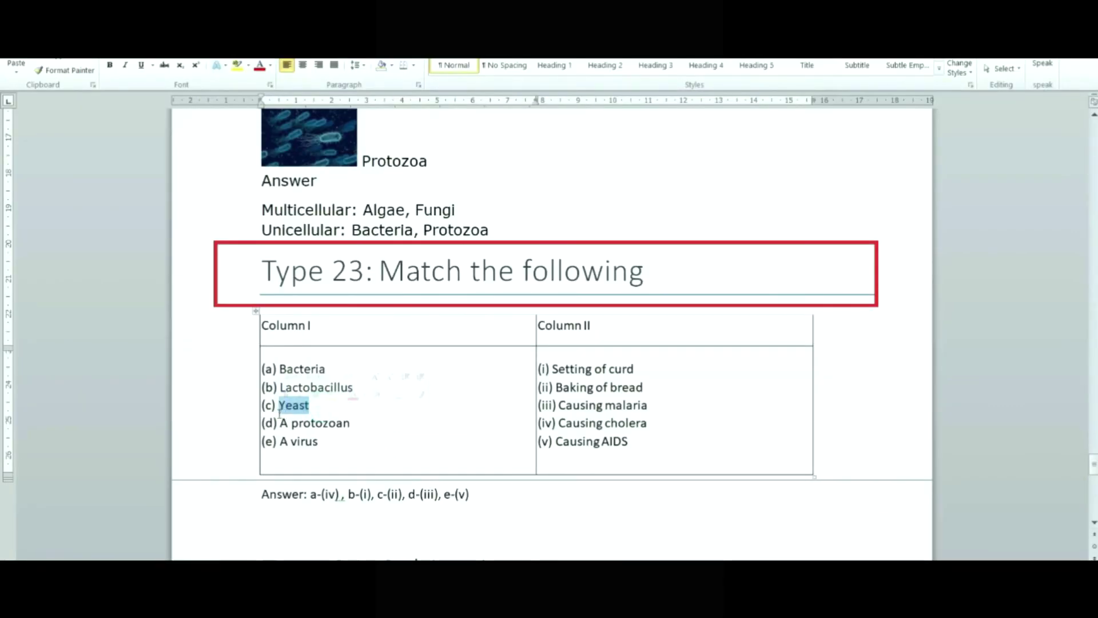
{"action": "key", "text": "alt+Tab"}
{"action": "left_click", "coordinate": [252, 362]}
{"action": "key", "text": "ctrl+v"}
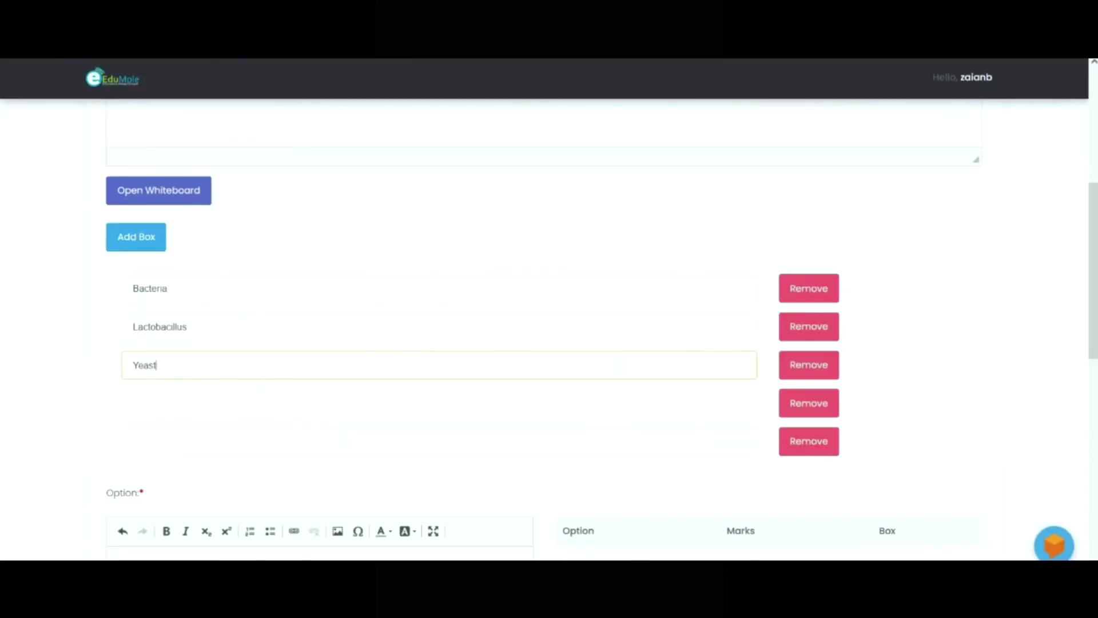
- Copy "A protozoan" from Column I in Word and paste it as the fourth box's name in EduMple
{"action": "key", "text": "alt+Tab"}
{"action": "left_click_drag", "start_coordinate": [364, 423], "coordinate": [284, 419]}
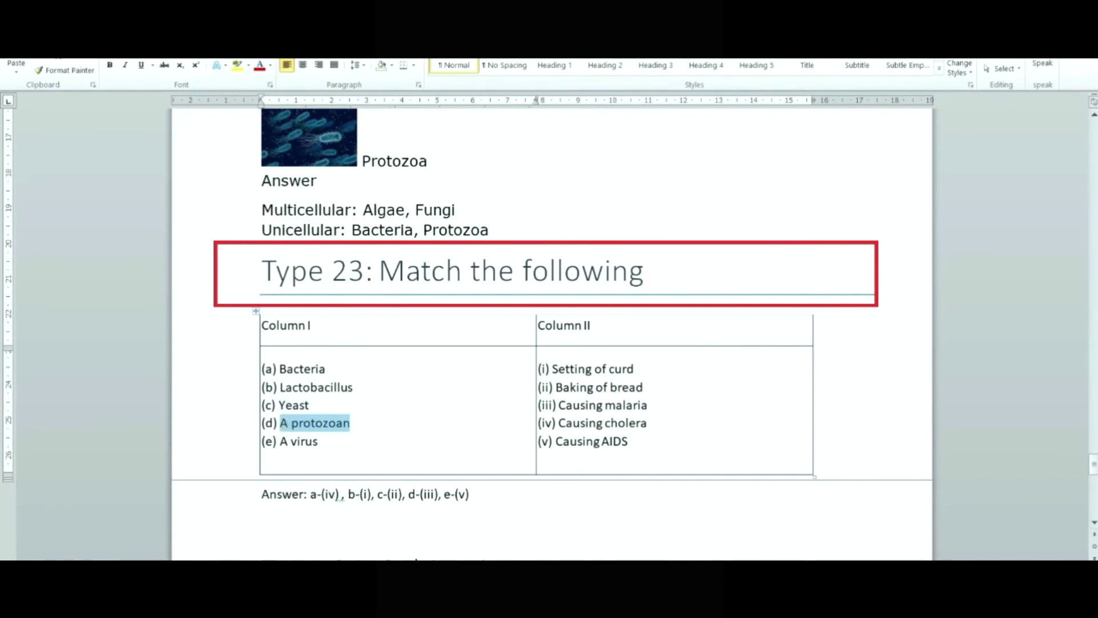
{"action": "key", "text": "ctrl+c"}
{"action": "key", "text": "alt+Tab"}
{"action": "left_click", "coordinate": [215, 410]}
{"action": "key", "text": "ctrl+v"}
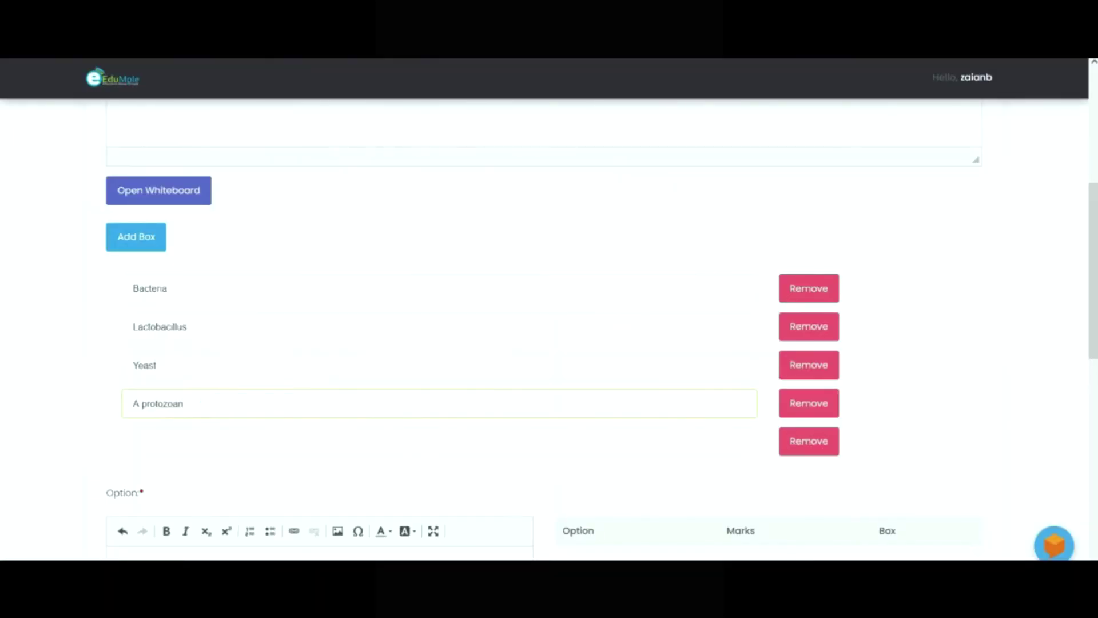
- Copy "A virus" from Column I in Word and paste it as the fifth box's name in EduMple
{"action": "key", "text": "alt+Tab"}
{"action": "left_click", "coordinate": [331, 441]}
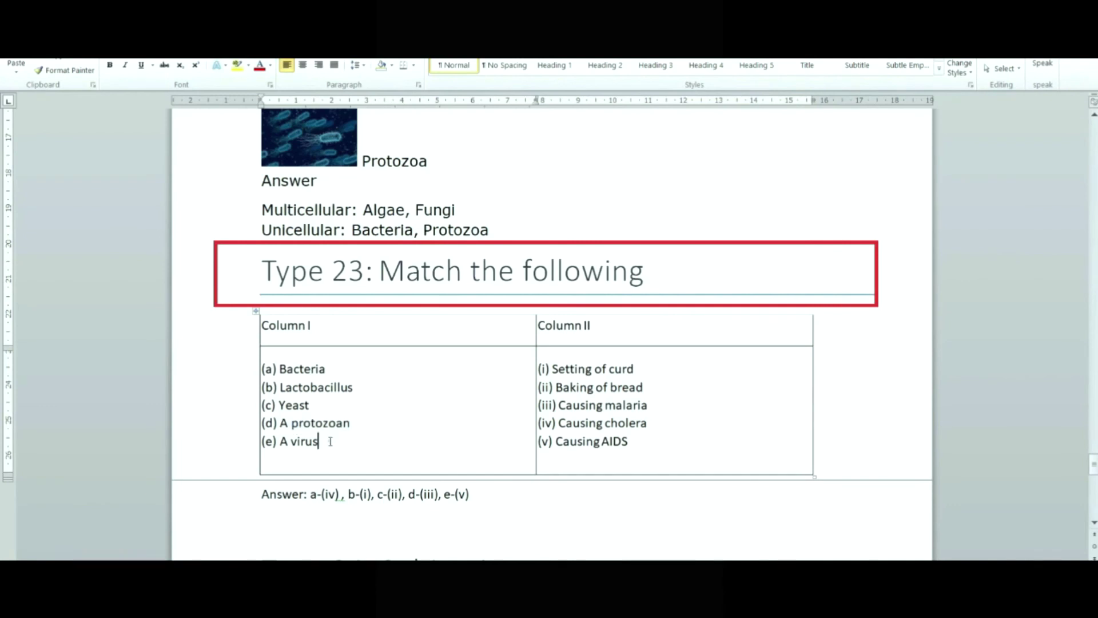
{"action": "left_click_drag", "start_coordinate": [330, 441], "coordinate": [284, 441]}
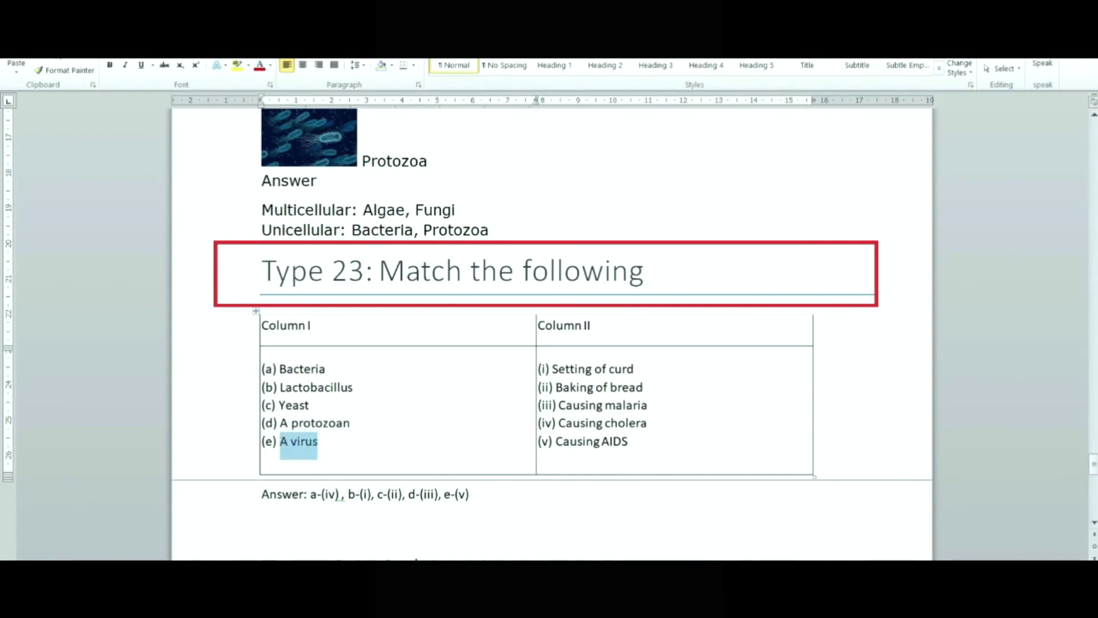
{"action": "key", "text": "ctrl+c"}
{"action": "key", "text": "alt+Tab"}
{"action": "left_click", "coordinate": [260, 440]}
{"action": "key", "text": "ctrl+v"}
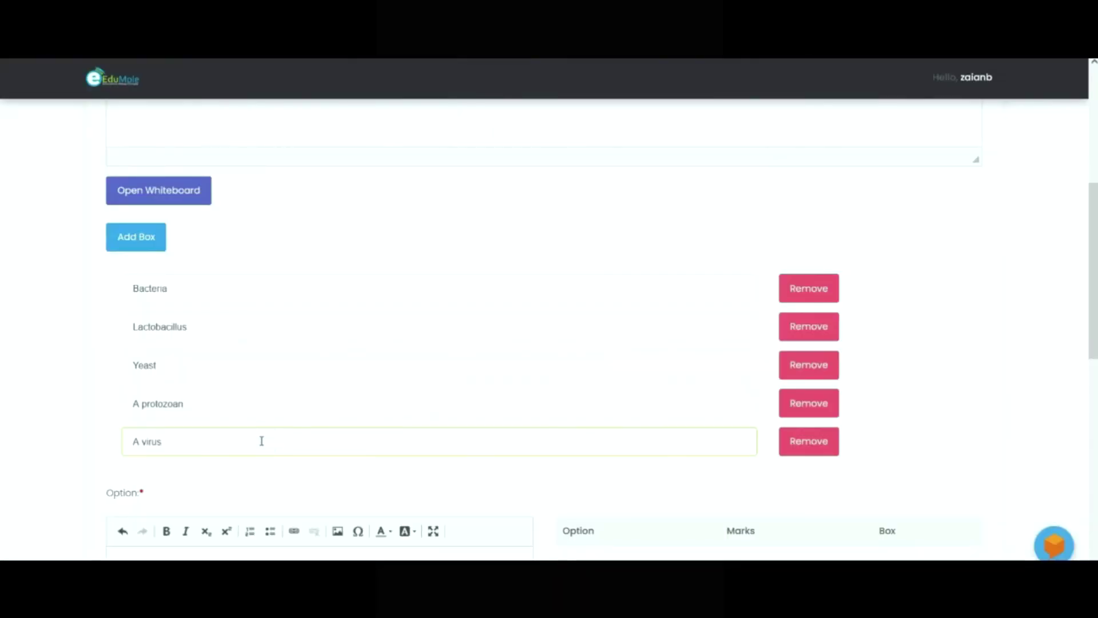
- Copy "Setting of curd" from Column II in Word and add it as the first option in EduMple
{"action": "scroll", "coordinate": [3, 416], "scroll_direction": "down", "scroll_amount": 3}
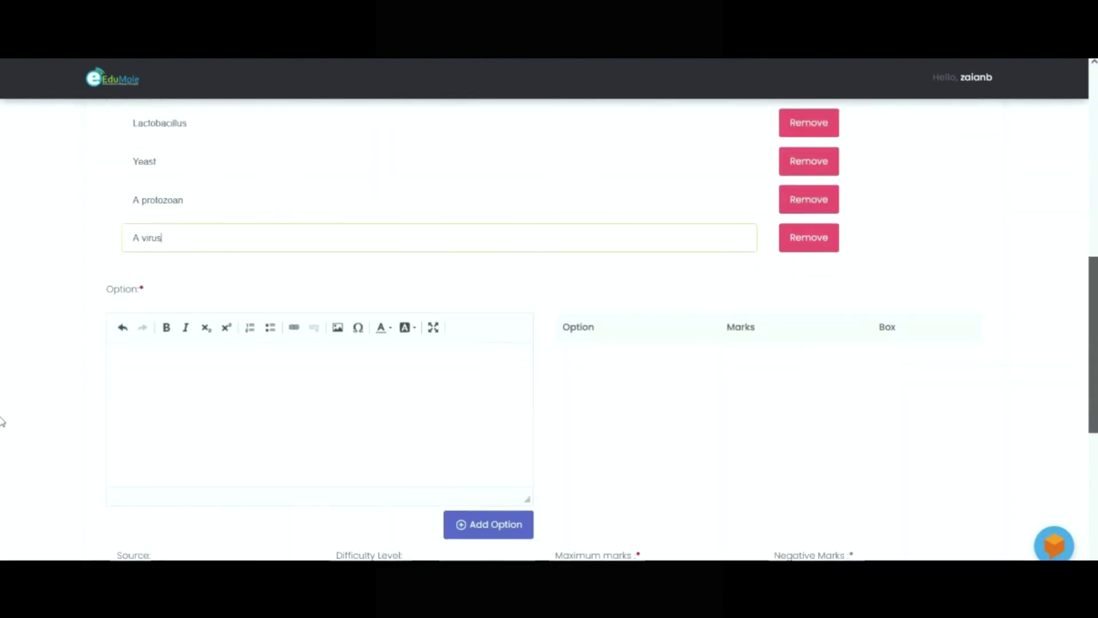
{"action": "scroll", "coordinate": [2, 416], "scroll_direction": "down", "scroll_amount": 3}
{"action": "left_click", "coordinate": [375, 258]}
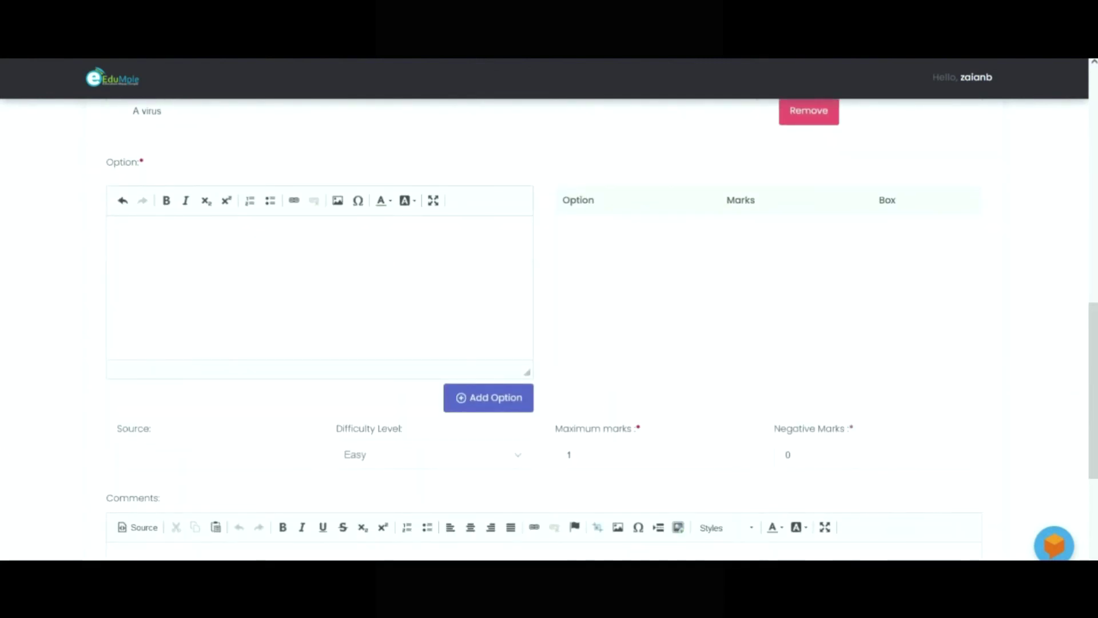
{"action": "key", "text": "alt+Tab"}
{"action": "left_click_drag", "start_coordinate": [636, 368], "coordinate": [566, 366]}
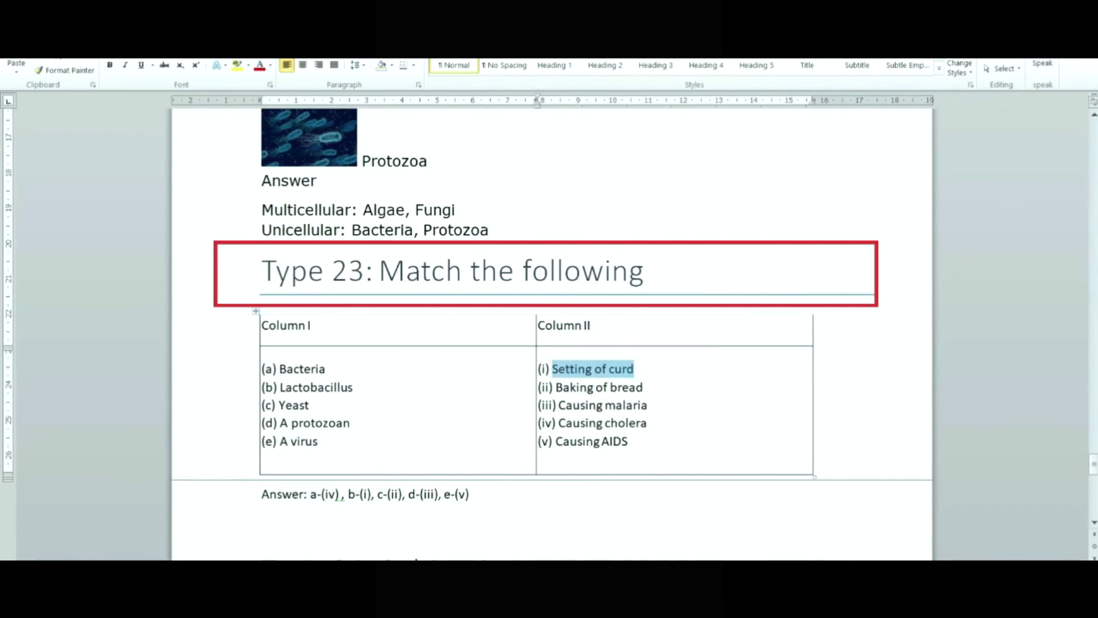
{"action": "key", "text": "alt+Tab"}
{"action": "left_click", "coordinate": [196, 289]}
{"action": "key", "text": "ctrl+v"}
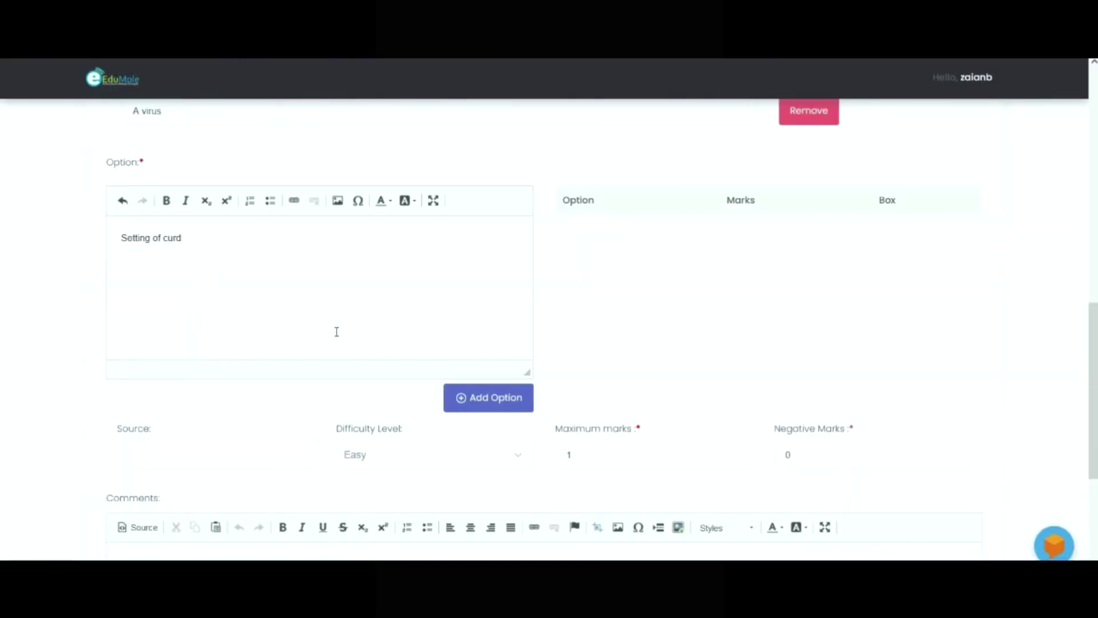
{"action": "left_click", "coordinate": [483, 408]}
- Copy "Baking of bread" from Column II in Word and add it as the second option in EduMple
{"action": "key", "text": "alt+Tab"}
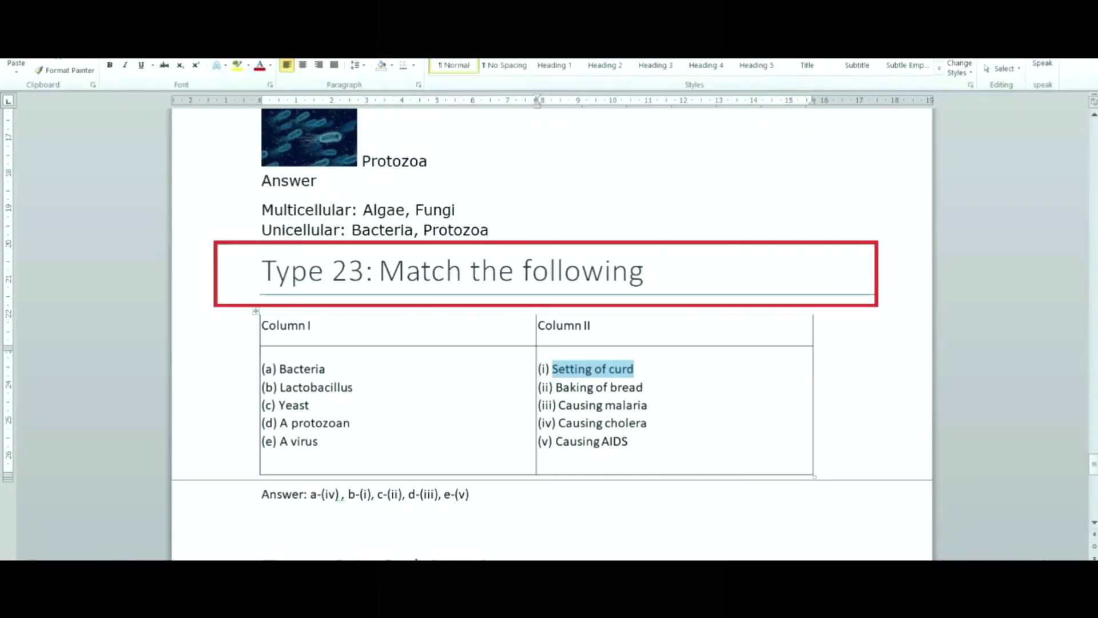
{"action": "left_click_drag", "start_coordinate": [643, 387], "coordinate": [566, 386]}
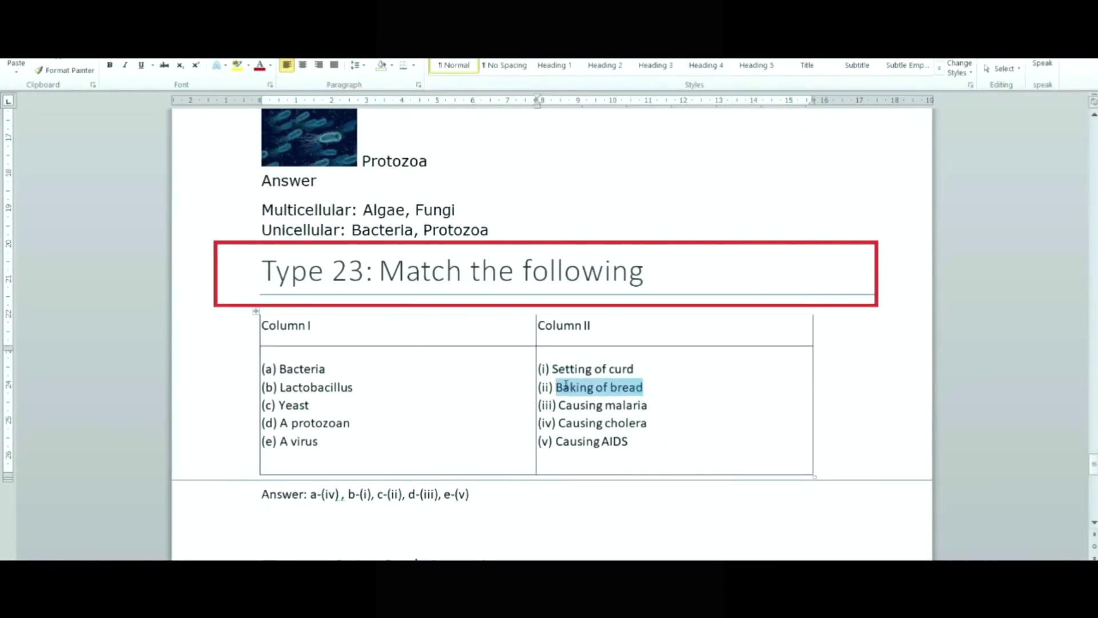
{"action": "key", "text": "ctrl+c"}
{"action": "key", "text": "alt+Tab"}
{"action": "left_click", "coordinate": [343, 394]}
{"action": "left_click", "coordinate": [335, 303]}
{"action": "key", "text": "ctrl+v"}
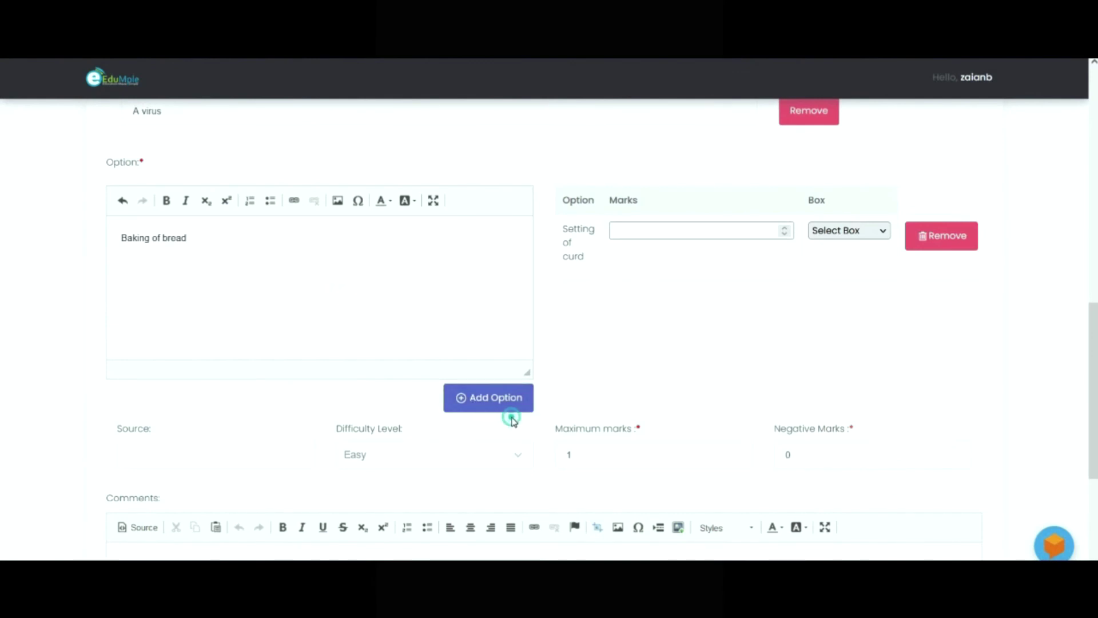
{"action": "left_click", "coordinate": [508, 394]}
- Copy "Causing malaria" from Column II in Word and add it as the third option in EduMple
{"action": "key", "text": "alt+Tab"}
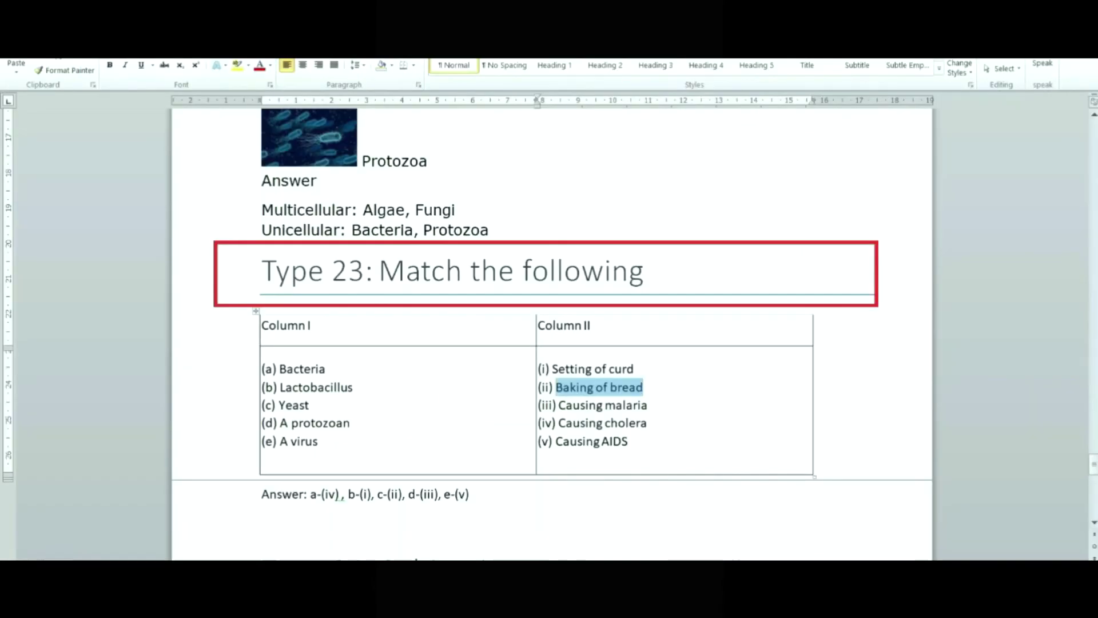
{"action": "left_click_drag", "start_coordinate": [655, 405], "coordinate": [559, 405]}
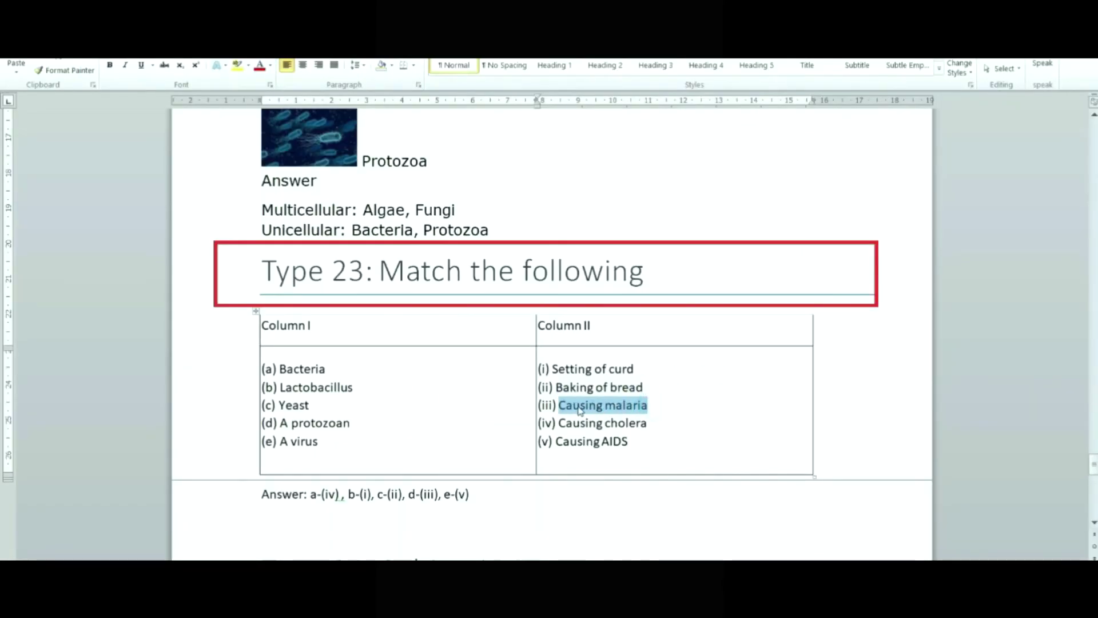
{"action": "key", "text": "alt+Tab"}
{"action": "left_click", "coordinate": [292, 317]}
{"action": "key", "text": "ctrl+v"}
{"action": "left_click", "coordinate": [473, 405]}
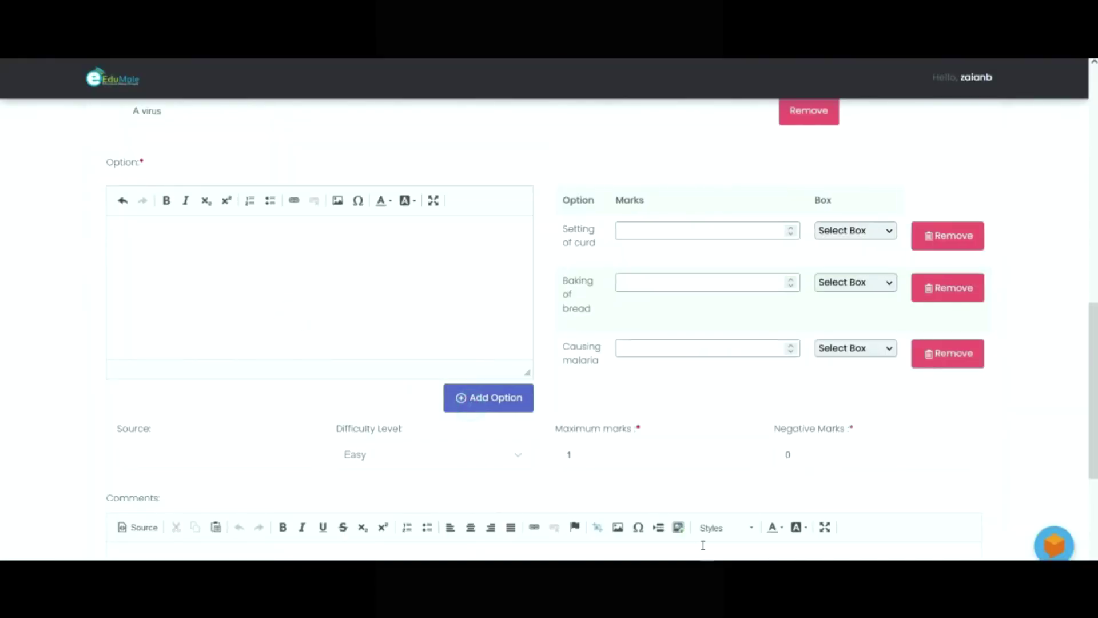
- Copy "Causing cholera" from Column II in Word and add it as the fourth option in EduMple
{"action": "key", "text": "alt+Tab"}
{"action": "left_click_drag", "start_coordinate": [649, 426], "coordinate": [559, 427]}
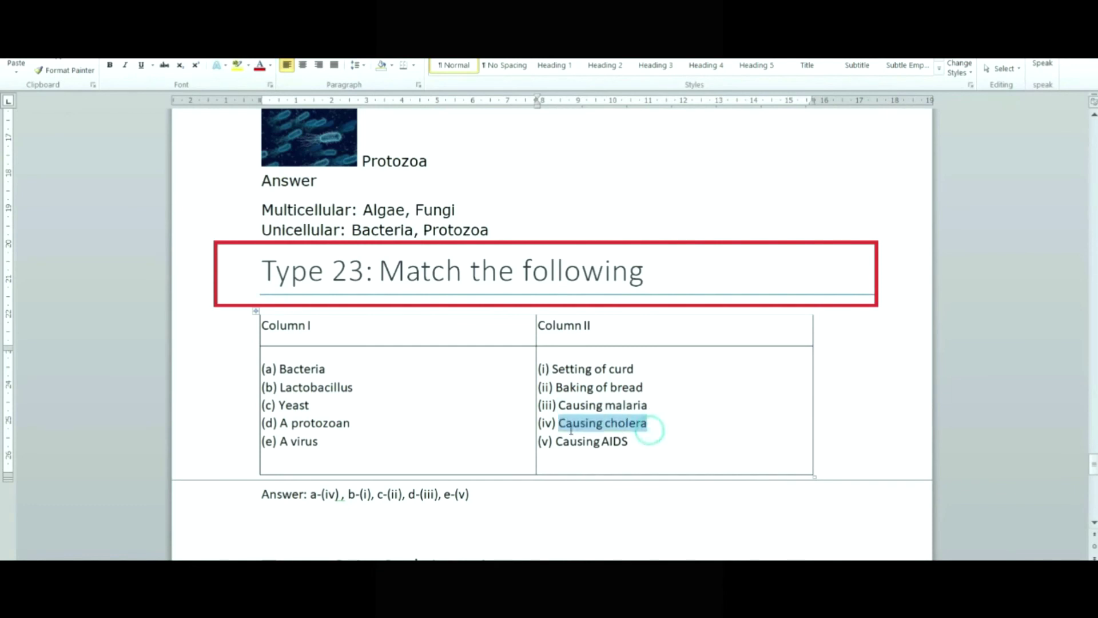
{"action": "key", "text": "alt+Tab"}
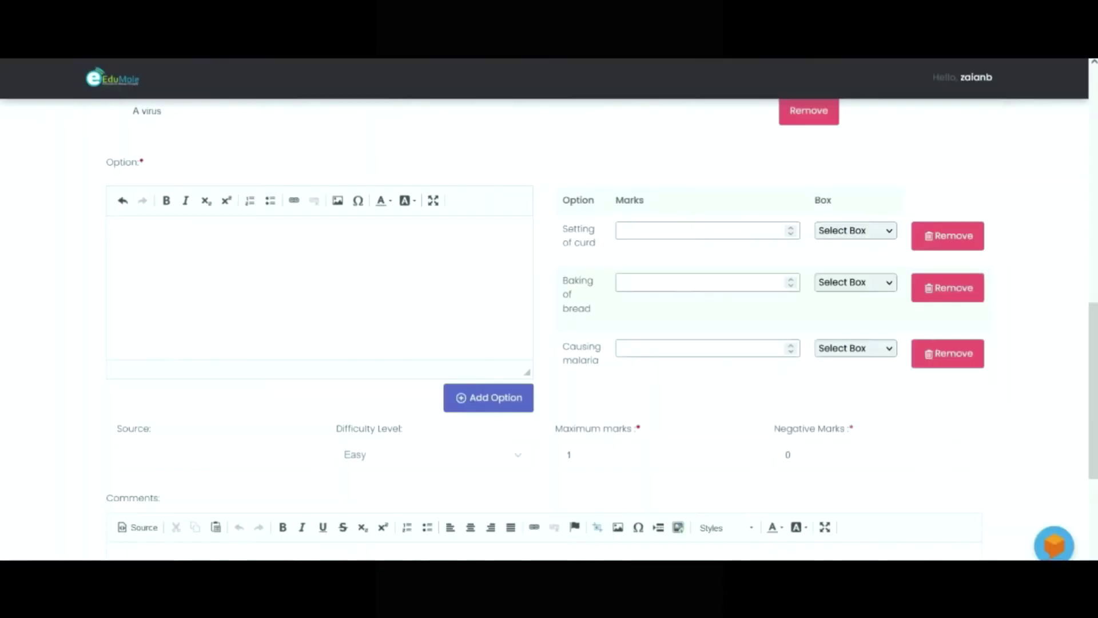
{"action": "left_click", "coordinate": [289, 316]}
{"action": "key", "text": "ctrl+v"}
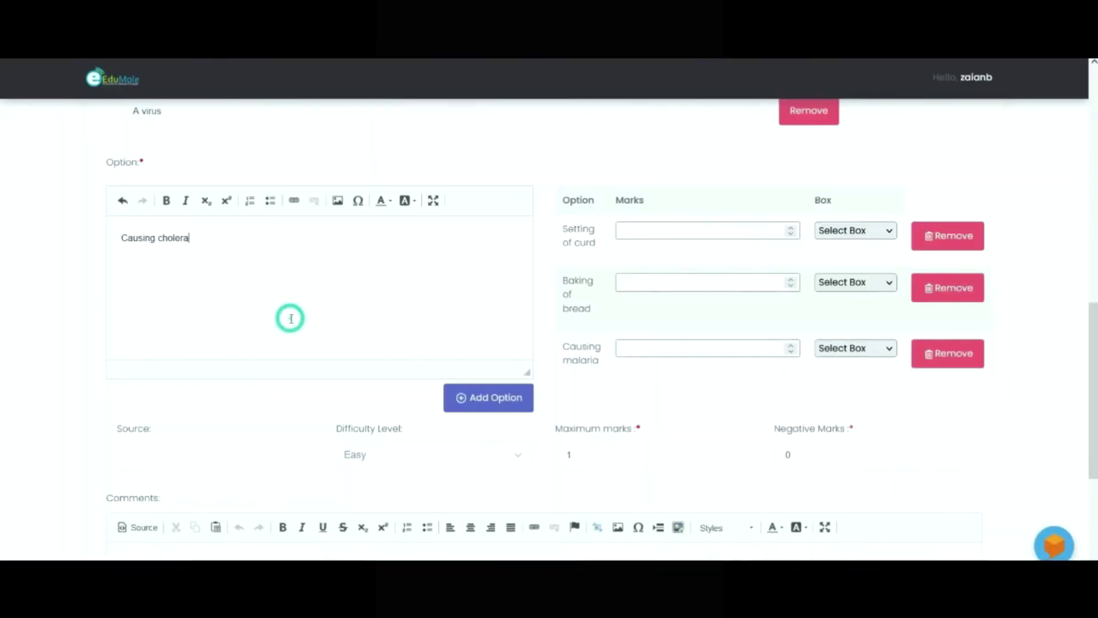
{"action": "left_click", "coordinate": [479, 406]}
- Copy "Causing AIDS" from Column II in Word and add it as the fifth option in EduMple
{"action": "key", "text": "alt+Tab"}
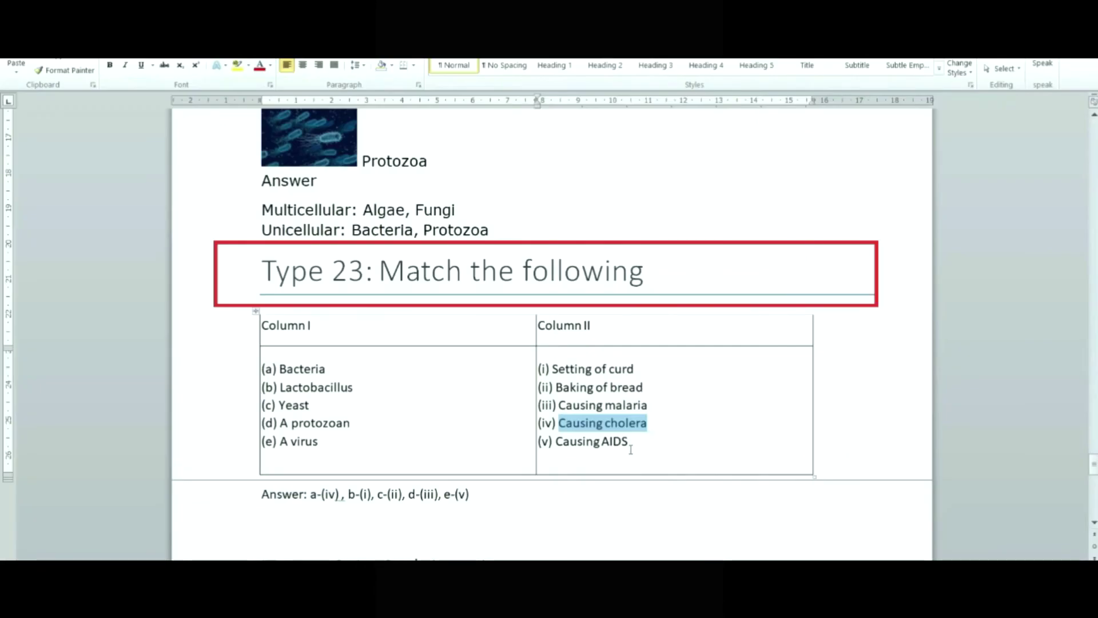
{"action": "left_click_drag", "start_coordinate": [631, 450], "coordinate": [556, 441]}
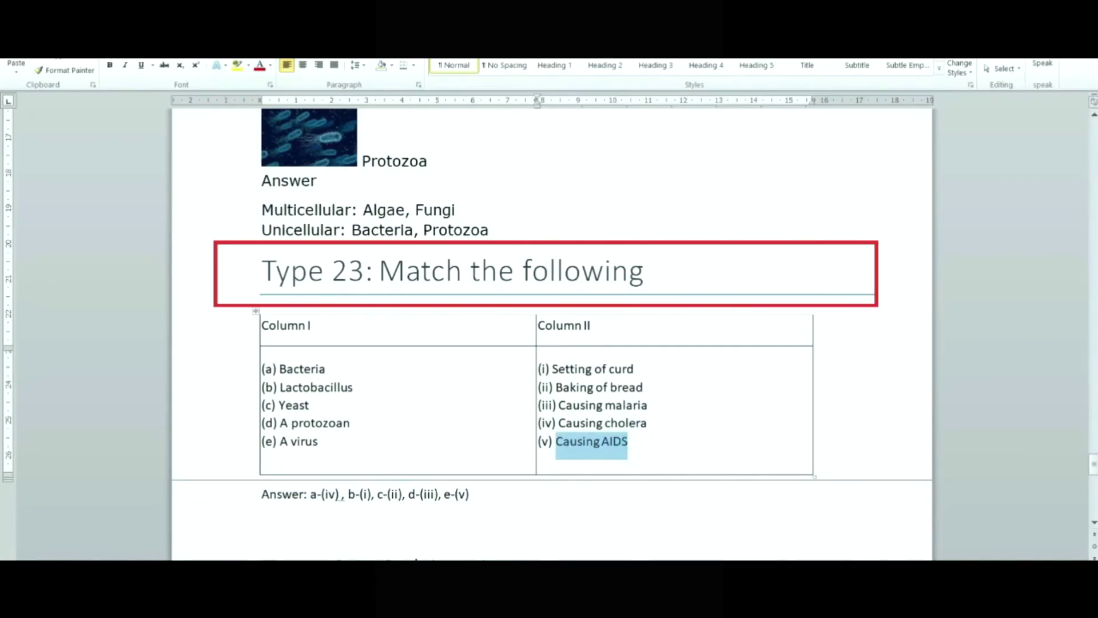
{"action": "key", "text": "alt+Tab"}
{"action": "left_click", "coordinate": [393, 329]}
{"action": "key", "text": "ctrl+v"}
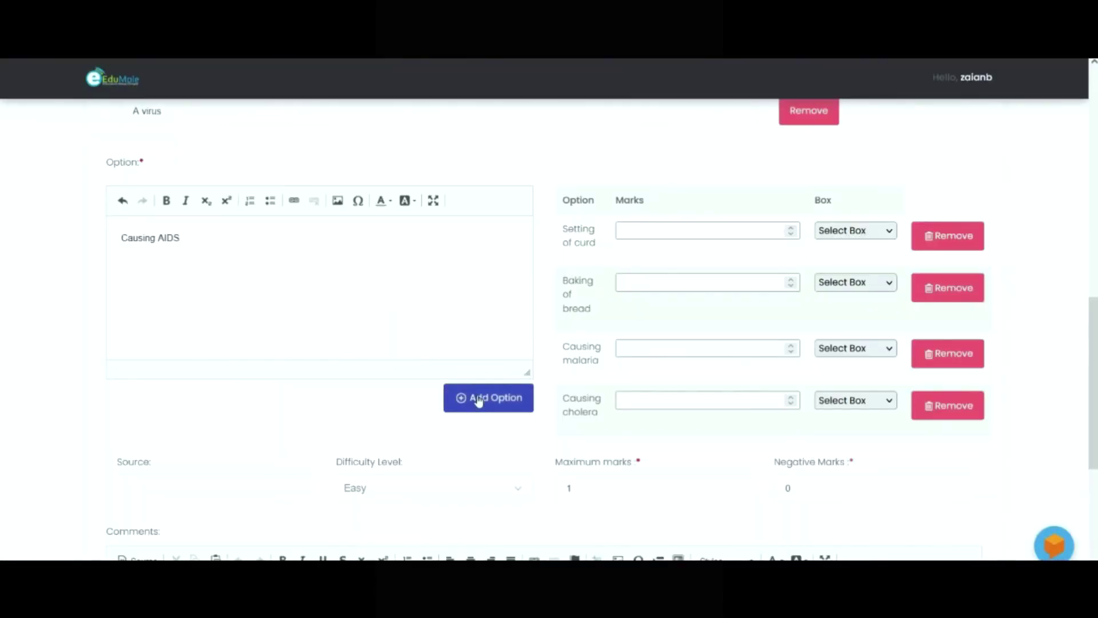
{"action": "left_click", "coordinate": [471, 397]}
- Capture a screenshot of the Match the following table in Word and paste it into the question field in EduMple
{"action": "left_click_drag", "start_coordinate": [1095, 395], "coordinate": [1095, 179]}
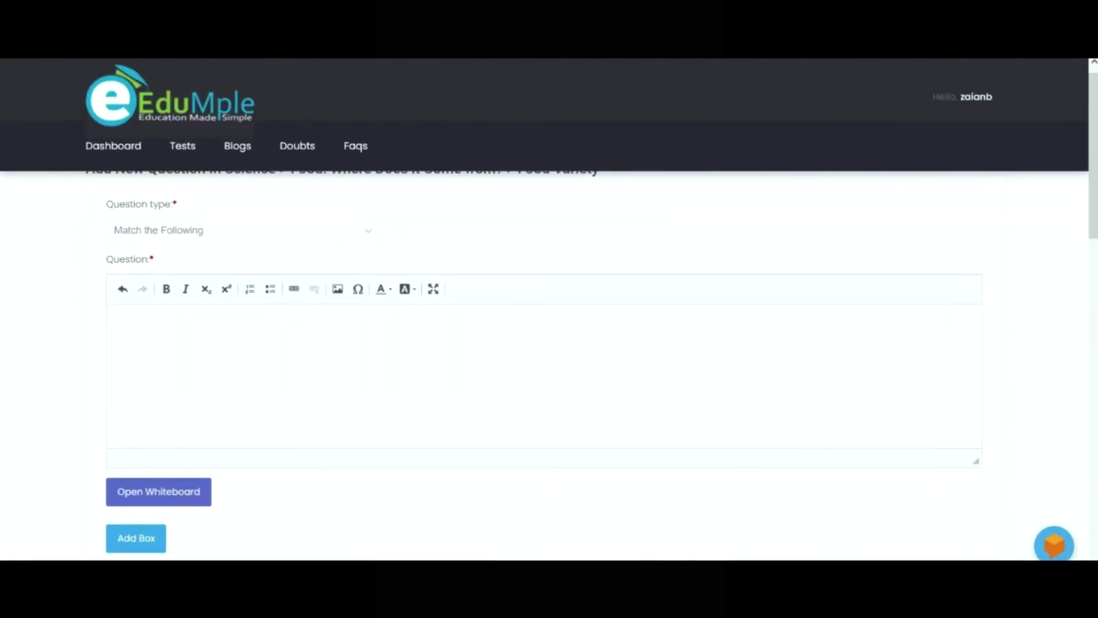
{"action": "key", "text": "alt+Tab"}
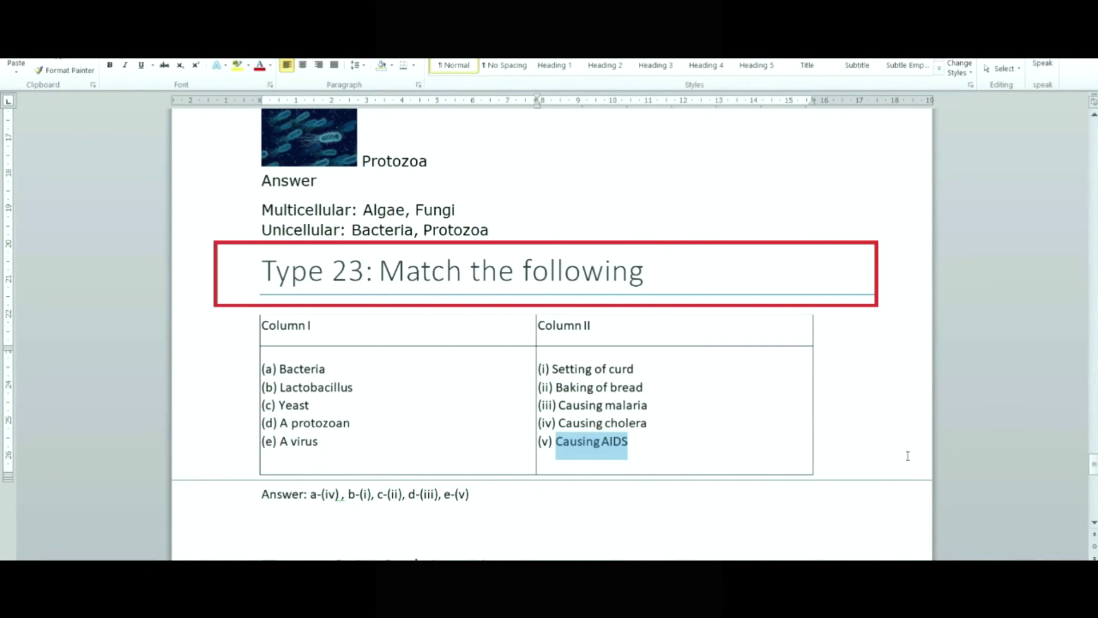
{"action": "left_click", "coordinate": [604, 535]}
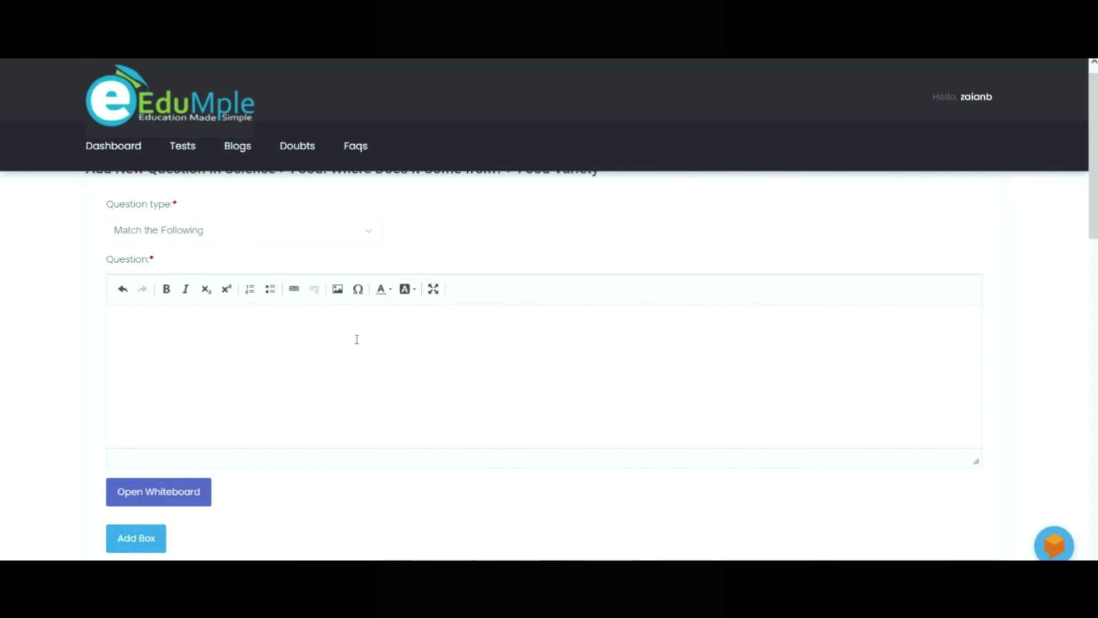
{"action": "left_click", "coordinate": [354, 343]}
{"action": "key", "text": "ctrl+v"}
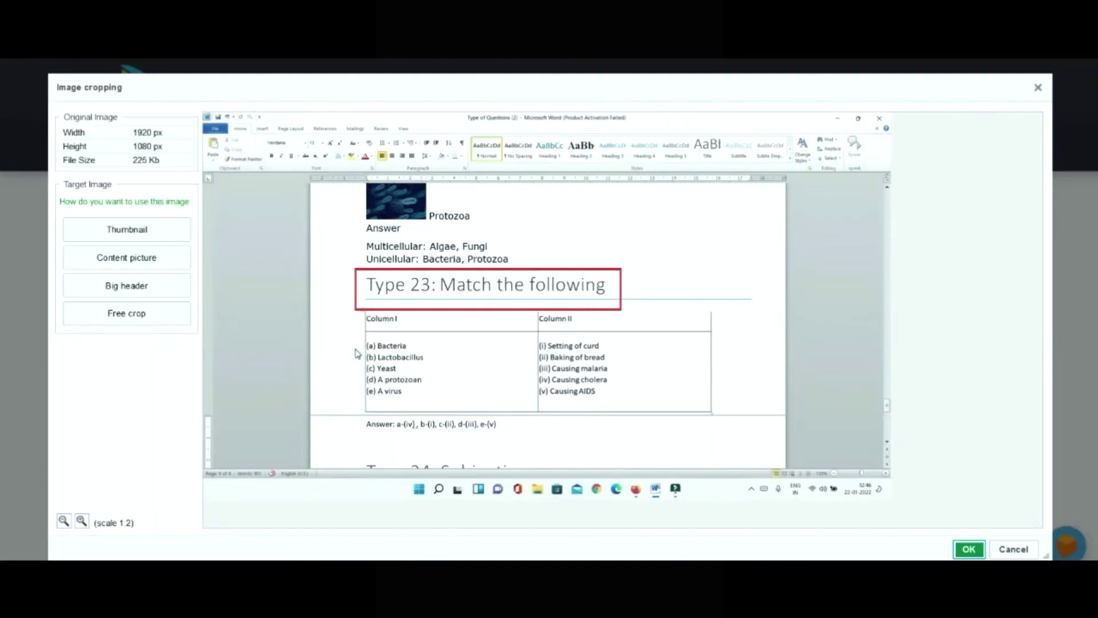
- Free-crop the pasted screenshot to the two-column table, about 1008 x 292 px, without keeping the aspect ratio, and insert it
{"action": "left_click", "coordinate": [127, 314]}
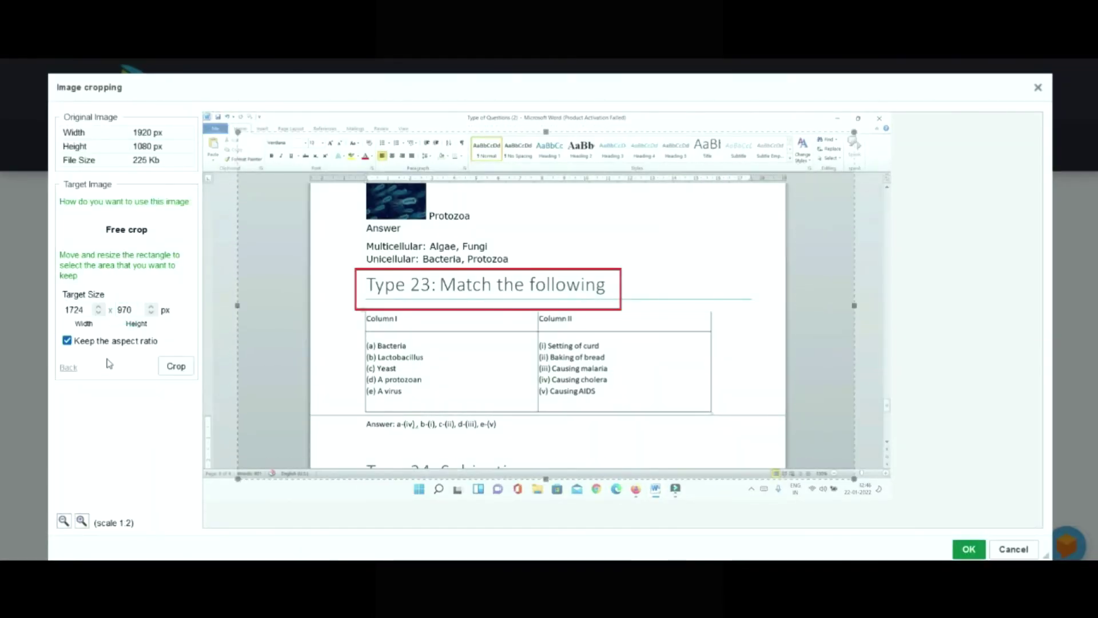
{"action": "left_click", "coordinate": [109, 342]}
{"action": "left_click_drag", "start_coordinate": [238, 305], "coordinate": [357, 307]}
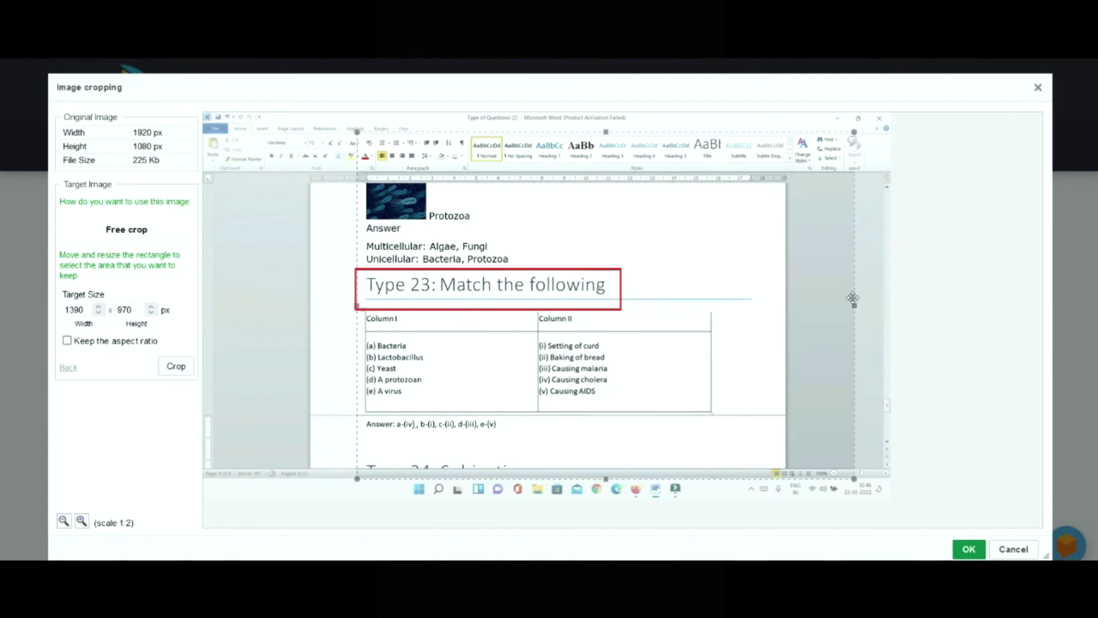
{"action": "left_click_drag", "start_coordinate": [855, 304], "coordinate": [718, 306]}
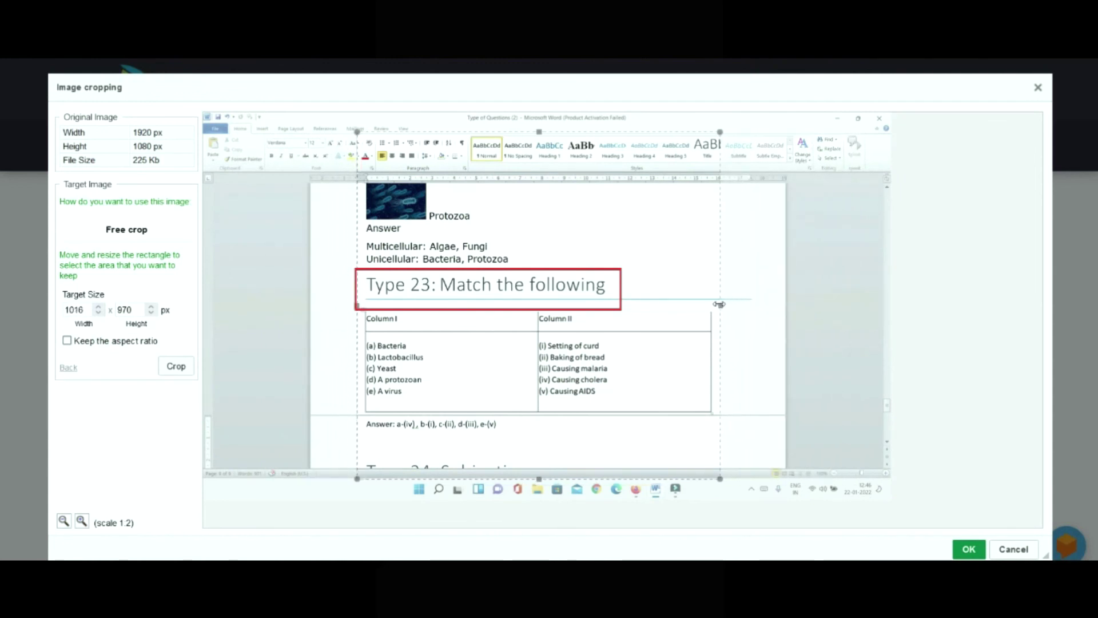
{"action": "left_click_drag", "start_coordinate": [535, 479], "coordinate": [530, 412]}
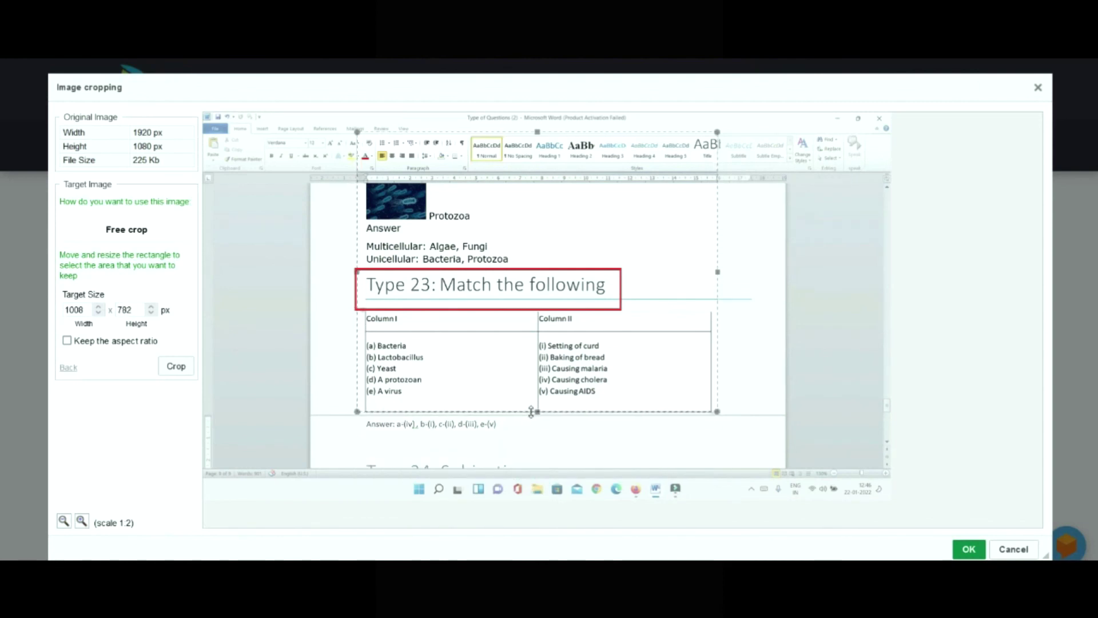
{"action": "left_click_drag", "start_coordinate": [537, 135], "coordinate": [543, 306]}
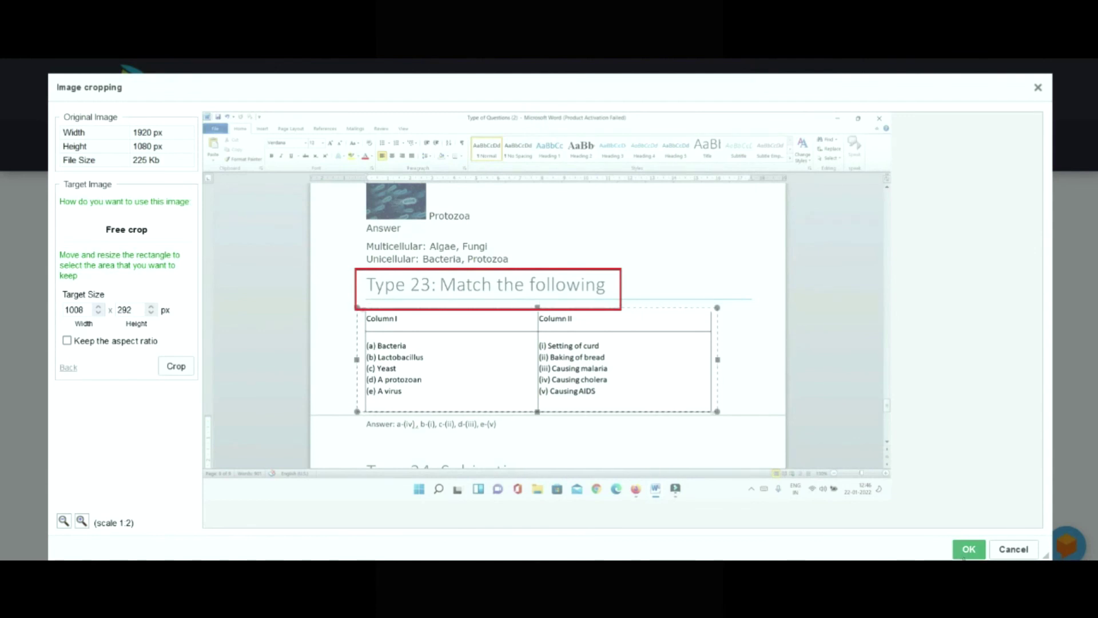
{"action": "left_click", "coordinate": [969, 549]}
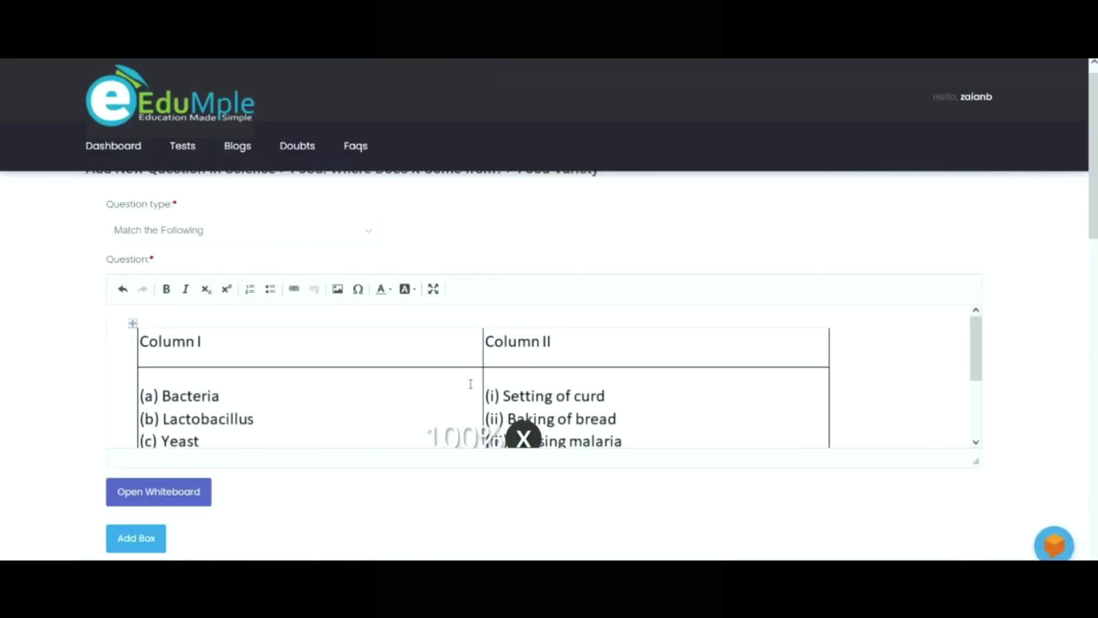
- Maximize the question editor and scale down the inserted table image
{"action": "left_click", "coordinate": [433, 289]}
{"action": "left_click", "coordinate": [454, 297]}
{"action": "left_click_drag", "start_coordinate": [736, 307], "coordinate": [533, 253]}
- Add the line "Match the following" above the table image and restore the editor to its normal size
{"action": "left_click", "coordinate": [567, 254]}
{"action": "key", "text": "Left"}
{"action": "key", "text": "Left"}
{"action": "key", "text": "Return"}
{"action": "type", "text": "Mathcch the fol"}
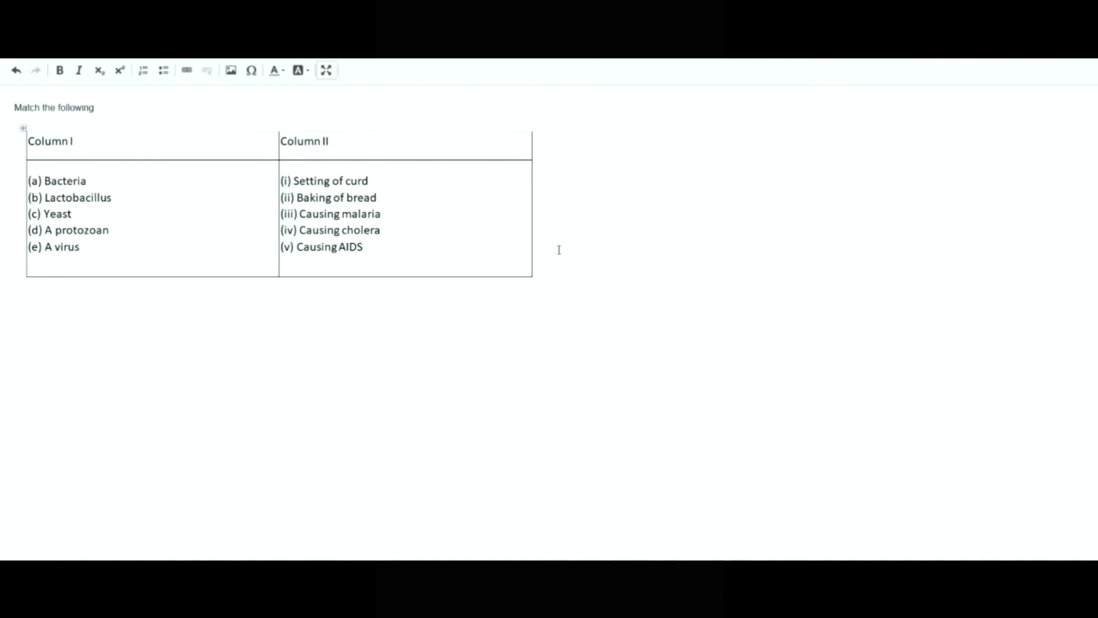
{"action": "left_click", "coordinate": [326, 71]}
- Assign the Bacteria box to the option "Causing cholera"
{"action": "scroll", "coordinate": [2, 340], "scroll_direction": "down", "scroll_amount": 2}
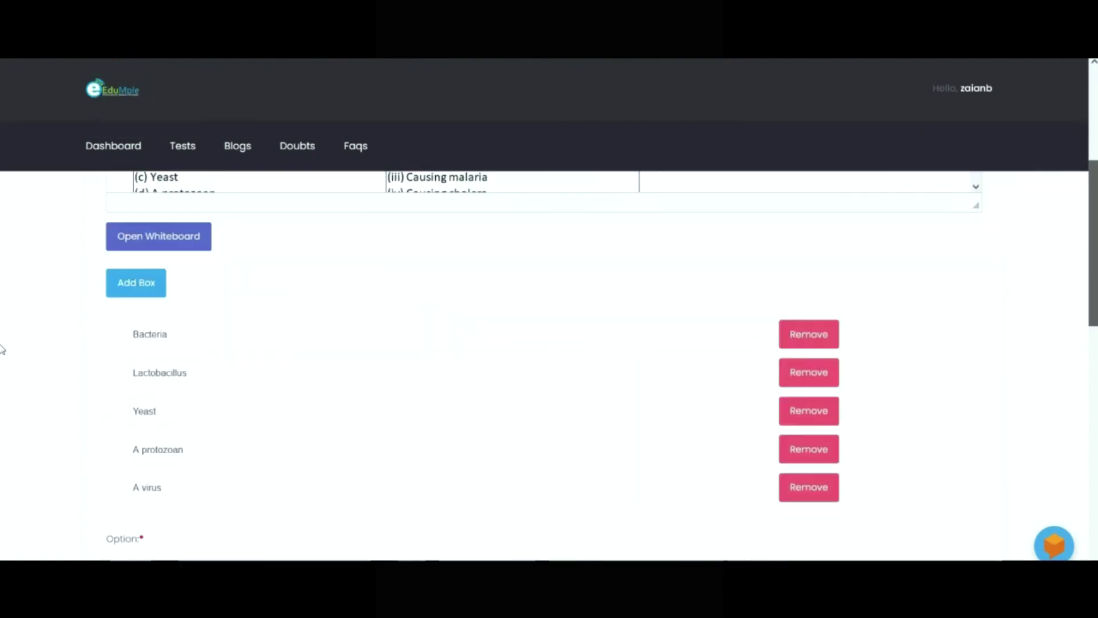
{"action": "scroll", "coordinate": [1, 341], "scroll_direction": "down", "scroll_amount": 5}
{"action": "scroll", "coordinate": [2, 381], "scroll_direction": "down", "scroll_amount": 4}
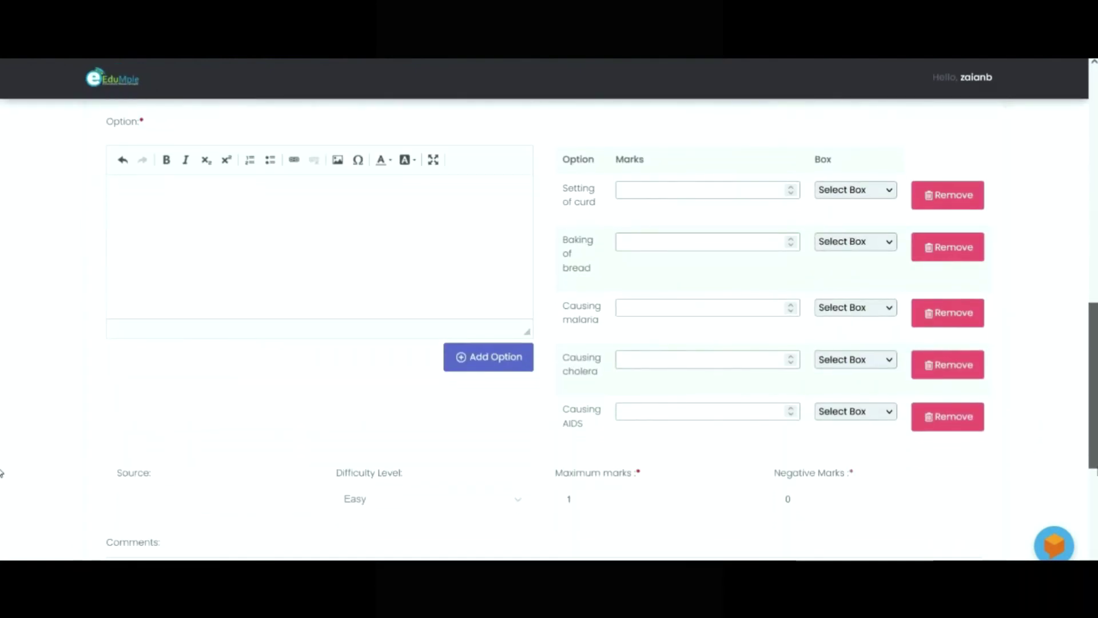
{"action": "scroll", "coordinate": [1, 446], "scroll_direction": "up", "scroll_amount": 3}
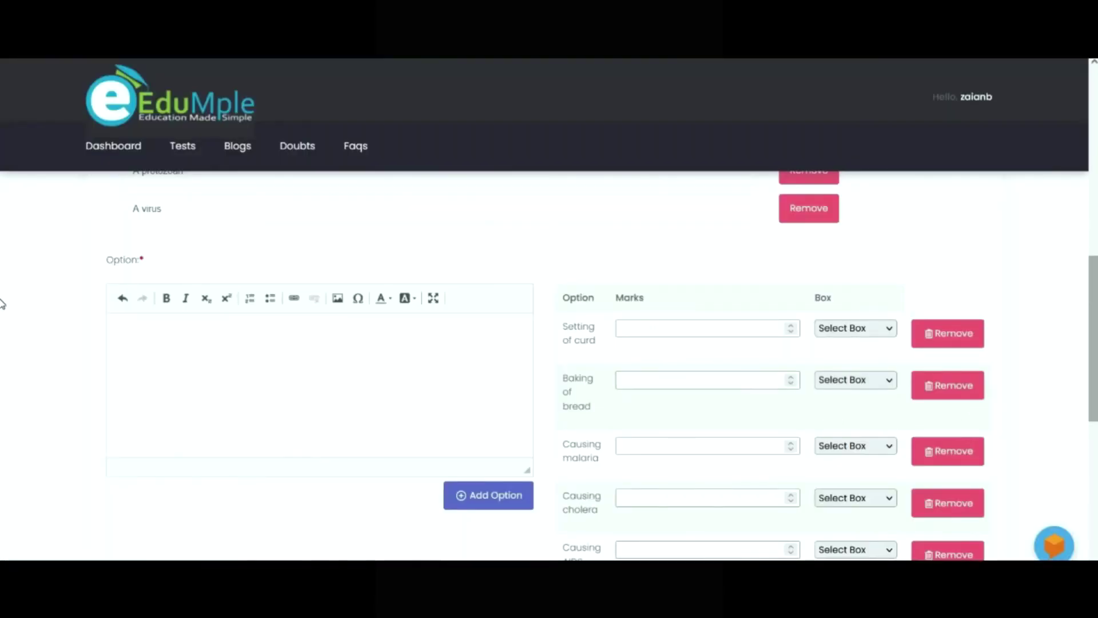
{"action": "scroll", "coordinate": [1, 295], "scroll_direction": "up", "scroll_amount": 1}
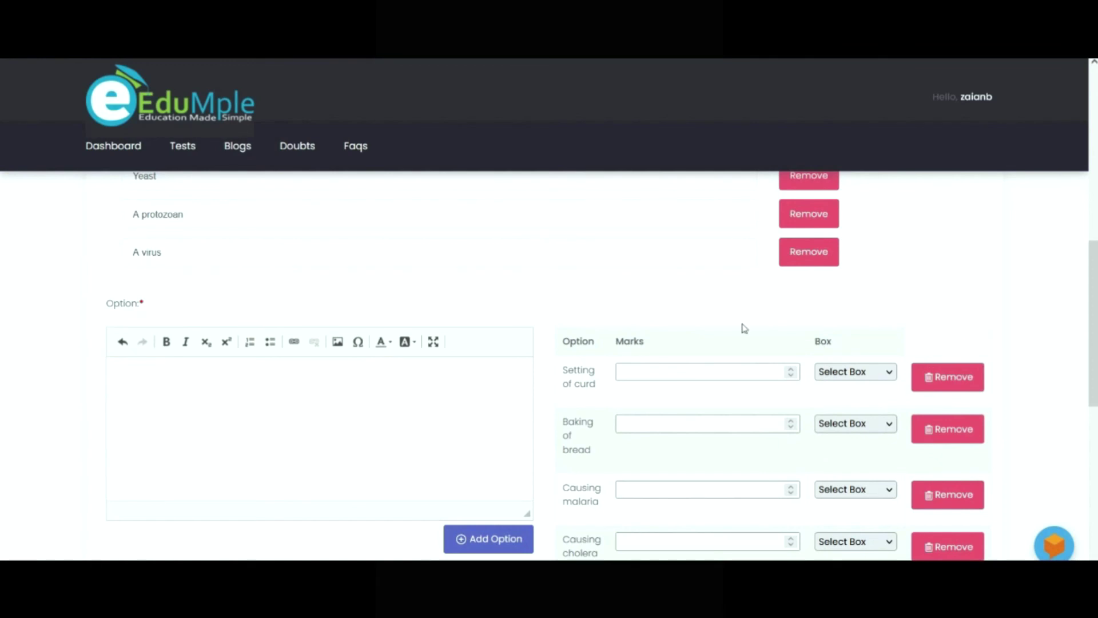
{"action": "left_click", "coordinate": [858, 372]}
{"action": "left_click", "coordinate": [986, 321]}
{"action": "left_click", "coordinate": [850, 540]}
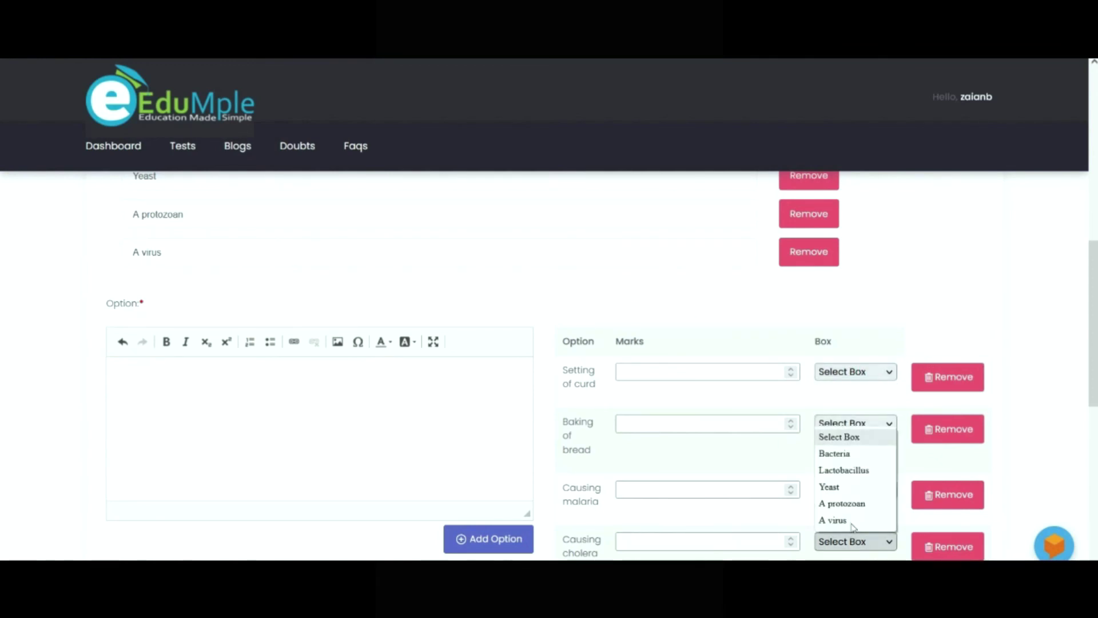
{"action": "left_click", "coordinate": [847, 455]}
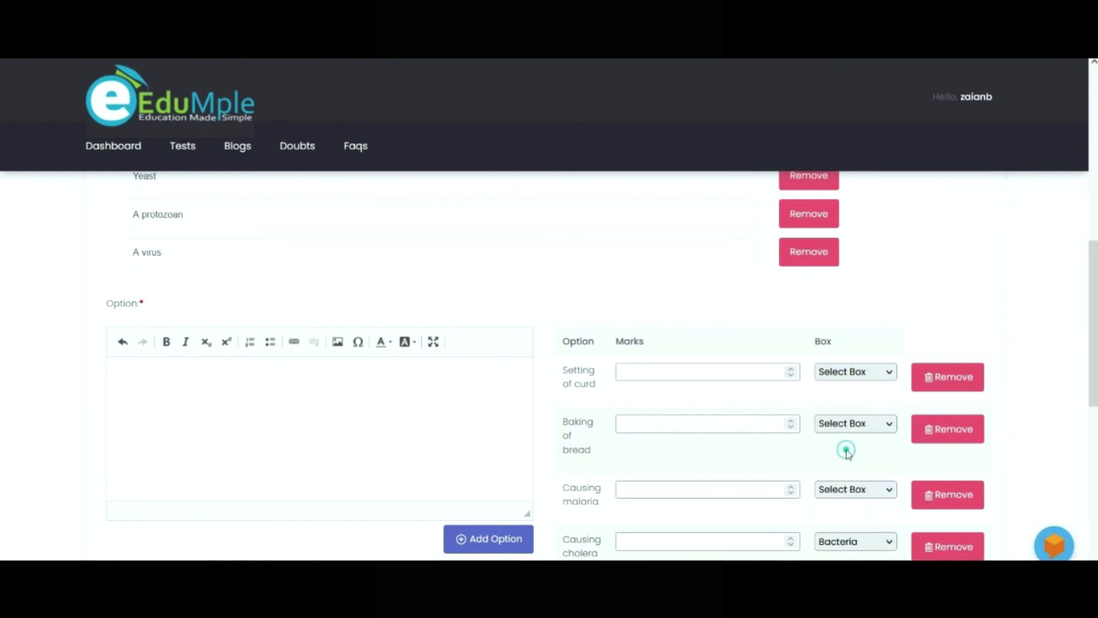
- Assign the Bacteria box to "Baking of bread" and, after checking the answer key in Word, the Yeast box to "Causing malaria"
{"action": "scroll", "coordinate": [3, 357], "scroll_direction": "down", "scroll_amount": 2}
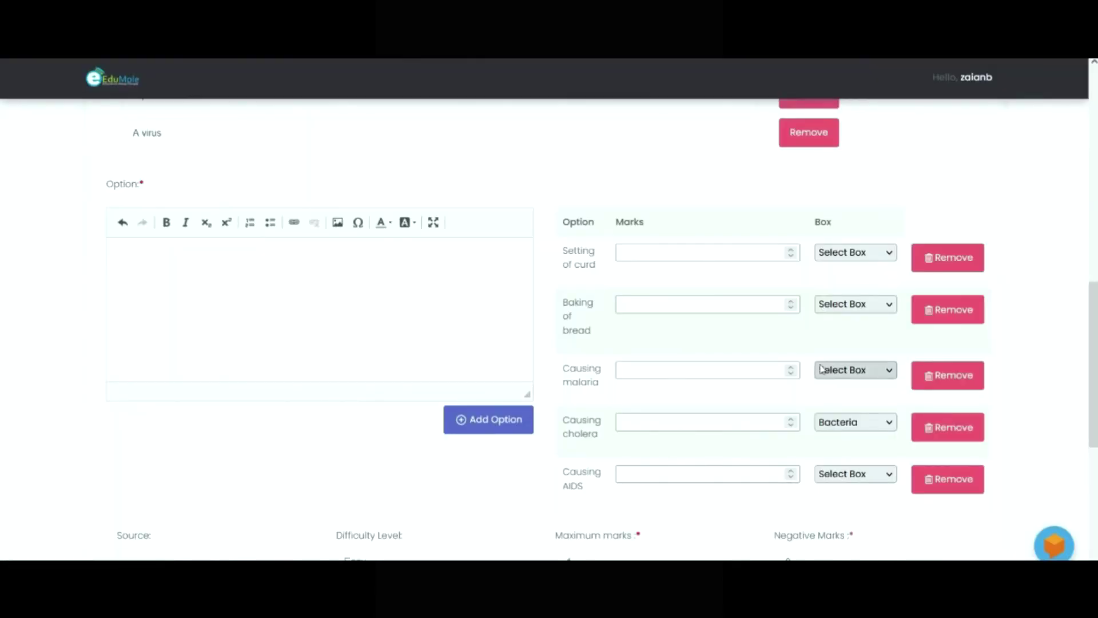
{"action": "left_click", "coordinate": [853, 304]}
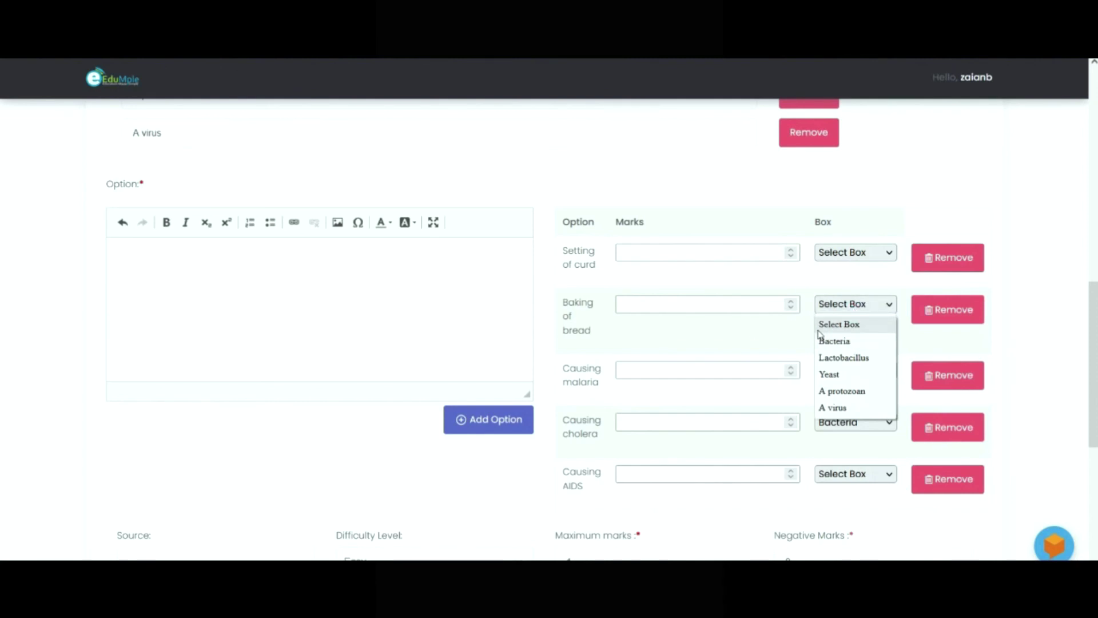
{"action": "left_click", "coordinate": [858, 340]}
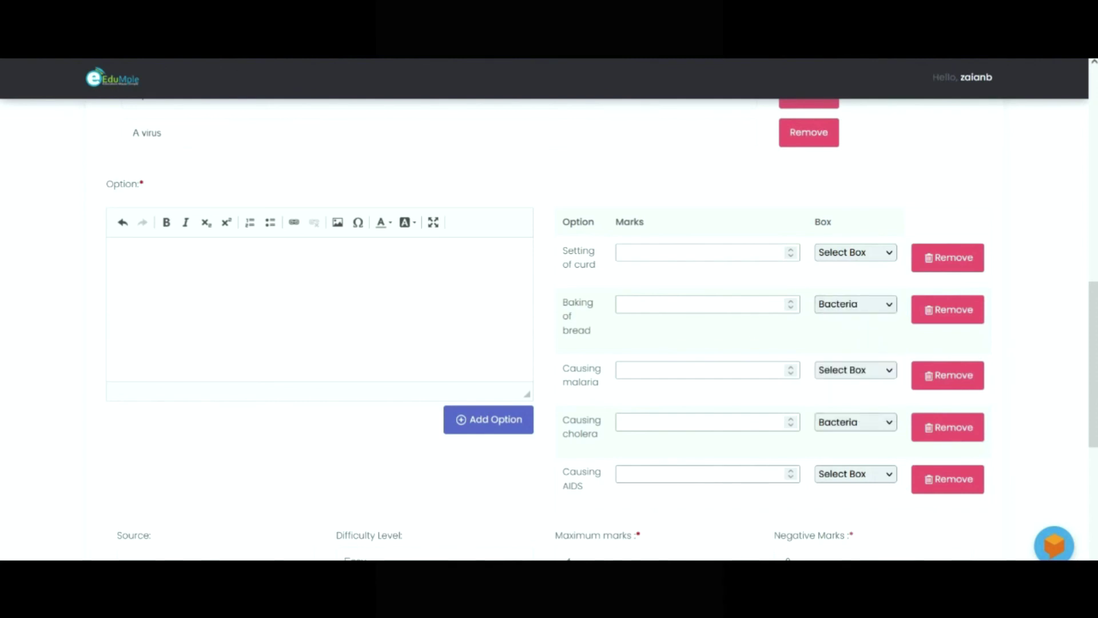
{"action": "key", "text": "alt+Tab"}
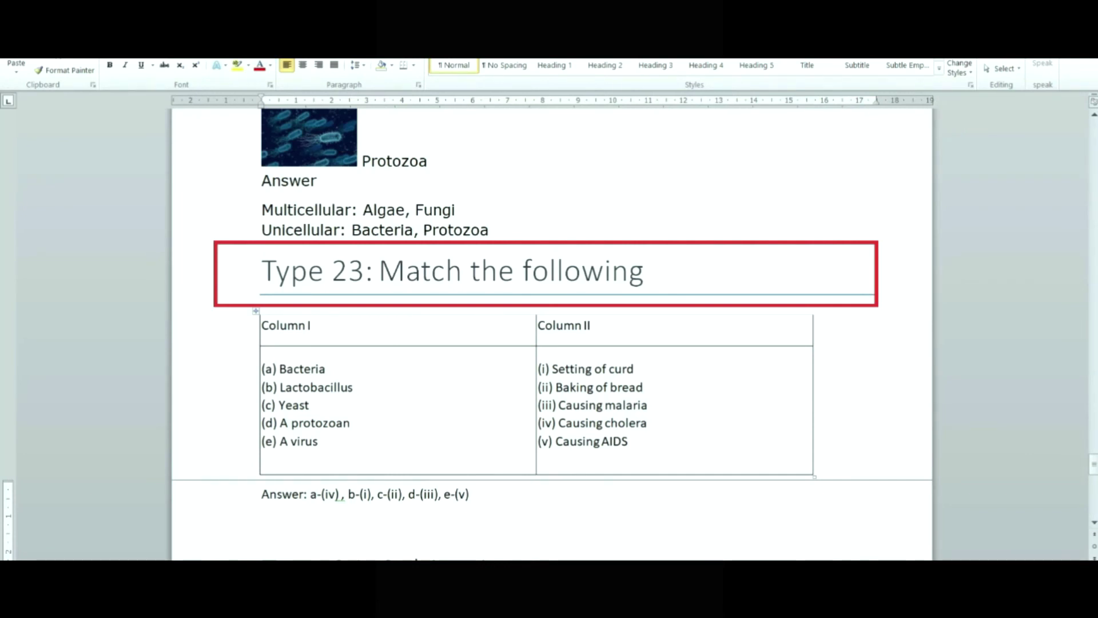
{"action": "key", "text": "alt+Tab"}
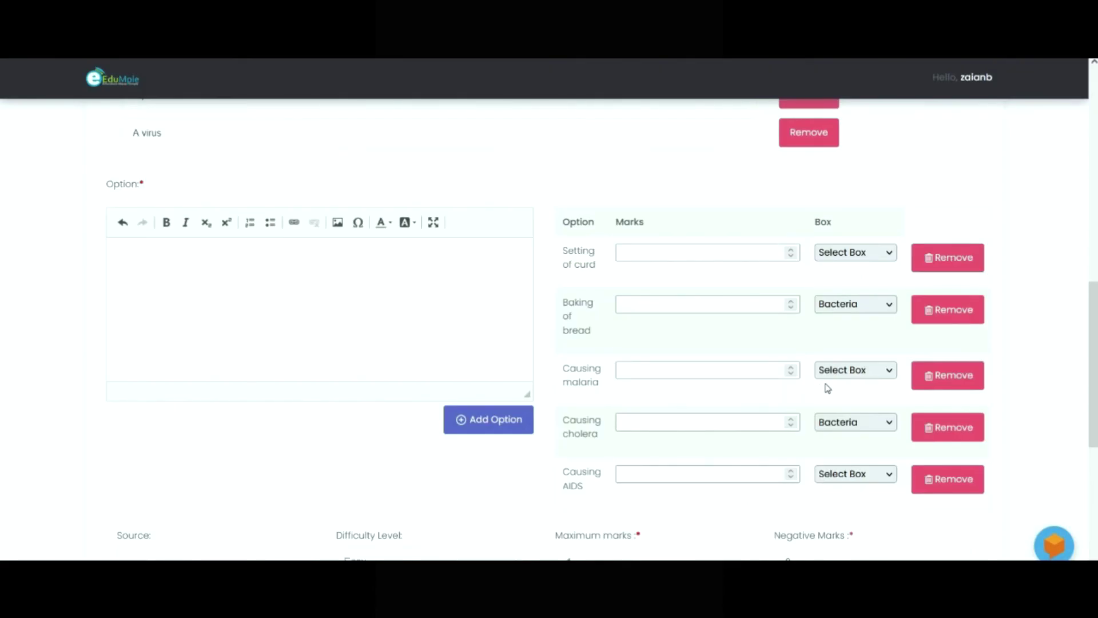
{"action": "left_click", "coordinate": [839, 372]}
{"action": "left_click", "coordinate": [845, 441]}
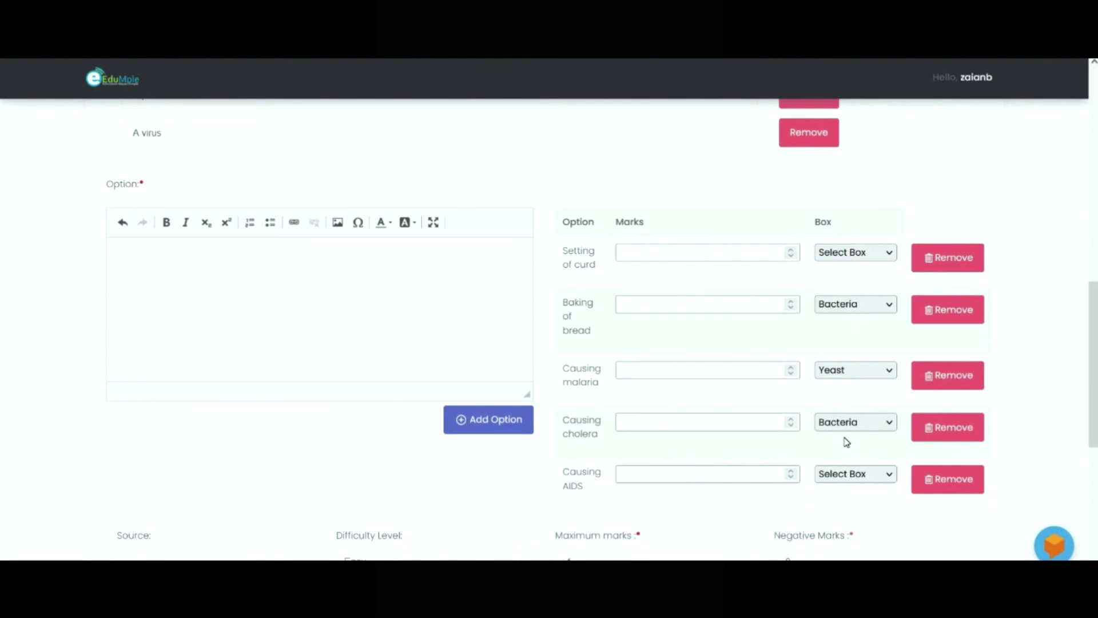
{"action": "scroll", "coordinate": [847, 442], "scroll_direction": "down", "scroll_amount": 6}
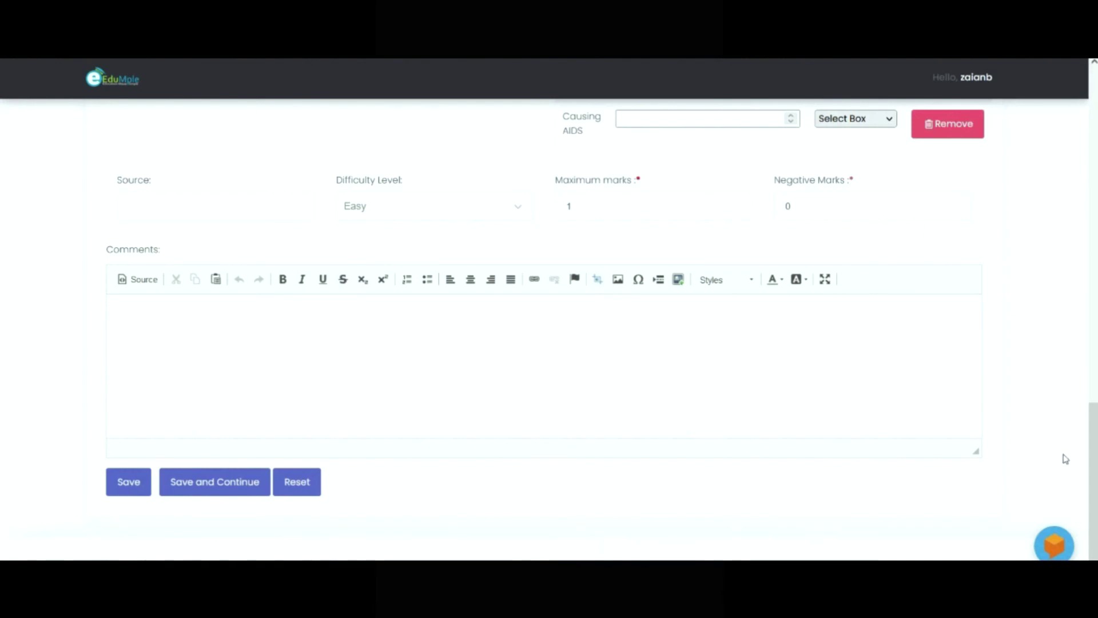
{"action": "scroll", "coordinate": [2, 433], "scroll_direction": "up", "scroll_amount": 1}
{"action": "scroll", "coordinate": [2, 433], "scroll_direction": "up", "scroll_amount": 5}
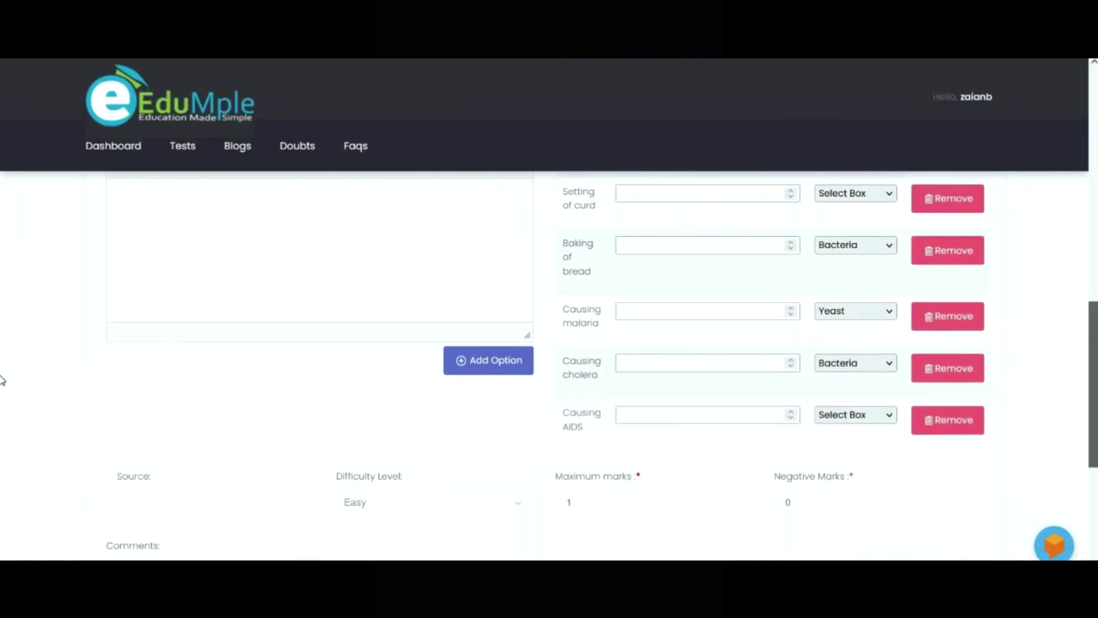
{"action": "left_click", "coordinate": [858, 201]}
{"action": "left_click", "coordinate": [858, 200]}
{"action": "left_click", "coordinate": [861, 199]}
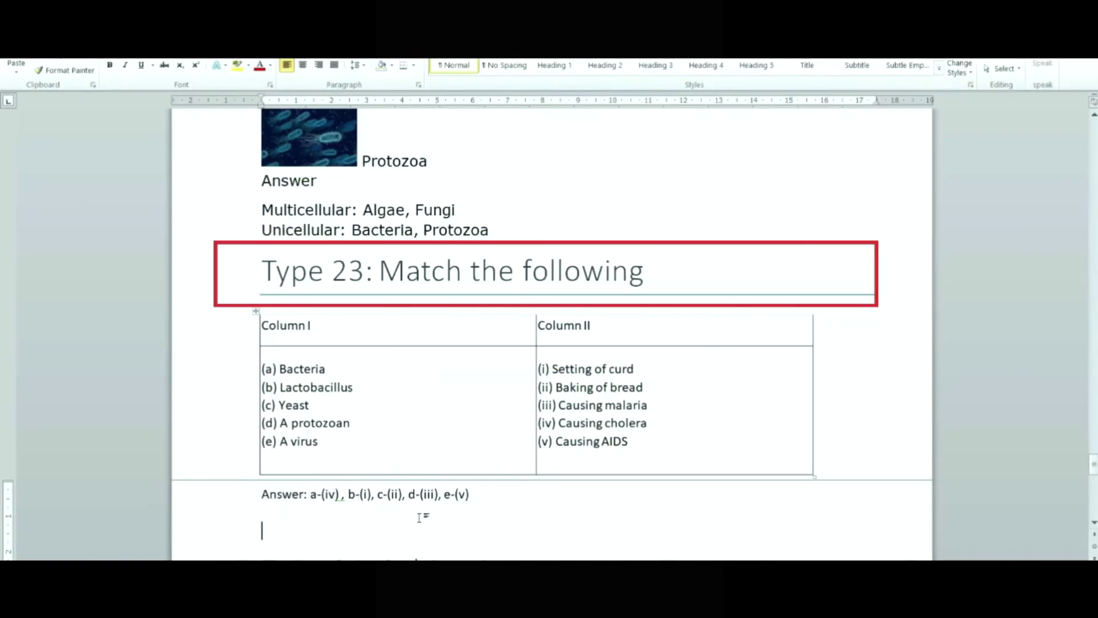
- Copy the Type 24 Subjective question "What is the process of loosening and turning of the soil called?" from Word
{"action": "key", "text": "Down"}
{"action": "key", "text": "Down"}
{"action": "key", "text": "Down"}
{"action": "key", "text": "Down"}
{"action": "key", "text": "Down"}
{"action": "key", "text": "Up"}
{"action": "key", "text": "Up"}
{"action": "key", "text": "Up"}
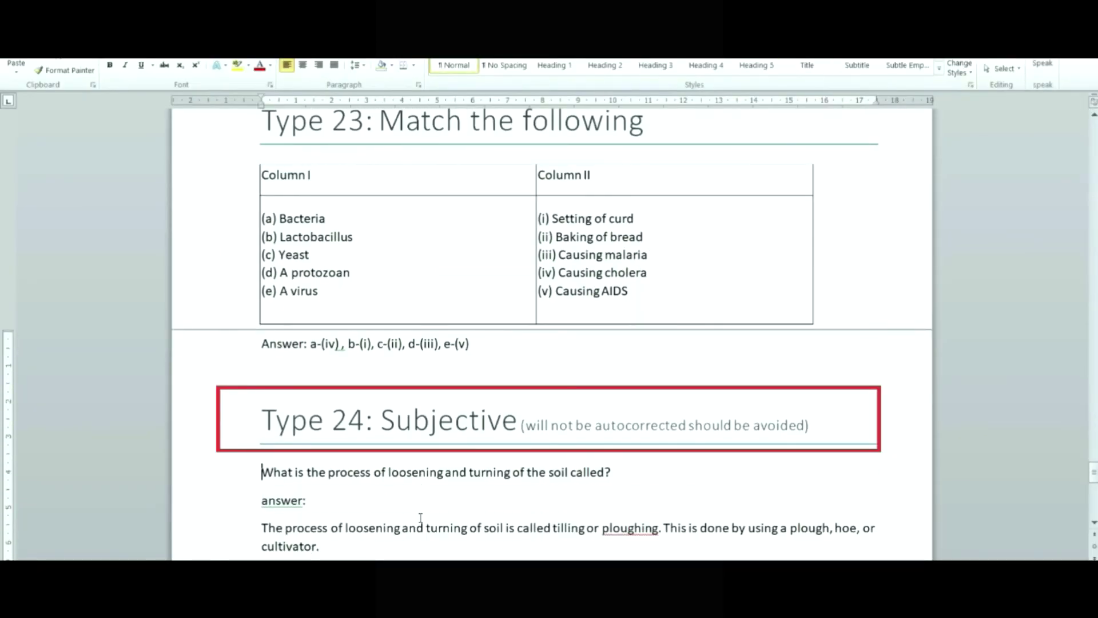
{"action": "key", "text": "shift+Down"}
{"action": "key", "text": "ctrl+c"}
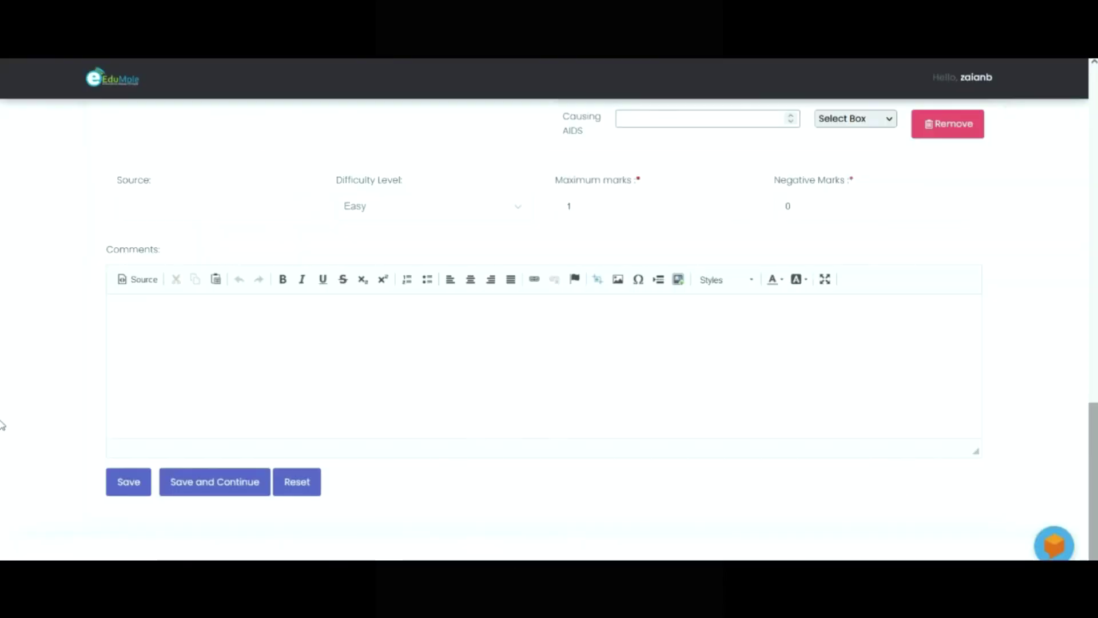
- Change the question type to Subjective and paste "What is the process of loosening and turning of the soil called?" as the question
{"action": "scroll", "coordinate": [2, 424], "scroll_direction": "up", "scroll_amount": 10}
{"action": "left_click", "coordinate": [214, 247]}
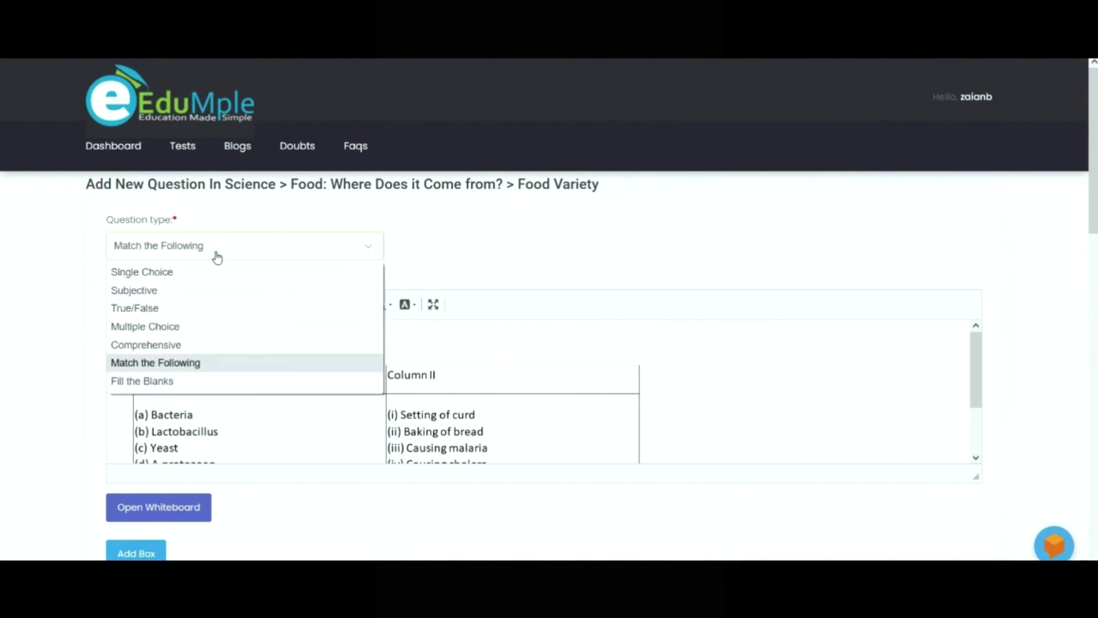
{"action": "left_click", "coordinate": [186, 289]}
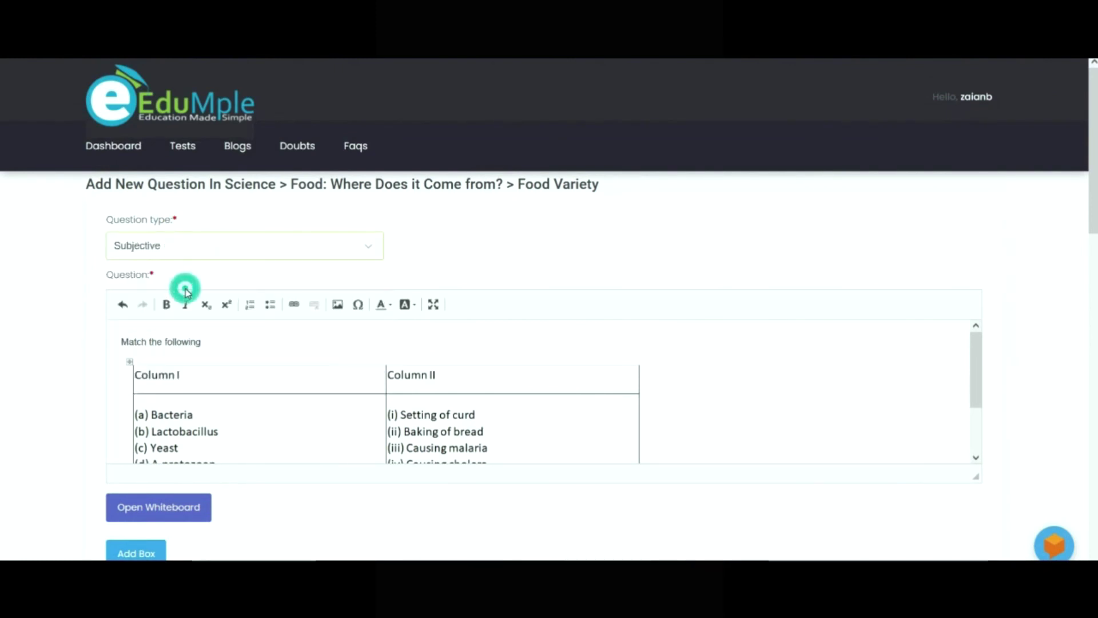
{"action": "left_click", "coordinate": [238, 365]}
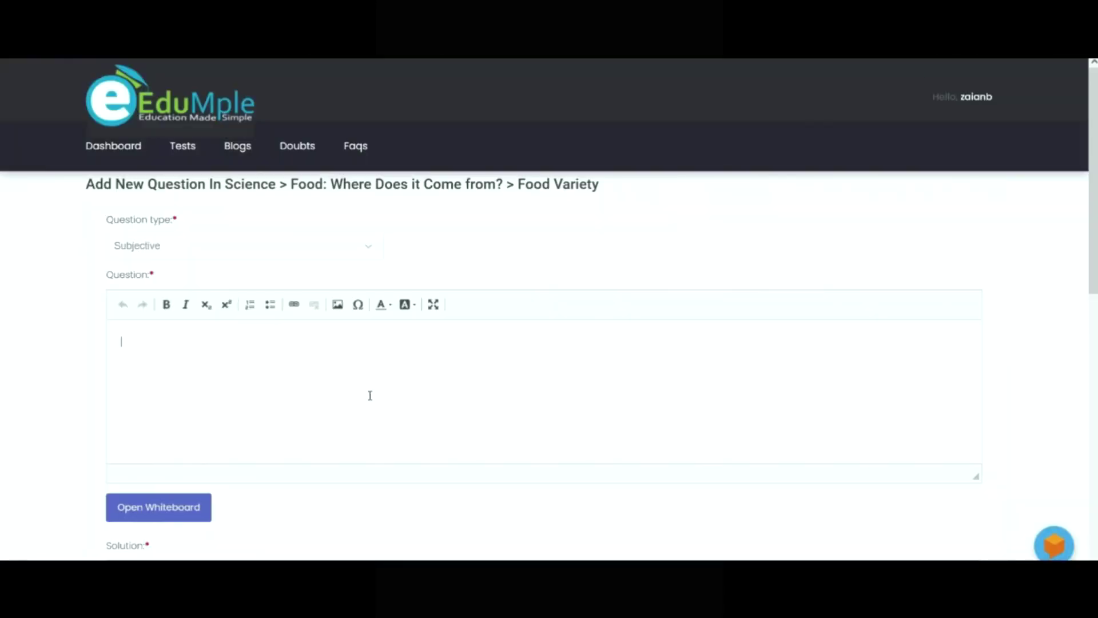
{"action": "left_click", "coordinate": [371, 395]}
{"action": "key", "text": "ctrl+v"}
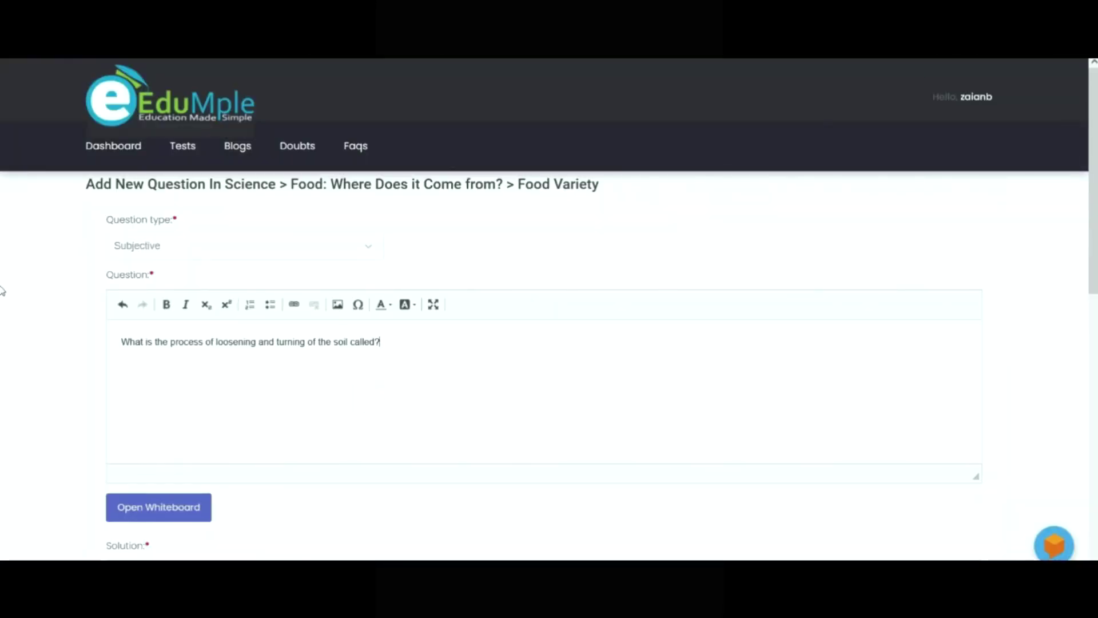
- Copy the tilling or ploughing answer of the Type 24 question from Word and paste it into the EduMple question's Solution
{"action": "scroll", "coordinate": [1, 406], "scroll_direction": "down", "scroll_amount": 4}
{"action": "left_click_drag", "start_coordinate": [1094, 397], "coordinate": [1094, 416]}
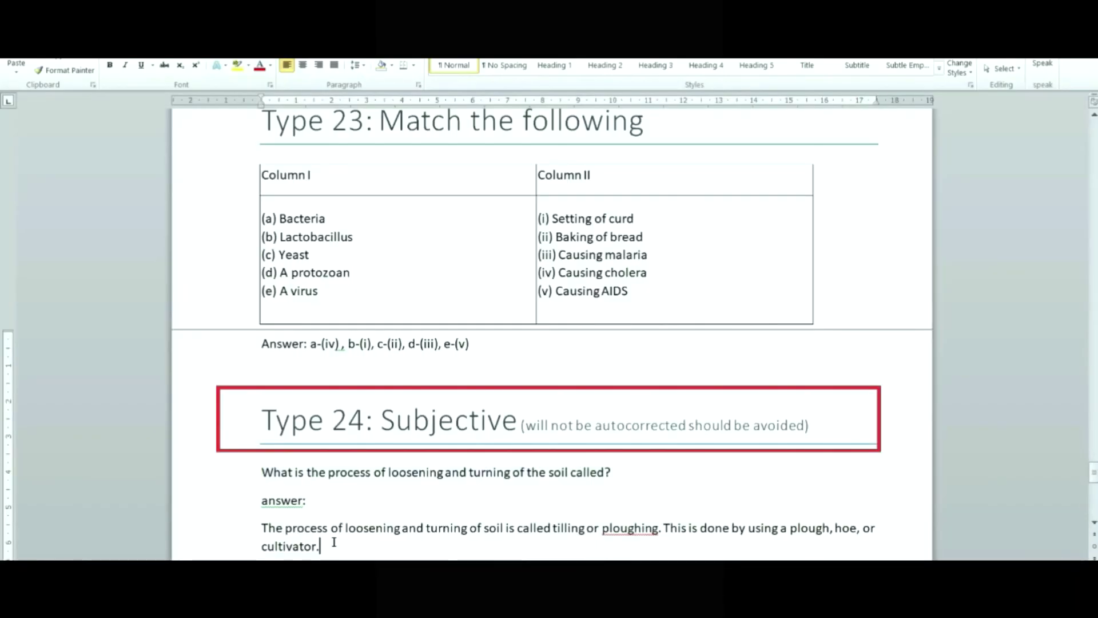
{"action": "left_click_drag", "start_coordinate": [321, 544], "coordinate": [261, 527]}
{"action": "key", "text": "ctrl+c"}
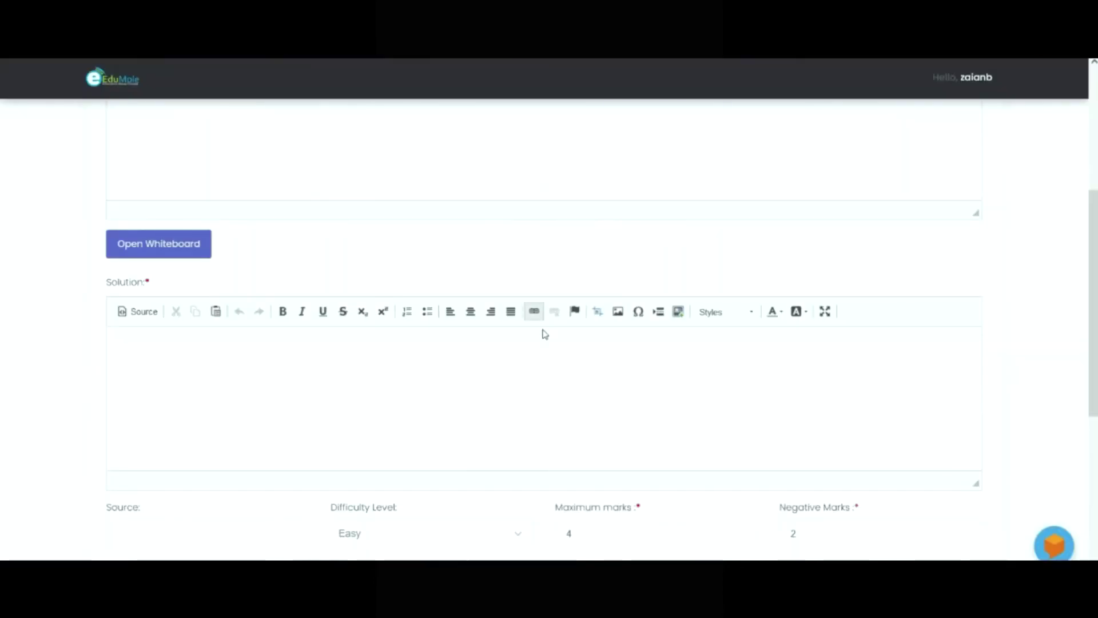
{"action": "left_click", "coordinate": [542, 329]}
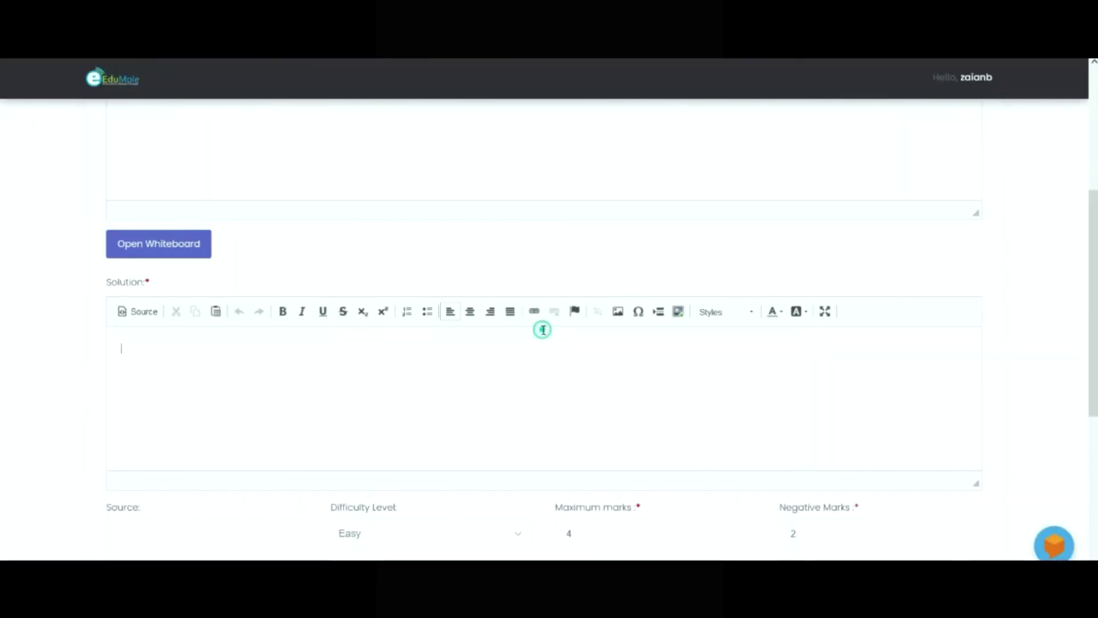
{"action": "key", "text": "ctrl+v"}
- Set the Subjective question's maximum marks to 1 and its negative marks to 0
{"action": "scroll", "coordinate": [596, 303], "scroll_direction": "down", "scroll_amount": 5}
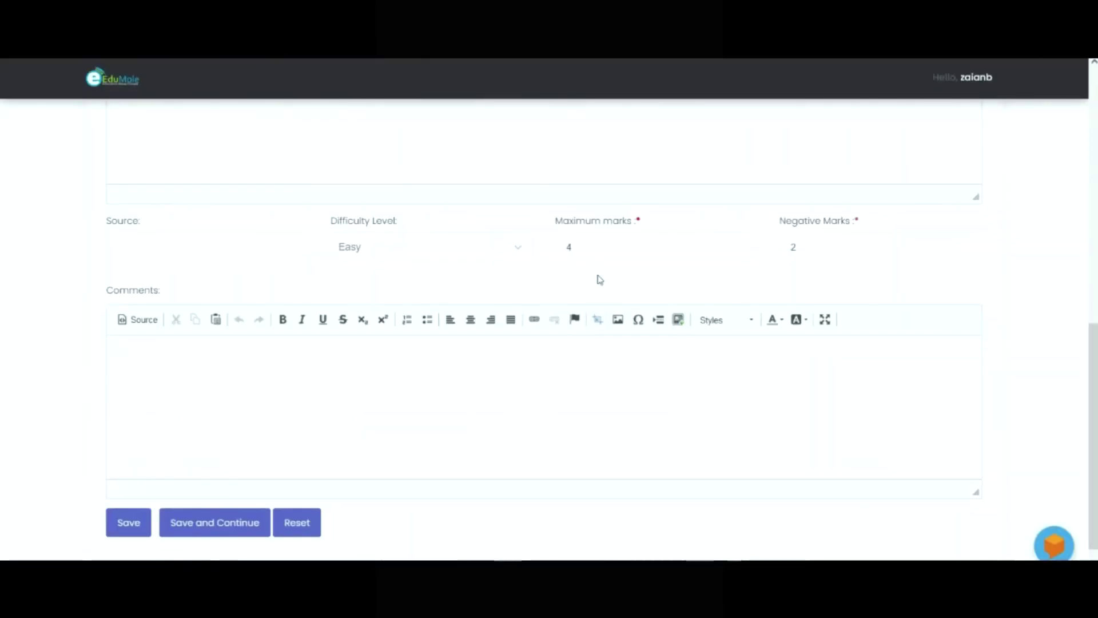
{"action": "double_click", "coordinate": [600, 247]}
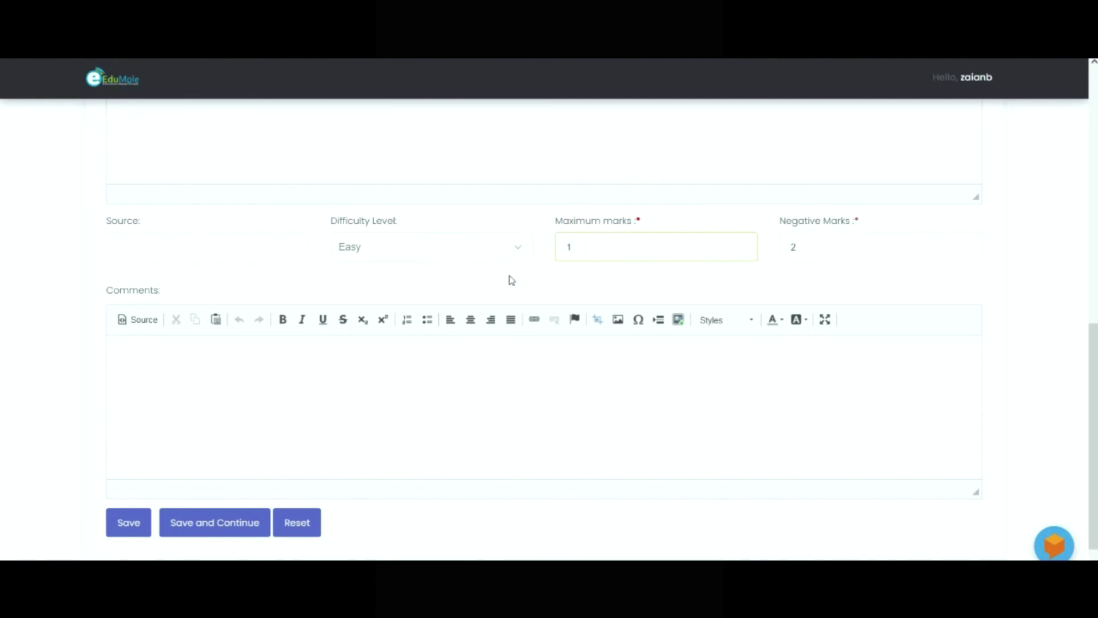
{"action": "double_click", "coordinate": [794, 239]}
{"action": "type", "text": "0"}
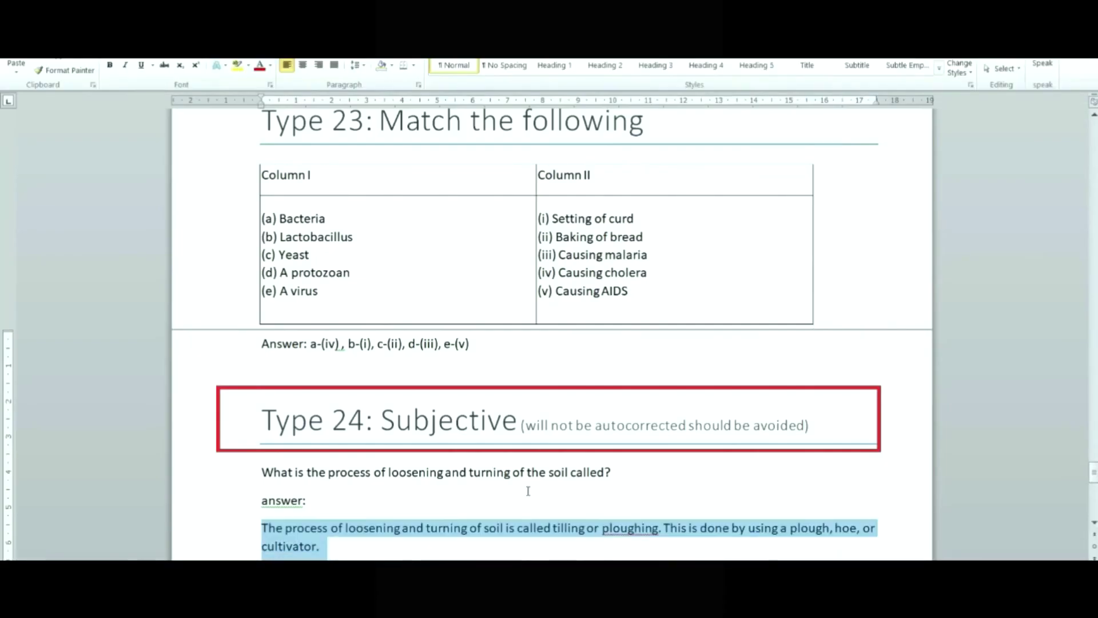
- Switch to Word and examine the Type 25 Comprehensive questions heading and its instruction on passage-based questions
{"action": "left_click", "coordinate": [527, 490]}
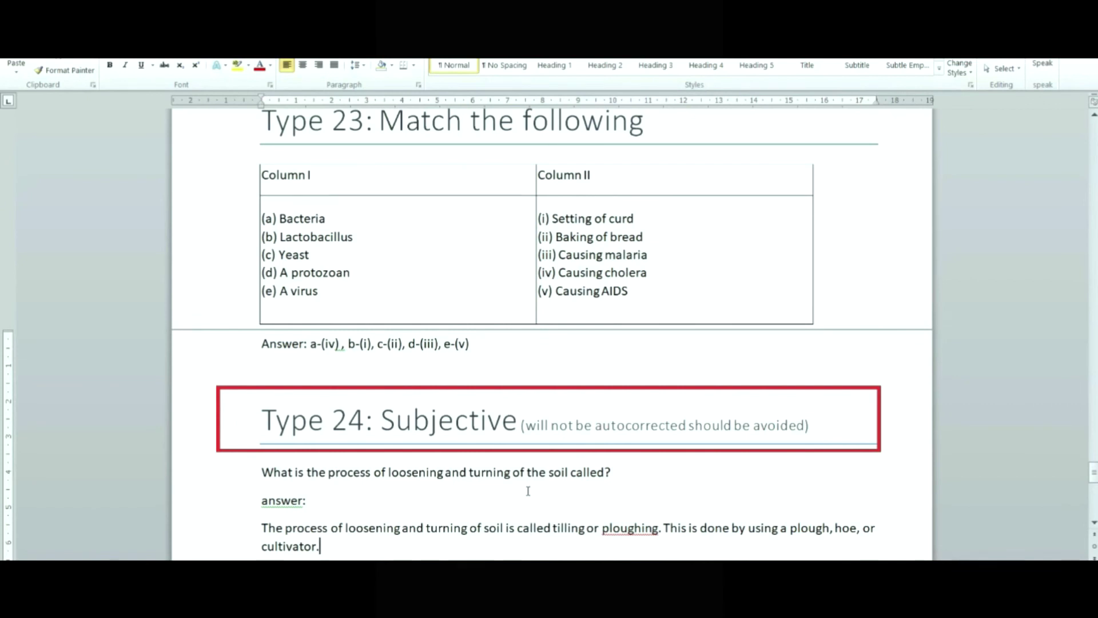
{"action": "key", "text": "Down"}
{"action": "key", "text": "Down"}
{"action": "key", "text": "Down"}
{"action": "key", "text": "Down"}
{"action": "key", "text": "Down"}
{"action": "key", "text": "Down"}
{"action": "key", "text": "Down"}
{"action": "key", "text": "Down"}
{"action": "key", "text": "Down"}
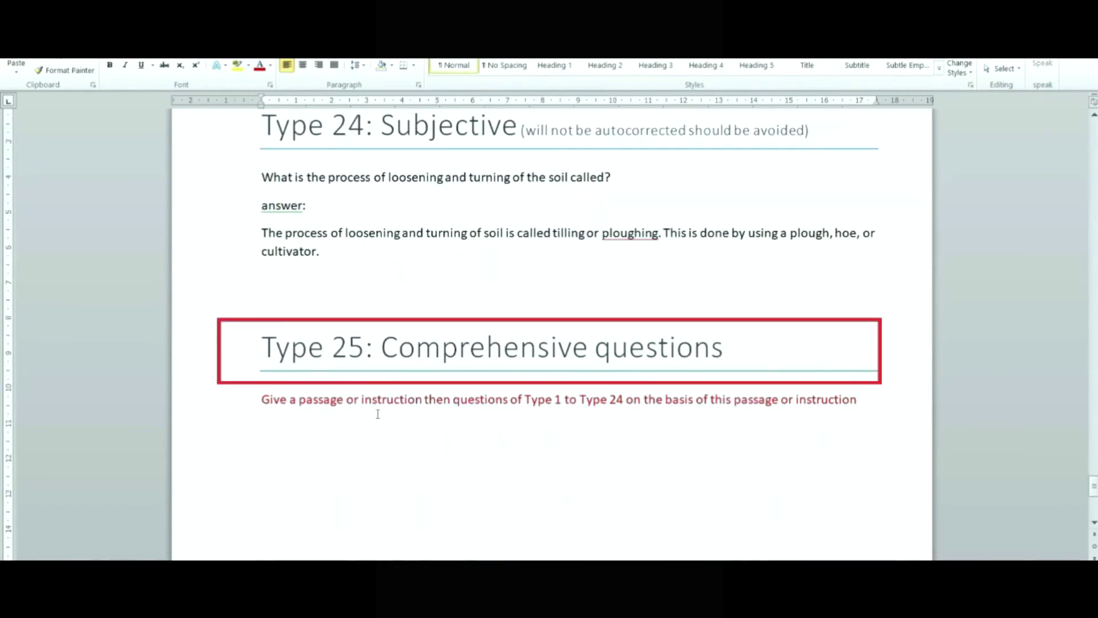
{"action": "left_click_drag", "start_coordinate": [381, 347], "coordinate": [734, 356]}
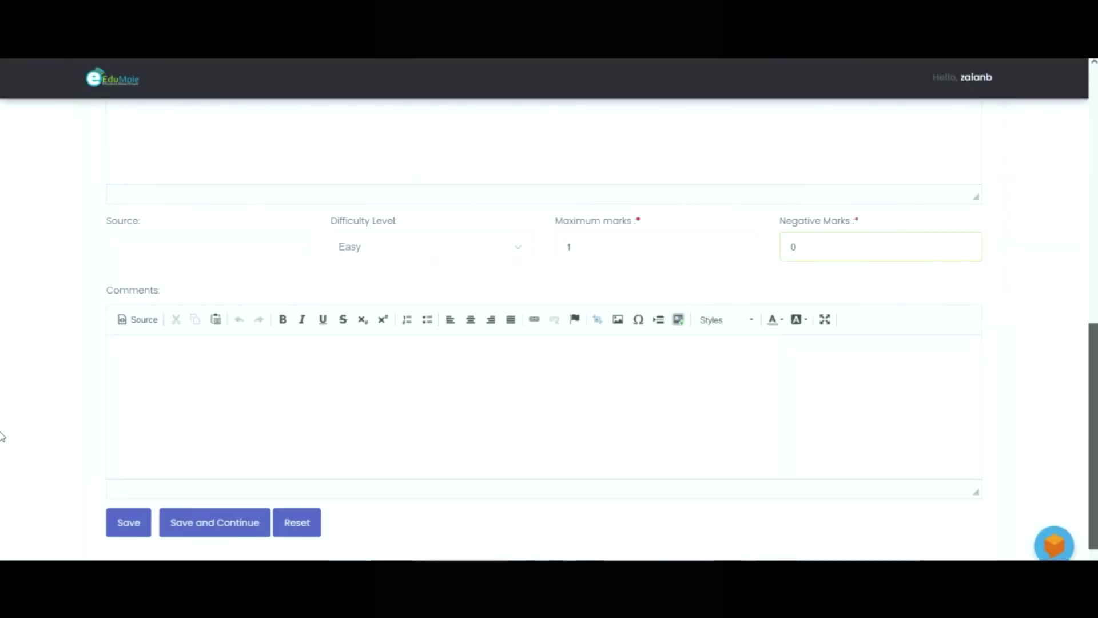
- Return to the EduMple question form and change the question type to Comprehensive
{"action": "scroll", "coordinate": [2, 437], "scroll_direction": "up", "scroll_amount": 15}
{"action": "left_click", "coordinate": [183, 250]}
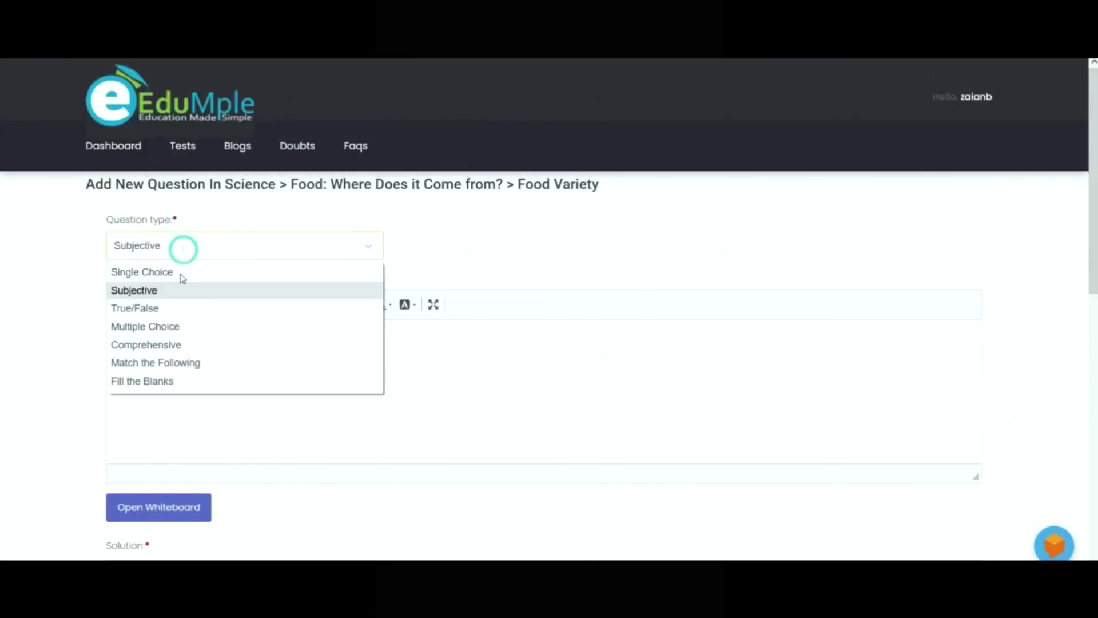
{"action": "left_click", "coordinate": [184, 348]}
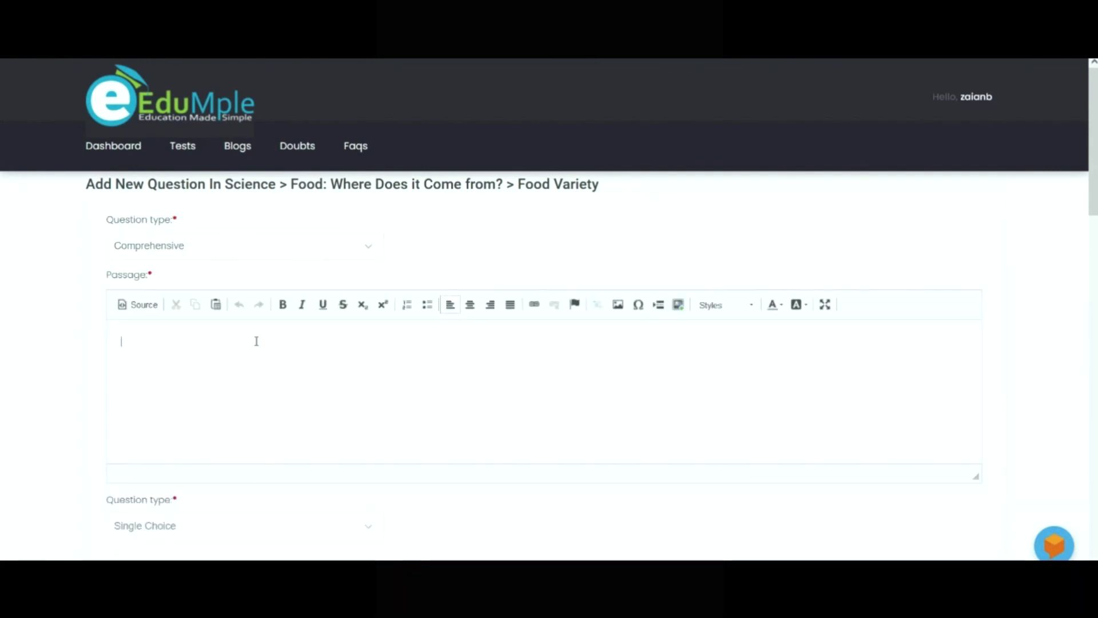
- Examine the question types offered under the Comprehensive passage and the remaining fields and saving options of the form
{"action": "scroll", "coordinate": [1, 222], "scroll_direction": "down", "scroll_amount": 4}
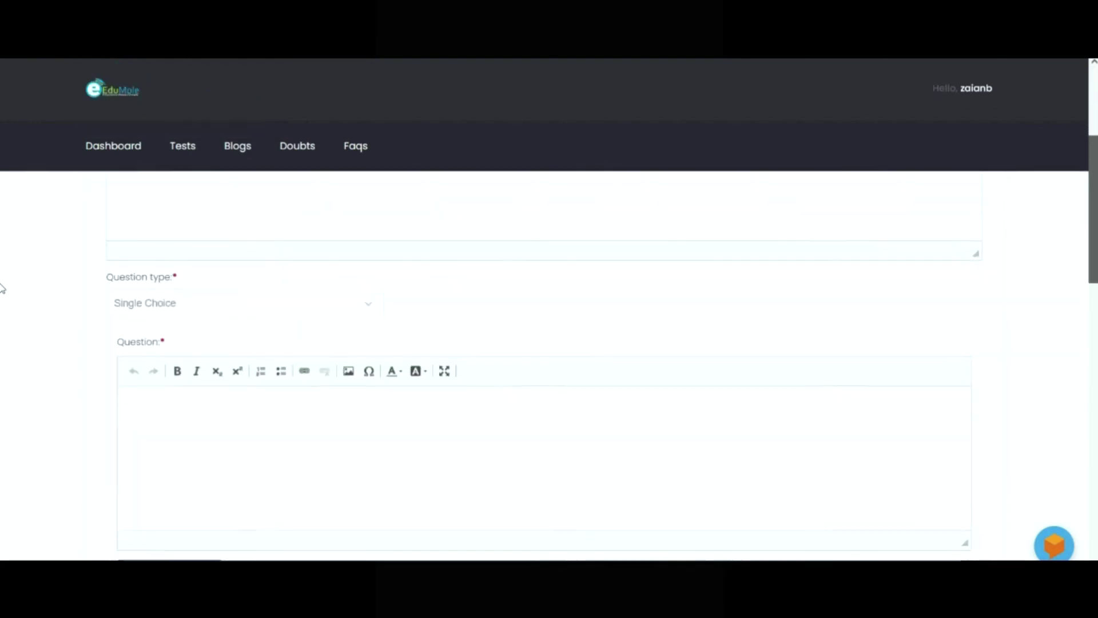
{"action": "left_click", "coordinate": [322, 308]}
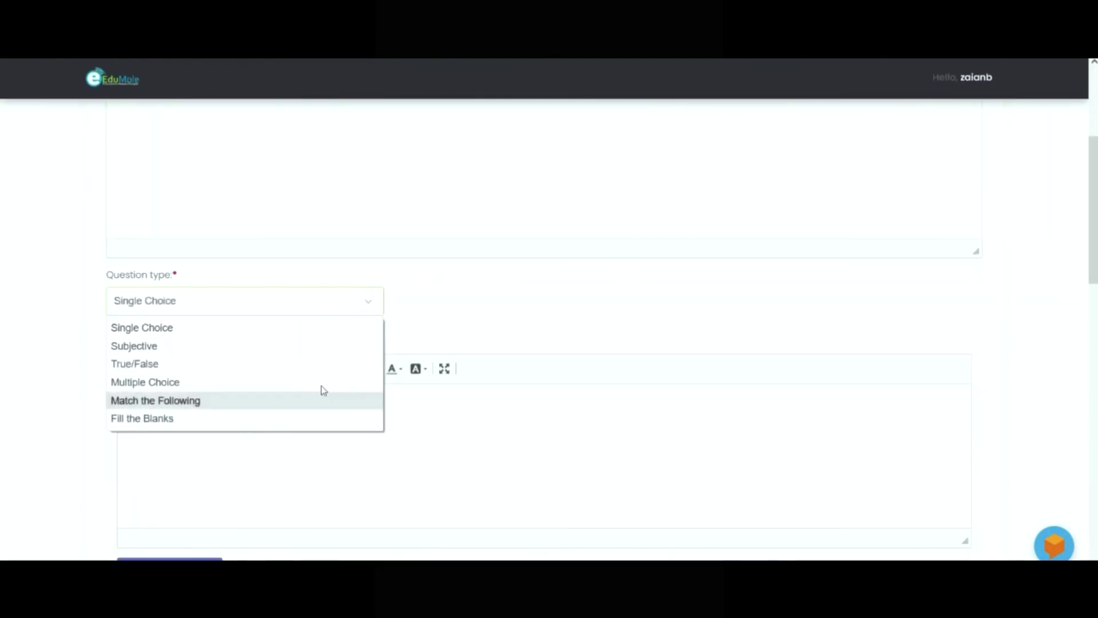
{"action": "left_click", "coordinate": [571, 301]}
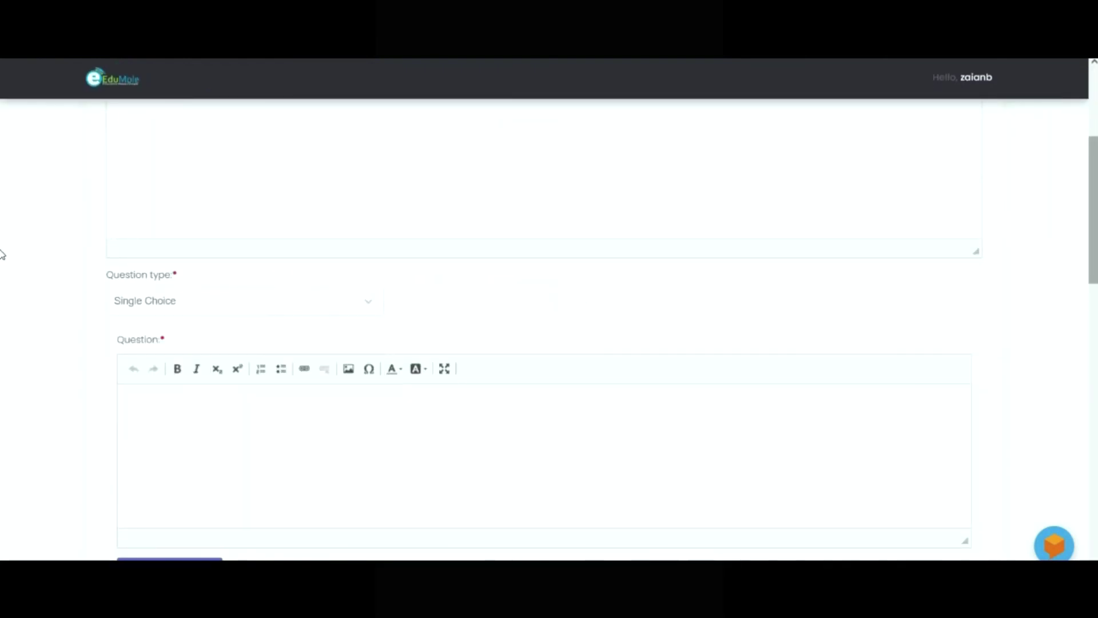
{"action": "scroll", "coordinate": [1, 254], "scroll_direction": "down", "scroll_amount": 10}
{"action": "scroll", "coordinate": [1, 522], "scroll_direction": "down", "scroll_amount": 2}
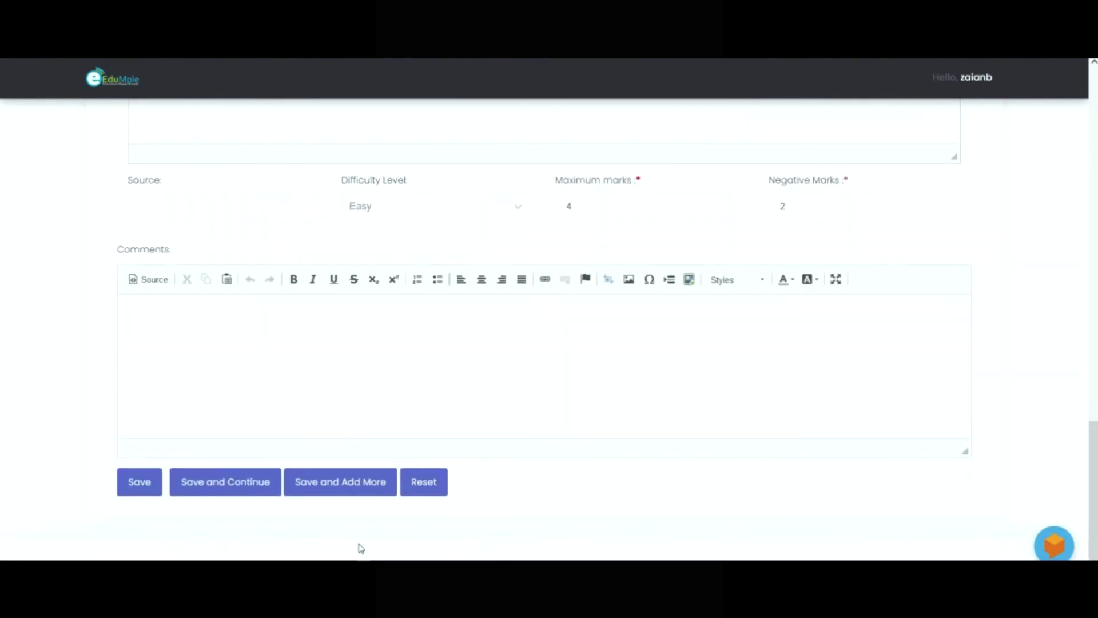